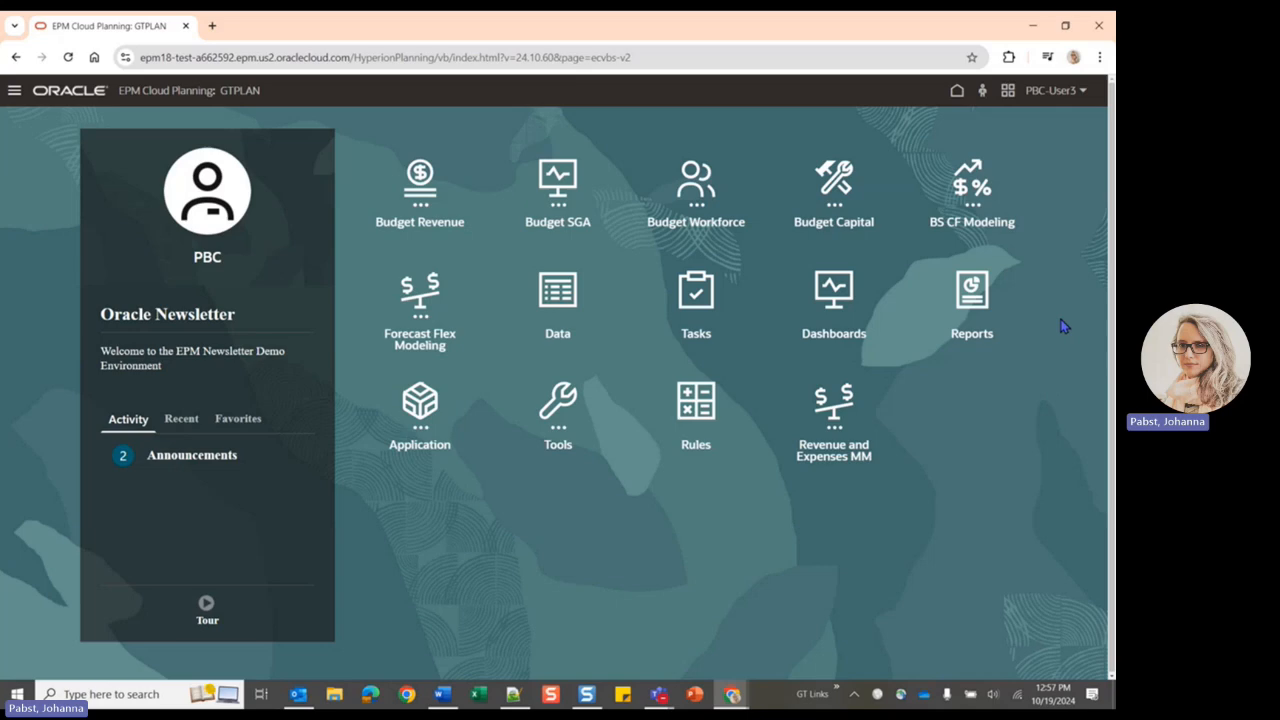
- Open the report "GT Gold Demo Report - new FR" in the B9XX Demo folder for editing and edit its grid
left_click(980, 304)
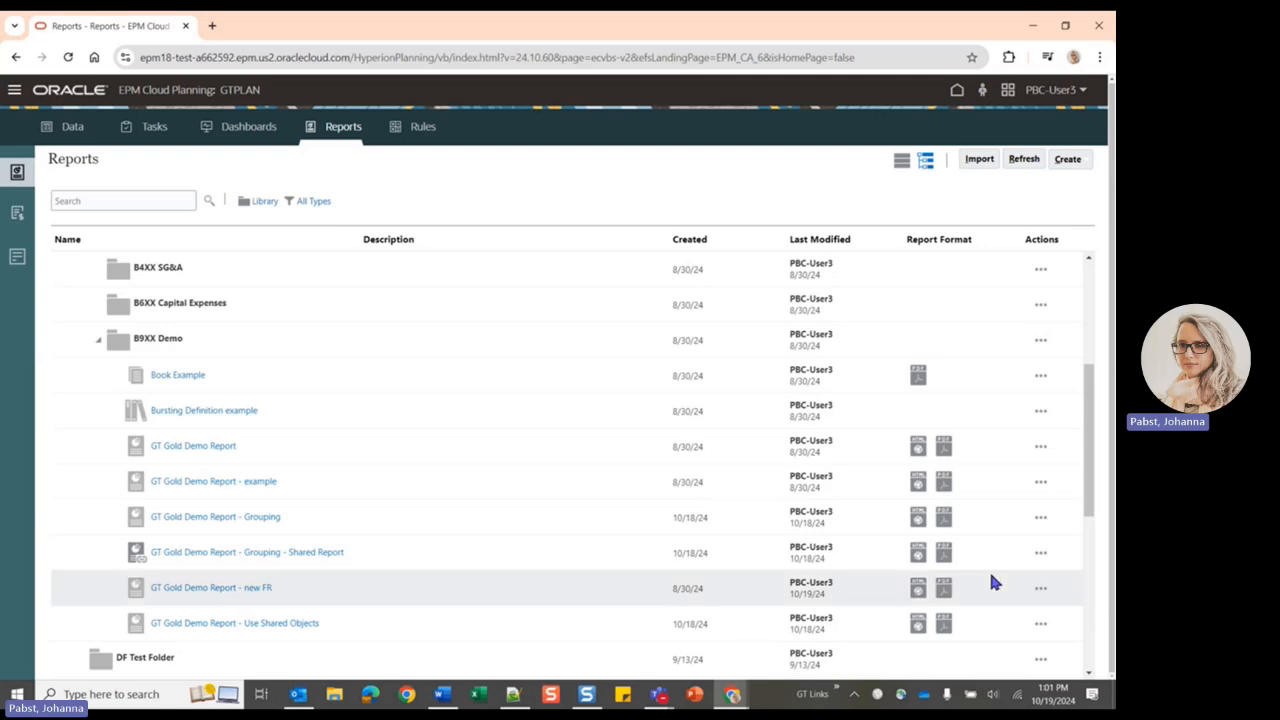
left_click(1040, 592)
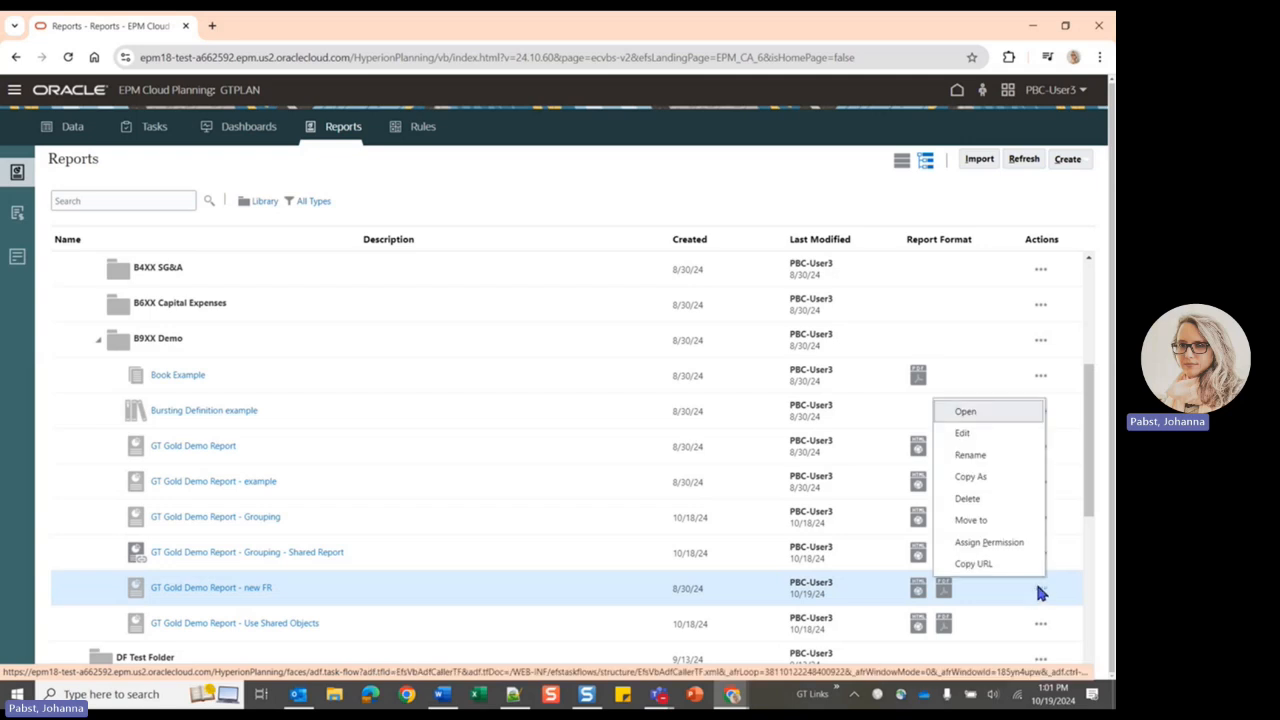
left_click(964, 434)
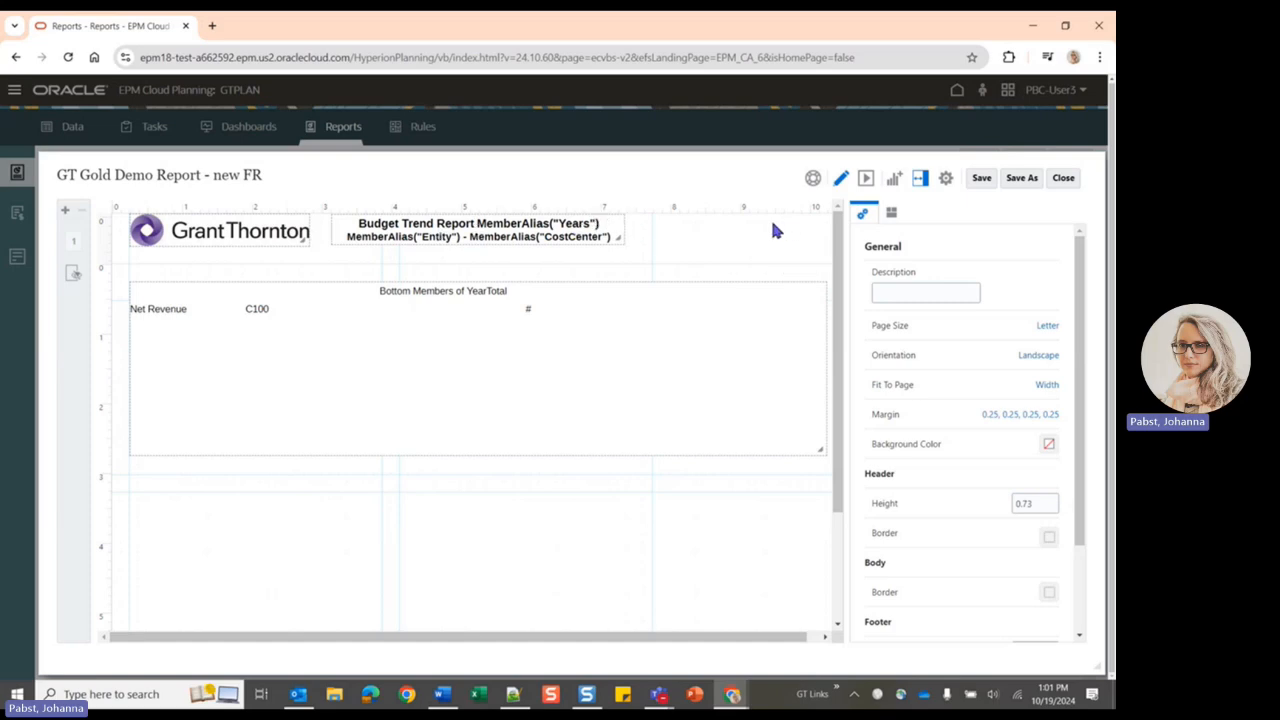
left_click(614, 331)
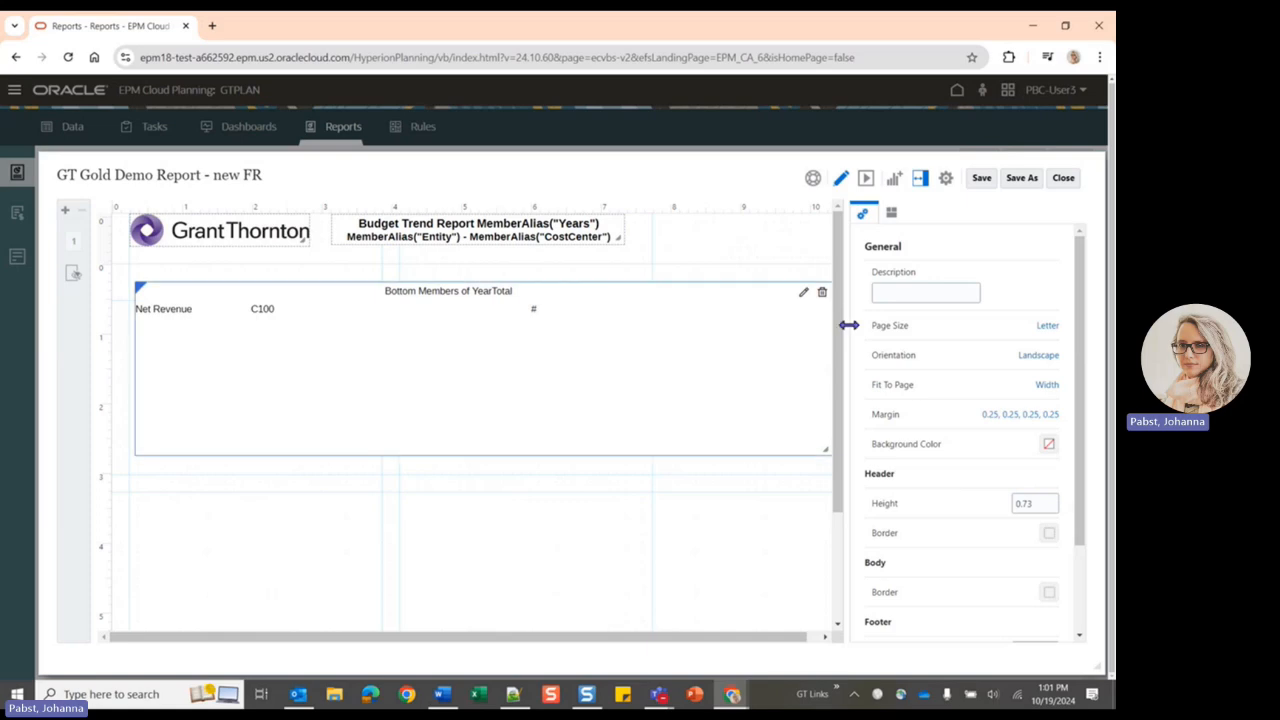
left_click(805, 294)
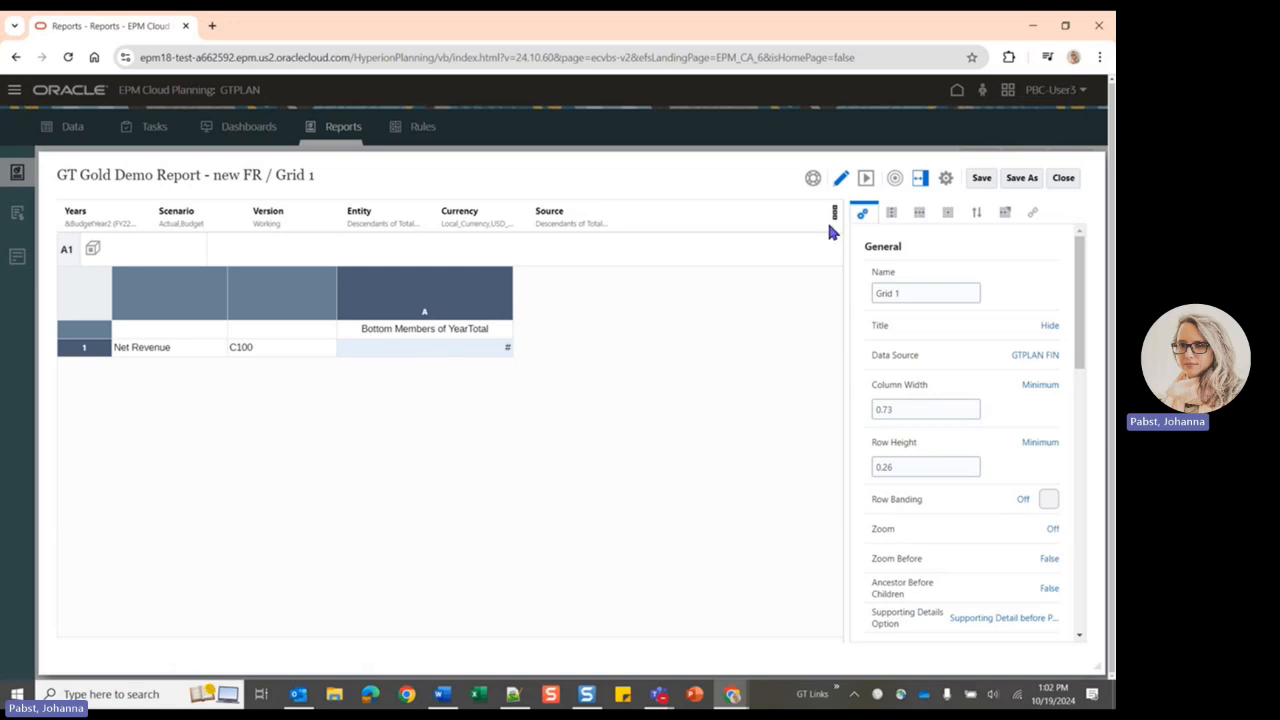
- Move the Entity dimension from the point of view into the grid rows, ordered after Account and CostCenter
left_click(895, 179)
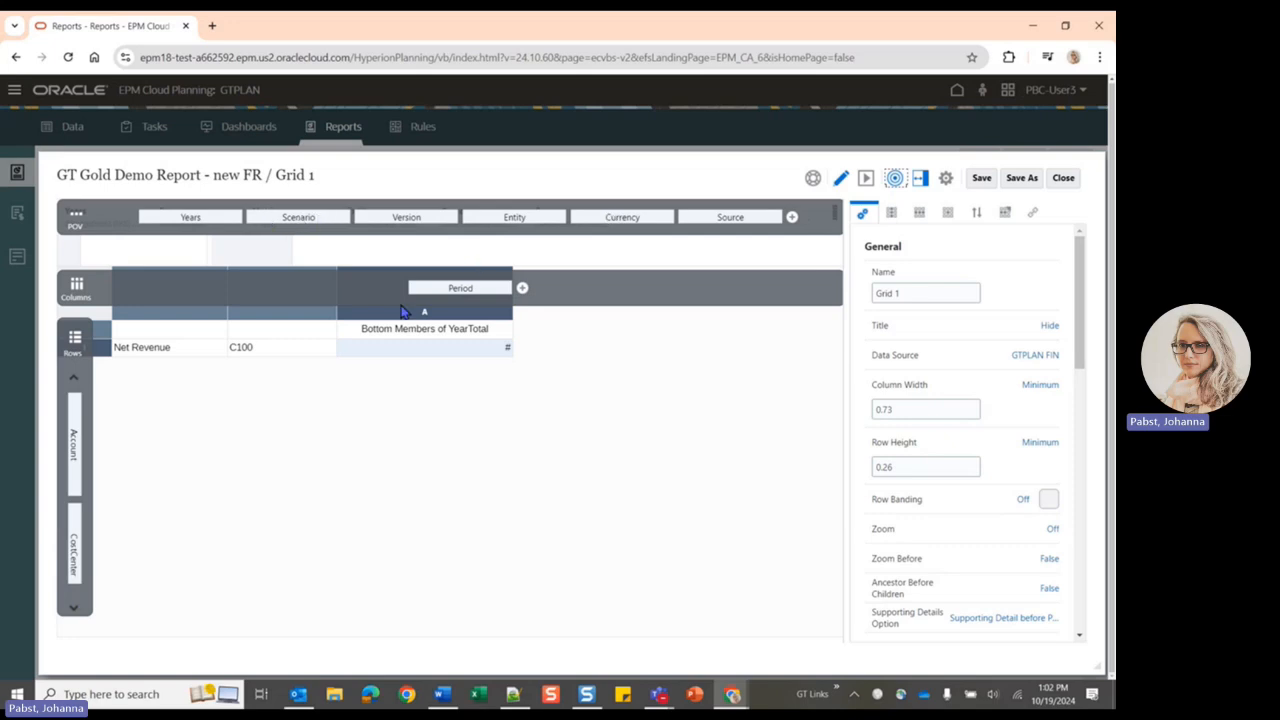
left_click_drag(519, 228, 74, 600)
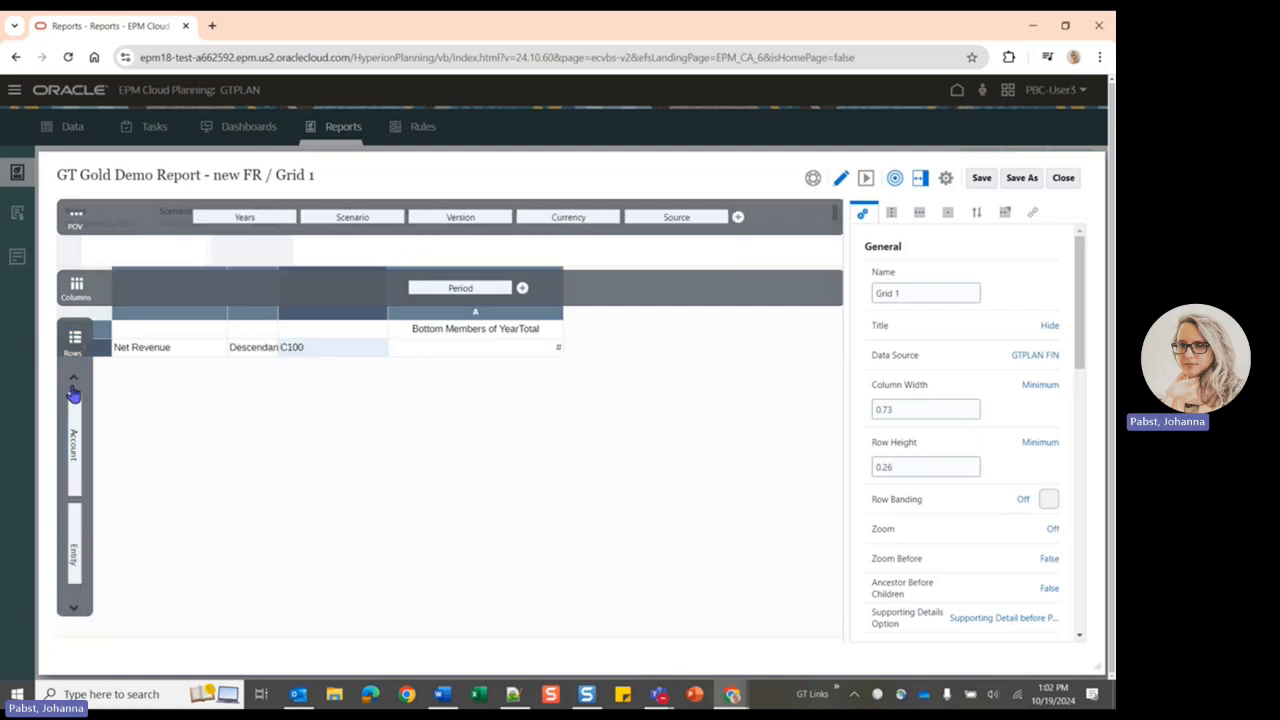
left_click_drag(76, 562, 78, 410)
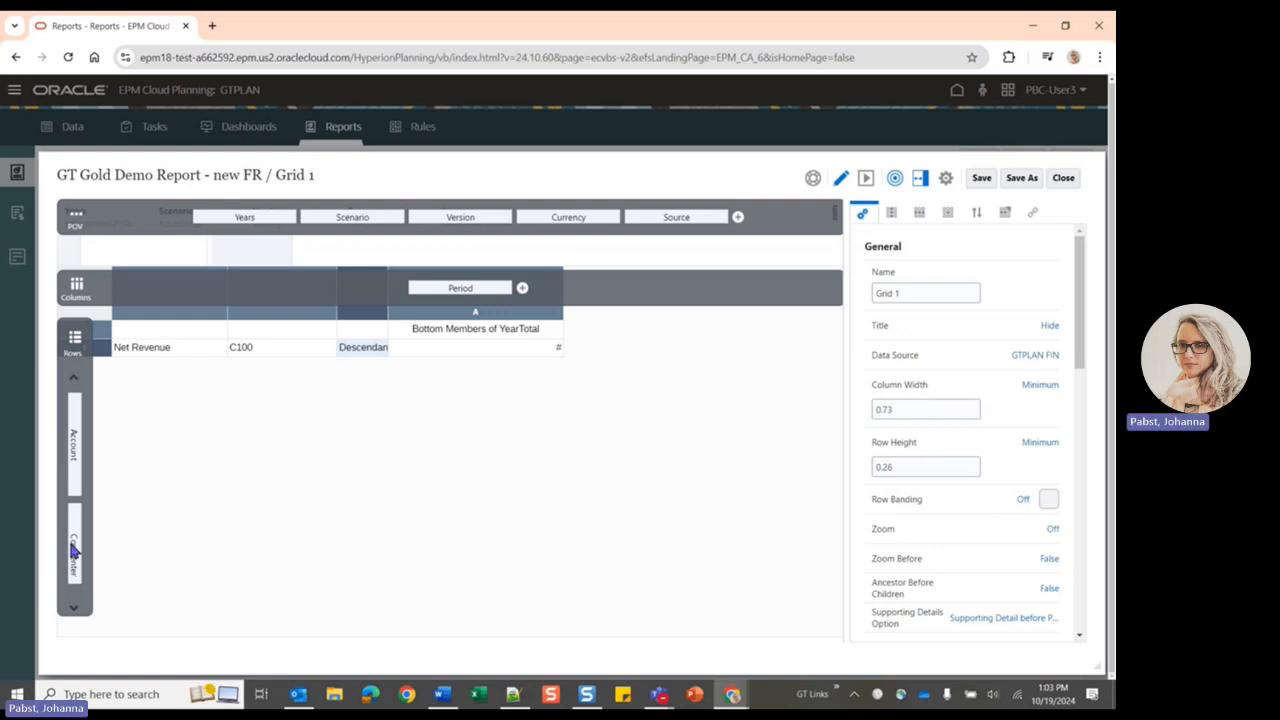
- Return the Entity dimension from the rows to the end of the point of view and close the layout view
left_click(73, 607)
left_click_drag(75, 562, 768, 212)
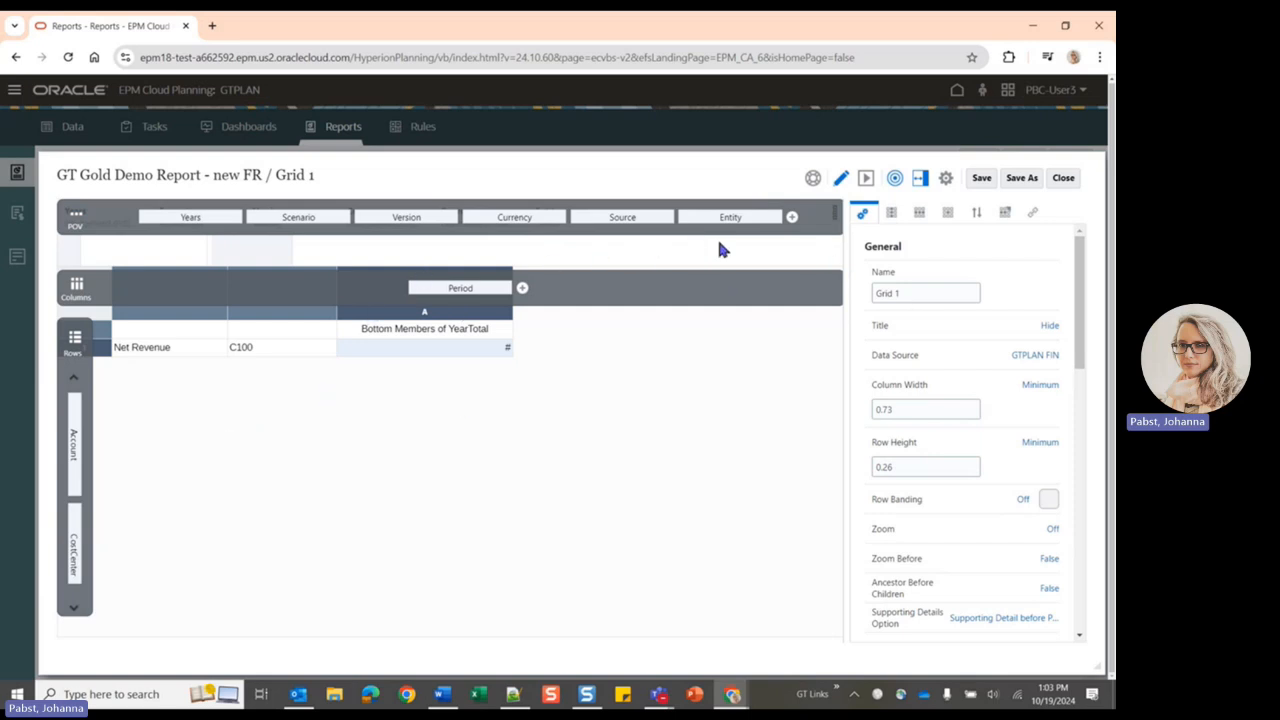
left_click(895, 180)
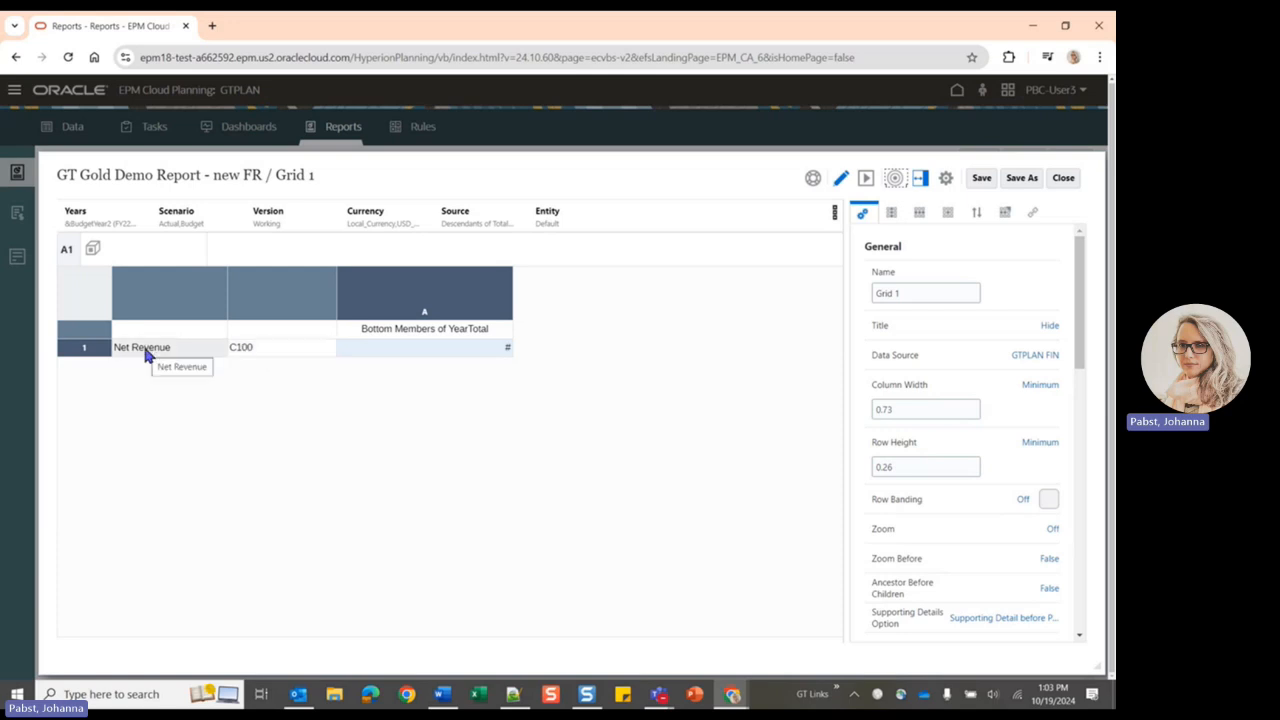
- Replace C100 in the row's CostCenter selection with the inclusive bottom members of Total Cost Centers
left_click(176, 356)
left_click(254, 348)
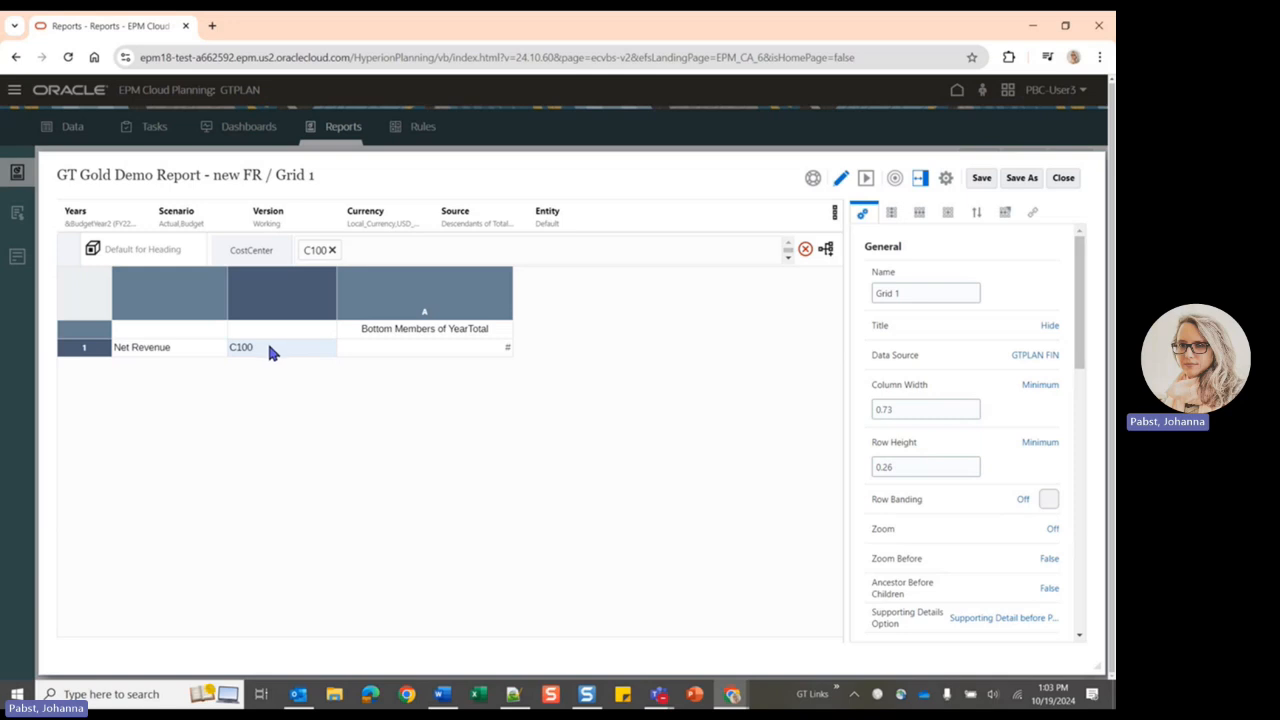
left_click(826, 250)
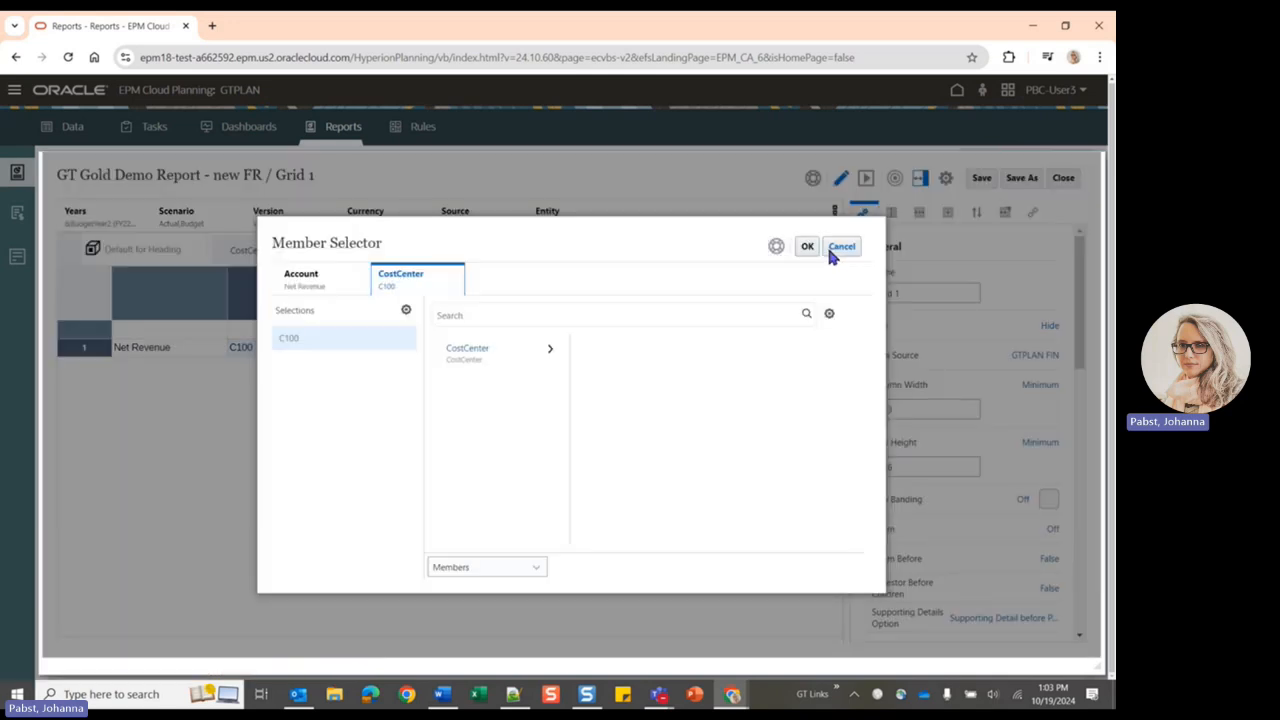
left_click(550, 348)
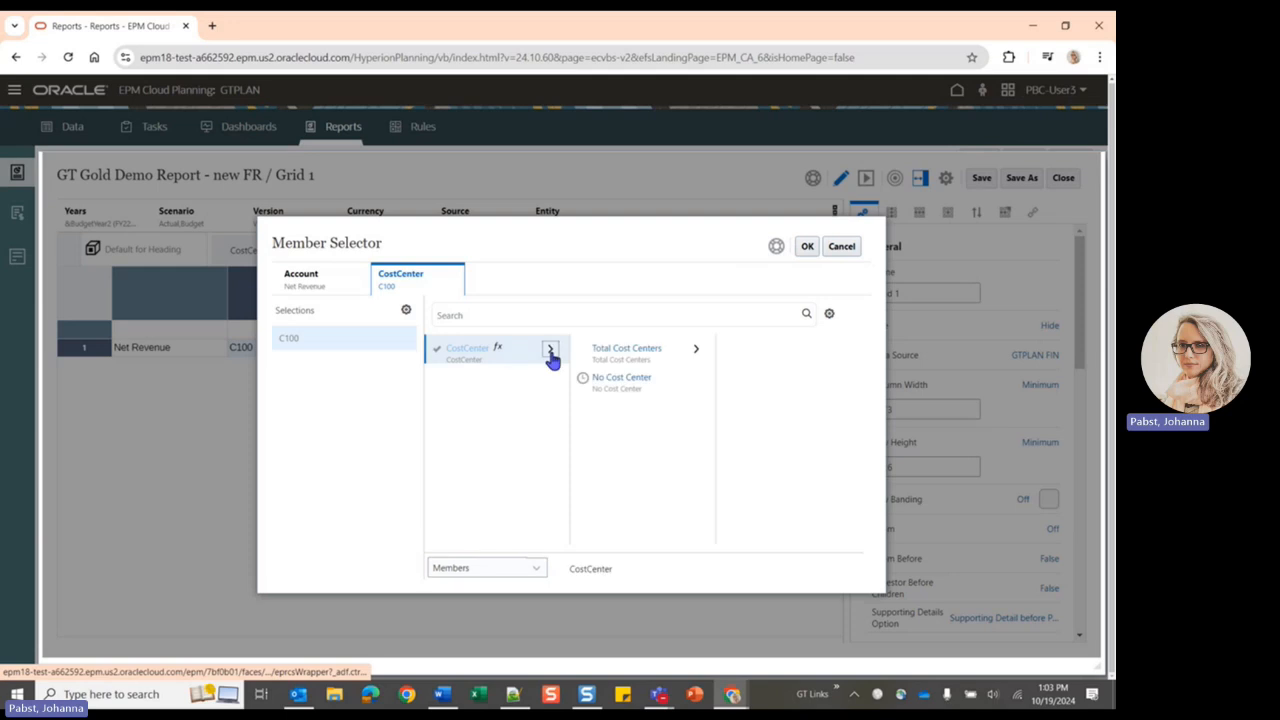
left_click(696, 350)
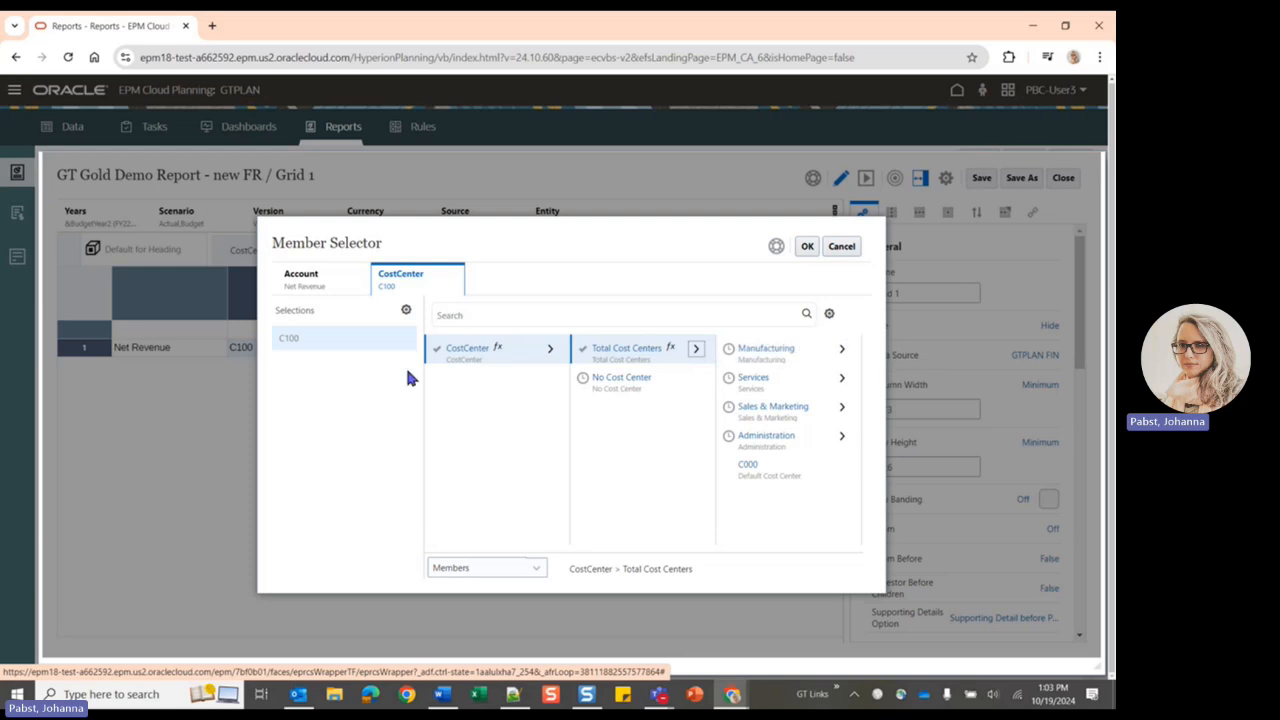
left_click(672, 352)
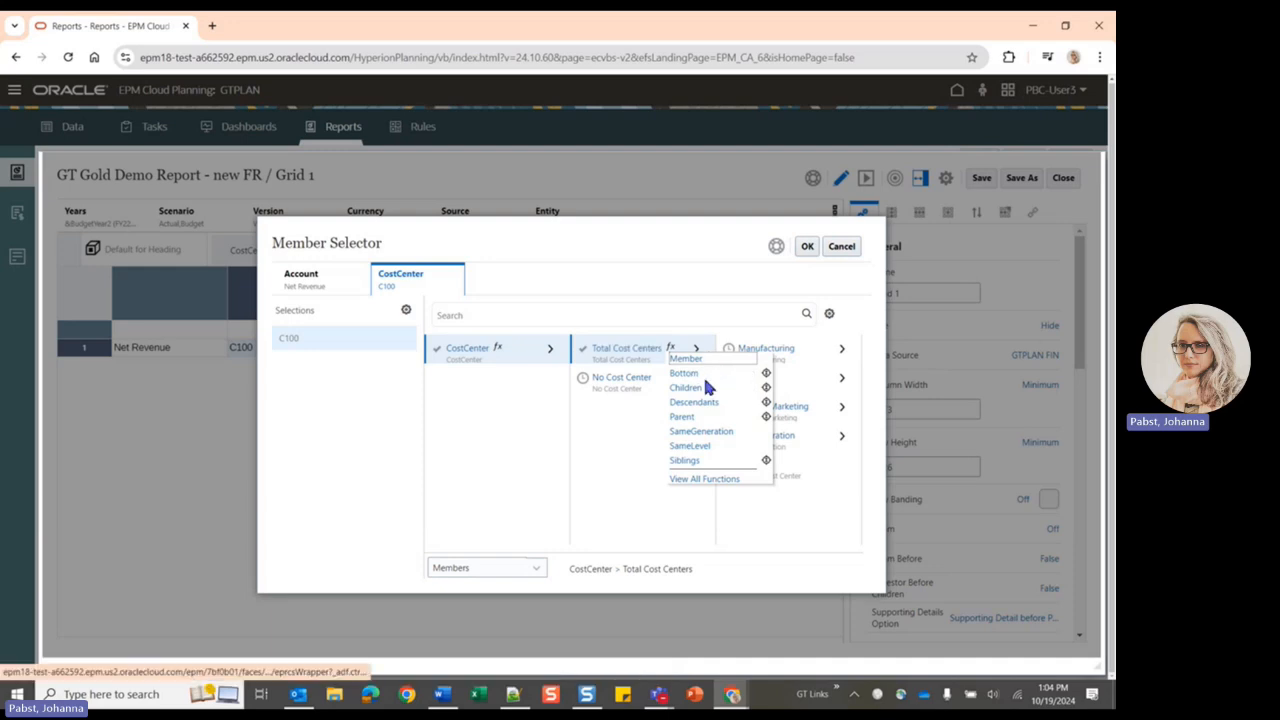
left_click(766, 376)
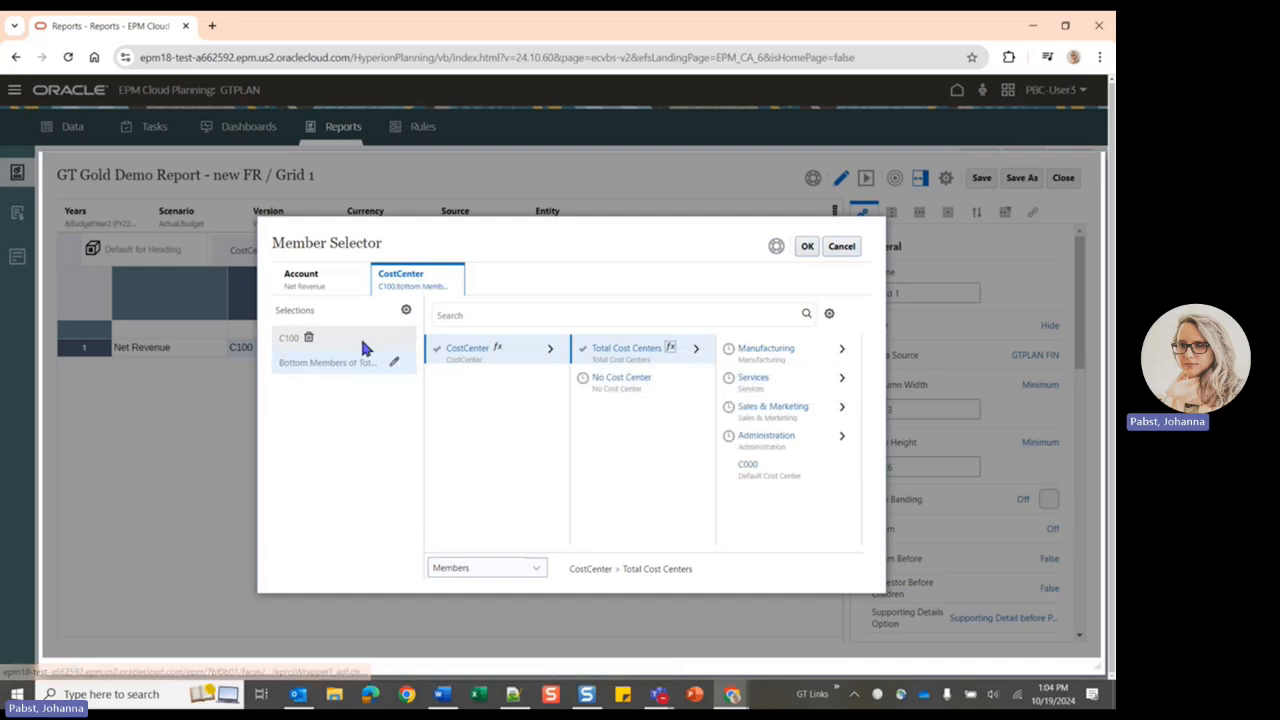
left_click(309, 340)
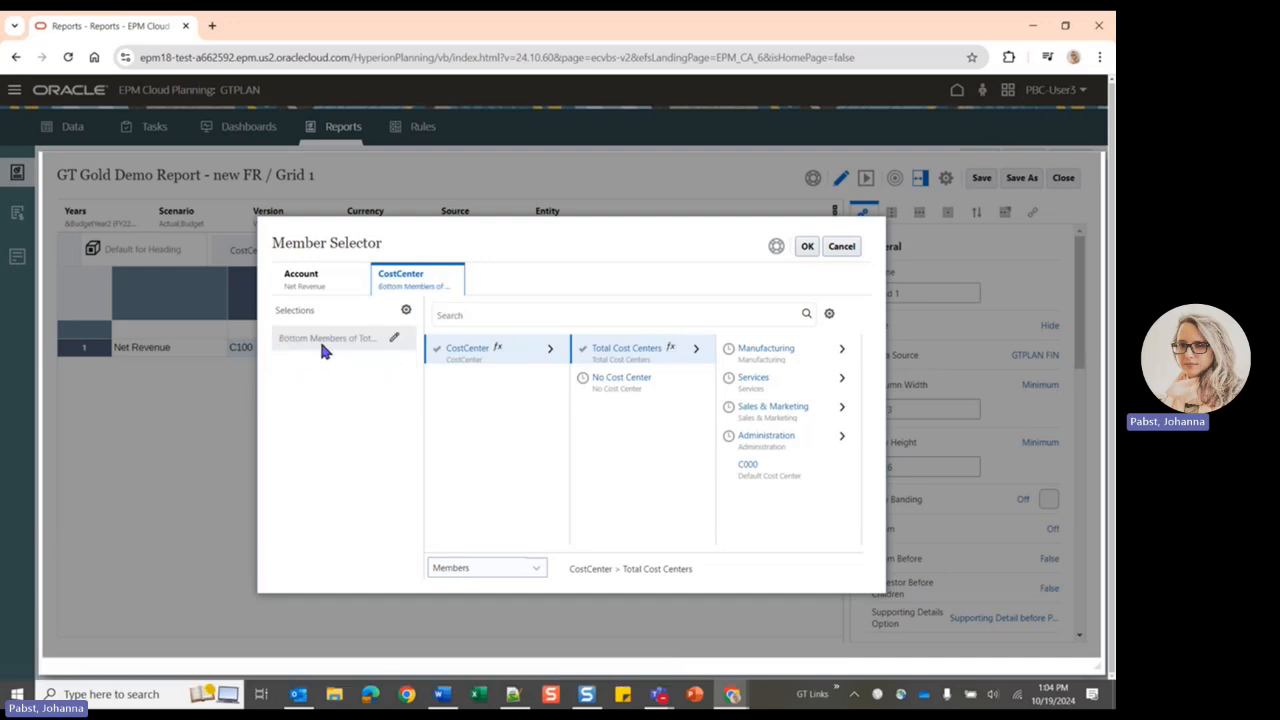
- Try toggling the Inclusive parameter of the Total Cost Centers bottom-members selection without updating it
left_click(394, 338)
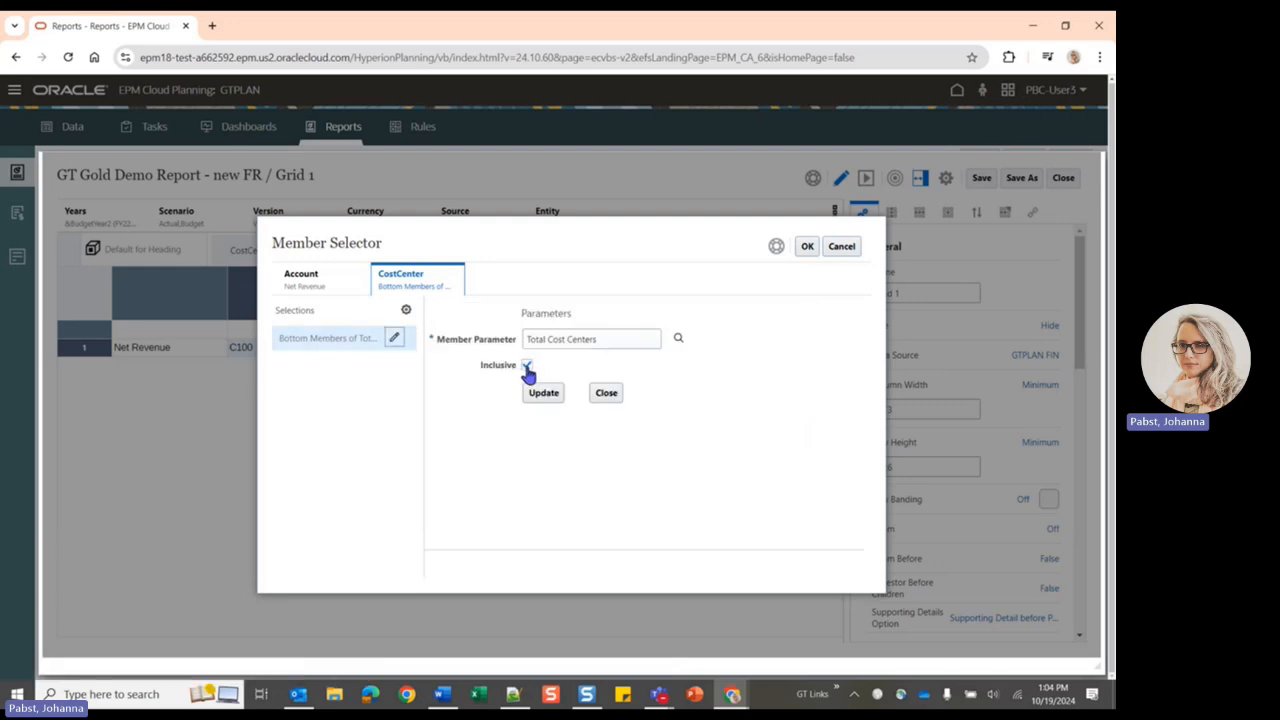
left_click(527, 366)
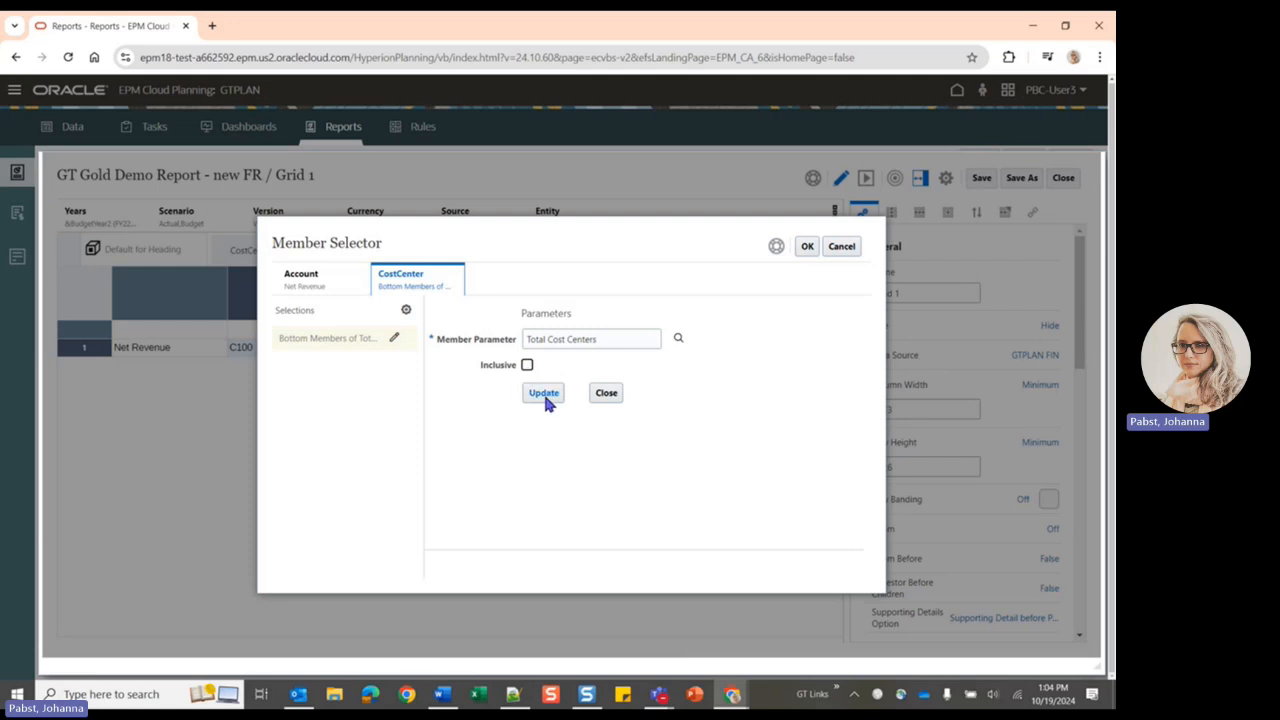
left_click(527, 365)
left_click(608, 393)
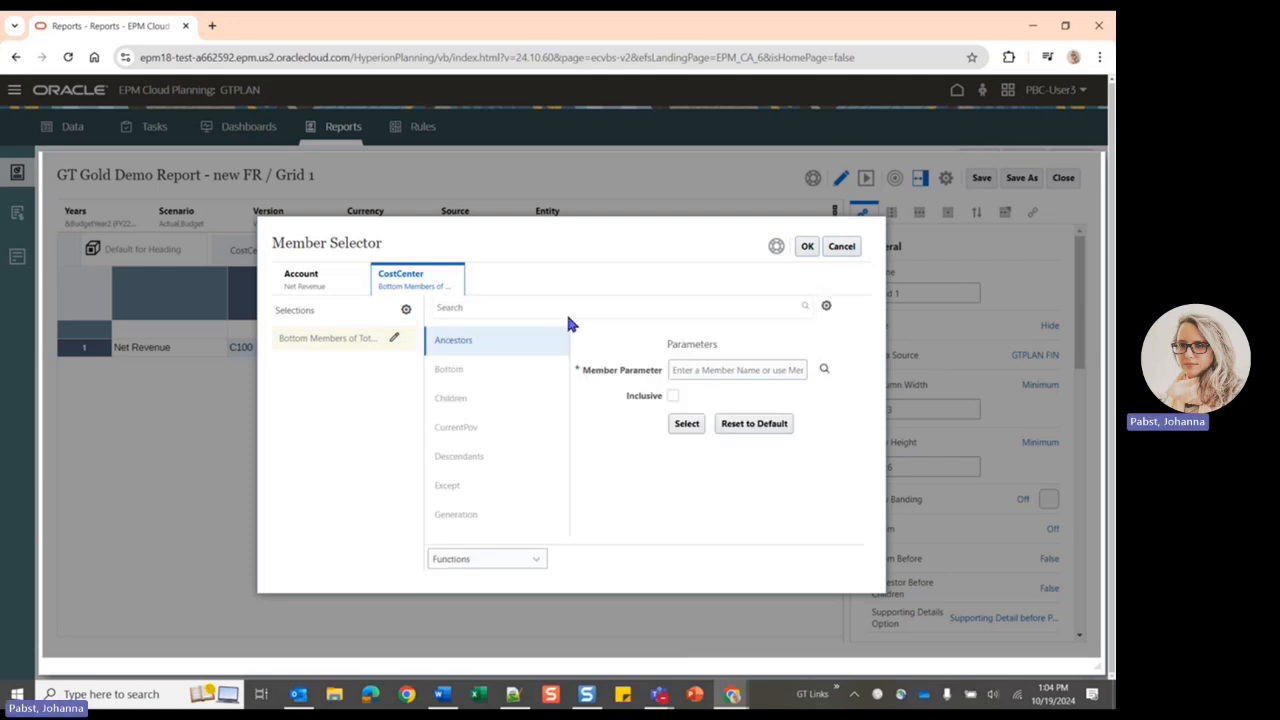
- Browse the first level of the Account hierarchy and confirm the row's member selections
left_click(297, 282)
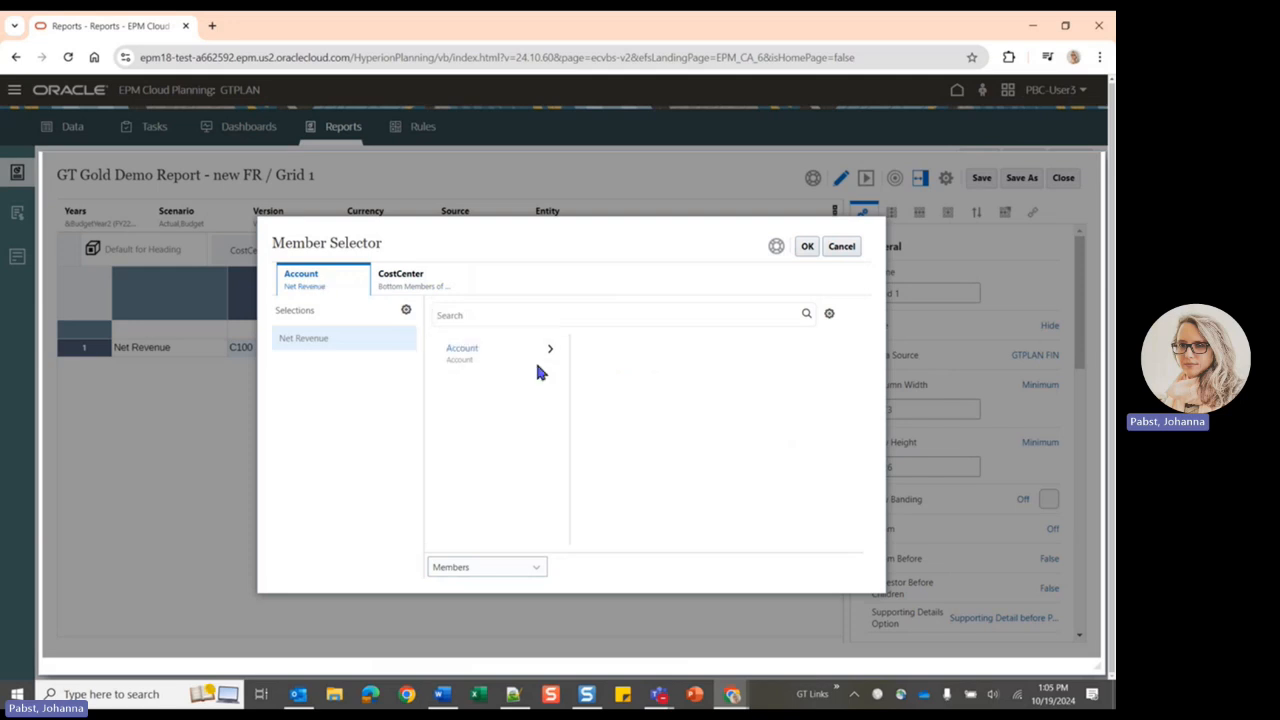
mouse_move(543, 360)
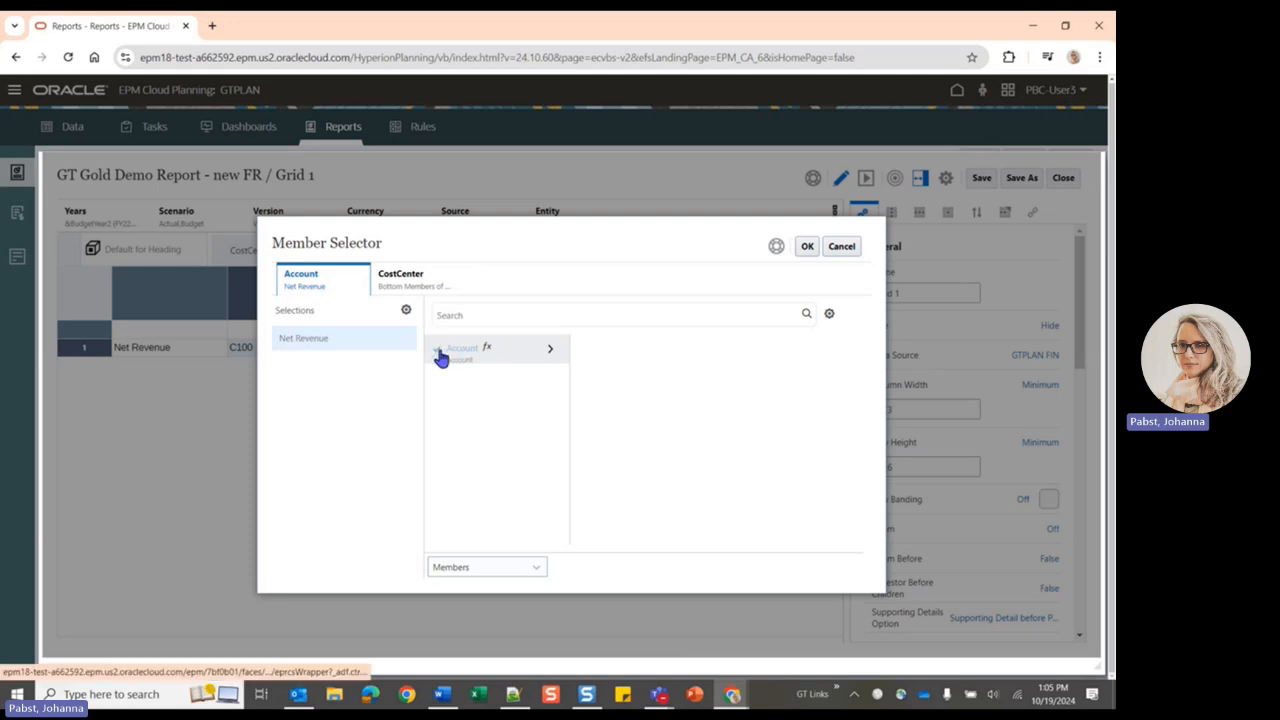
left_click(550, 350)
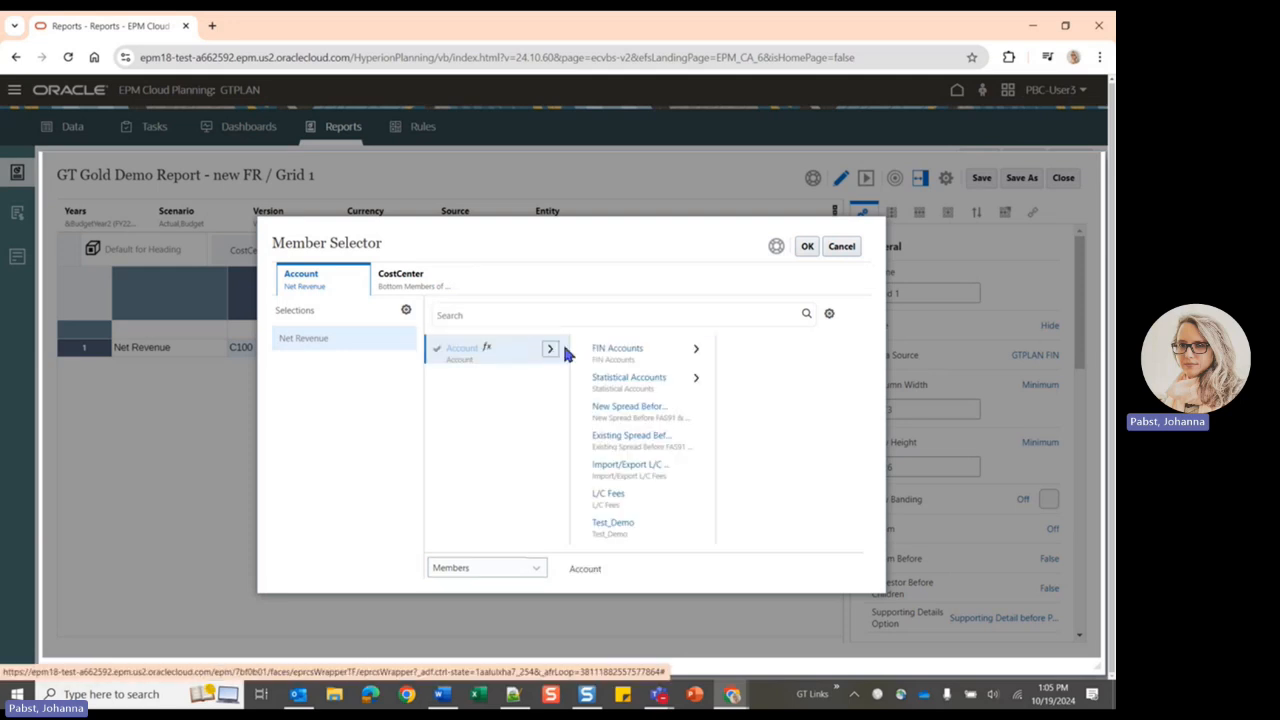
left_click(805, 247)
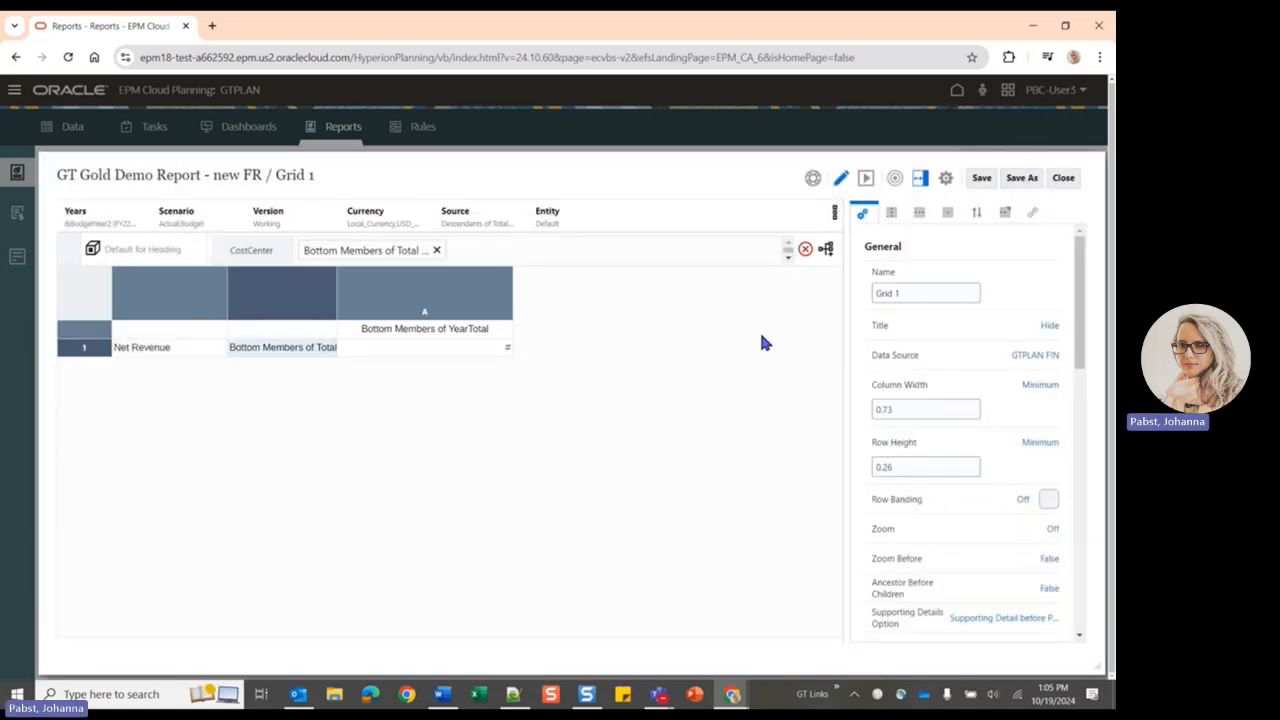
- Preview the grid and examine the point-of-view choices for Entity, Source and Currency
left_click(866, 184)
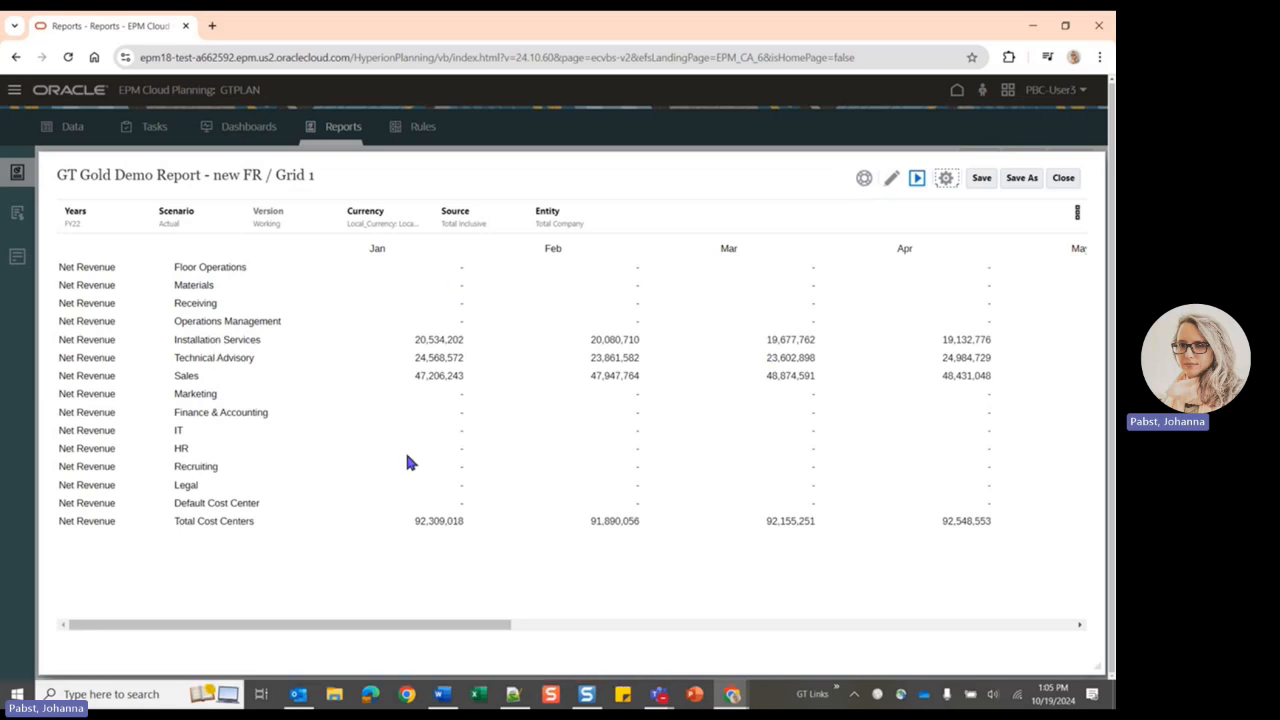
left_click(565, 220)
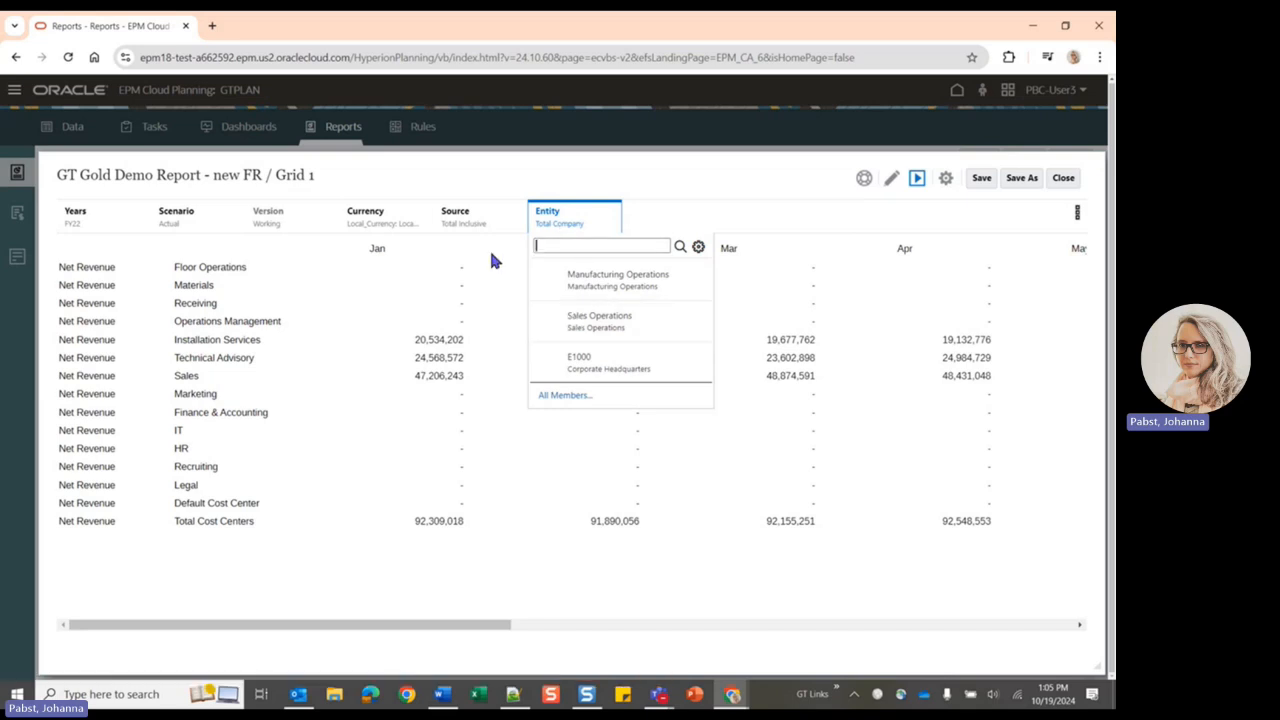
left_click(465, 224)
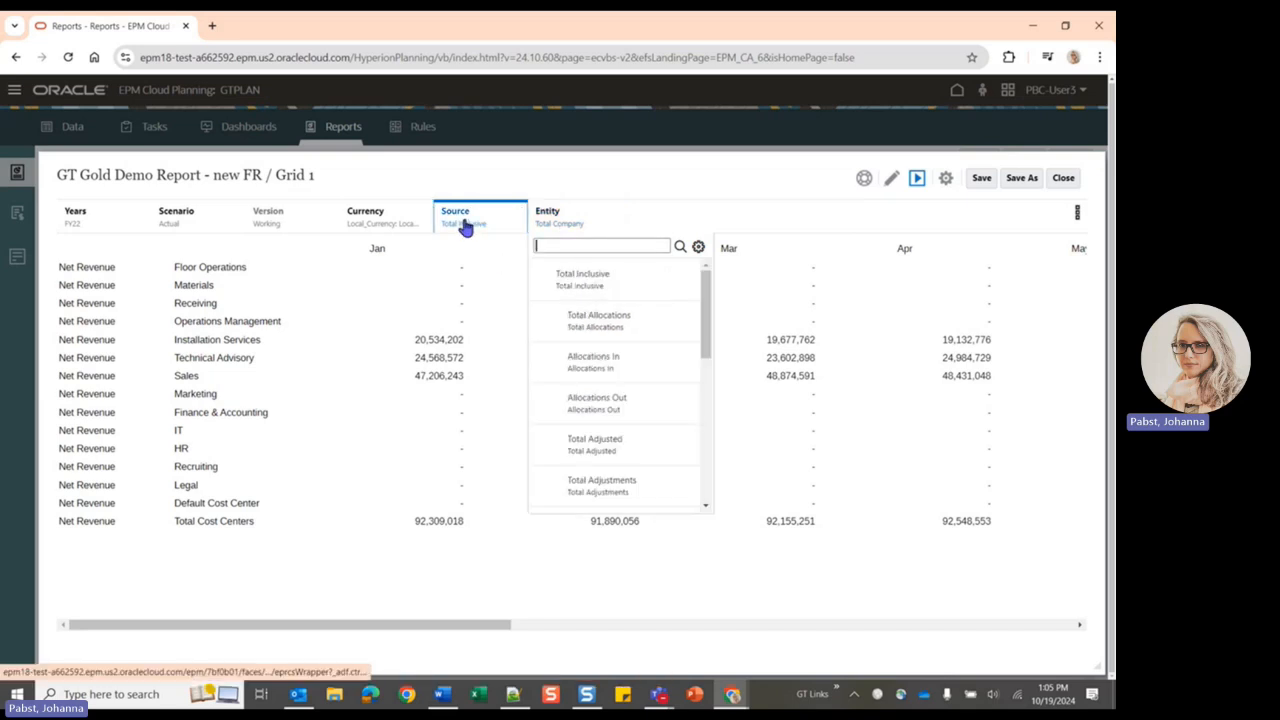
left_click(384, 225)
left_click(307, 224)
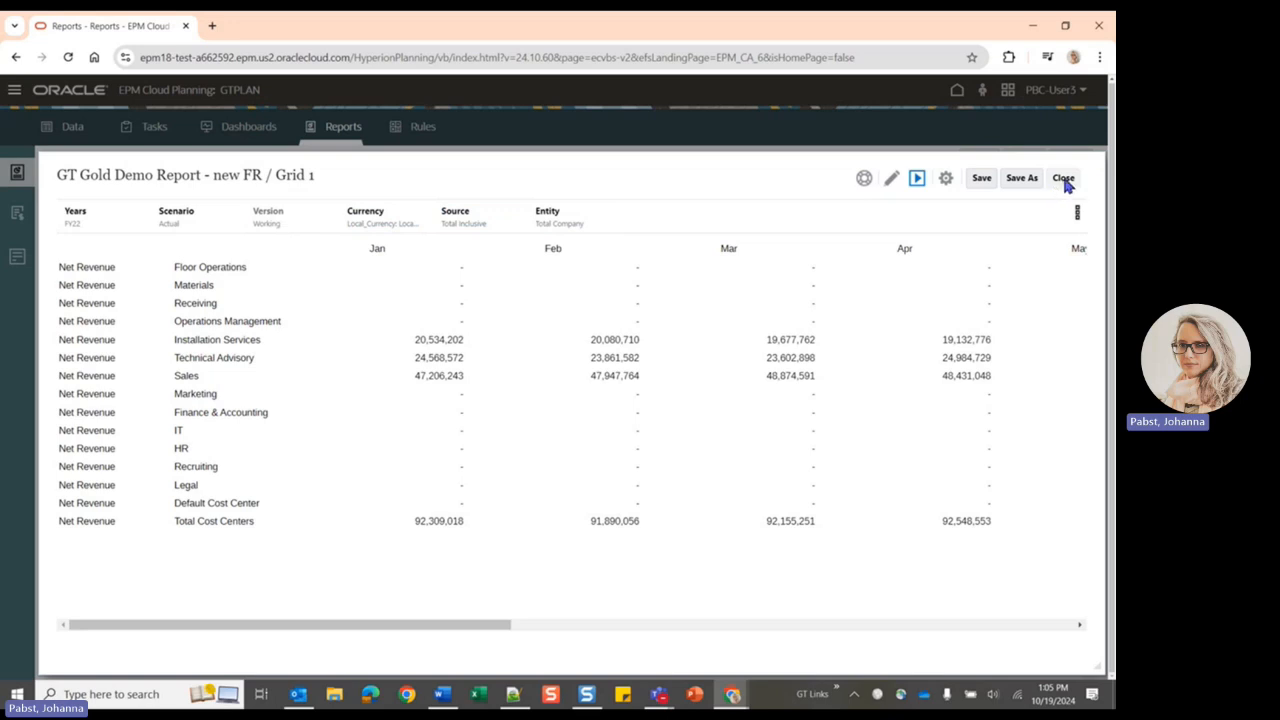
- Return to grid editing and replace Net Revenue in the row's Account selection with Bottom Members of Operating Income (Inclusive)
left_click(892, 182)
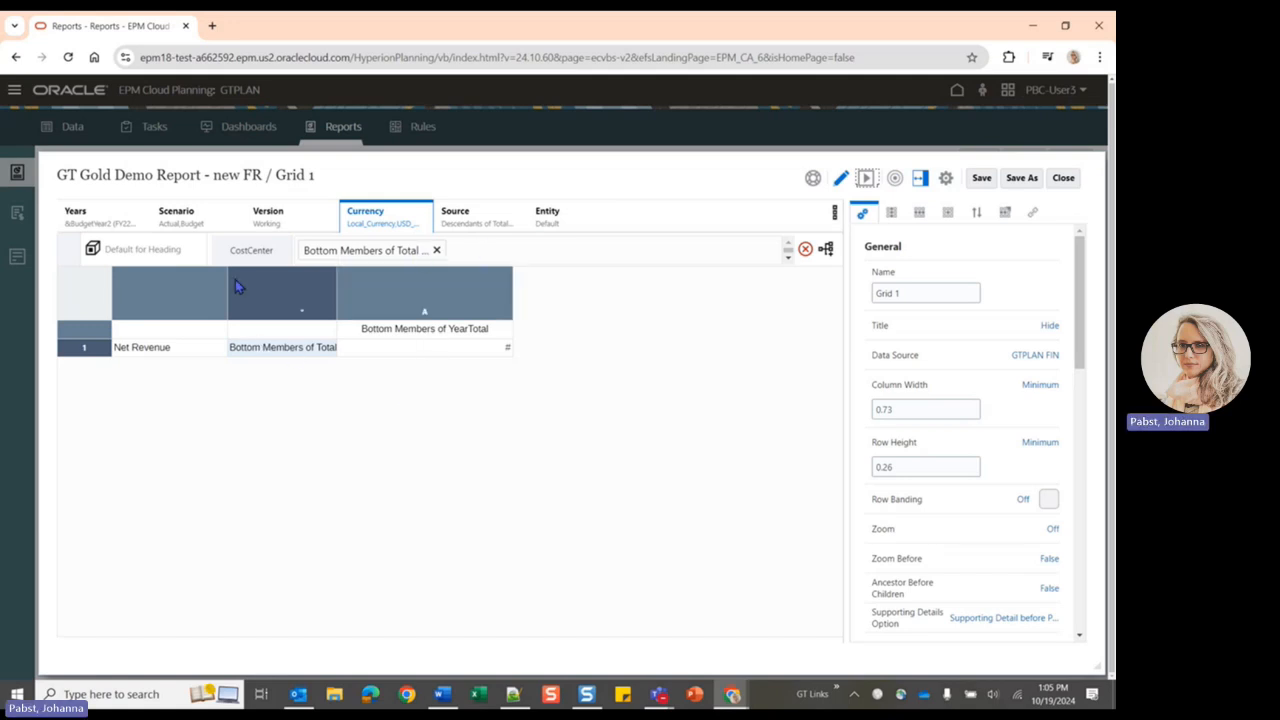
left_click(160, 349)
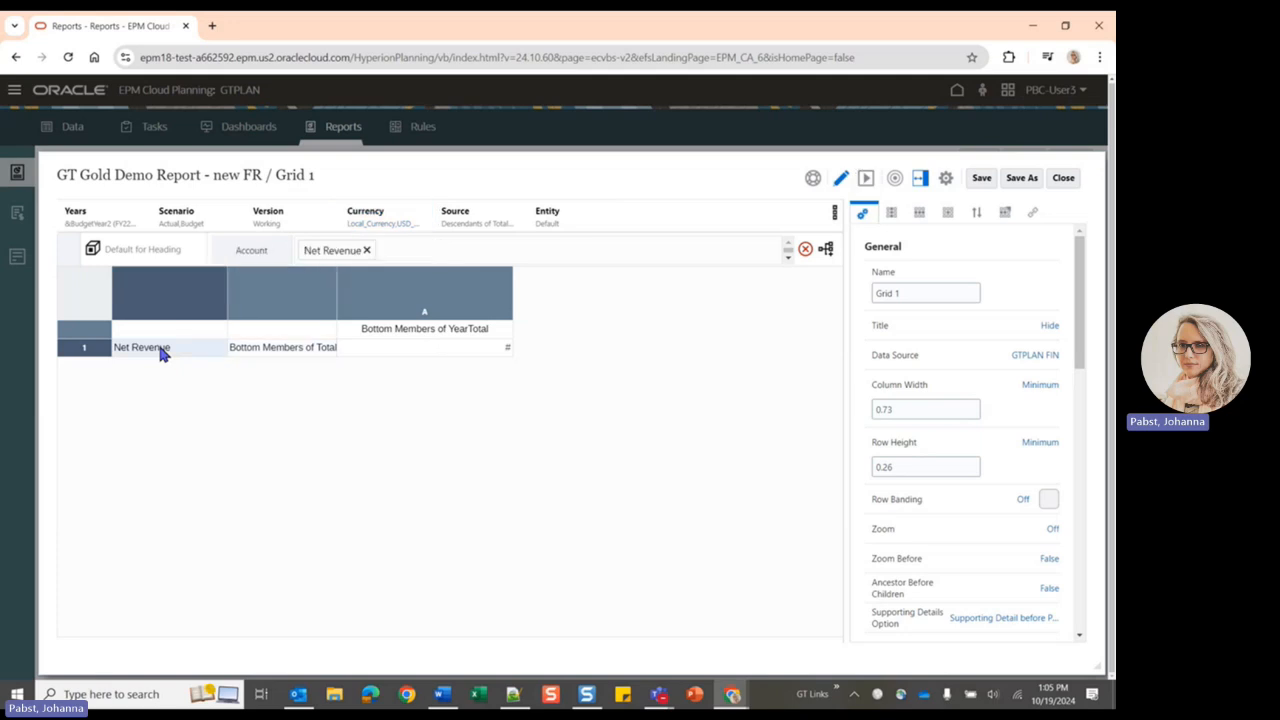
left_click(403, 251)
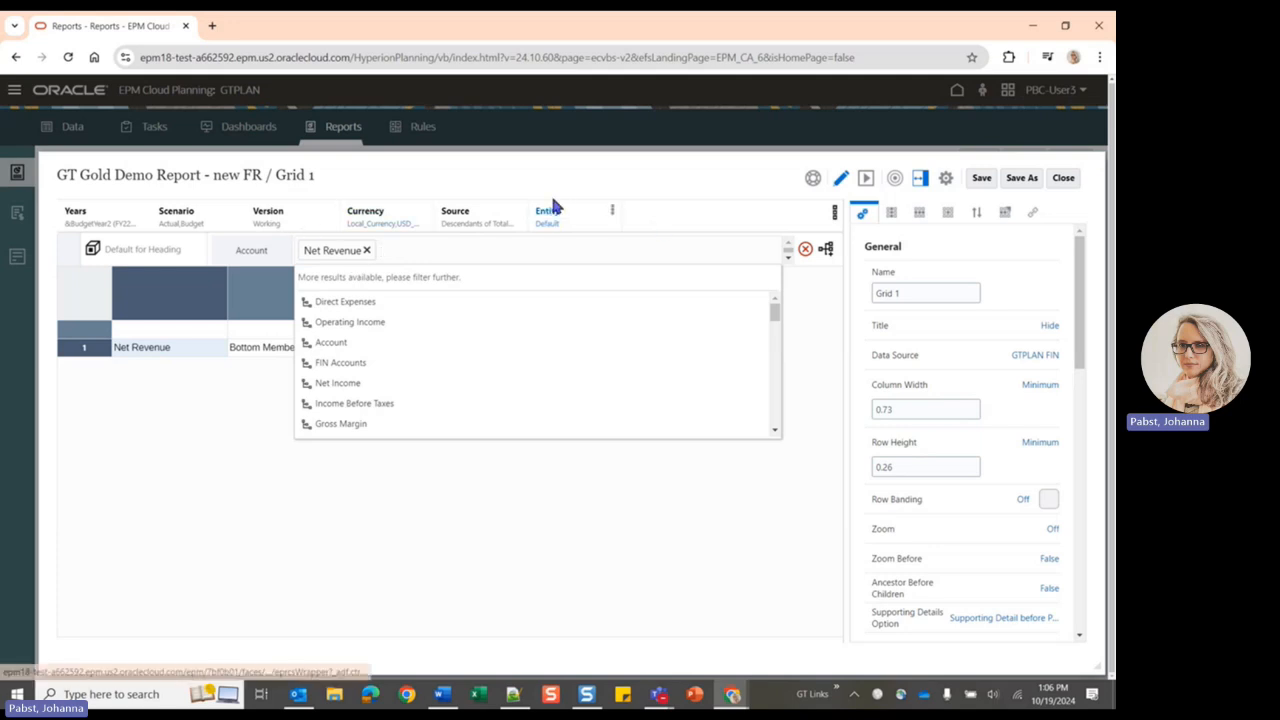
scroll(371, 392, "down", 3)
scroll(373, 398, "down", 8)
scroll(385, 385, "up", 11)
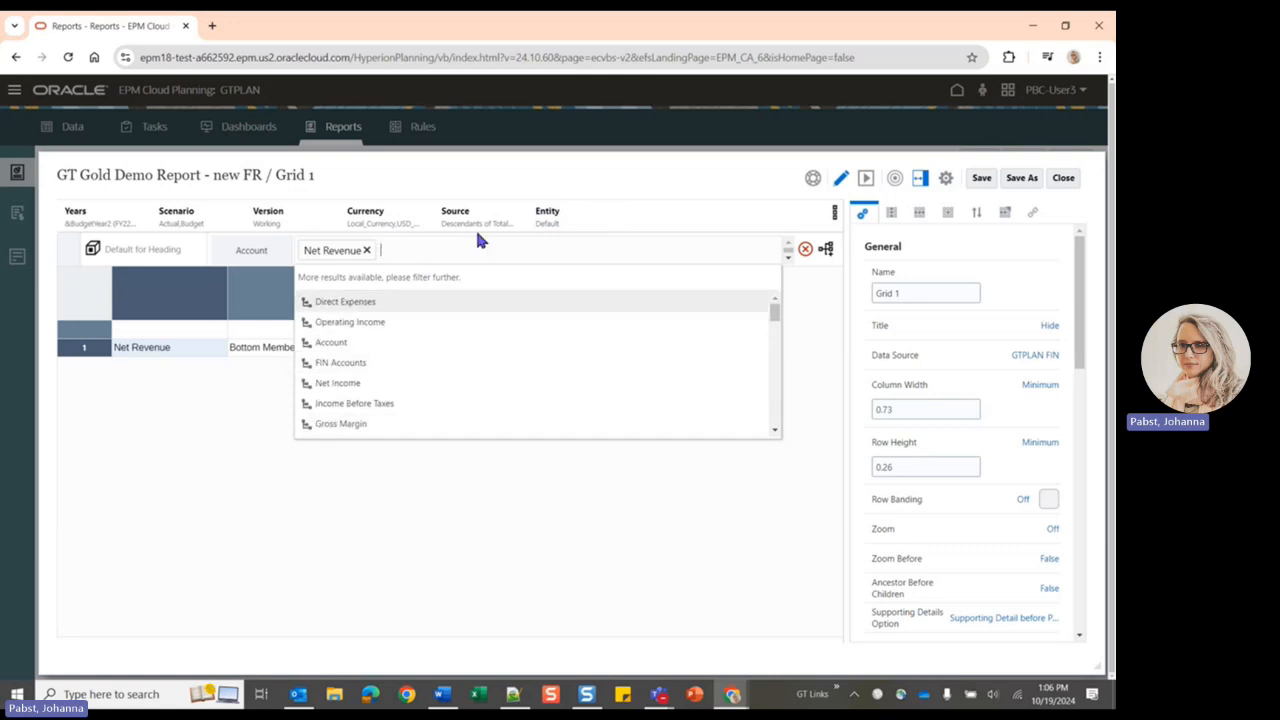
type("Operating Income")
key("BackSpace")
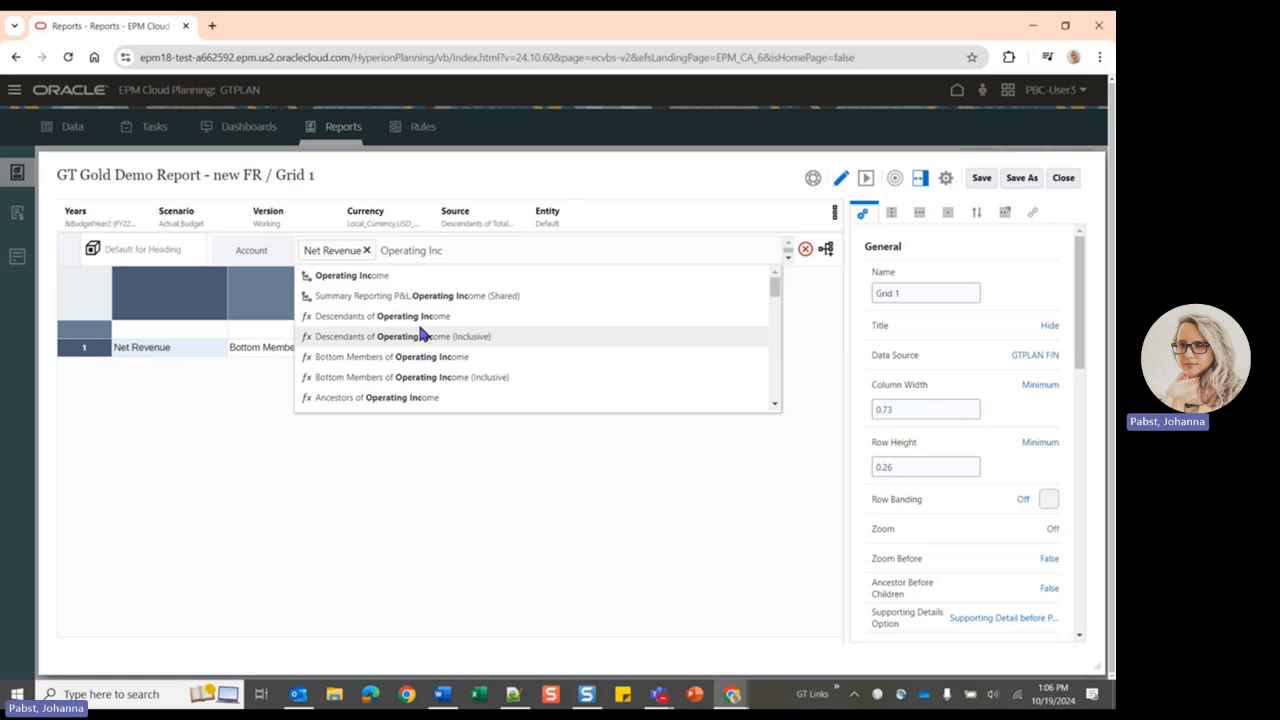
scroll(418, 336, "down", 2)
scroll(408, 338, "up", 2)
left_click(416, 377)
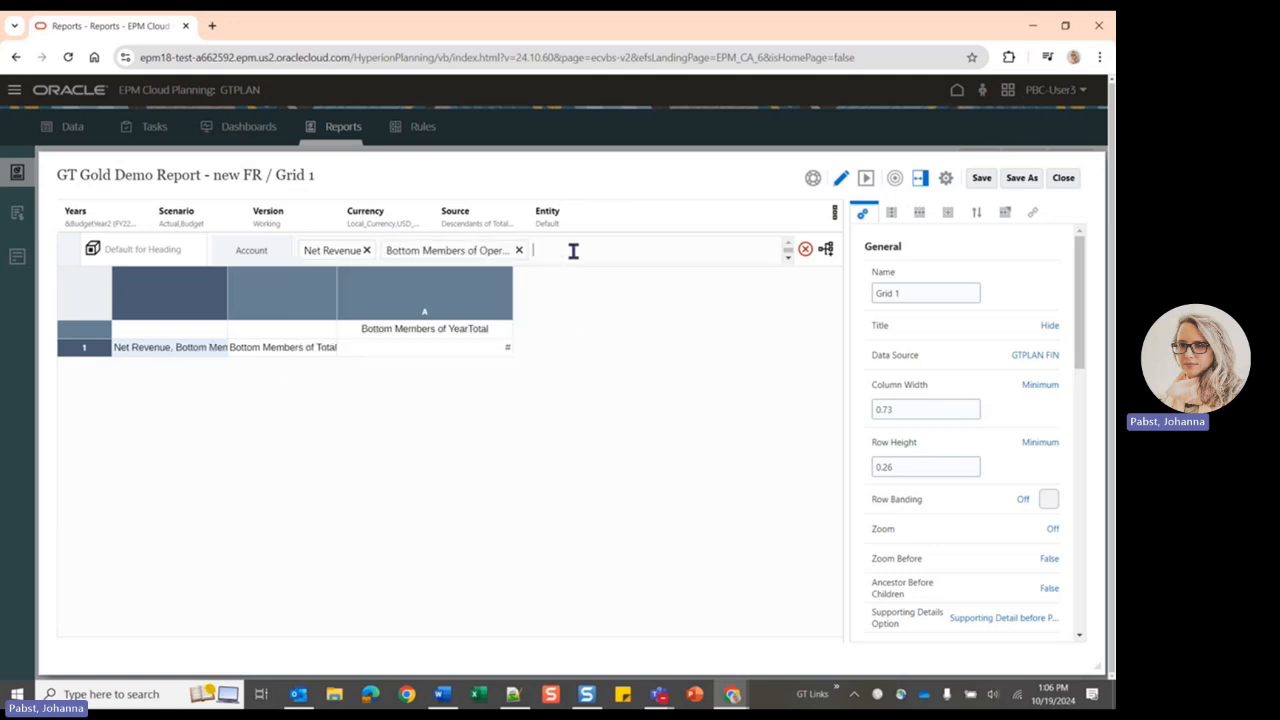
left_click(367, 251)
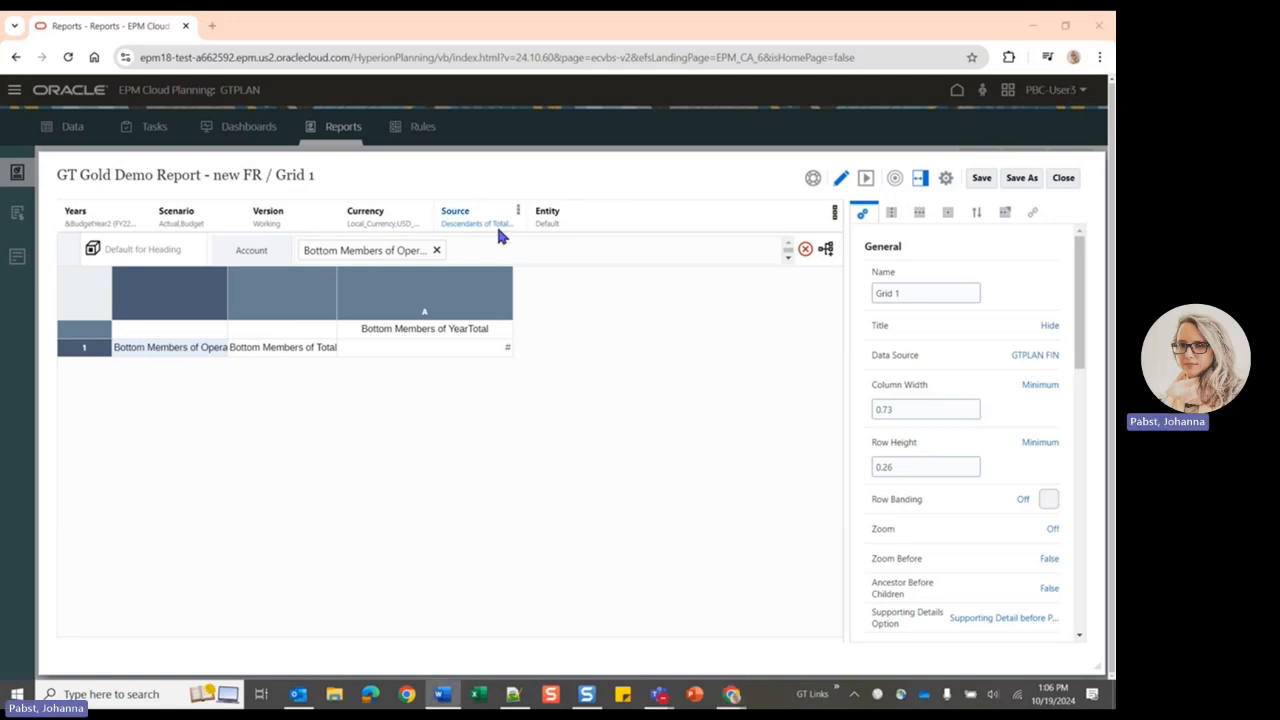
- Examine the members offered for the row's CostCenter selection without changing it
left_click(257, 348)
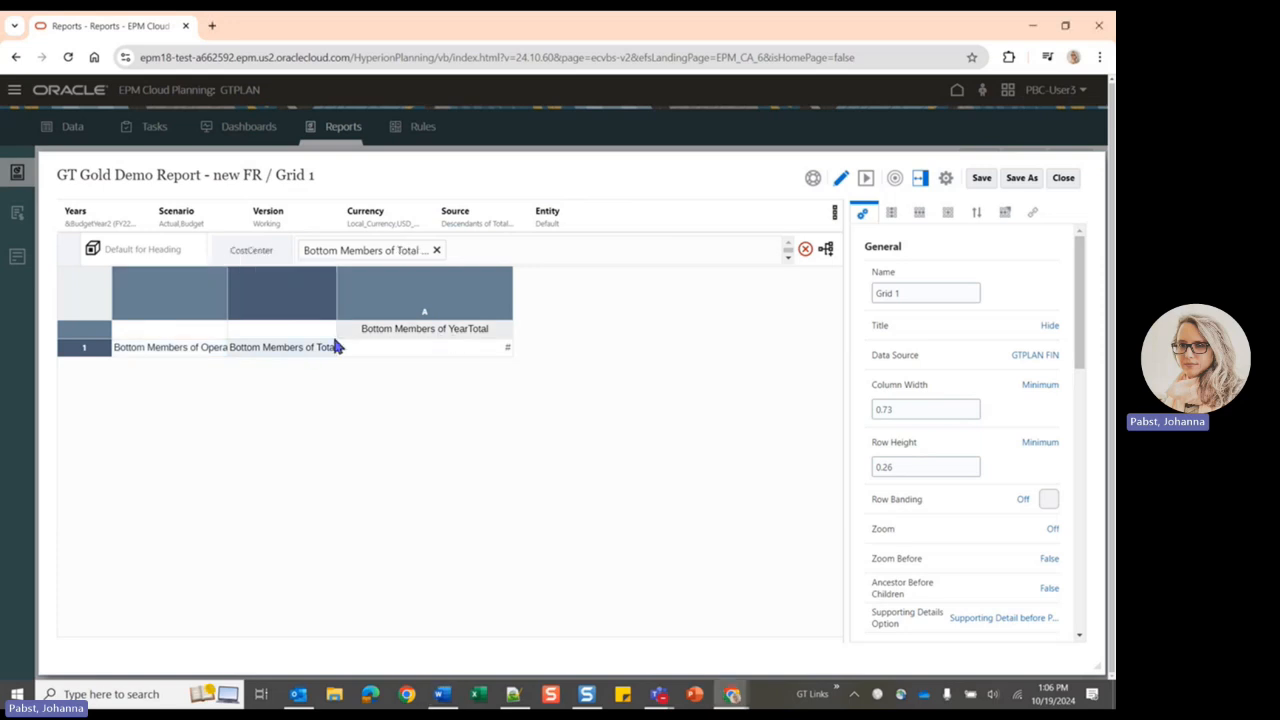
left_click(518, 254)
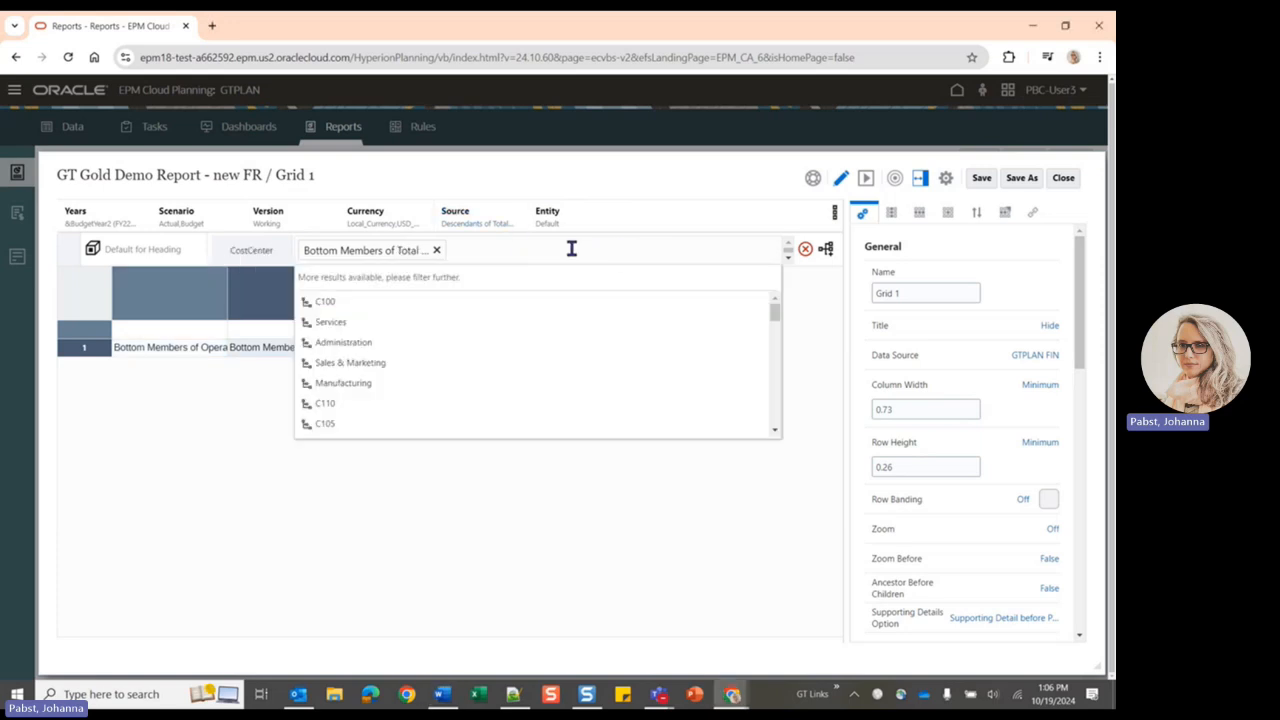
scroll(365, 410, "down", 3)
scroll(368, 424, "down", 3)
left_click(197, 446)
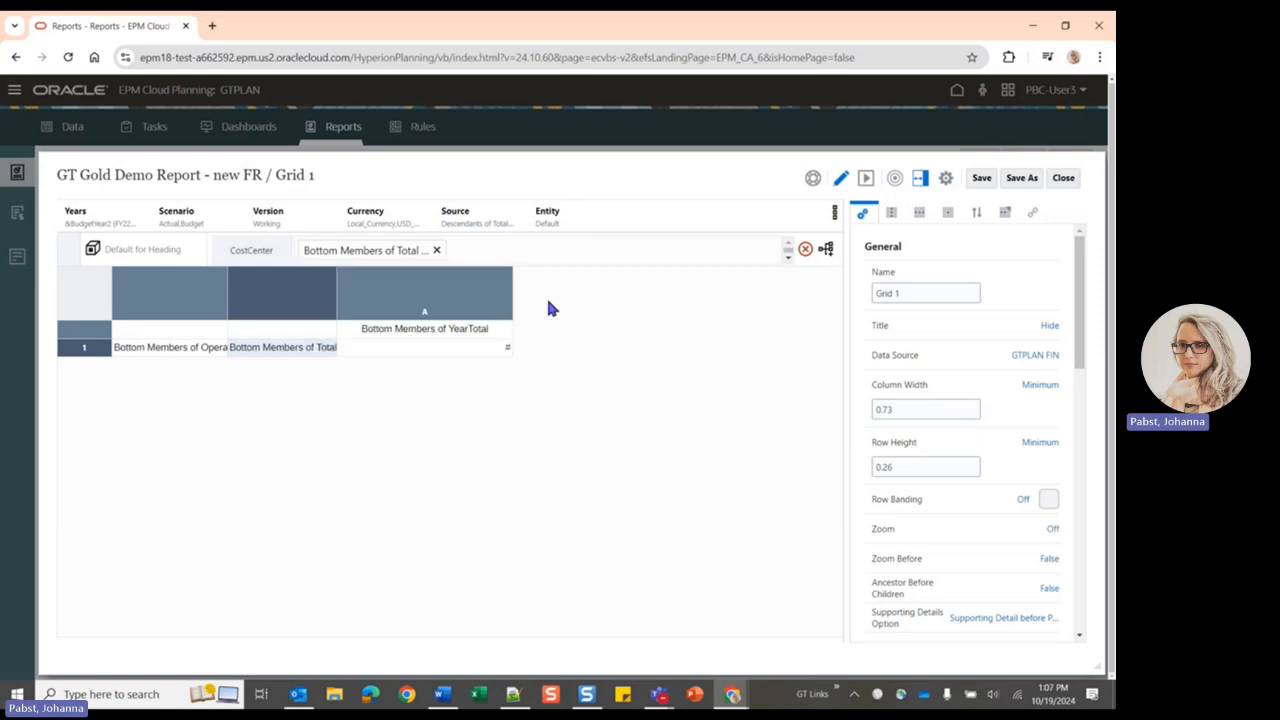
- Save the report and set the grid's Zero Values suppression to True
left_click(981, 179)
scroll(1000, 352, "down", 3)
scroll(1016, 463, "up", 3)
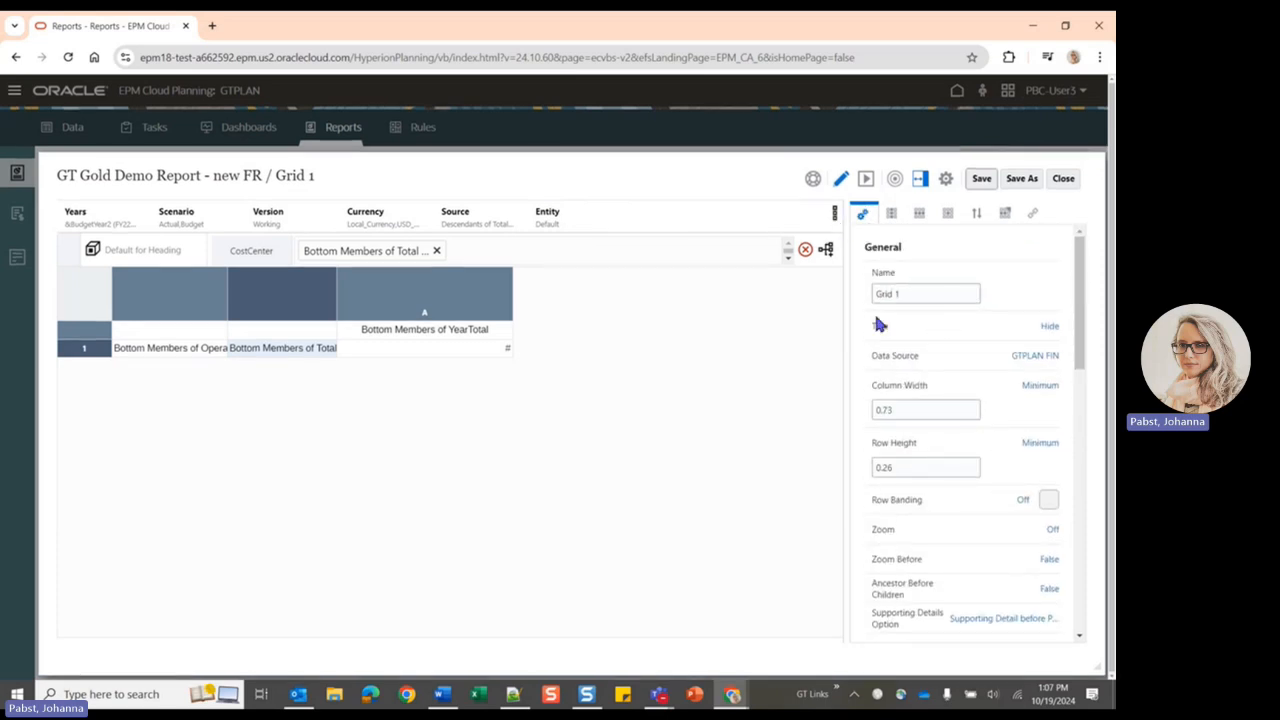
scroll(964, 490, "down", 2)
scroll(967, 480, "down", 3)
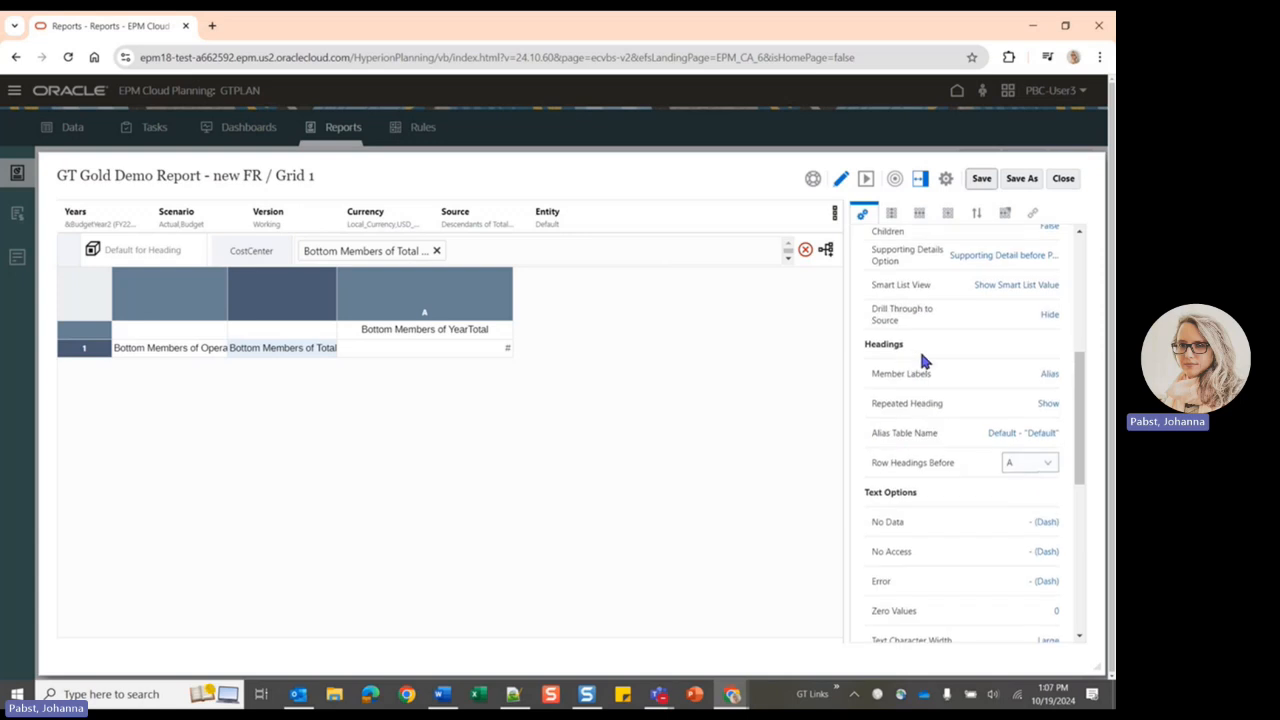
scroll(940, 425, "down", 2)
scroll(935, 452, "down", 2)
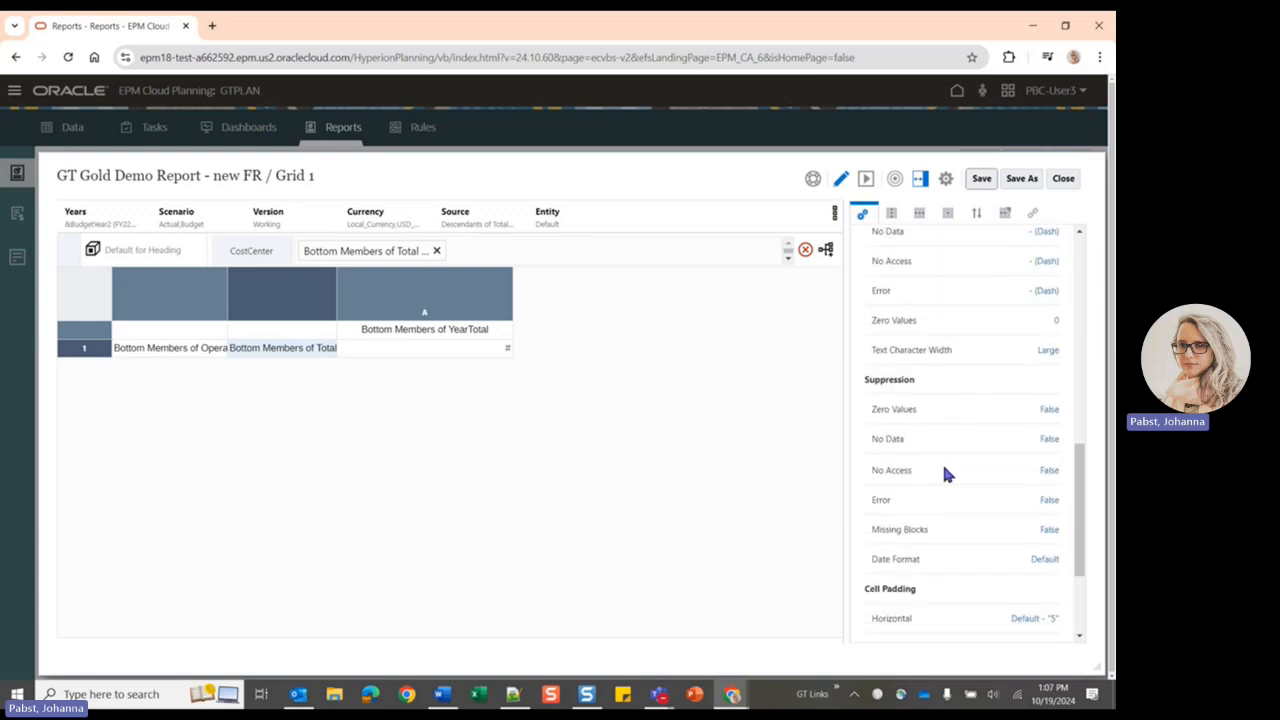
left_click(1047, 411)
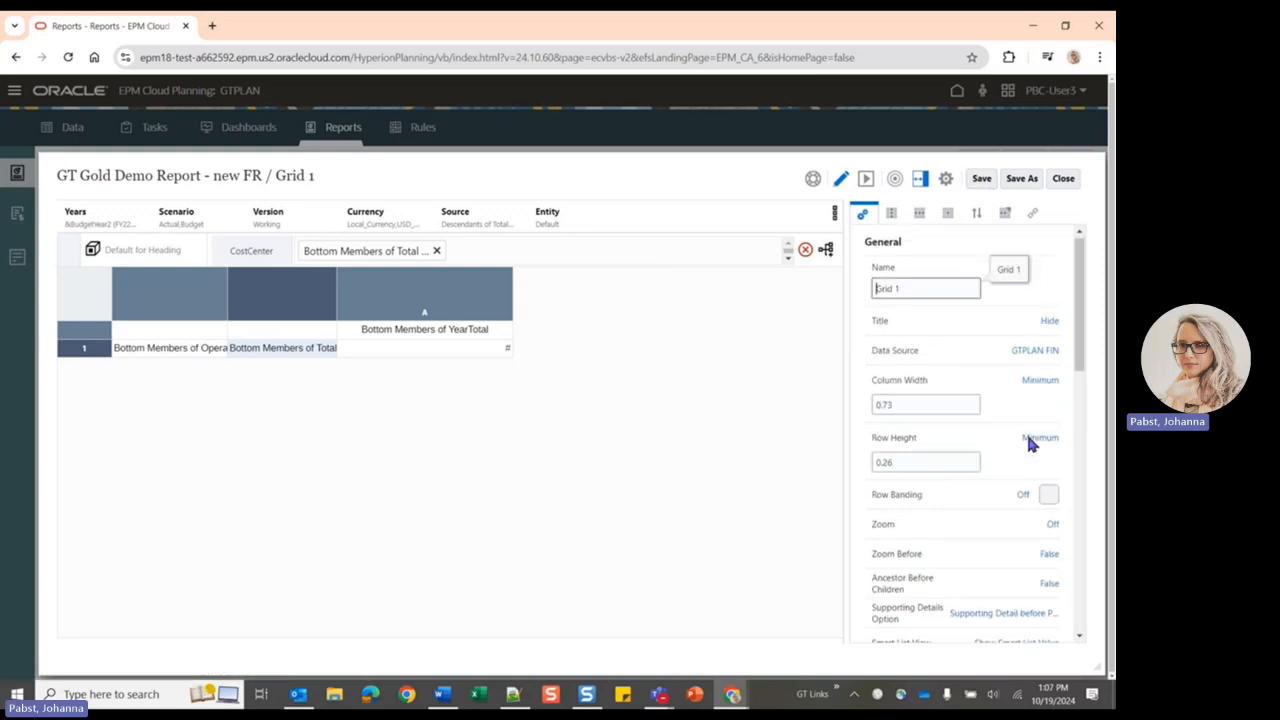
- Set the grid's No Data suppression to True and check the Suppression settings
scroll(1026, 395, "down", 5)
scroll(1015, 418, "down", 3)
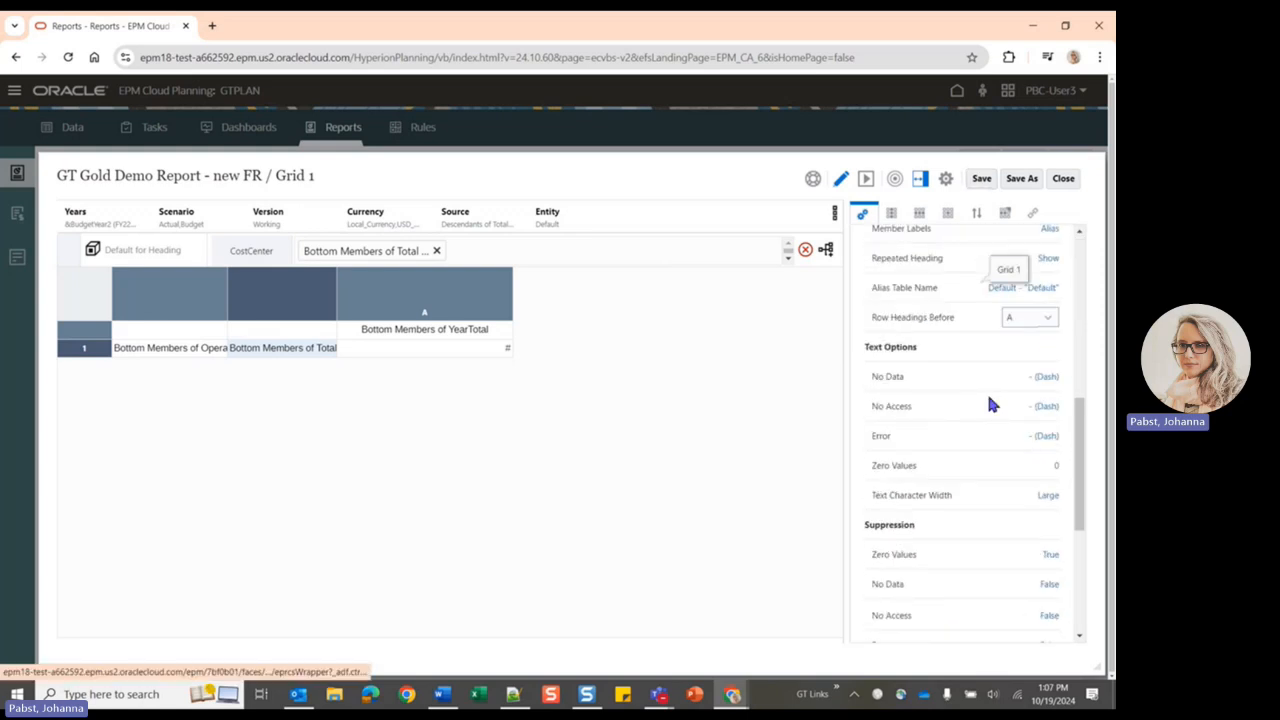
scroll(983, 397, "down", 1)
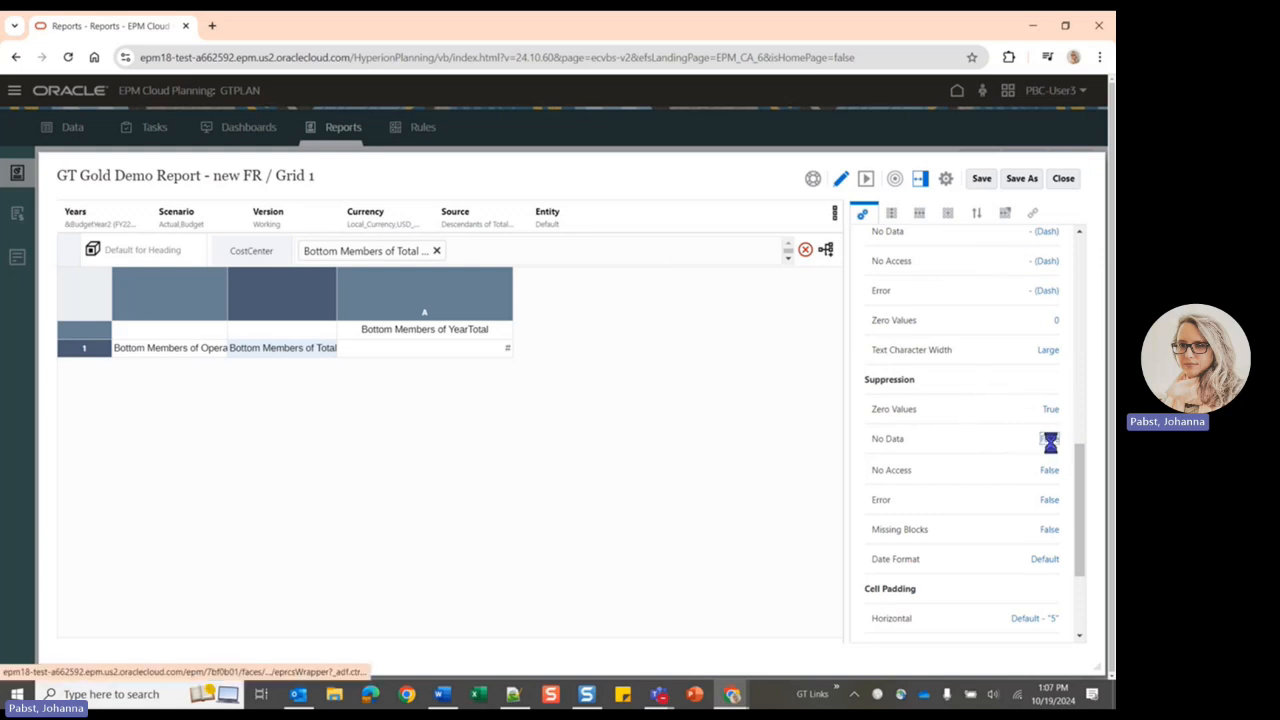
scroll(1051, 445, "up", 10)
scroll(1030, 455, "down", 10)
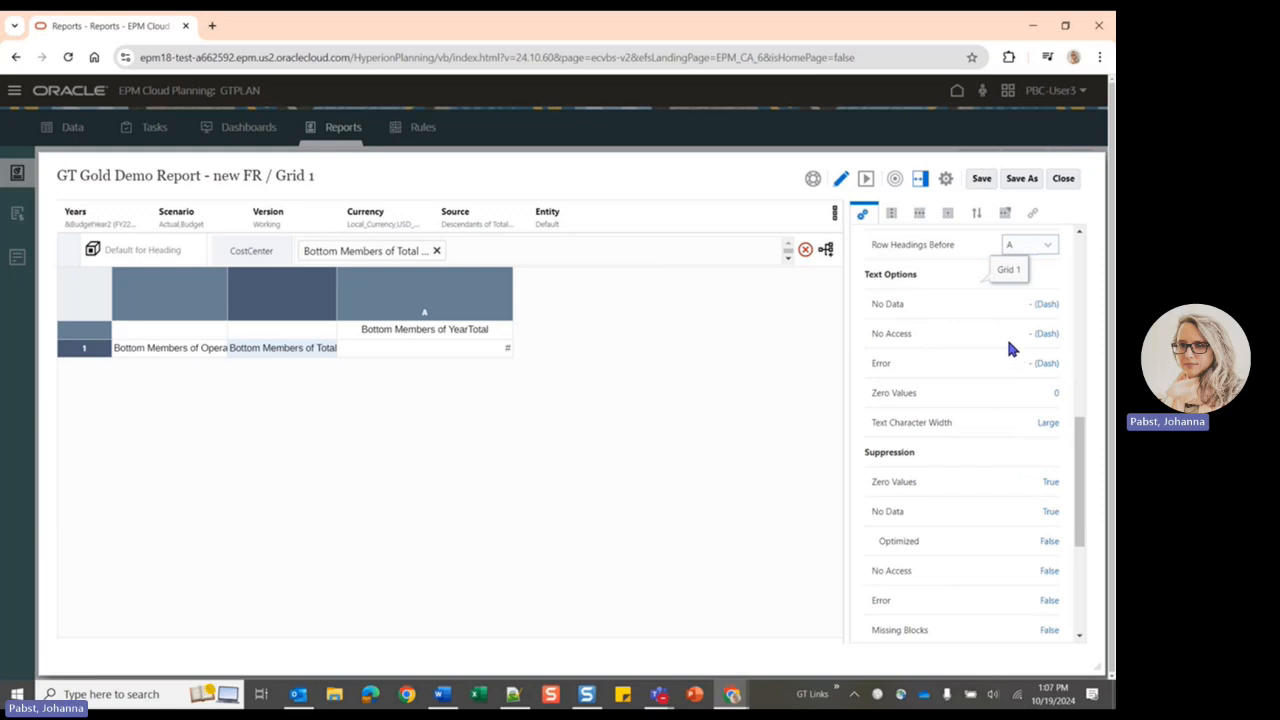
scroll(1008, 380, "down", 4)
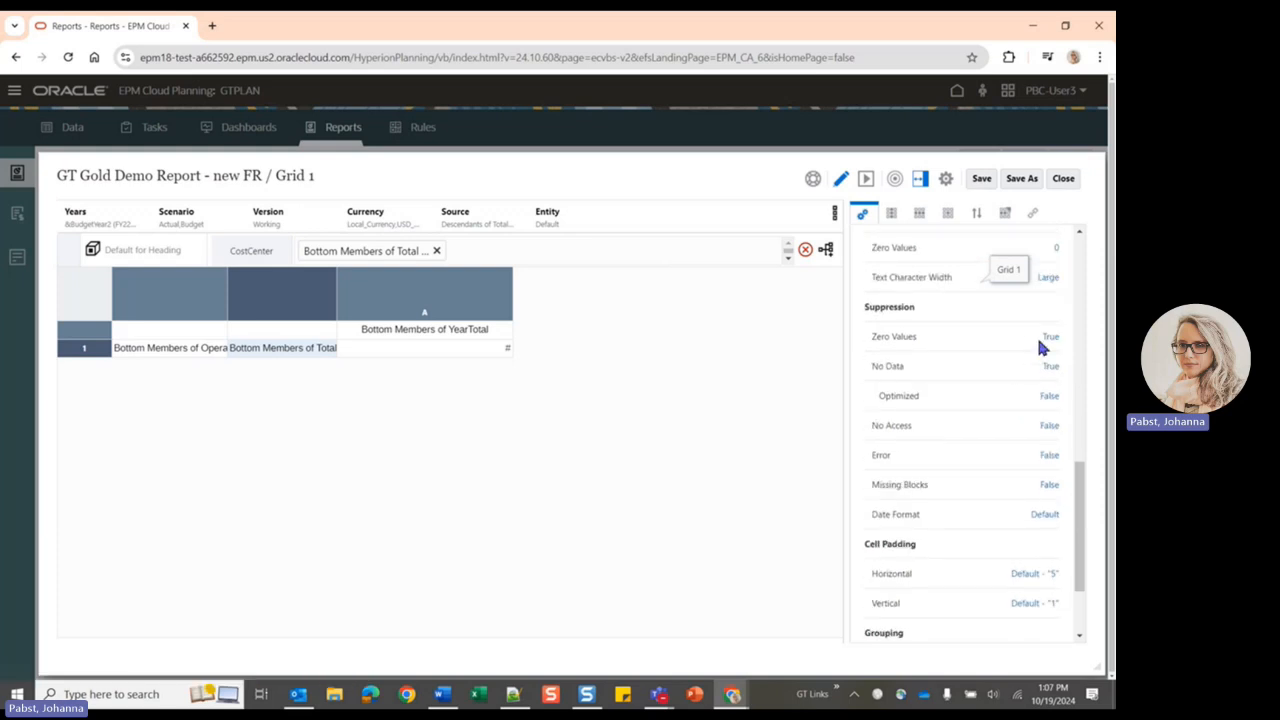
- Preview the grid with suppression applied, then return to editing and review the grid's general properties
left_click(866, 180)
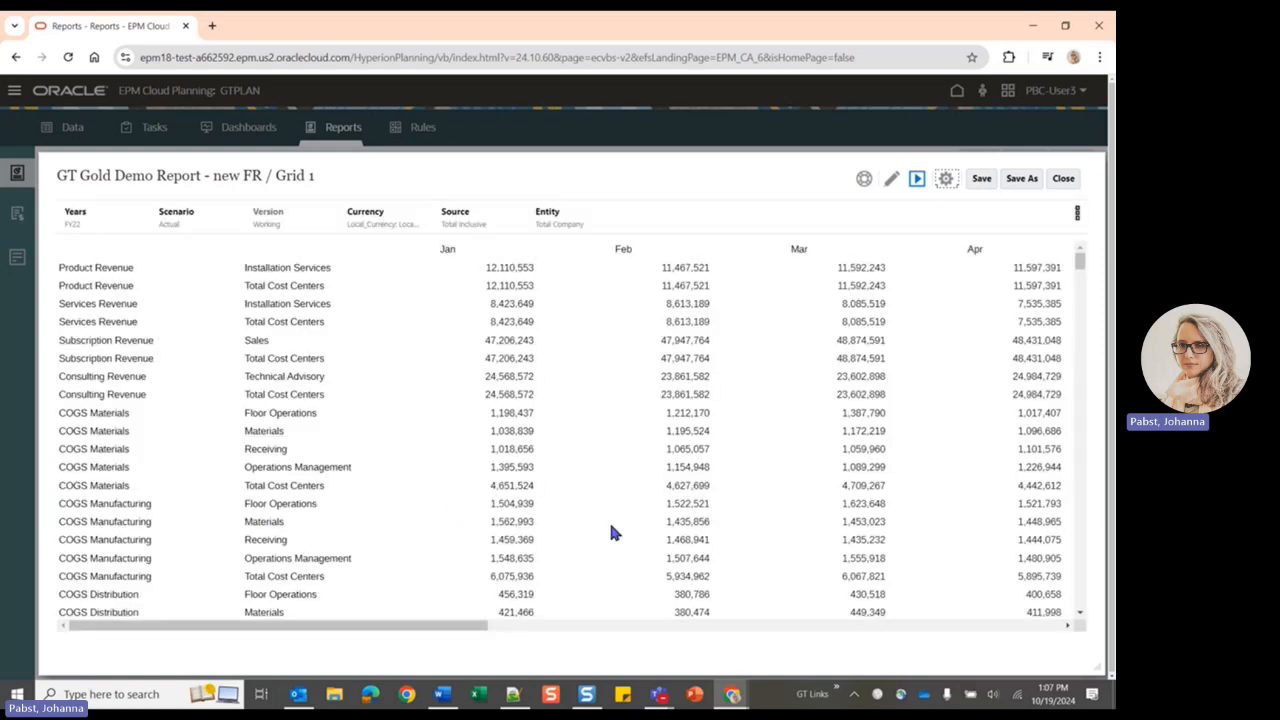
left_click(891, 178)
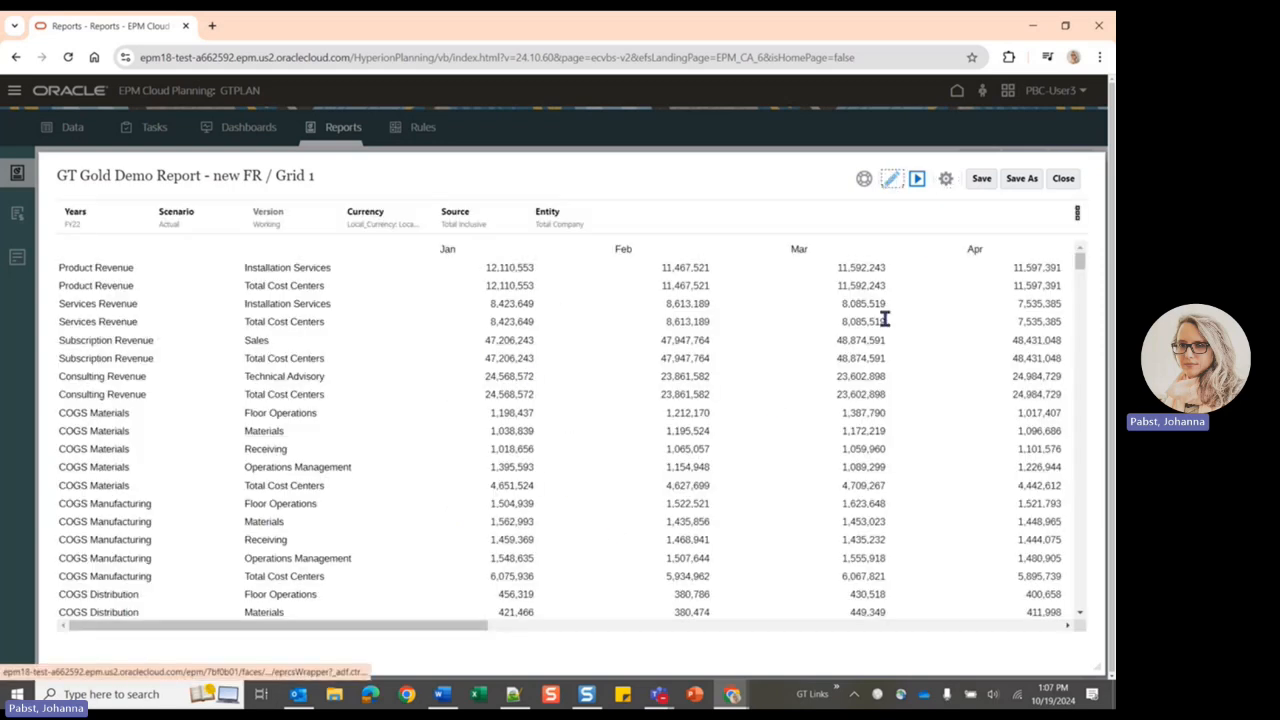
scroll(976, 438, "down", 6)
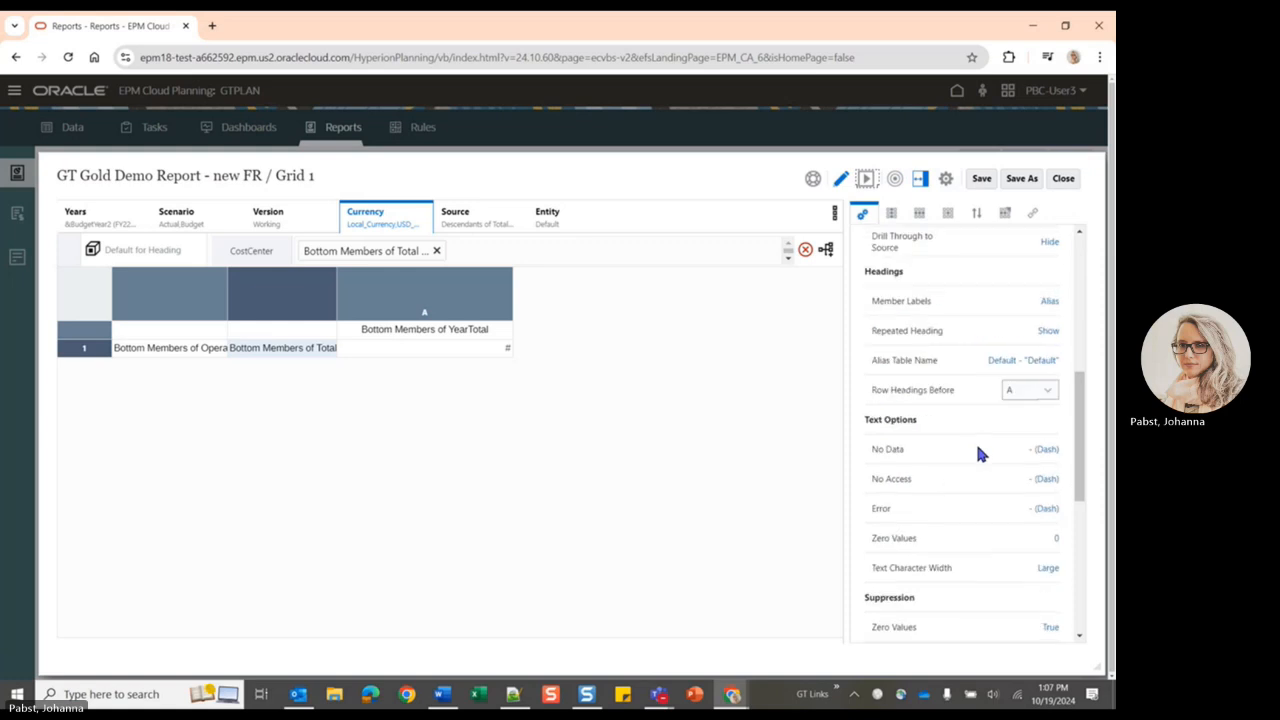
scroll(975, 445, "down", 8)
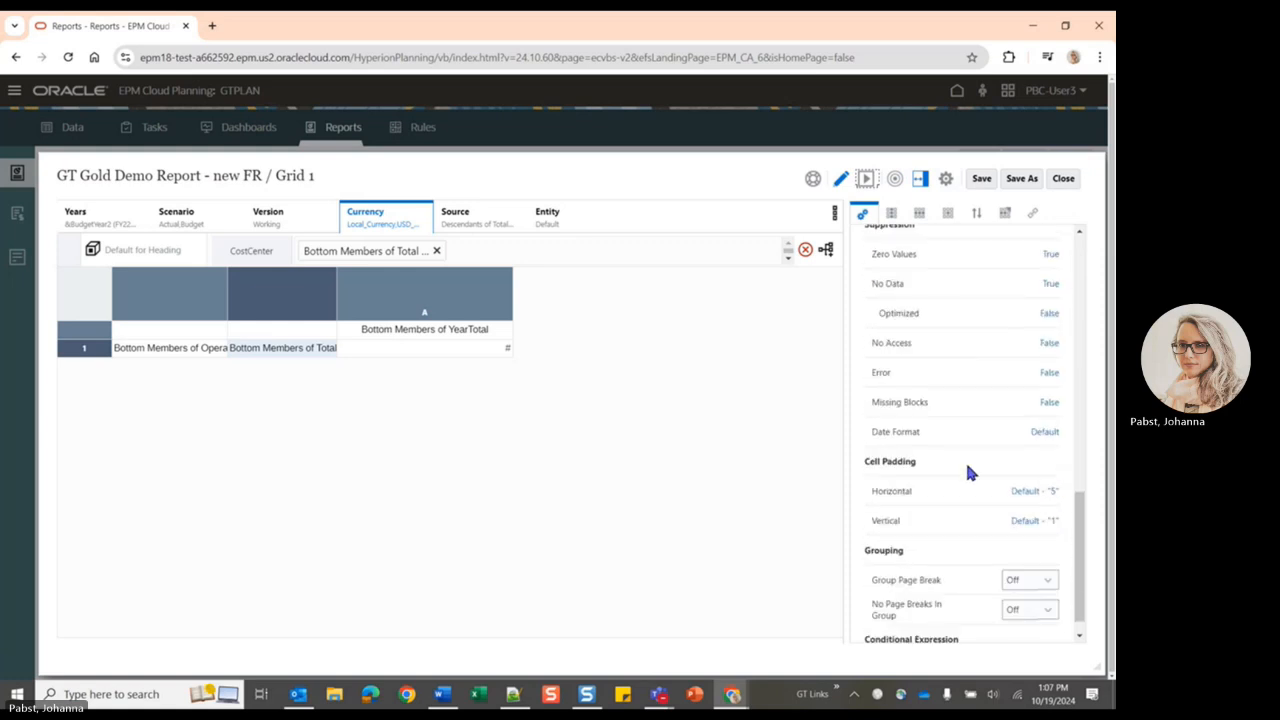
- Examine the column properties of column A and the row properties of row 1
left_click(890, 215)
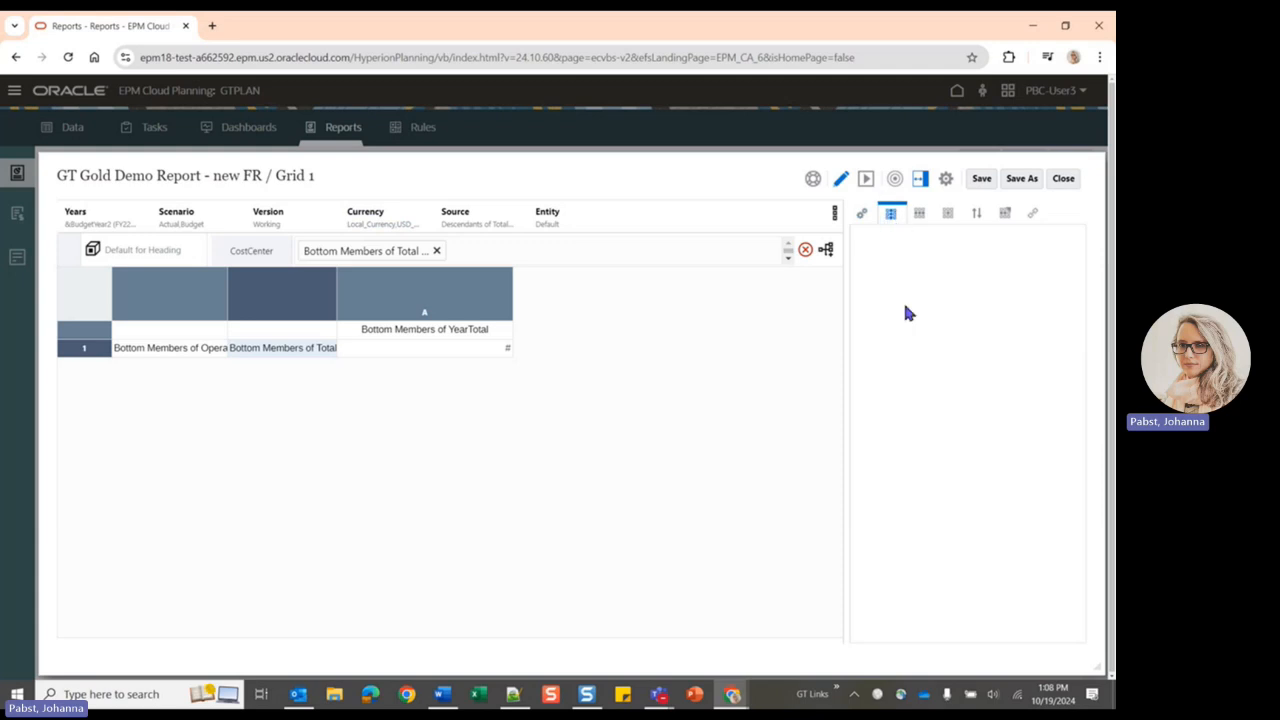
left_click(408, 282)
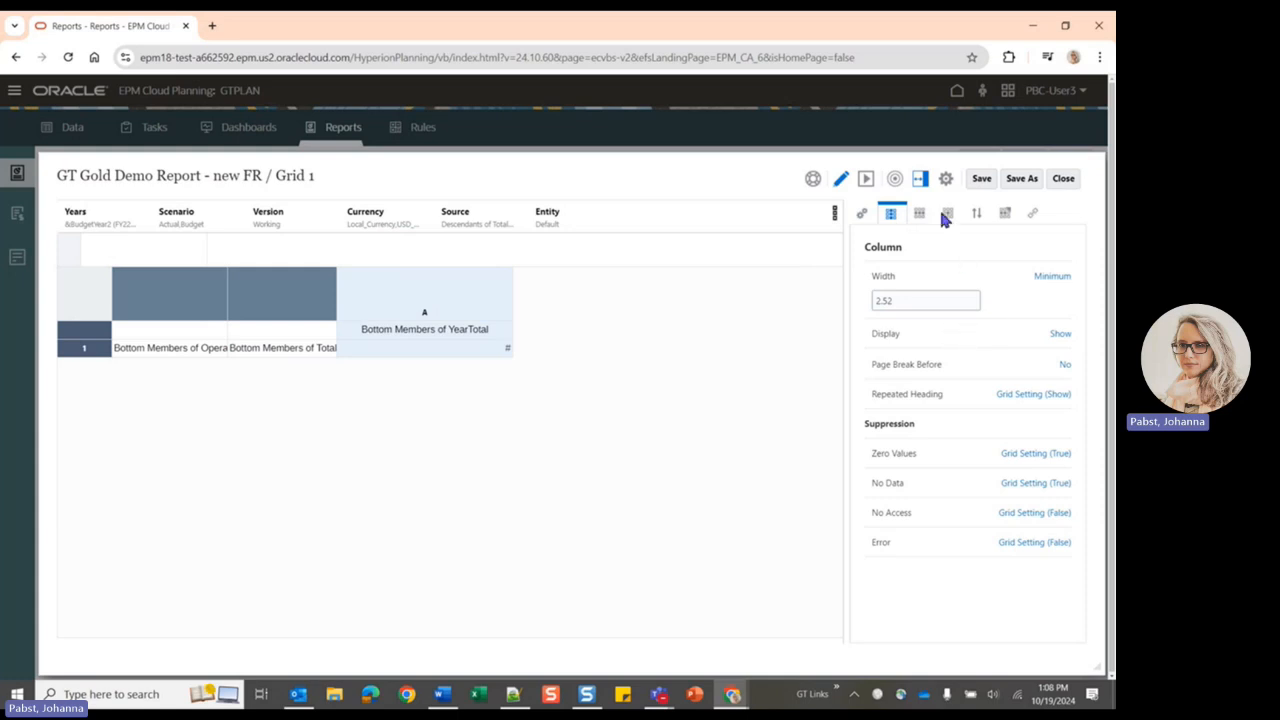
left_click(80, 348)
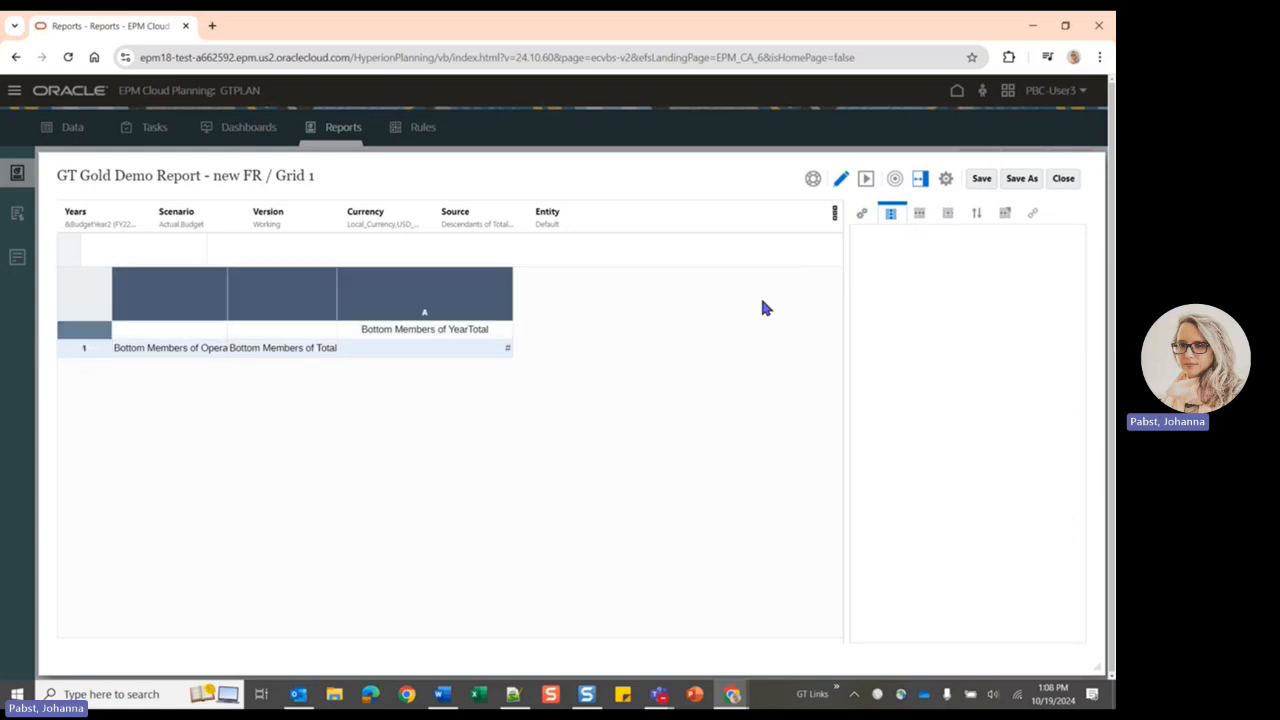
left_click(920, 214)
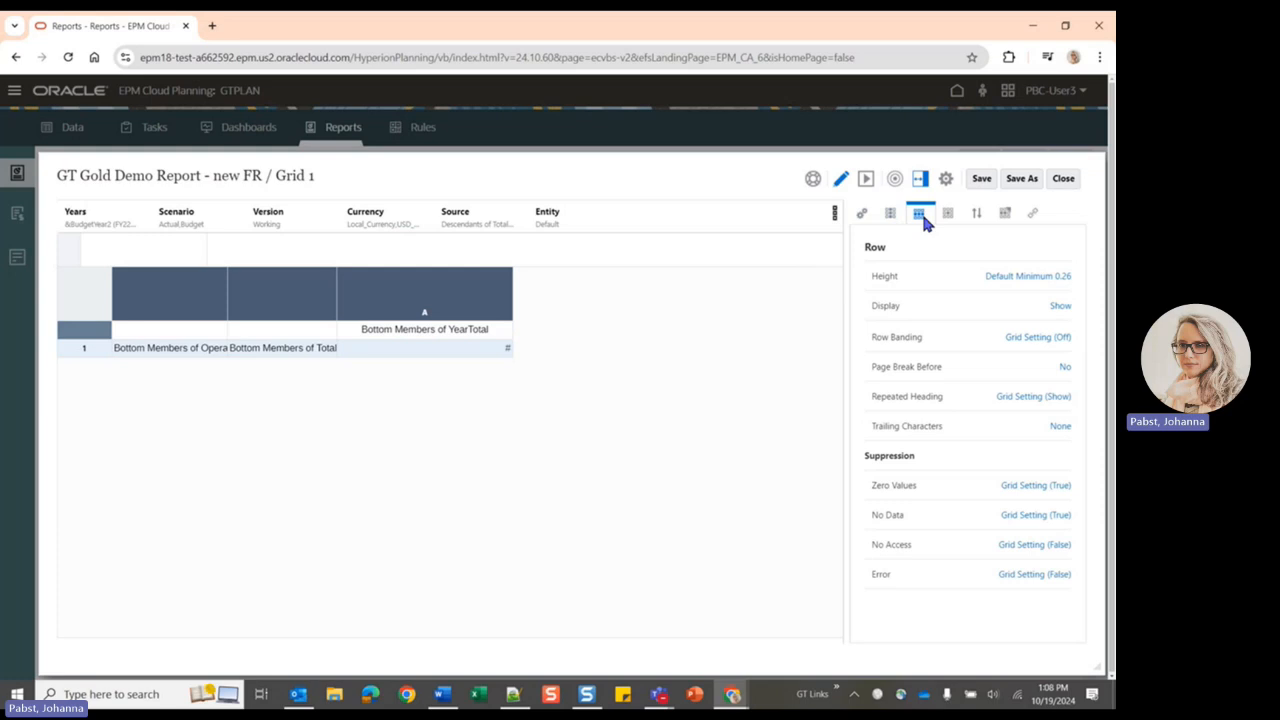
- Examine the cell formatting properties of data cell A1 and of the whole of row 1
left_click(427, 347)
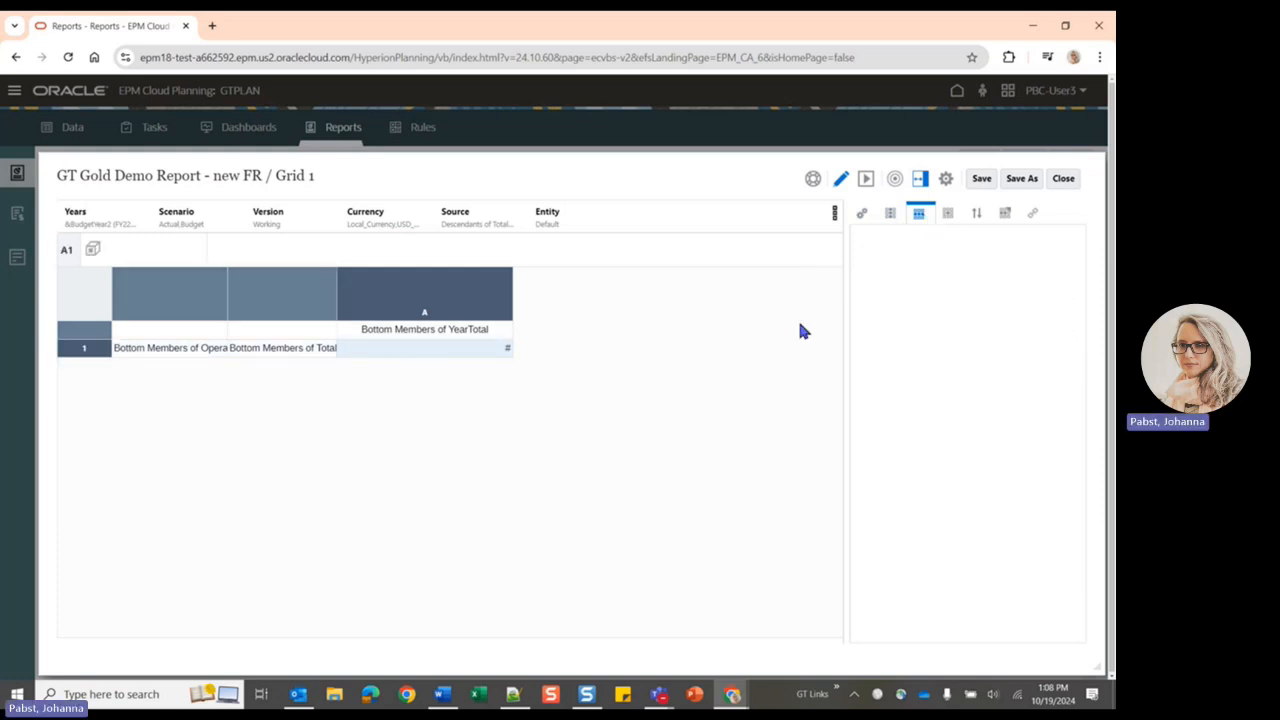
left_click(947, 214)
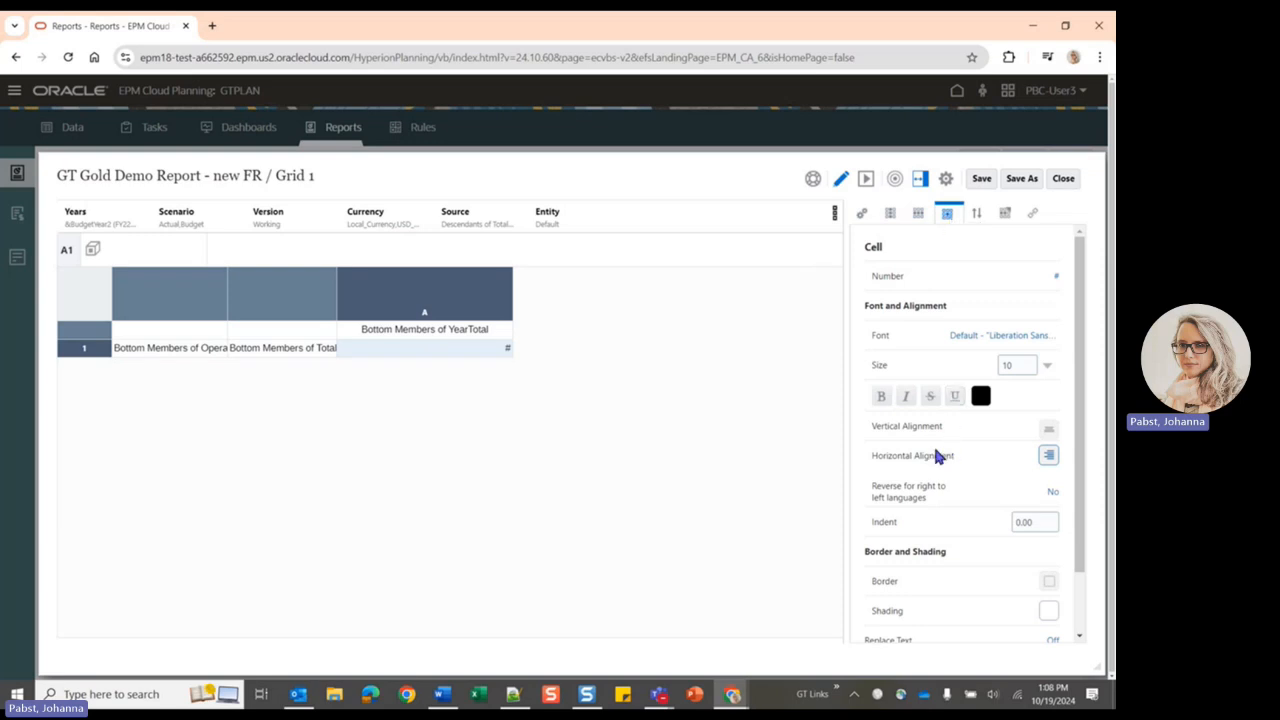
scroll(934, 442, "down", 2)
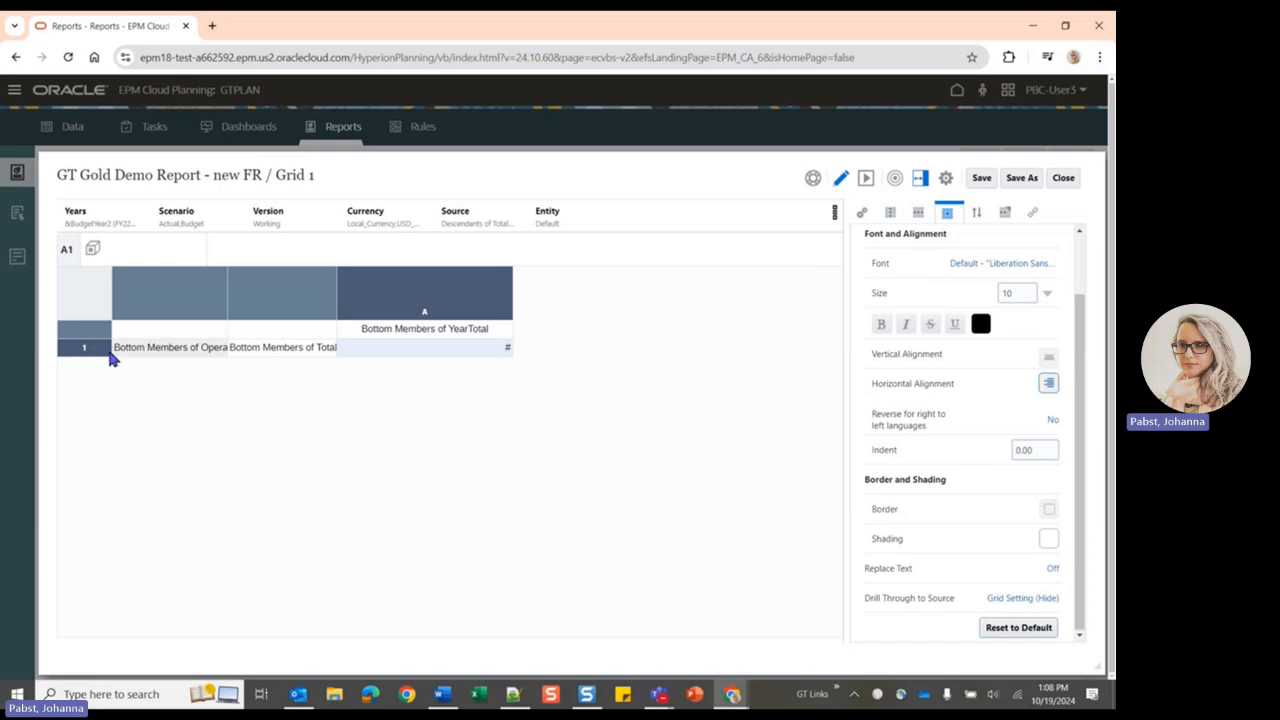
left_click(66, 344)
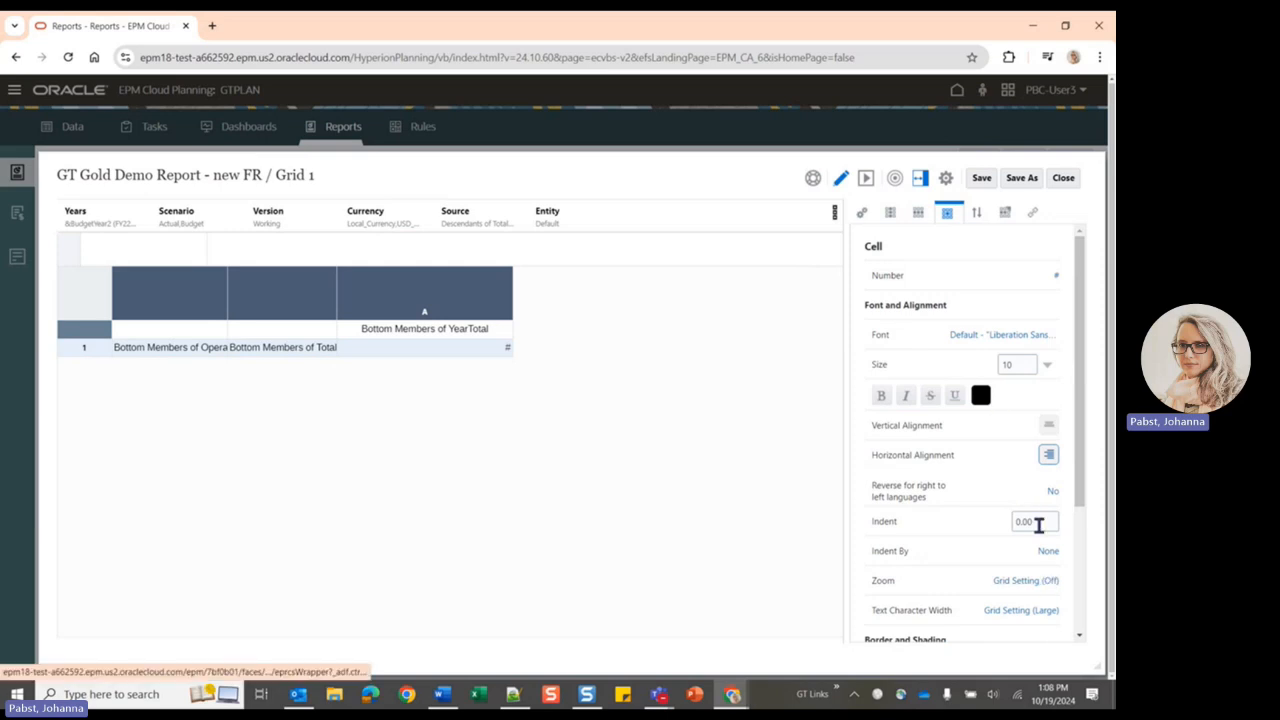
scroll(982, 416, "down", 2)
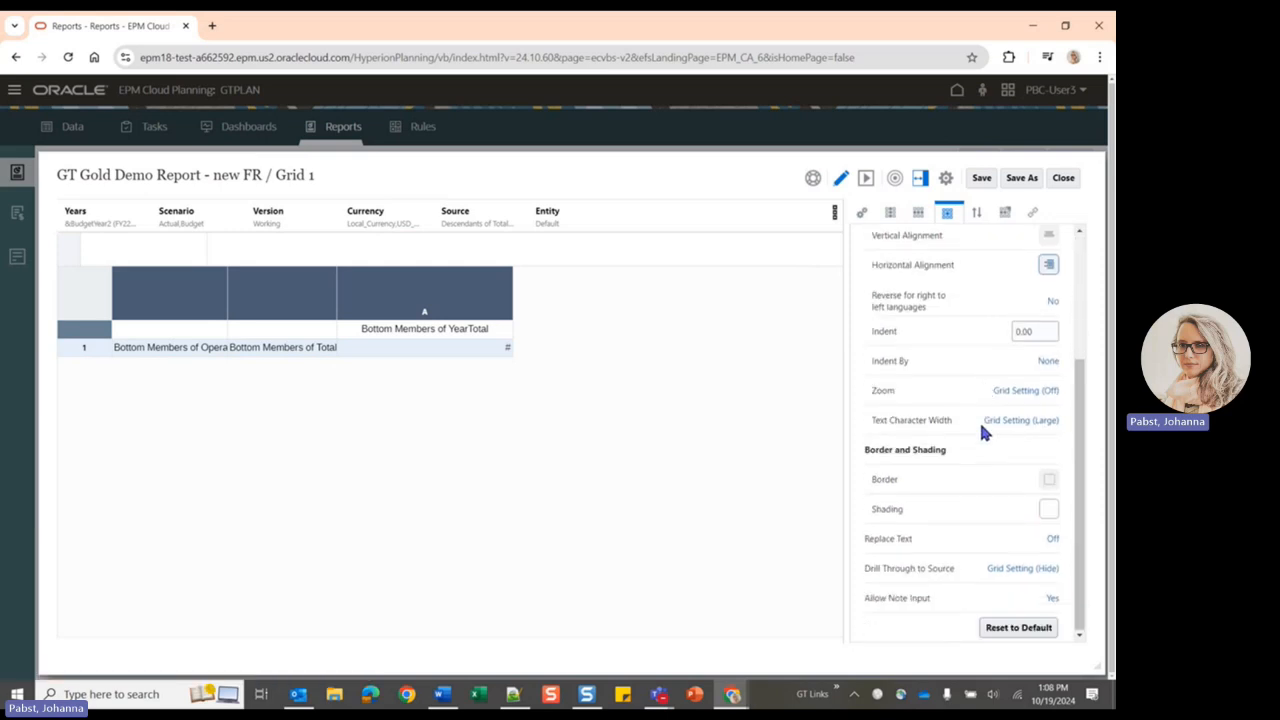
scroll(986, 428, "up", 2)
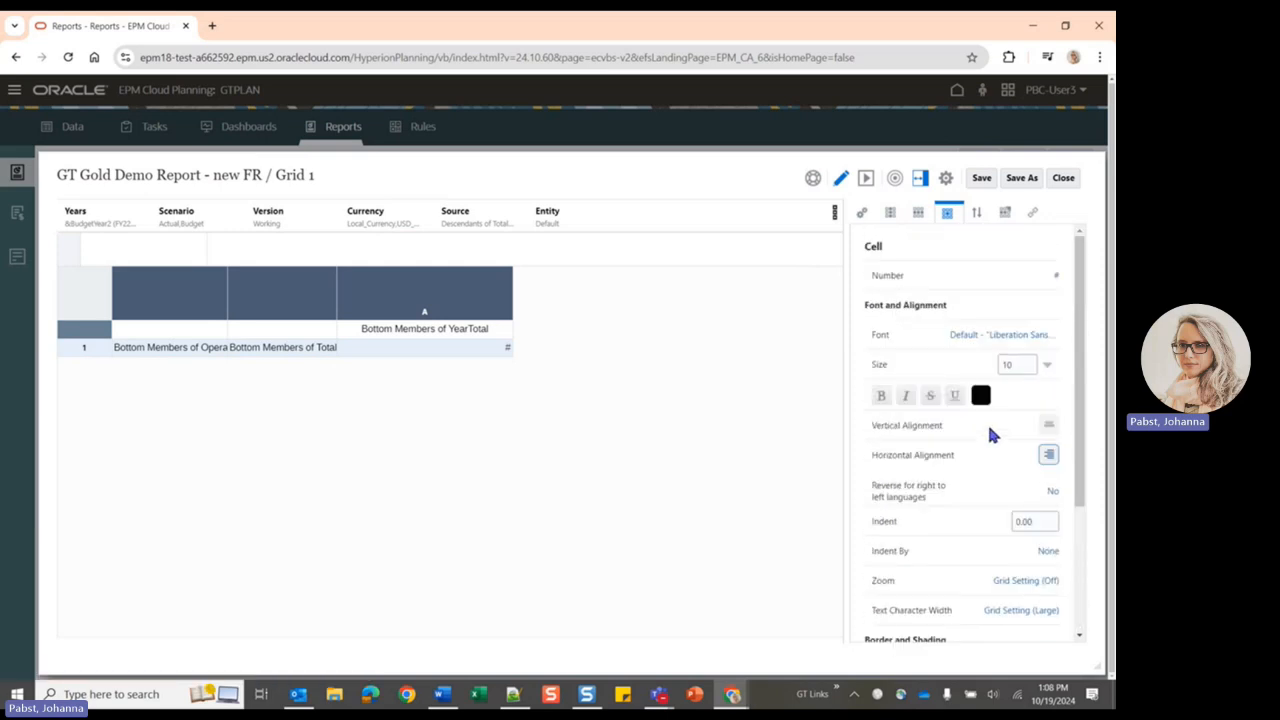
- Review the grid's Sorting, Conditional Properties and Drill to Content settings
left_click(977, 216)
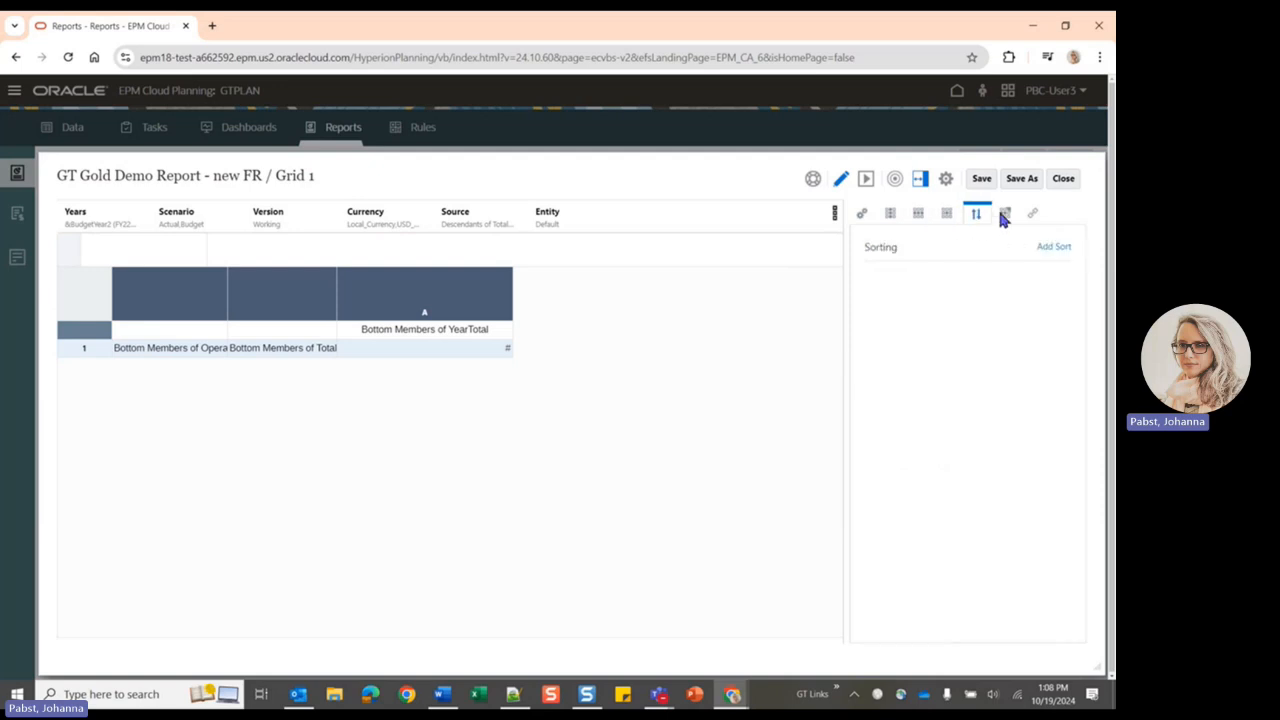
left_click(1006, 216)
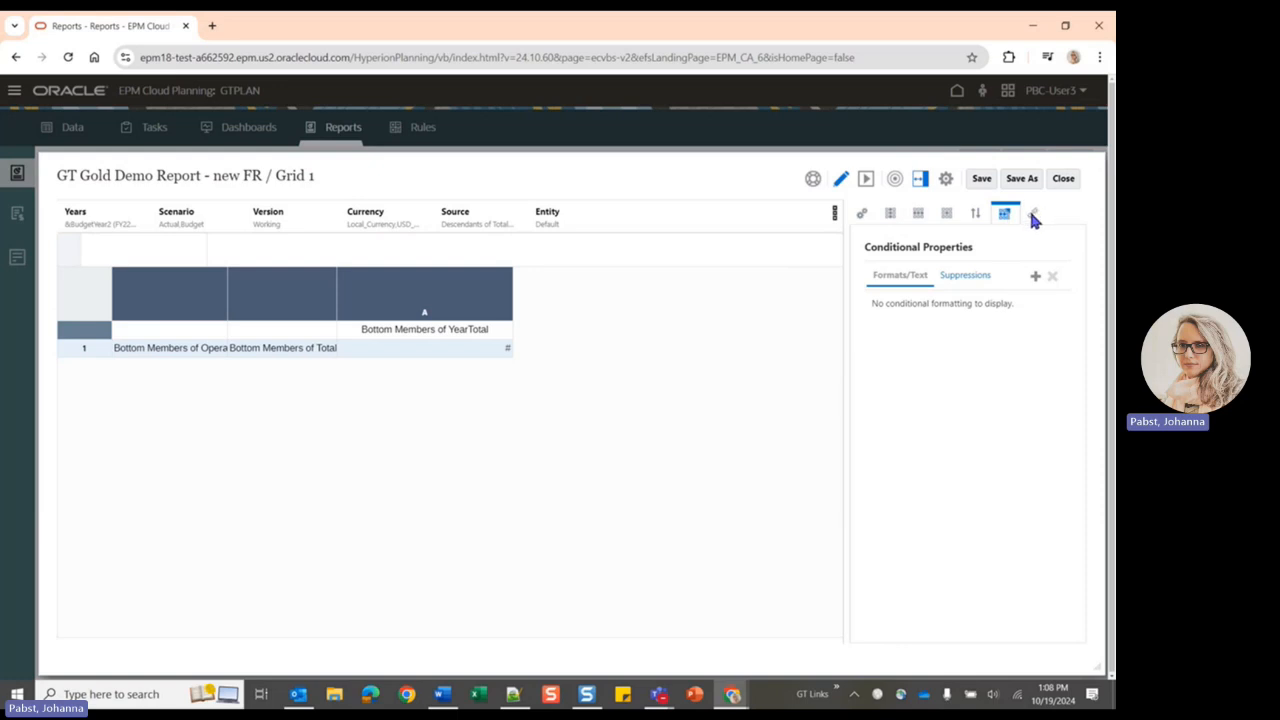
left_click(1031, 214)
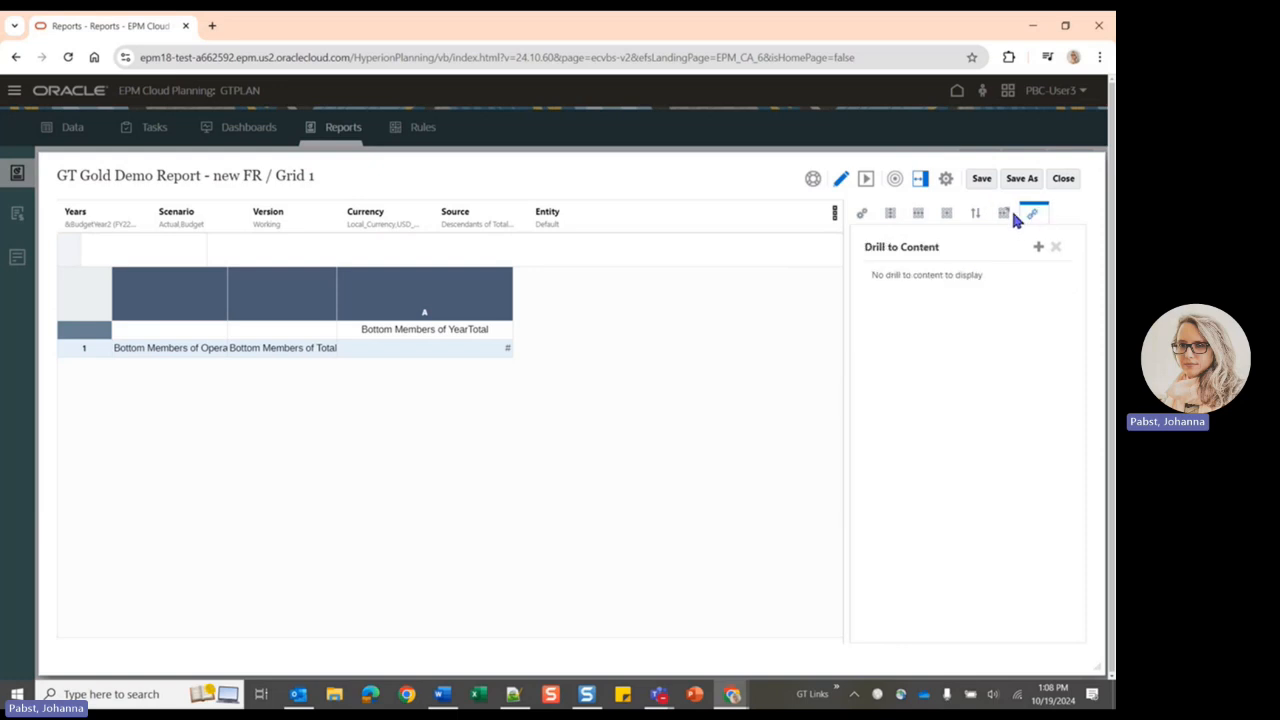
left_click(1006, 215)
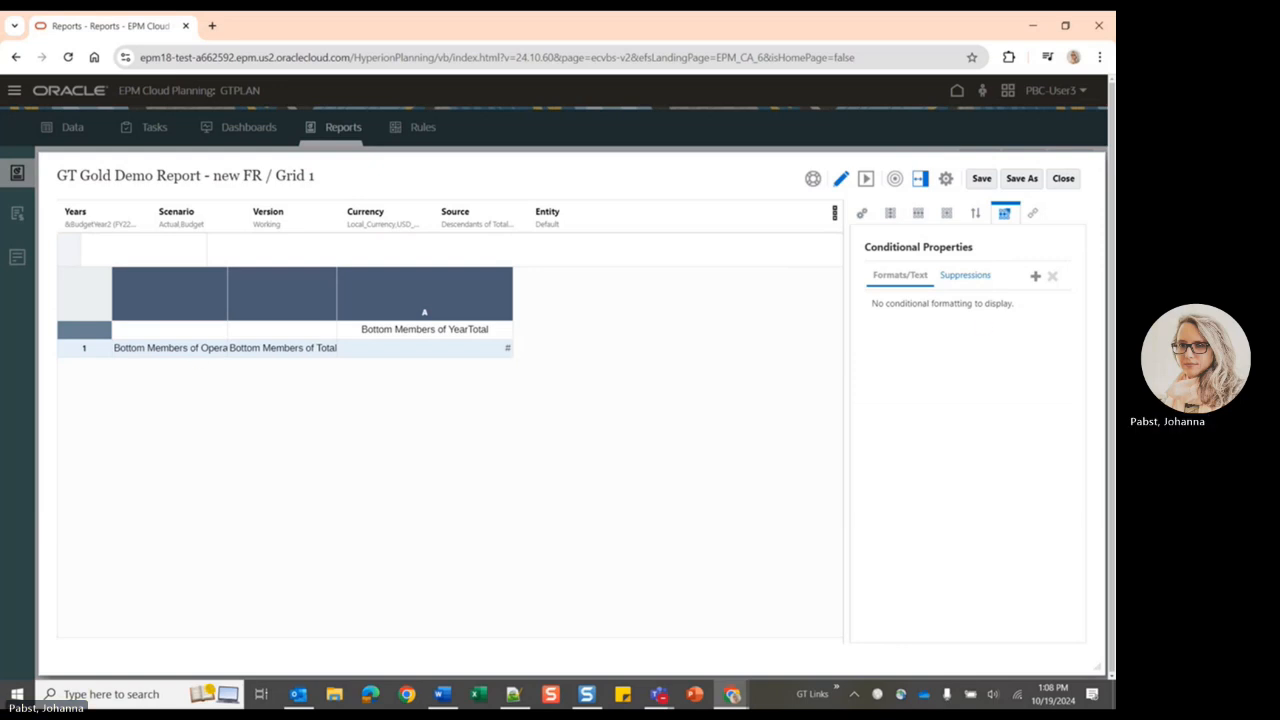
key("alt+Tab")
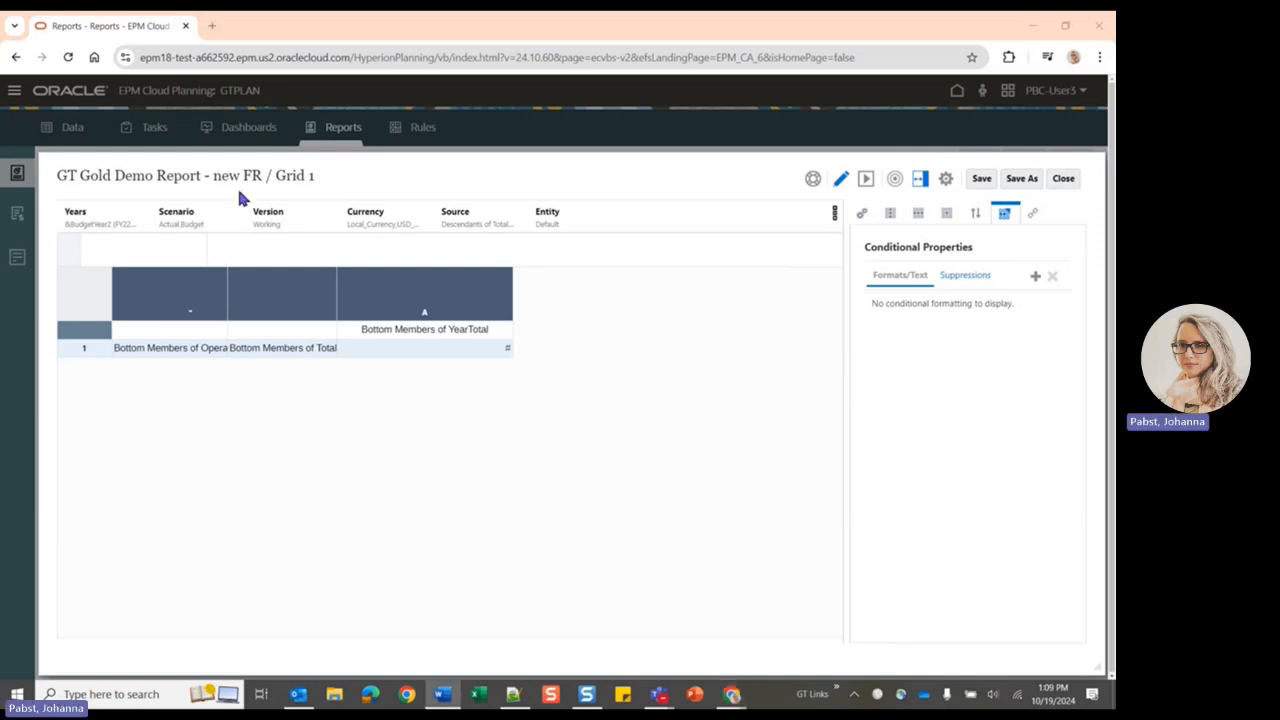
- Insert a separator row after row 1 of the grid
right_click(91, 353)
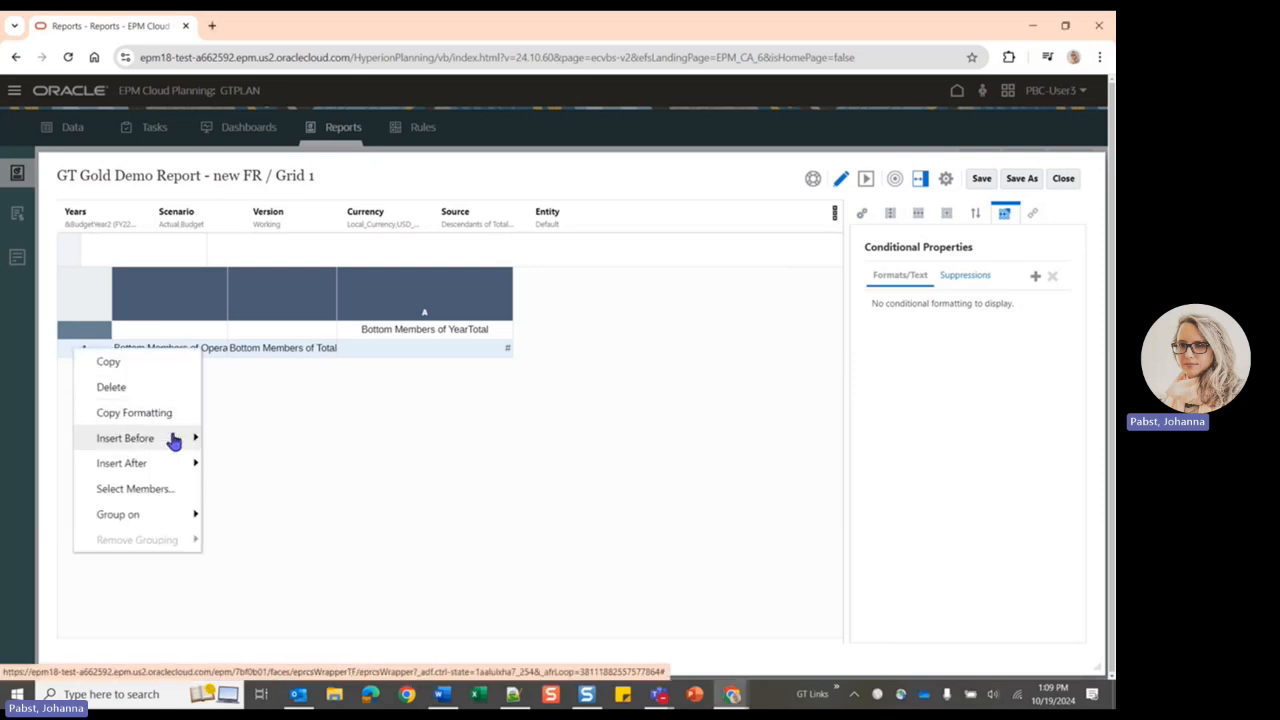
mouse_move(172, 466)
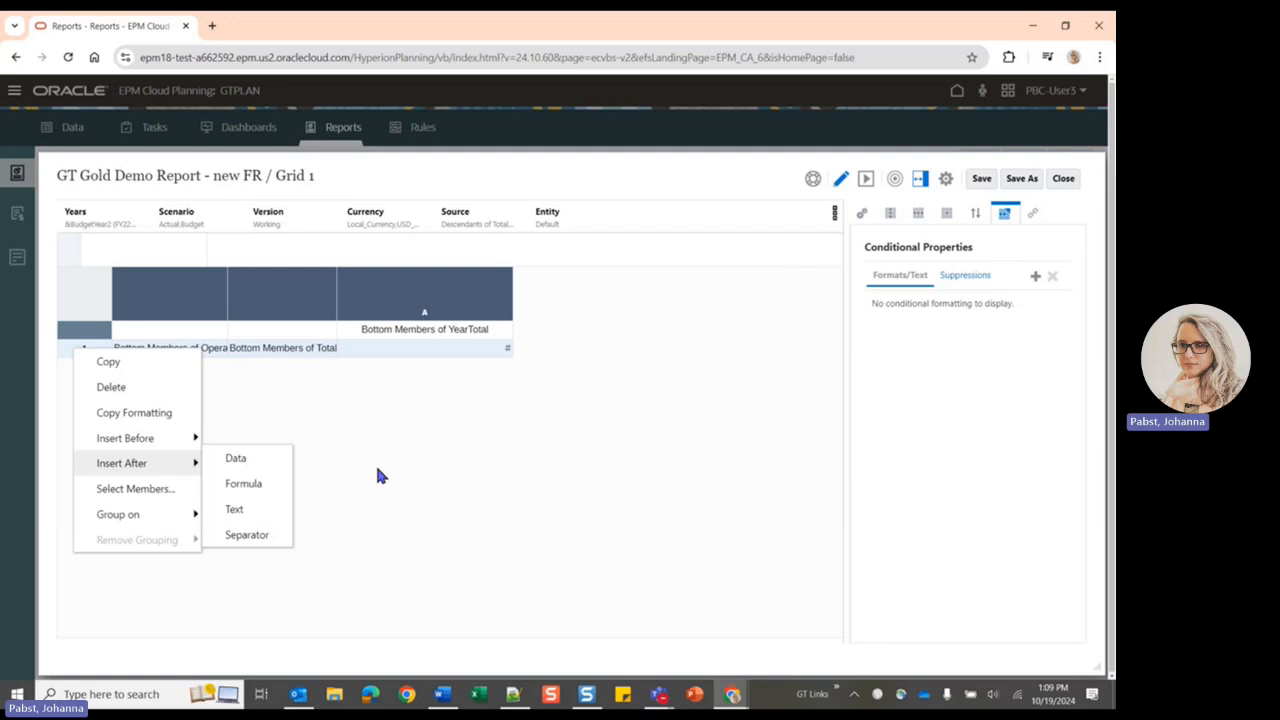
left_click(257, 537)
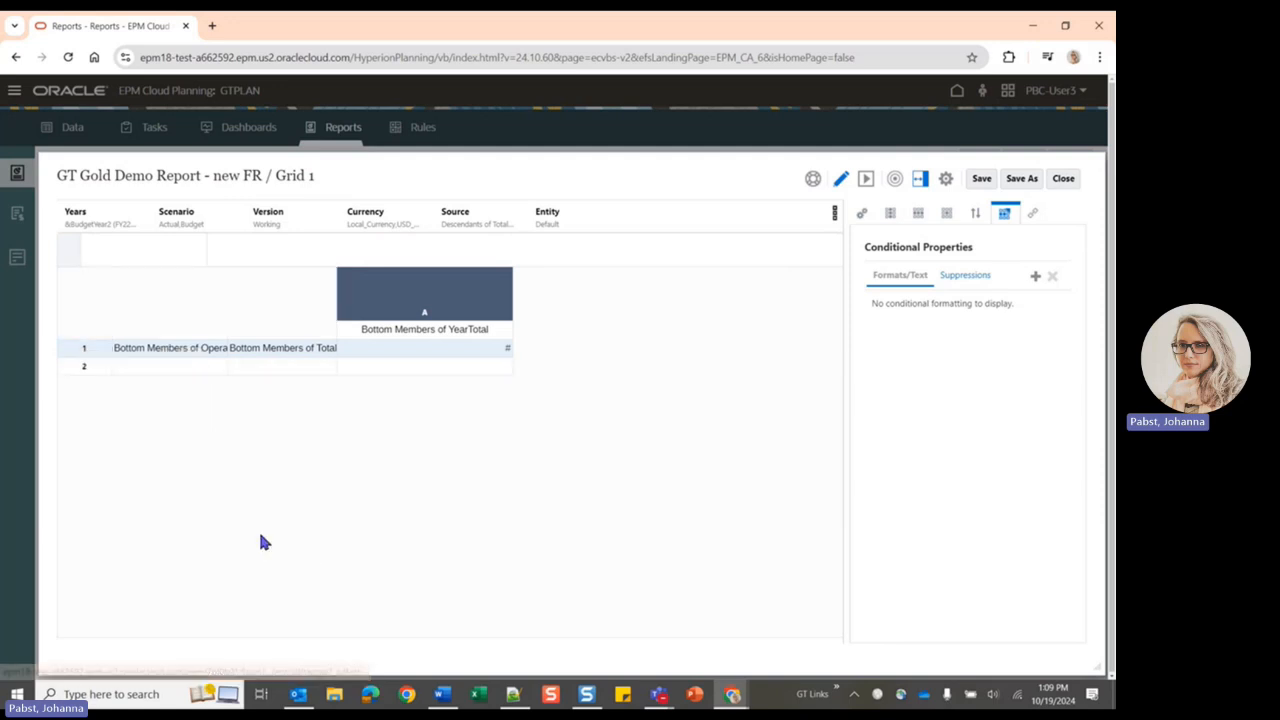
- Insert a data row after separator row 2 of the grid
right_click(82, 368)
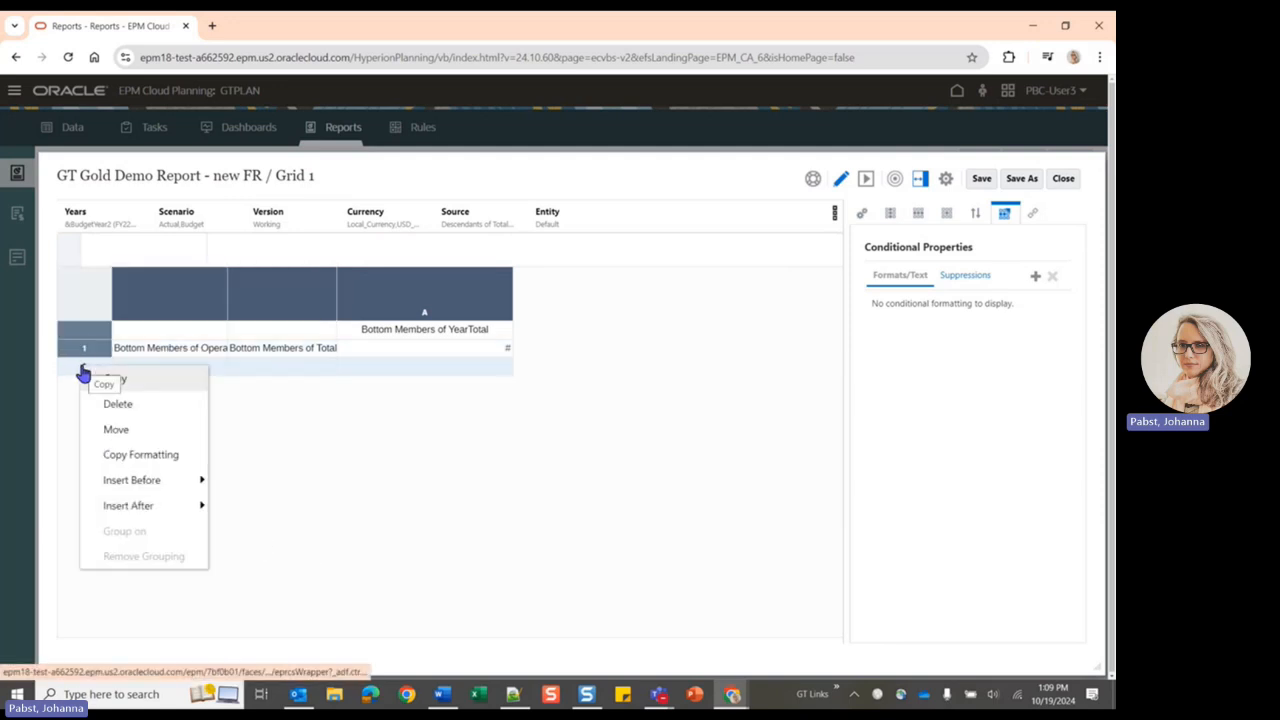
mouse_move(180, 515)
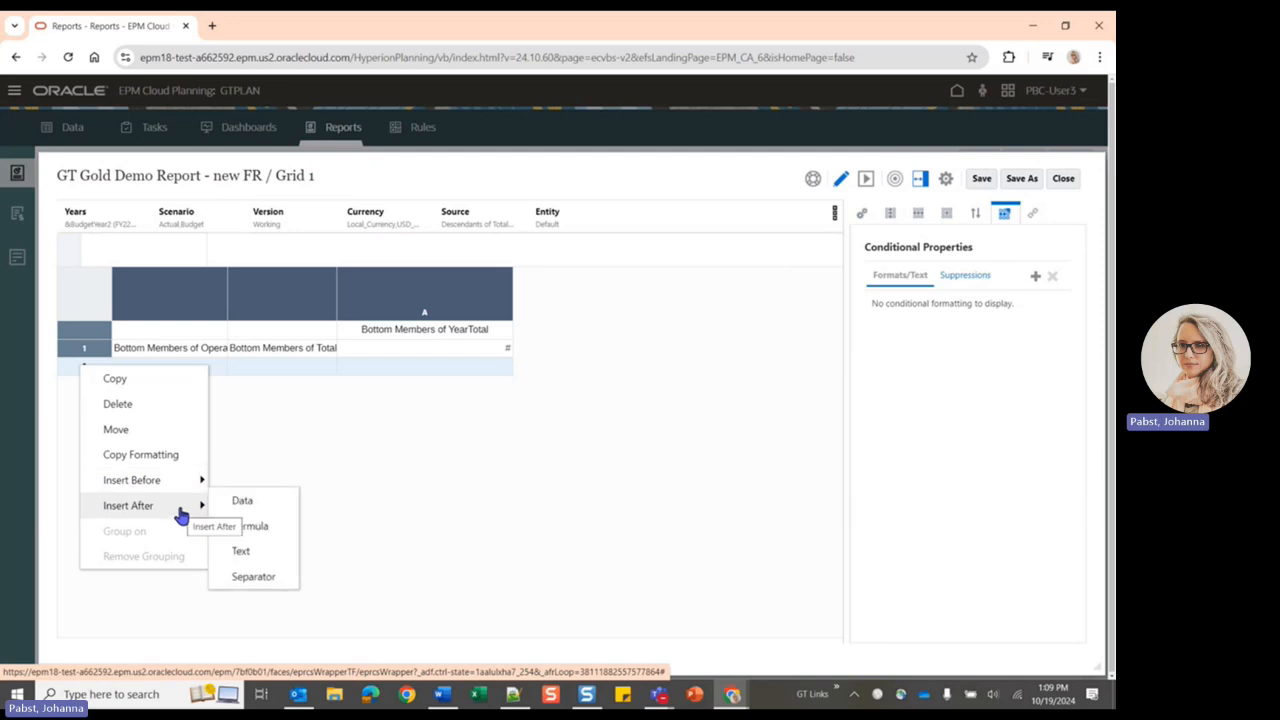
left_click(249, 508)
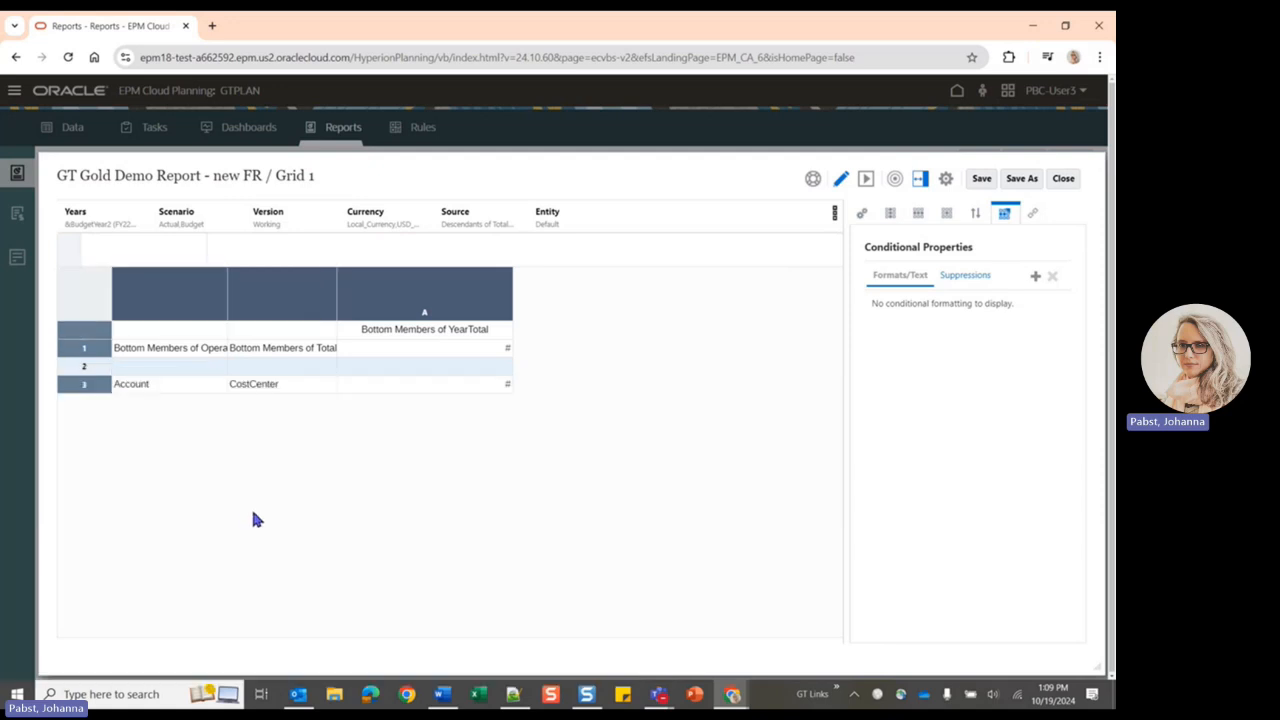
- Copy the Account member selection from row 1 into the Account heading cell of row 3
left_click(152, 350)
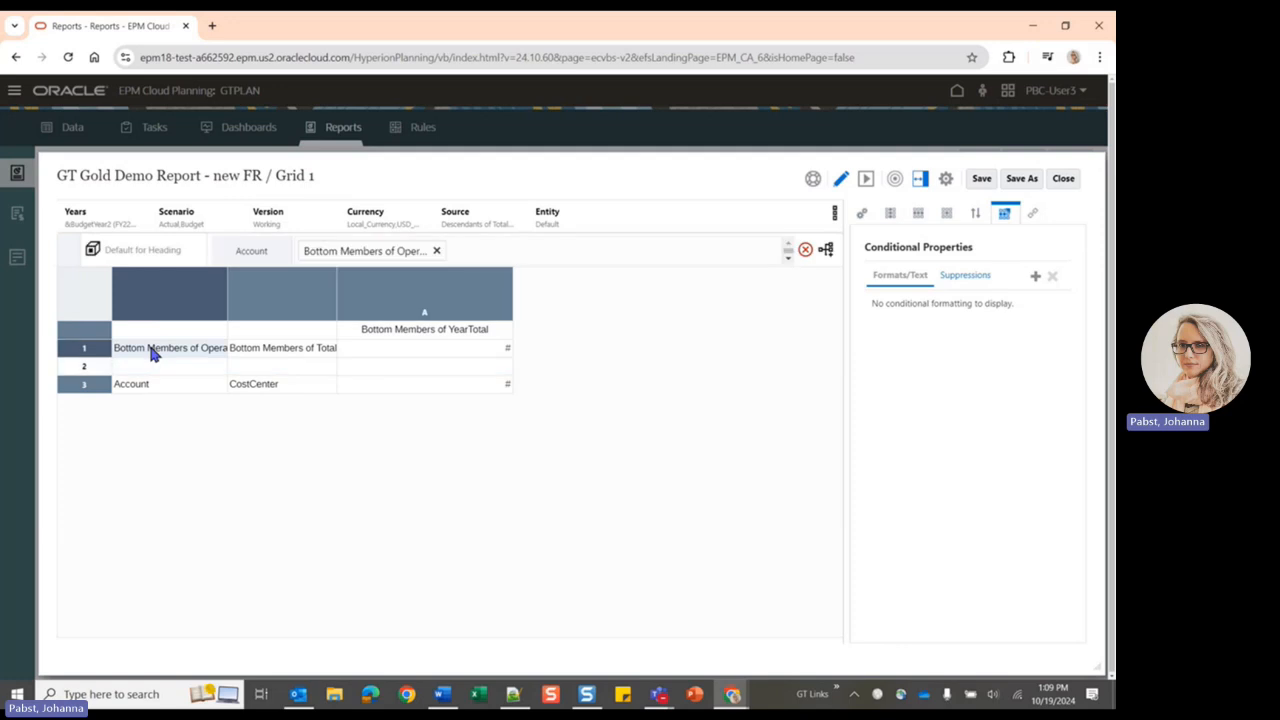
right_click(152, 350)
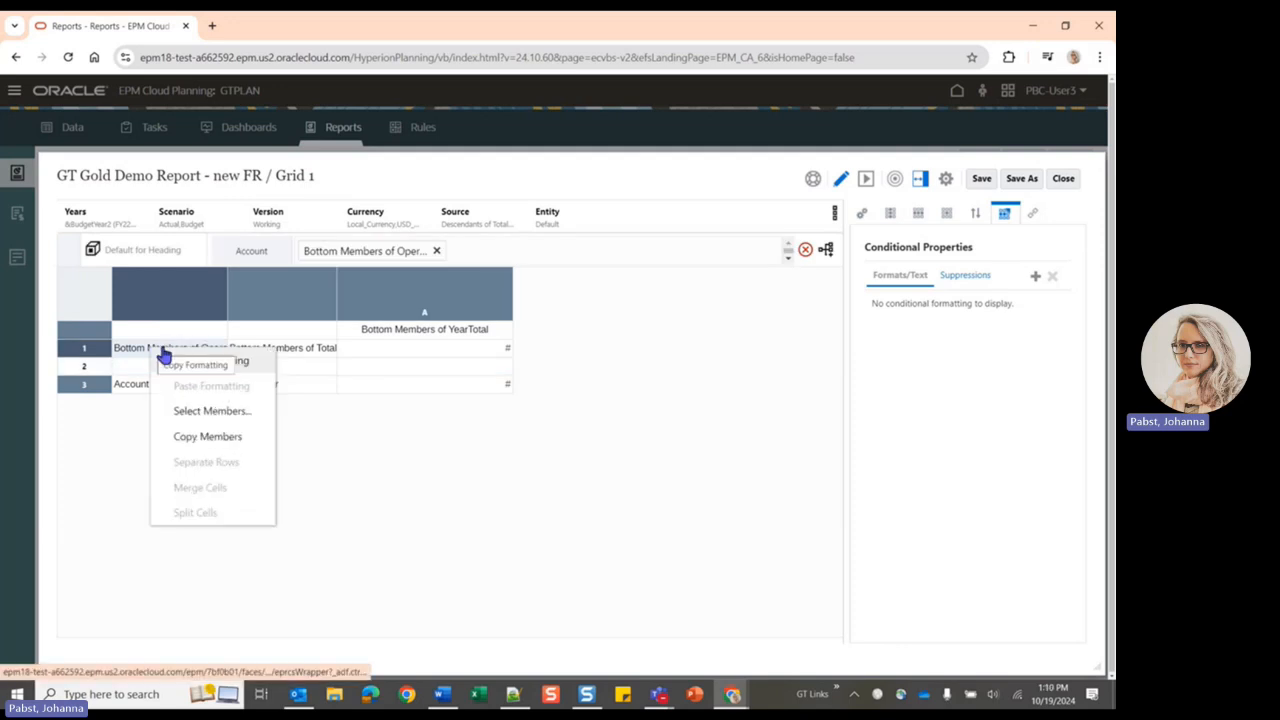
left_click(210, 437)
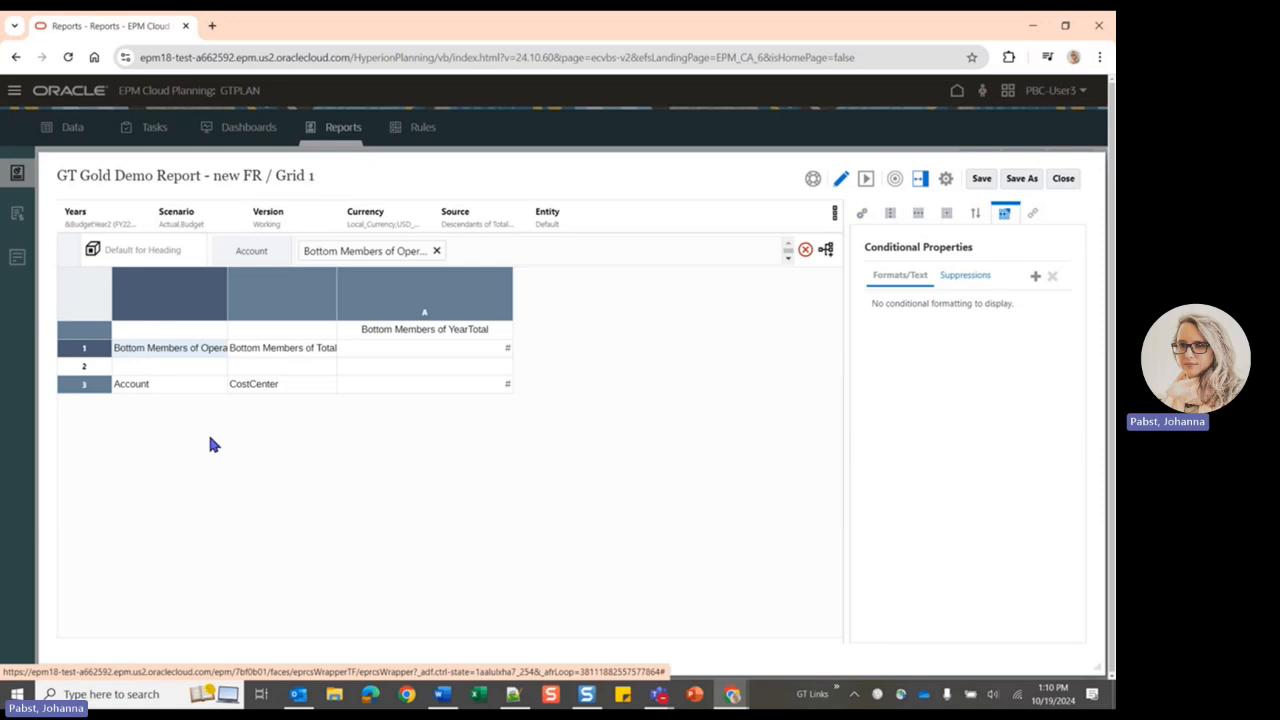
left_click(145, 385)
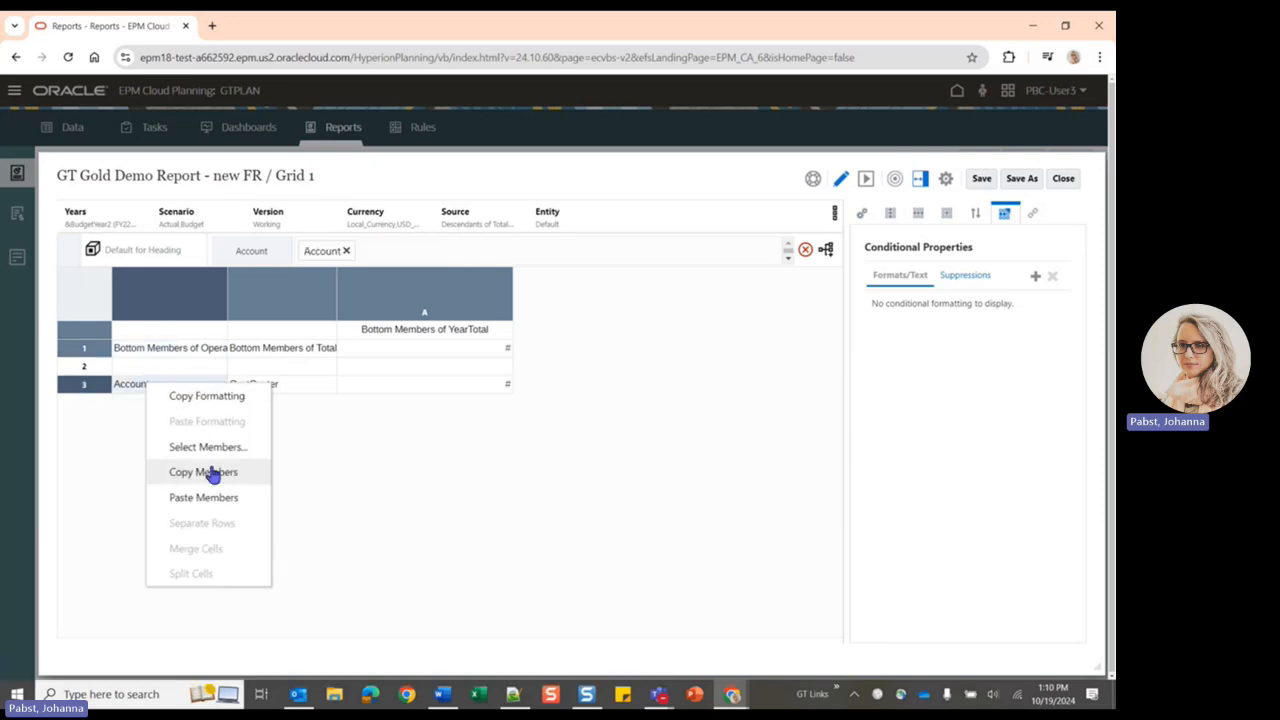
left_click(250, 497)
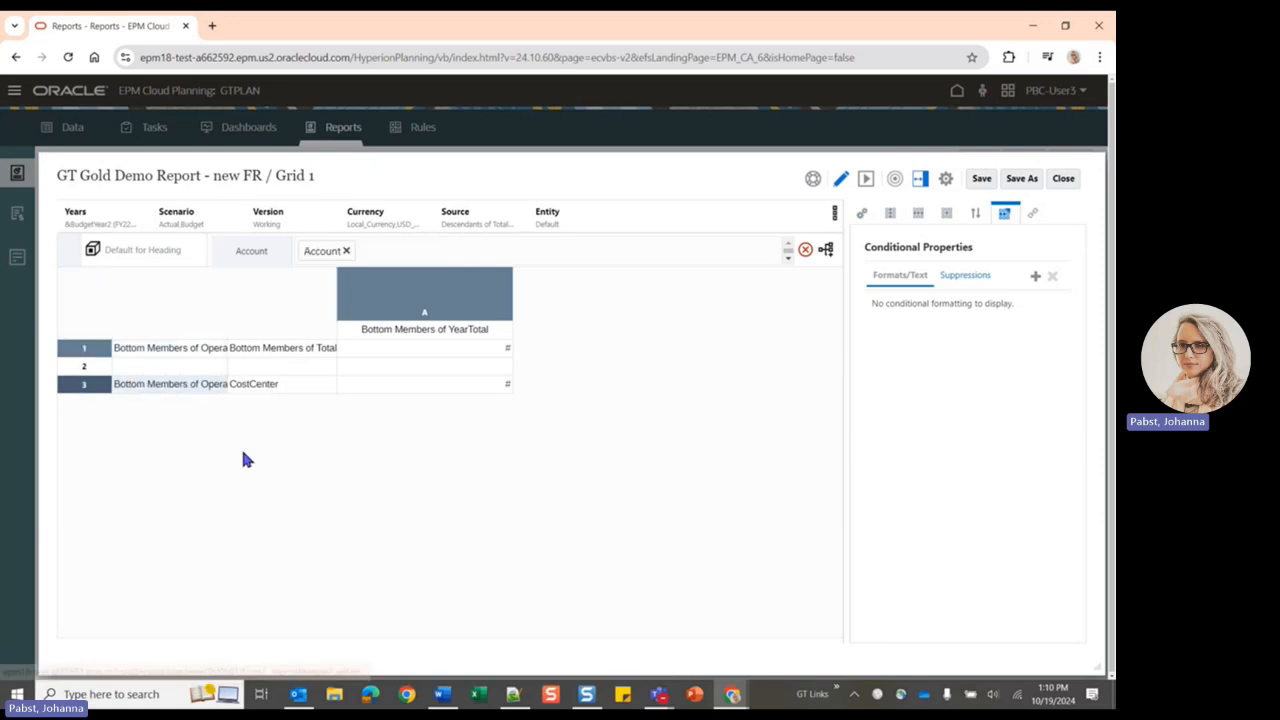
- Copy row 1's CostCenter member selection into row 3, and insert another data row after row 3
right_click(290, 352)
left_click(340, 414)
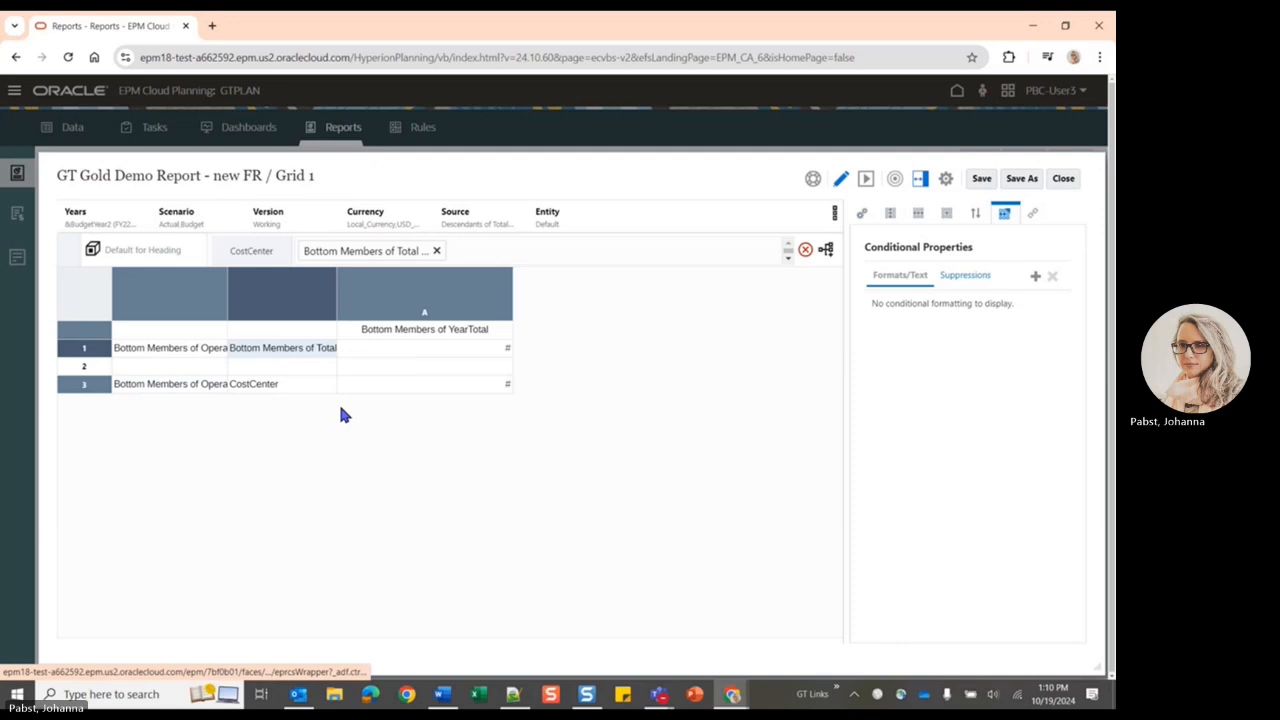
left_click(281, 383)
right_click(281, 383)
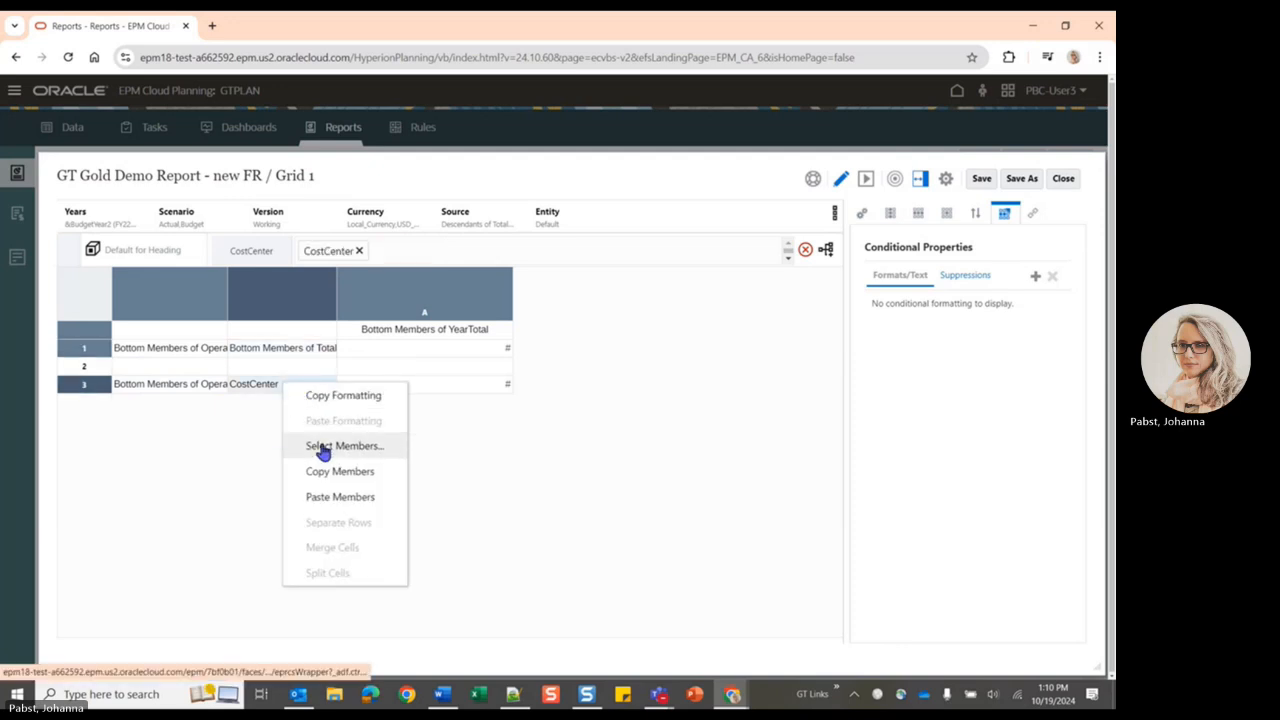
left_click(330, 497)
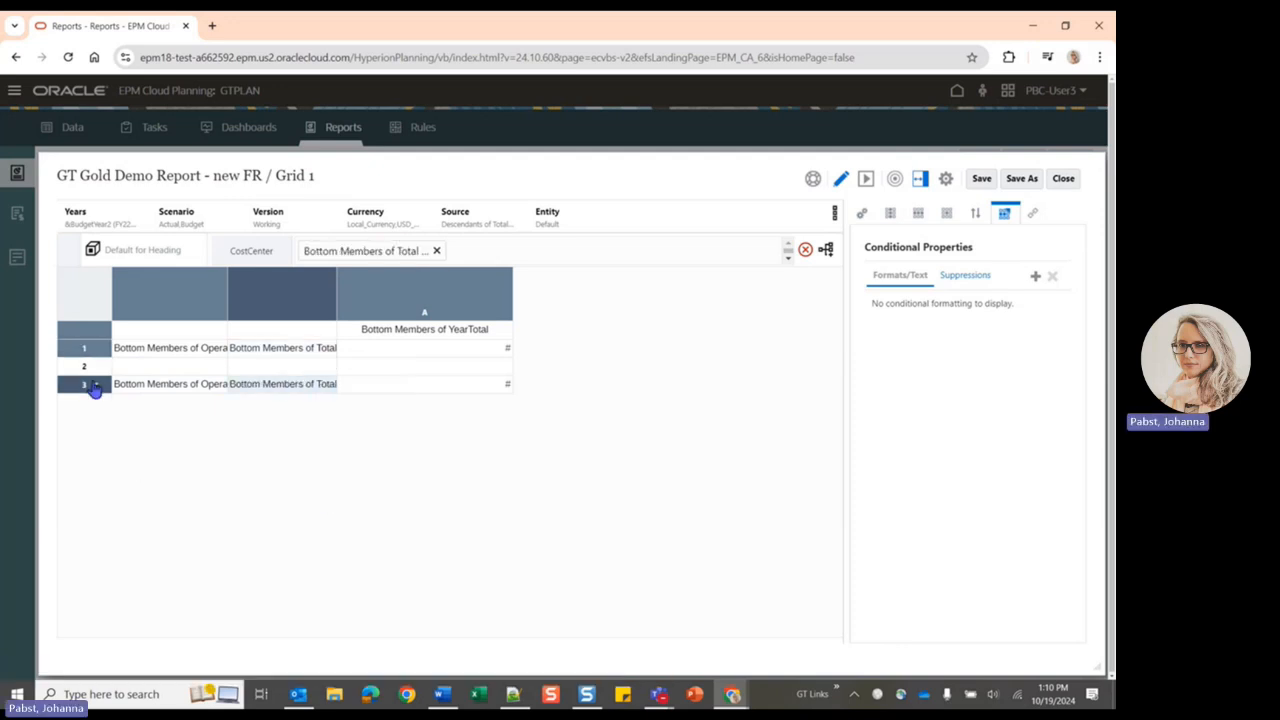
right_click(89, 378)
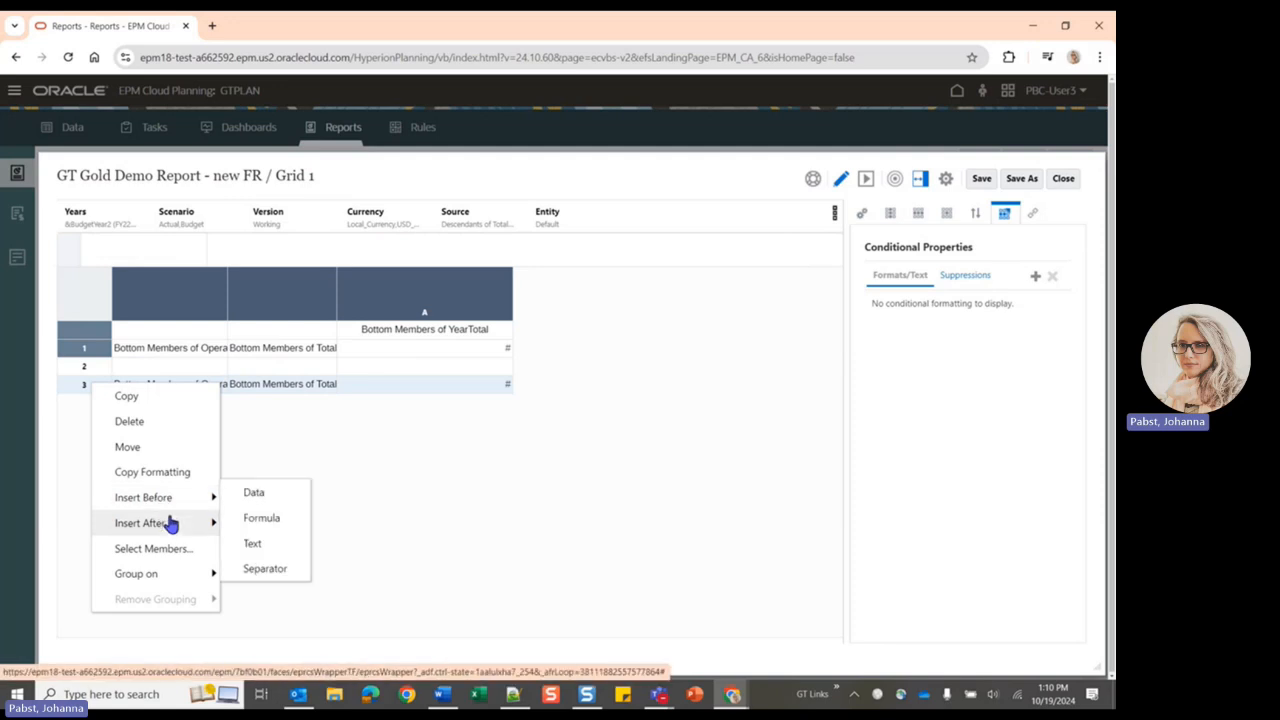
left_click(251, 517)
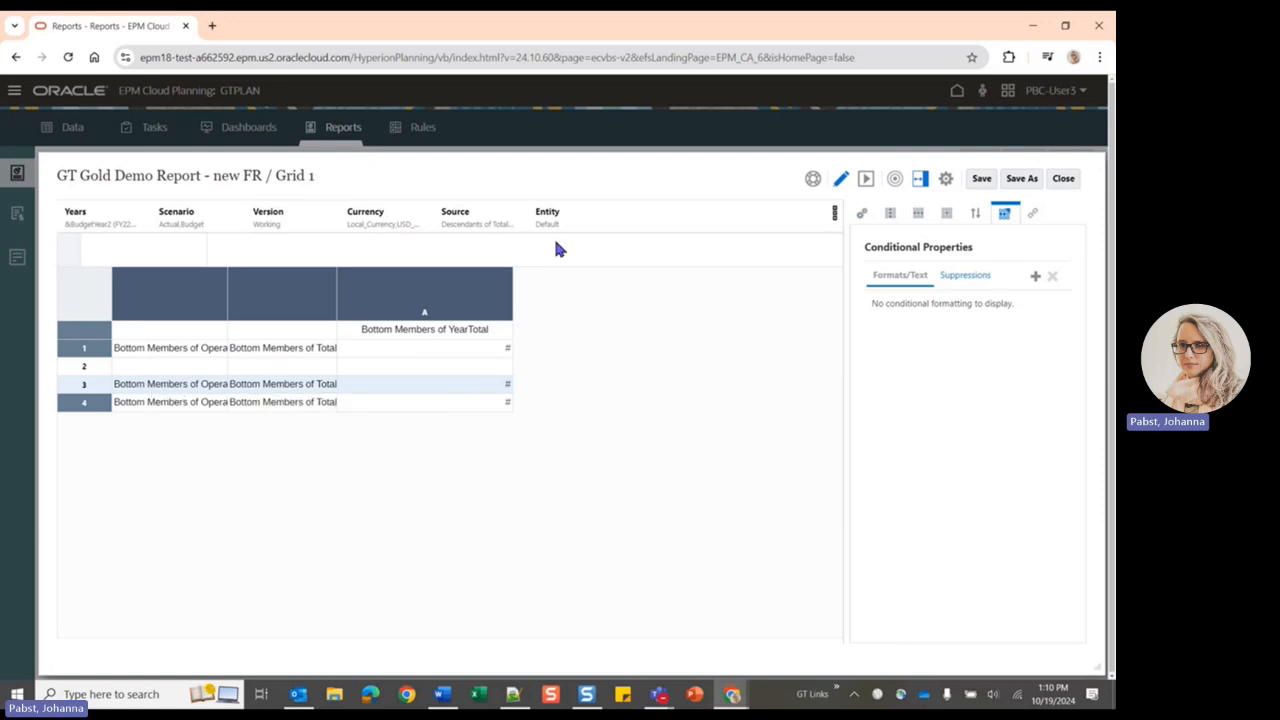
- Replace the CostCenter selection of row 3 with the CurrentPOV function
left_click(280, 386)
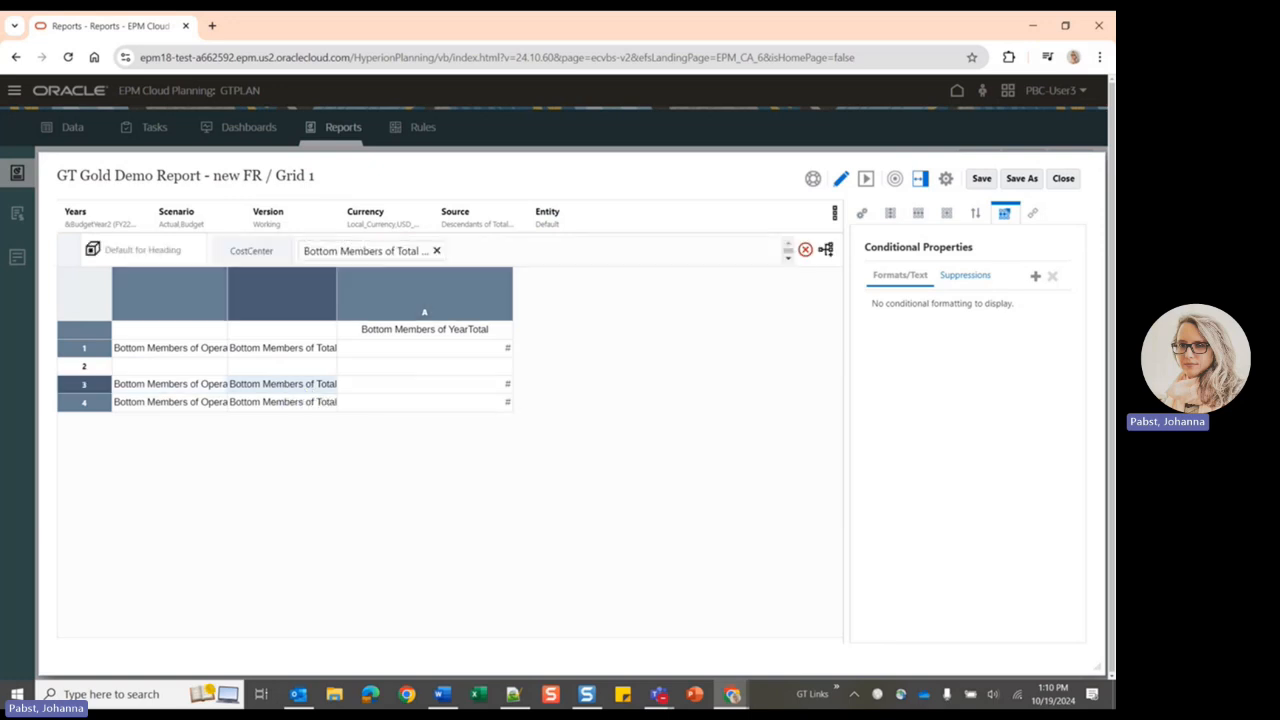
key("alt+Tab")
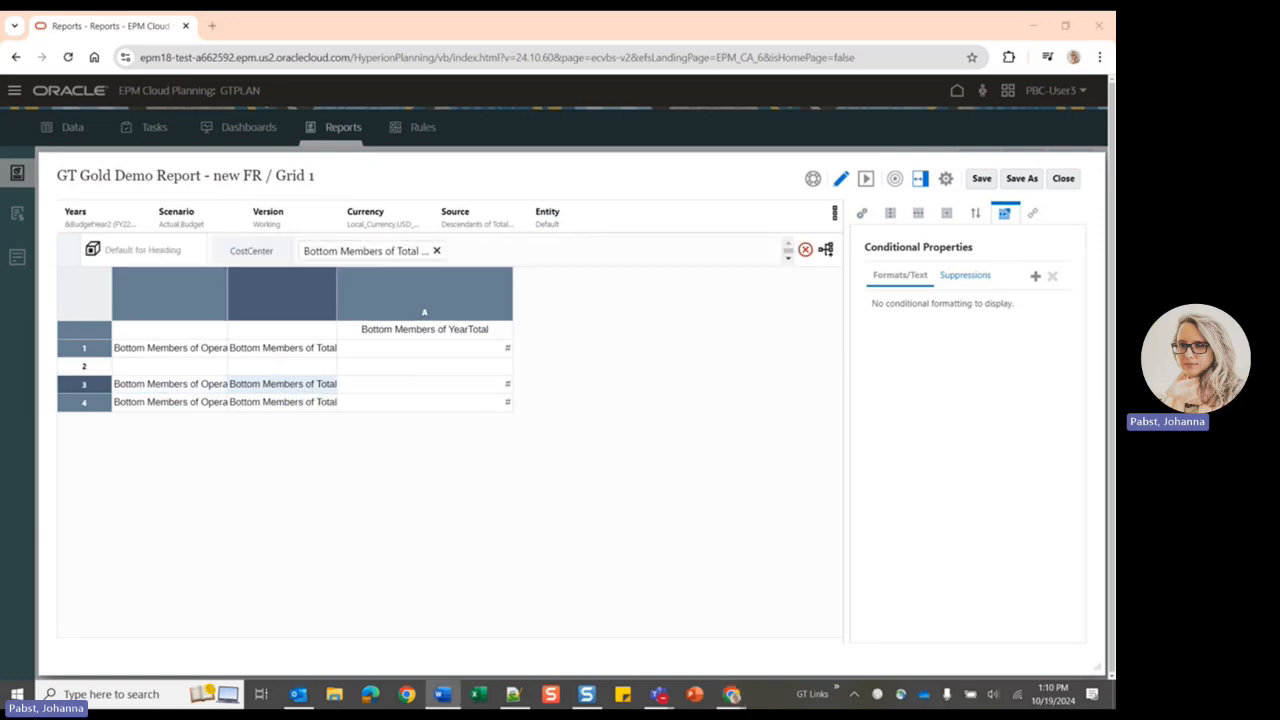
left_click(827, 250)
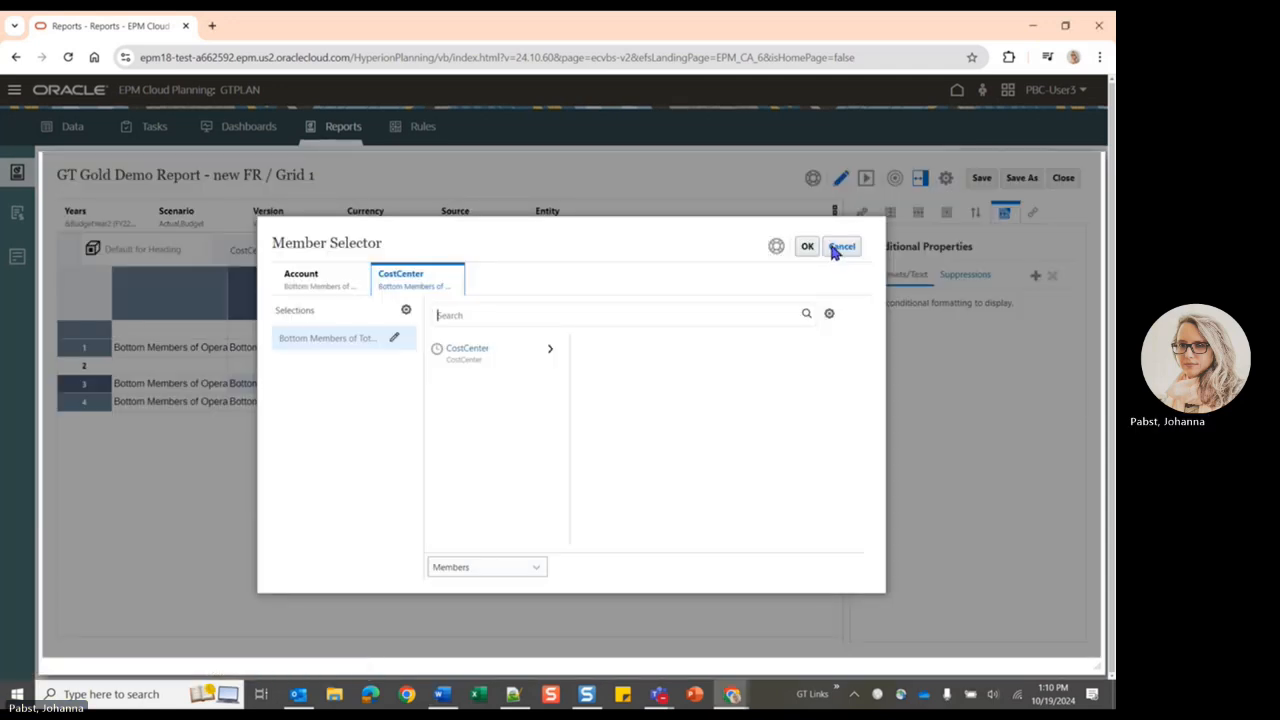
left_click(537, 568)
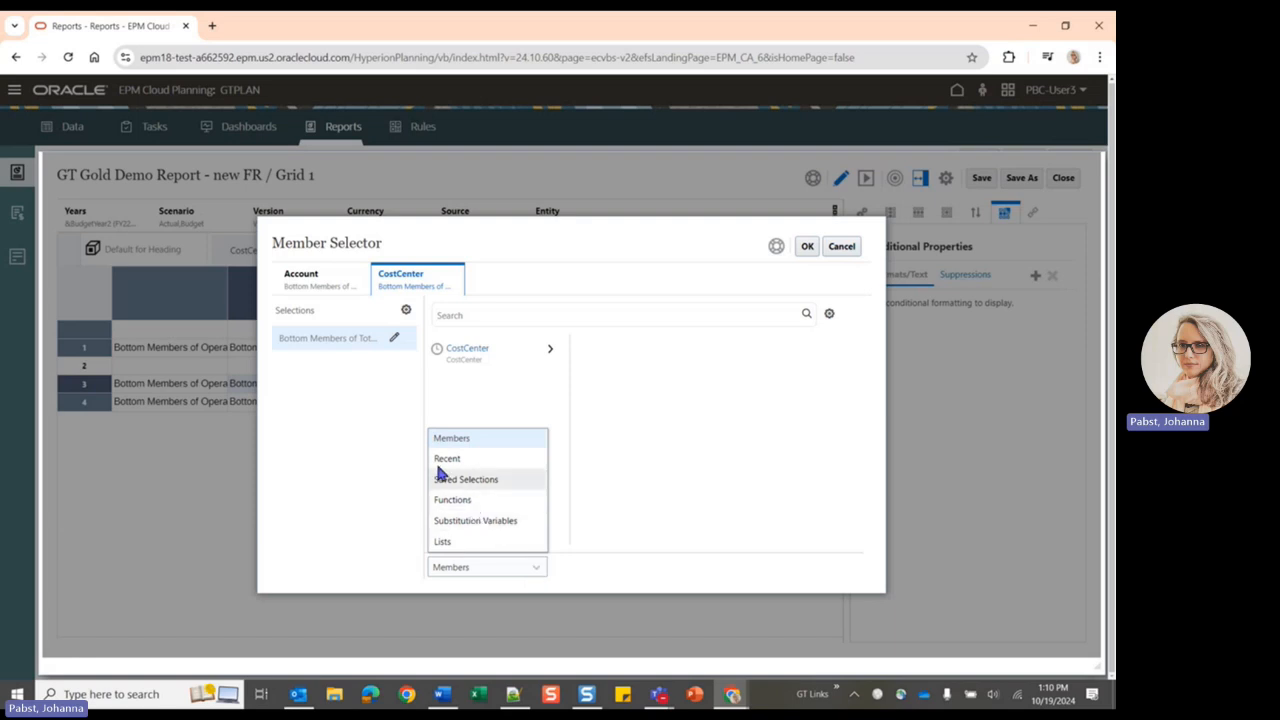
left_click(484, 497)
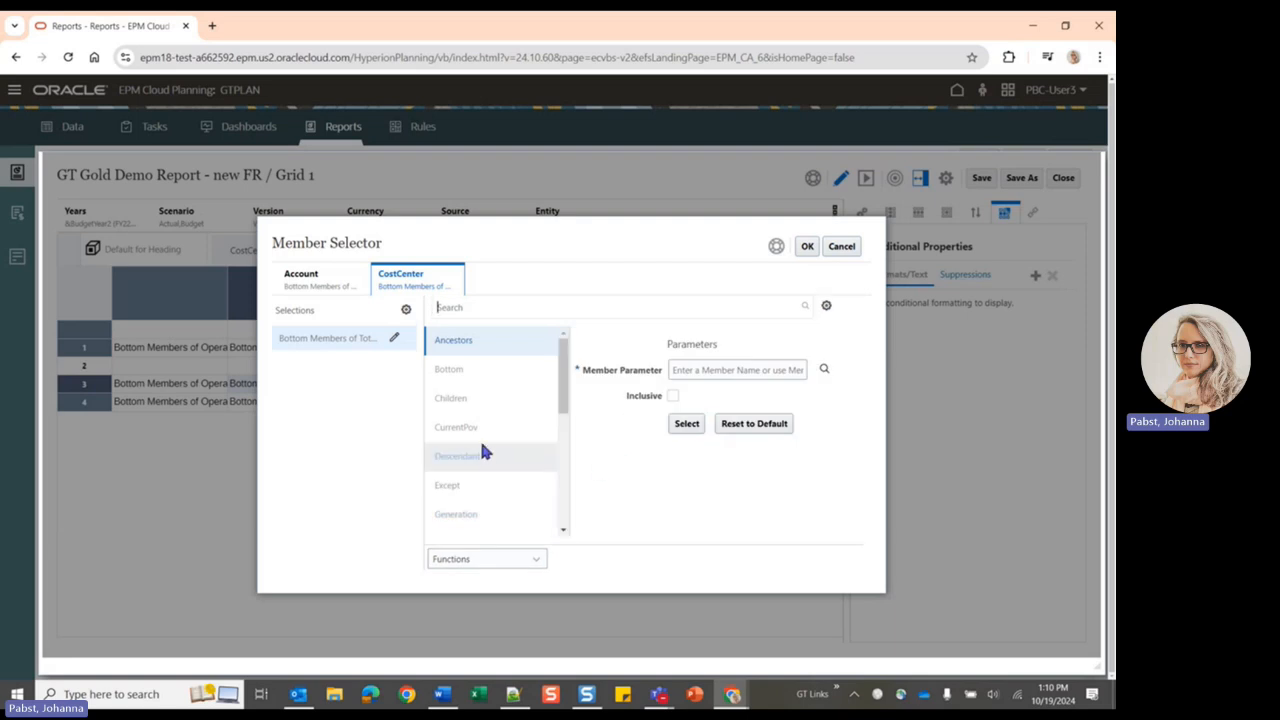
scroll(465, 395, "down", 5)
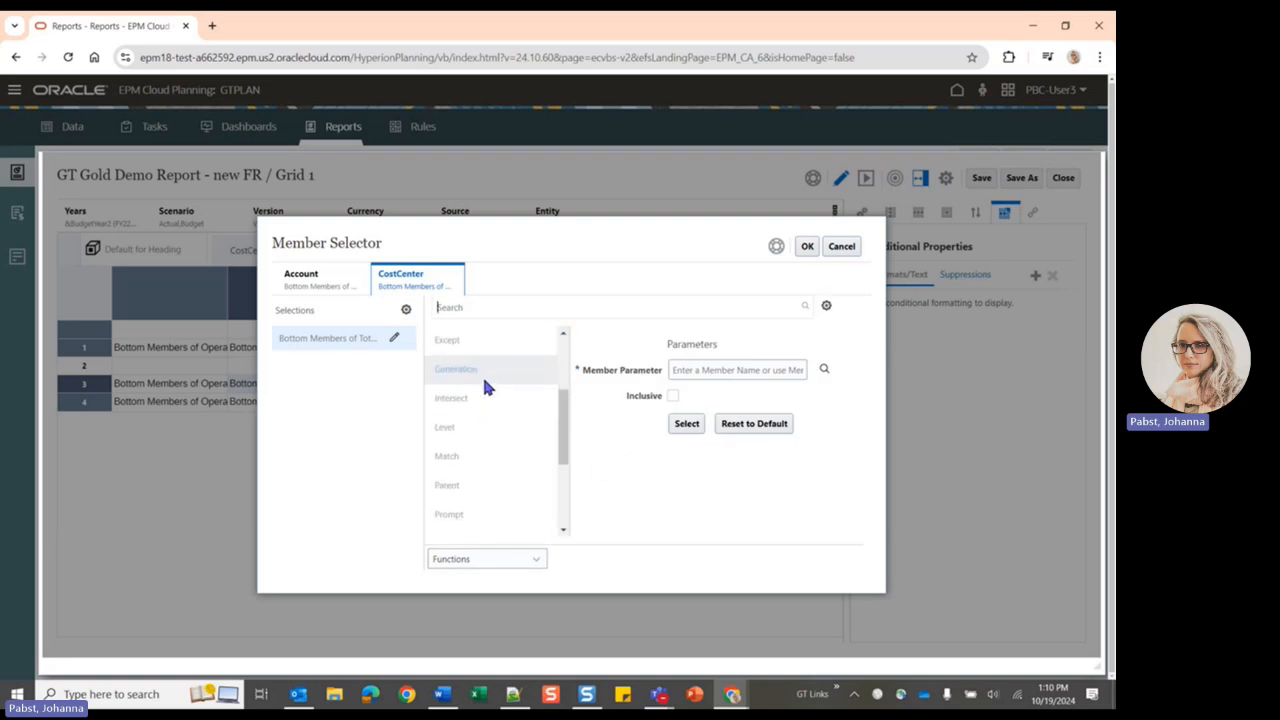
scroll(495, 416, "up", 4)
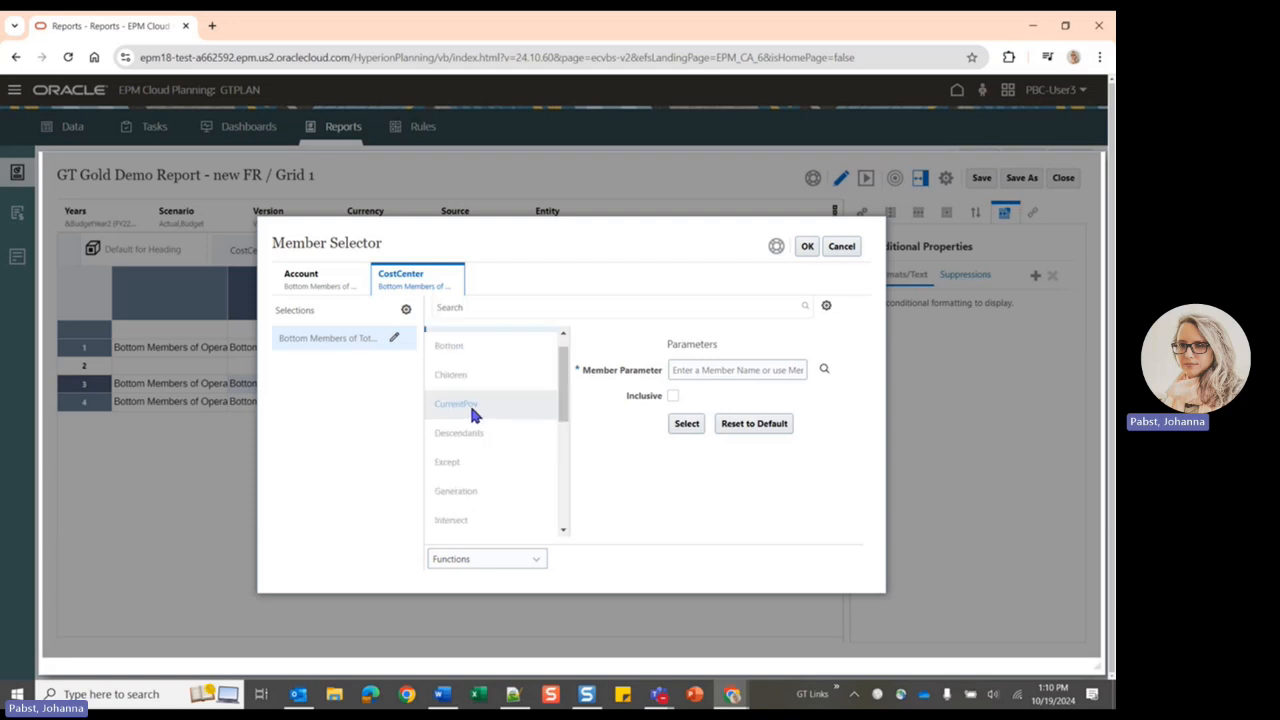
left_click(471, 402)
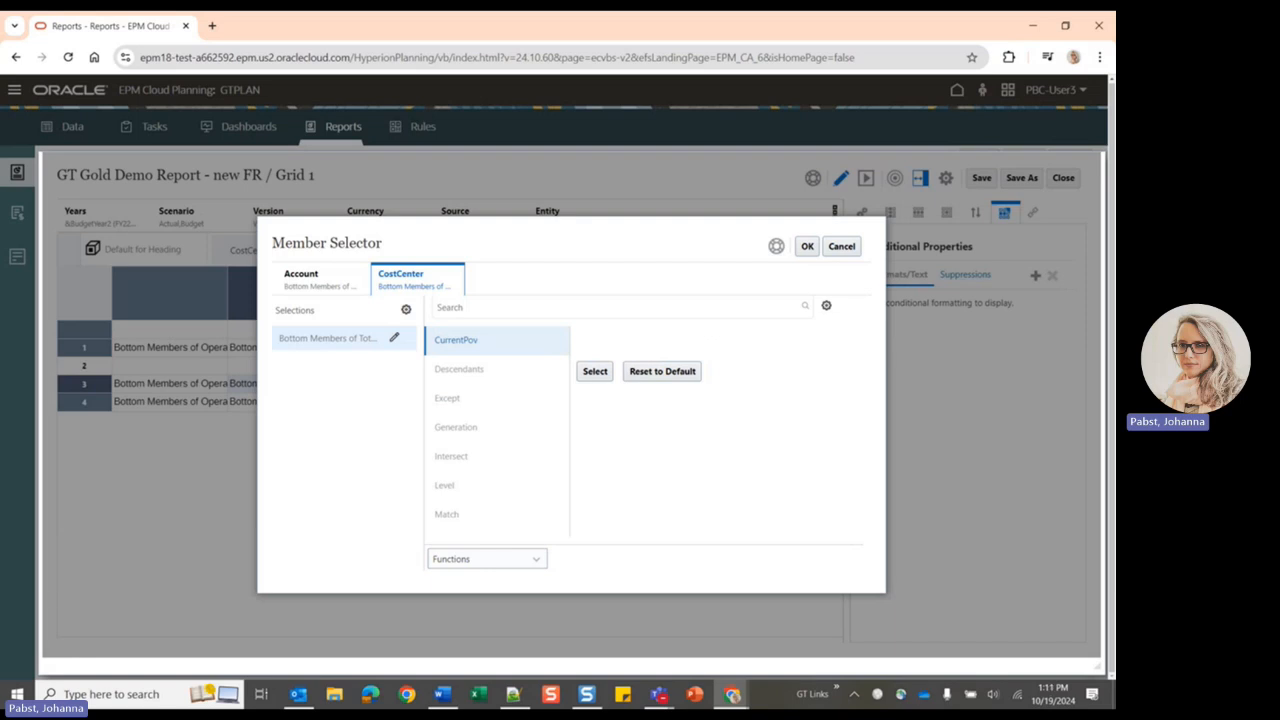
left_click(595, 372)
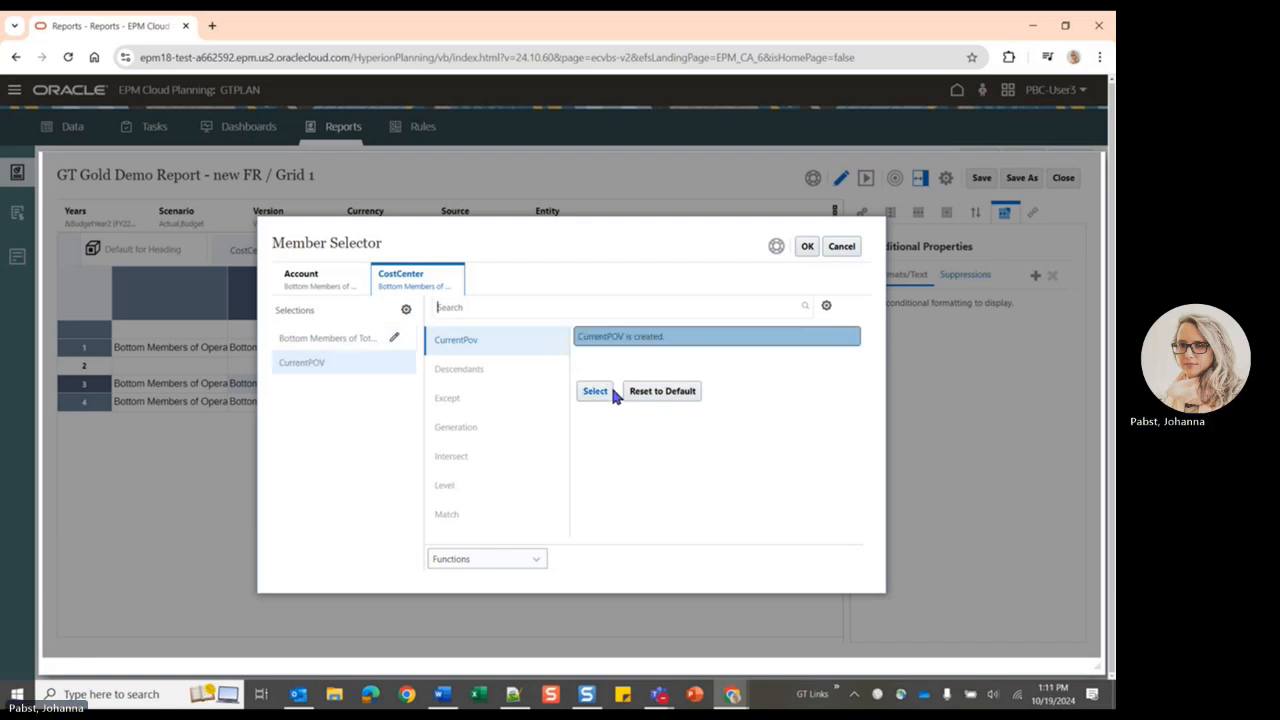
left_click(809, 247)
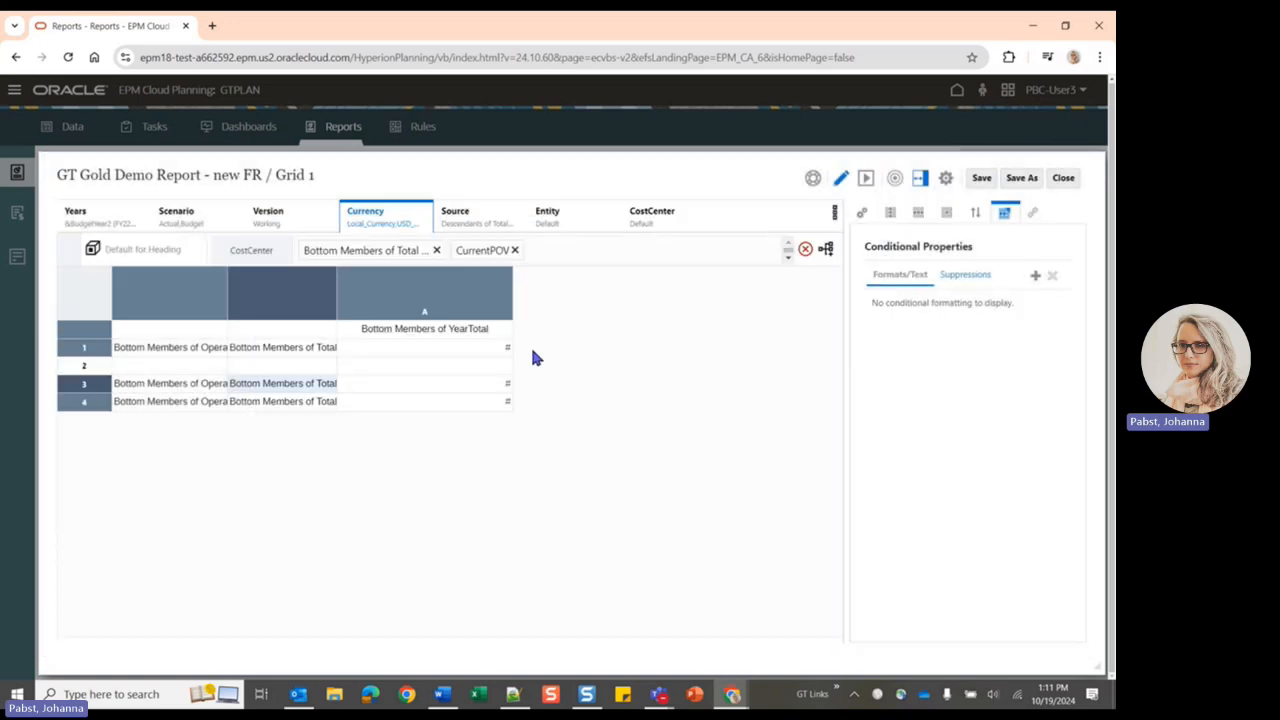
left_click(437, 251)
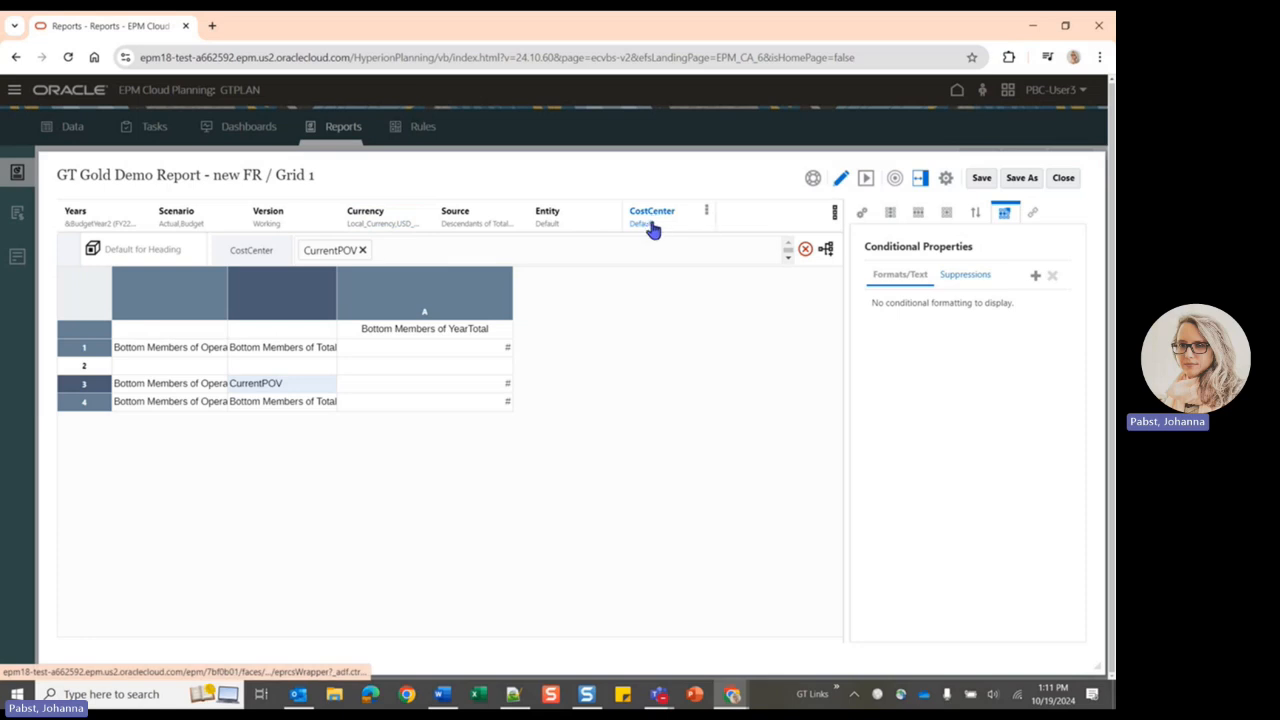
- Replace the CostCenter bottom-members selection of row 4 with CurrentPOV
left_click(278, 401)
left_click(437, 251)
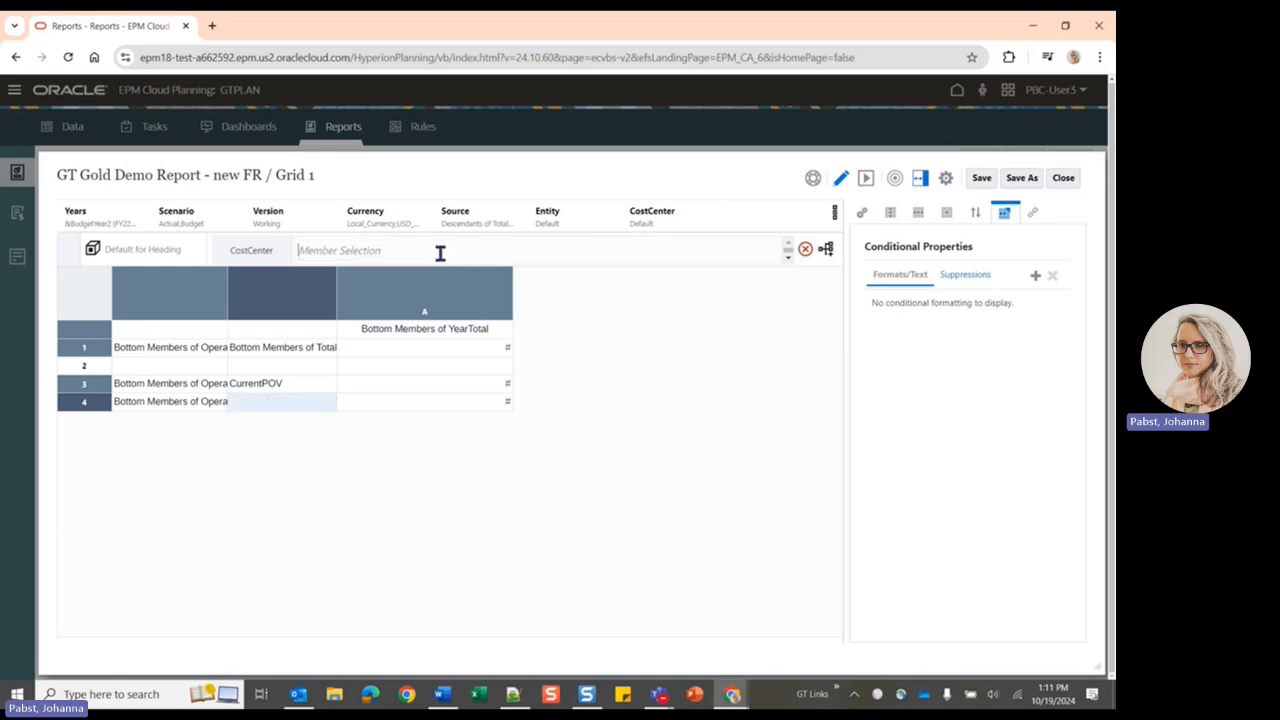
left_click(400, 251)
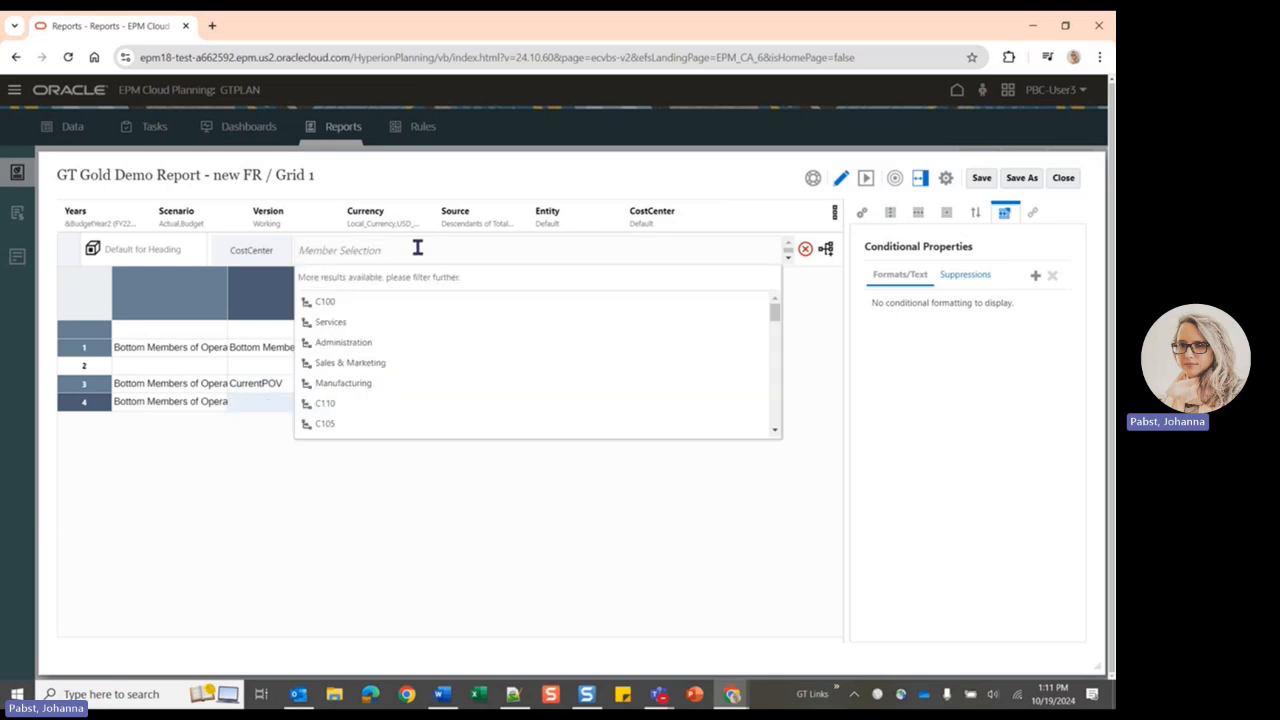
type("CurrentPOV")
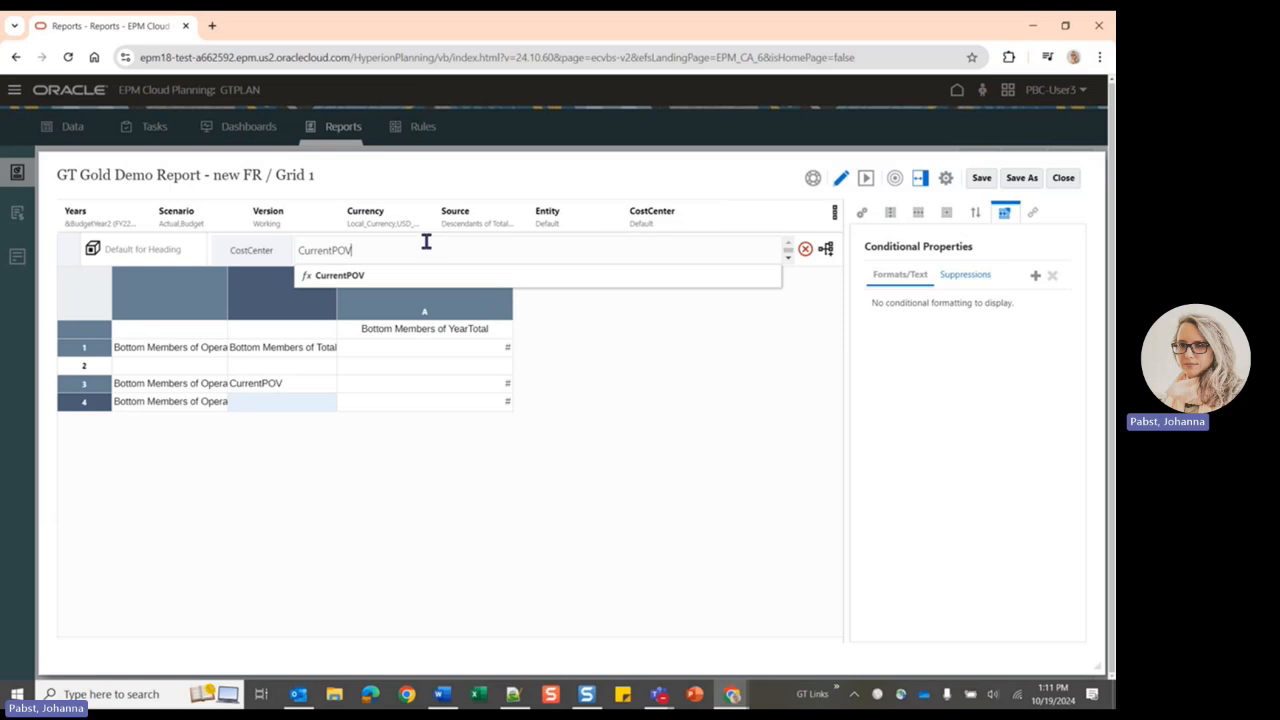
left_click(341, 279)
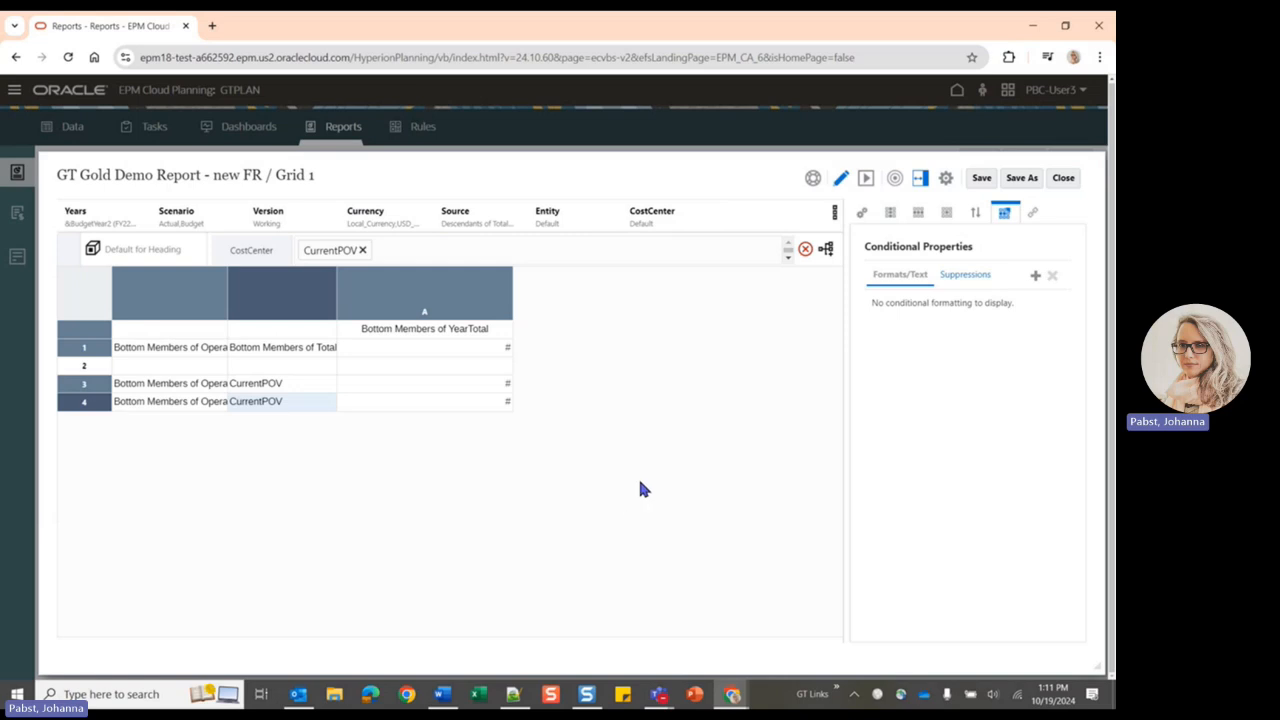
- Set the grid's CostCenter POV to the bottom members of Total Cost Centers and preview the grid
left_click(705, 216)
left_click(672, 226)
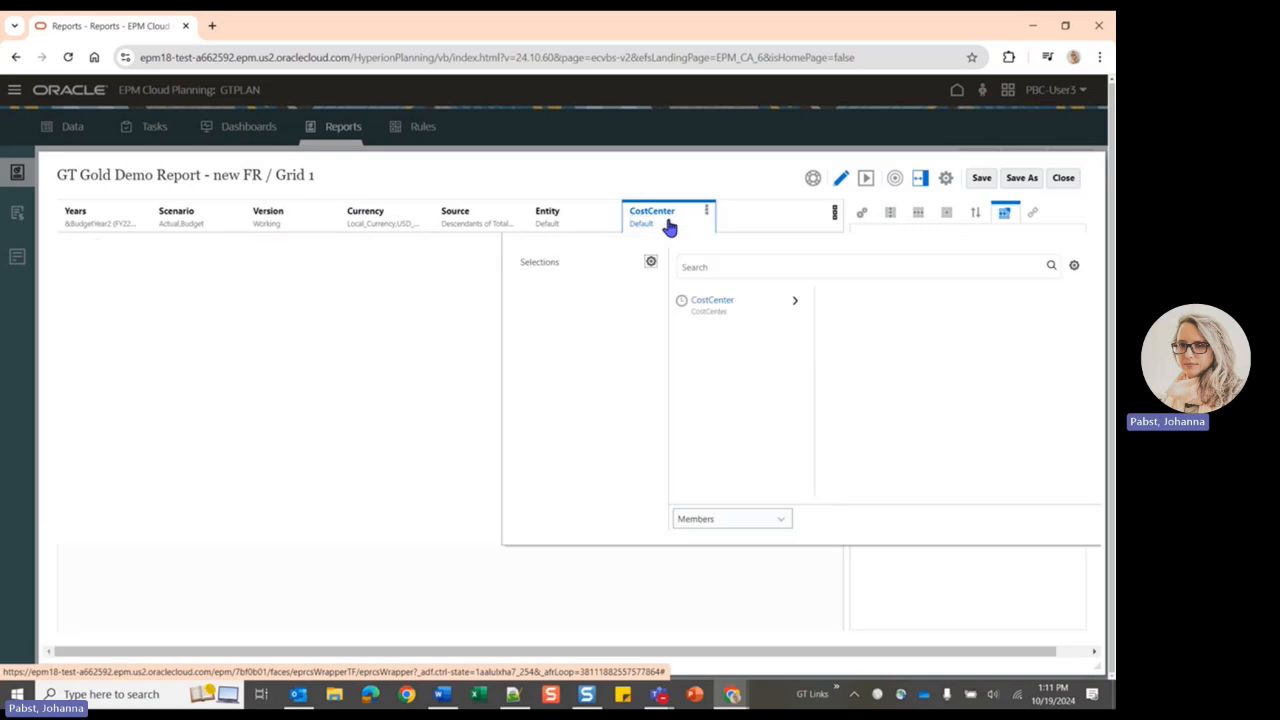
left_click(235, 301)
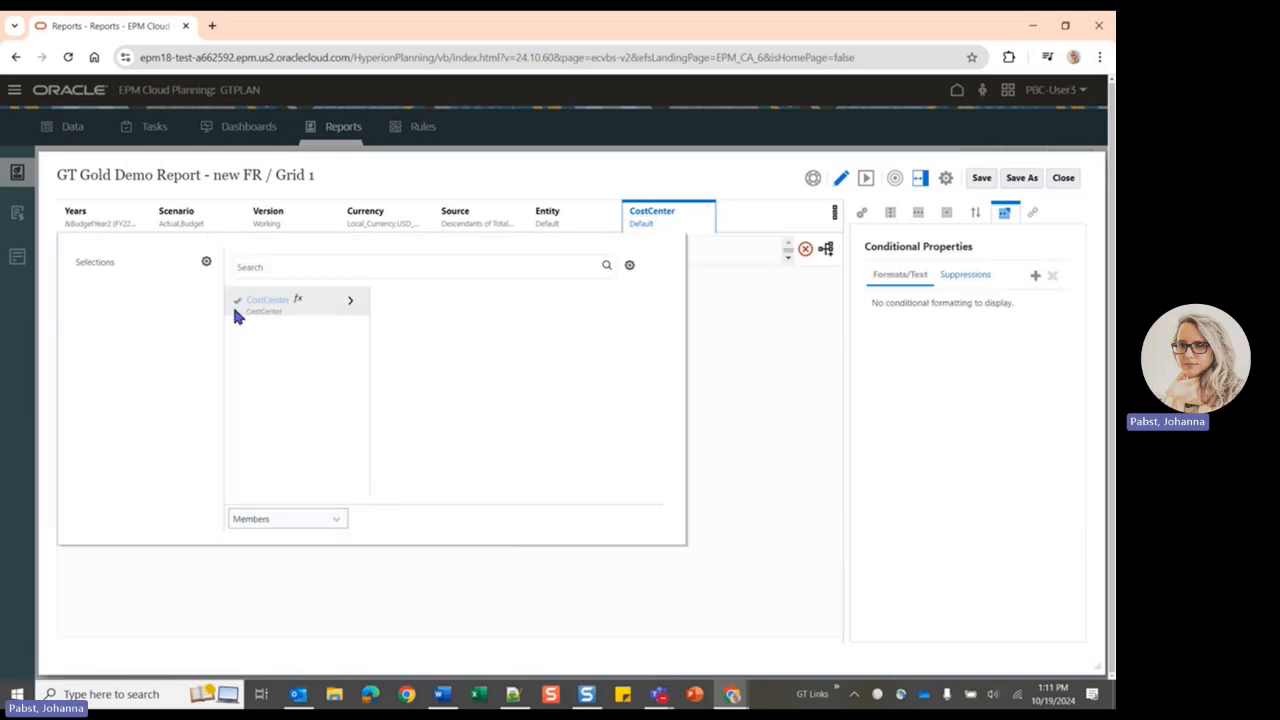
left_click(351, 302)
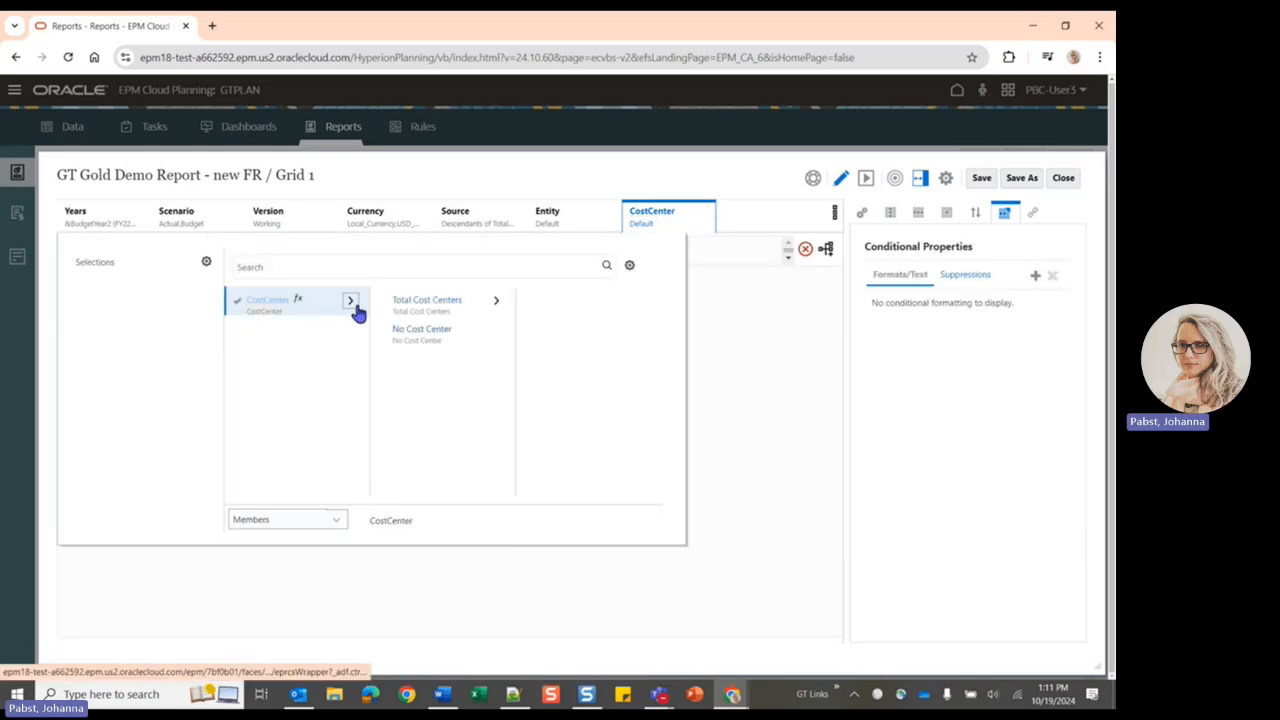
left_click(494, 303)
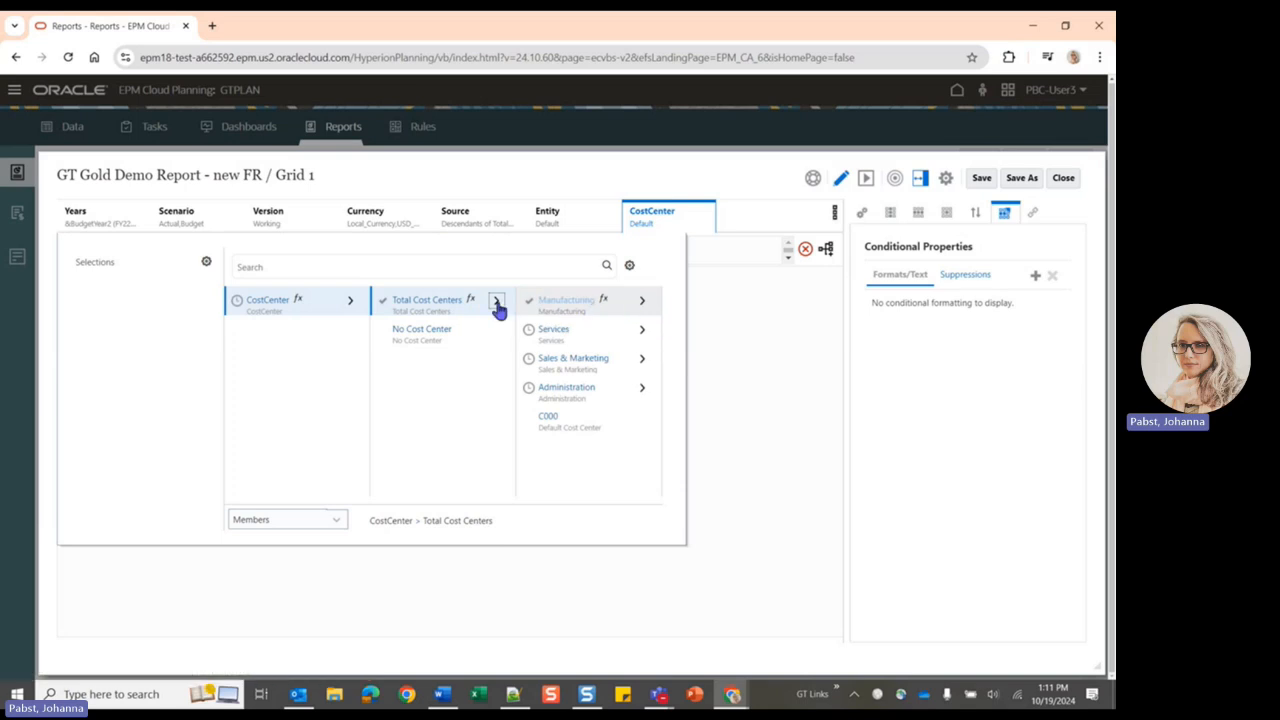
left_click(472, 301)
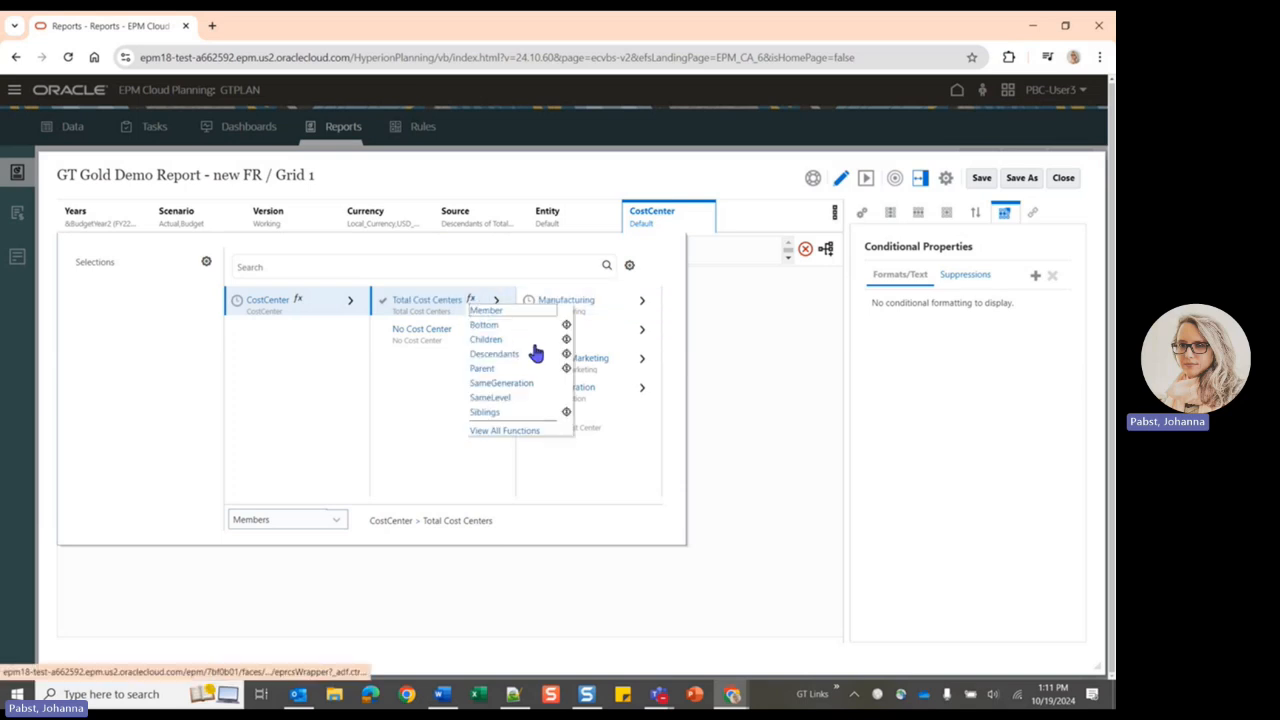
left_click(488, 325)
left_click(746, 362)
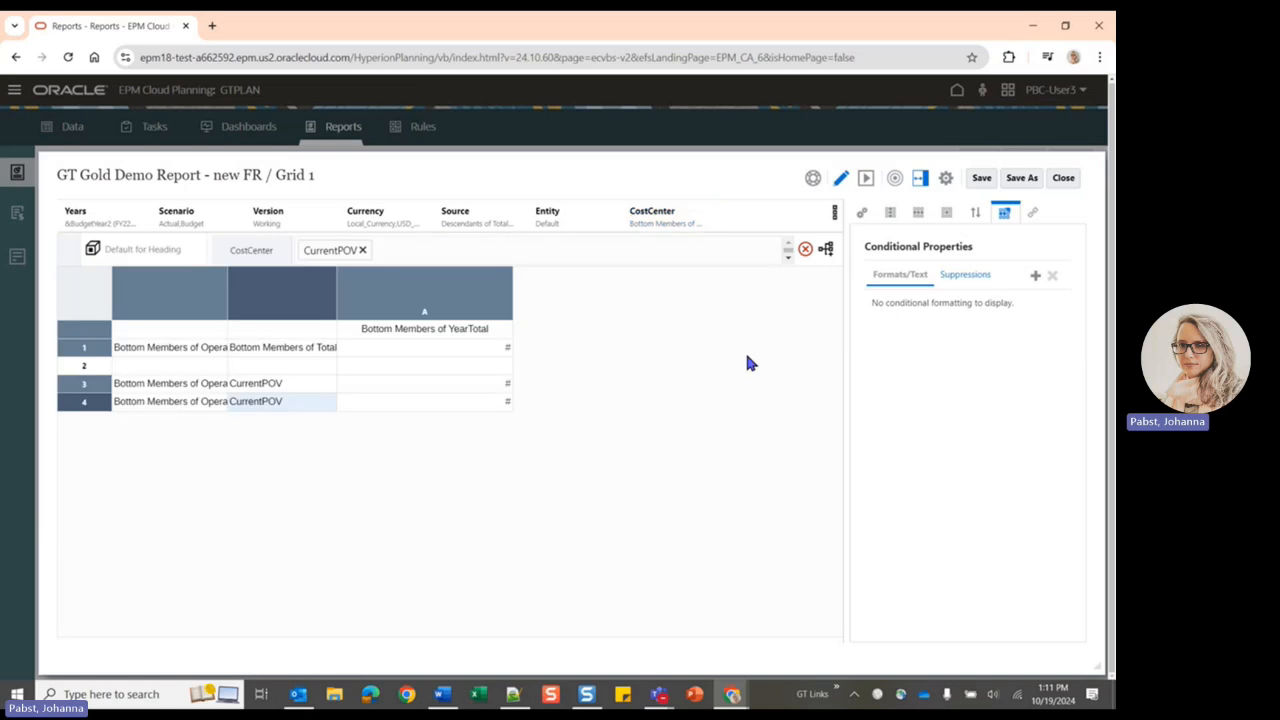
left_click(866, 178)
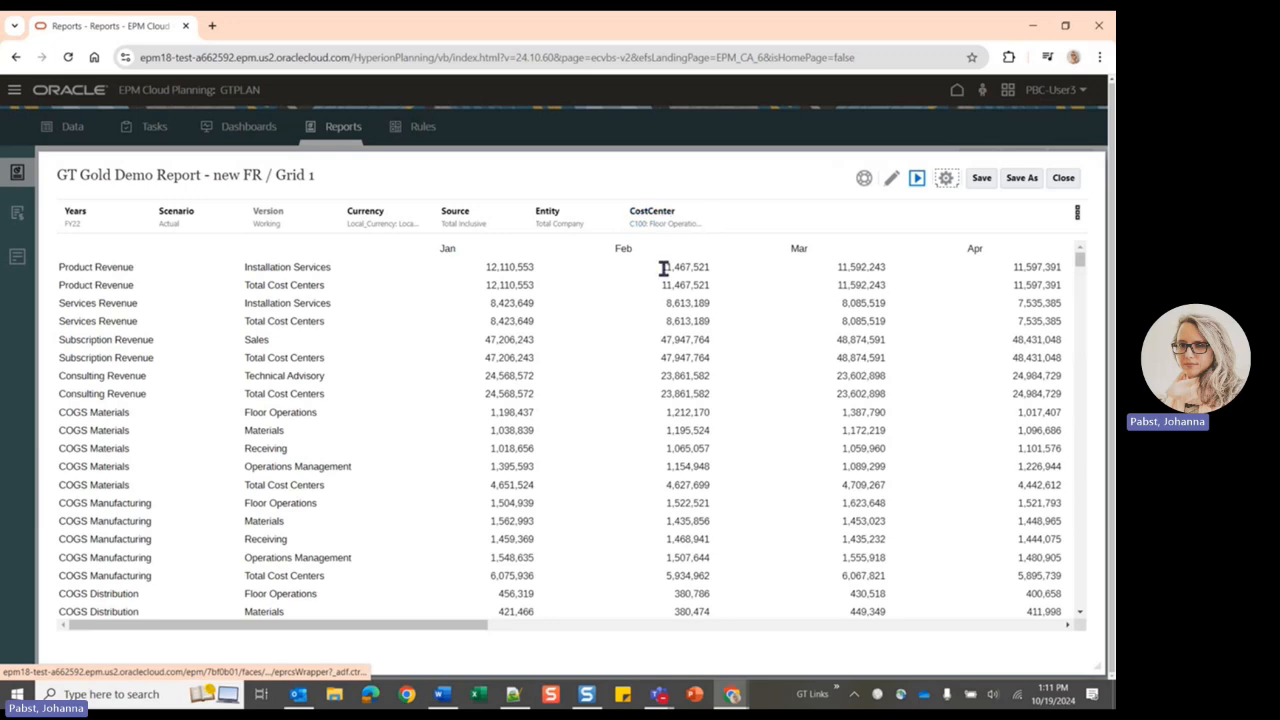
- Examine the previewed account rows by cost center, and return to editing the grid
scroll(505, 330, "down", 15)
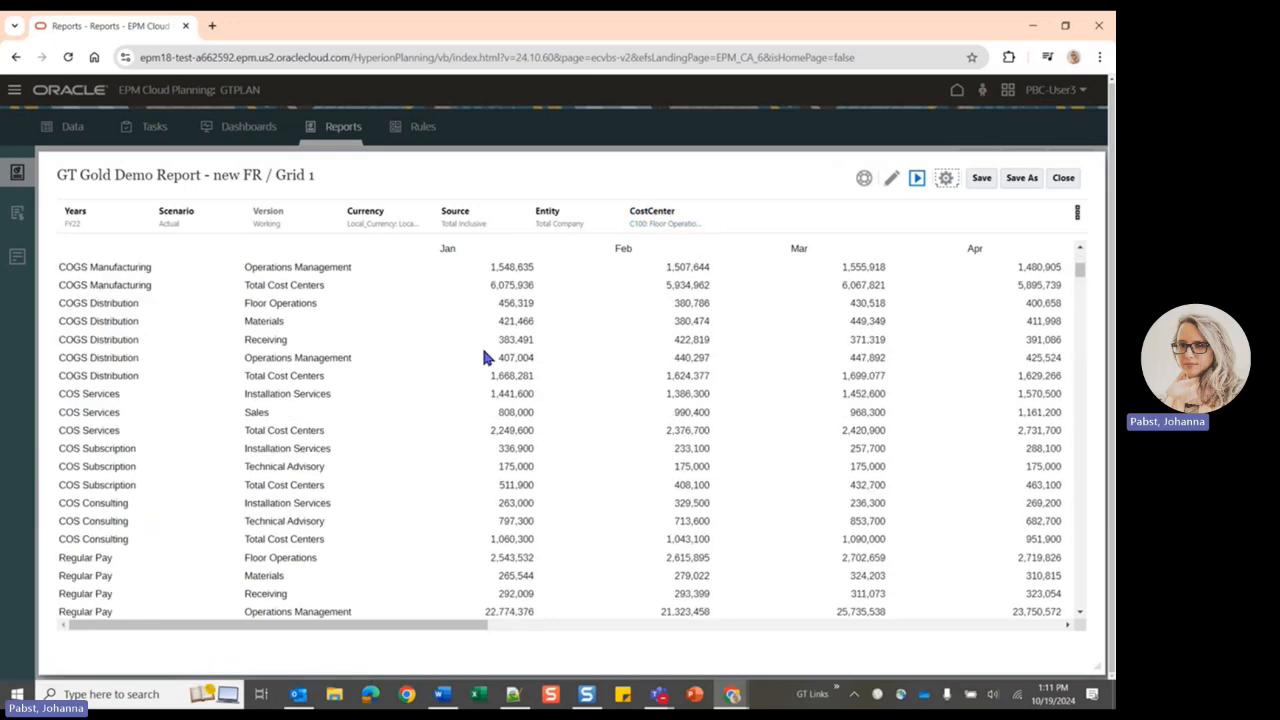
scroll(437, 433, "down", 5)
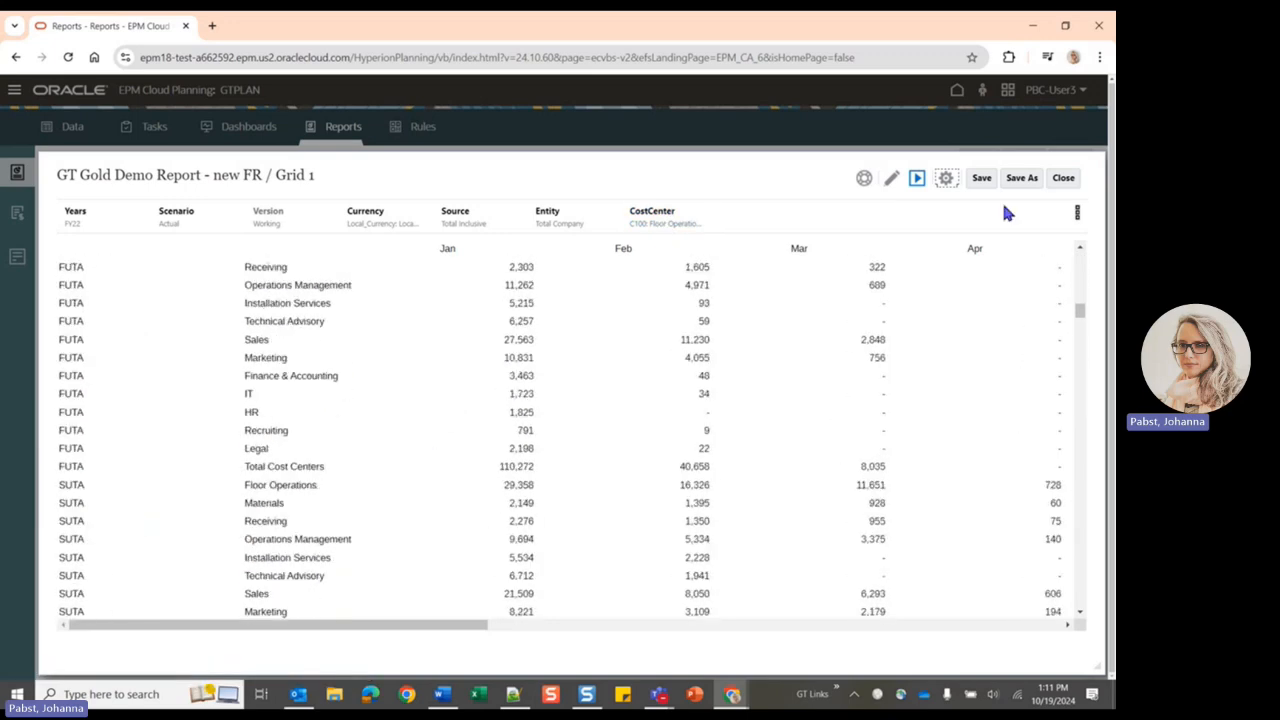
left_click(890, 180)
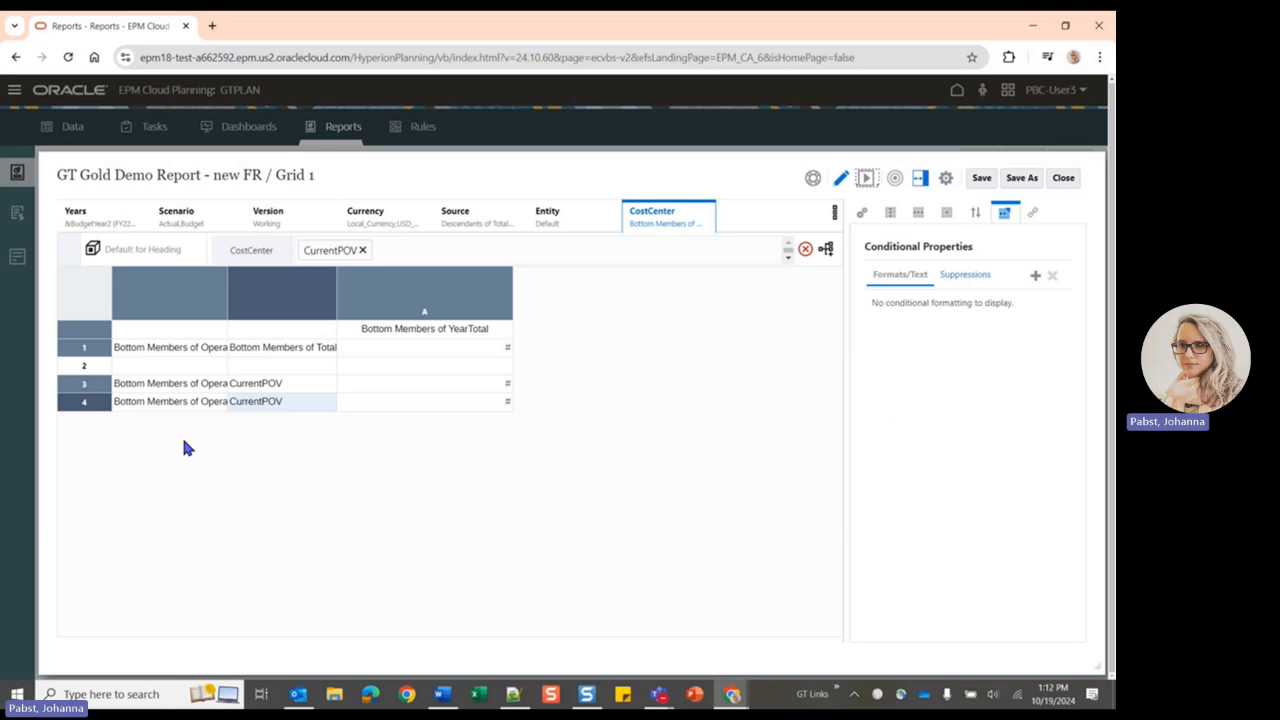
- Delete the bottom-members row, the blank row below it and the duplicate CurrentPOV row, keeping a single CurrentPOV row
left_click(79, 349)
right_click(78, 367)
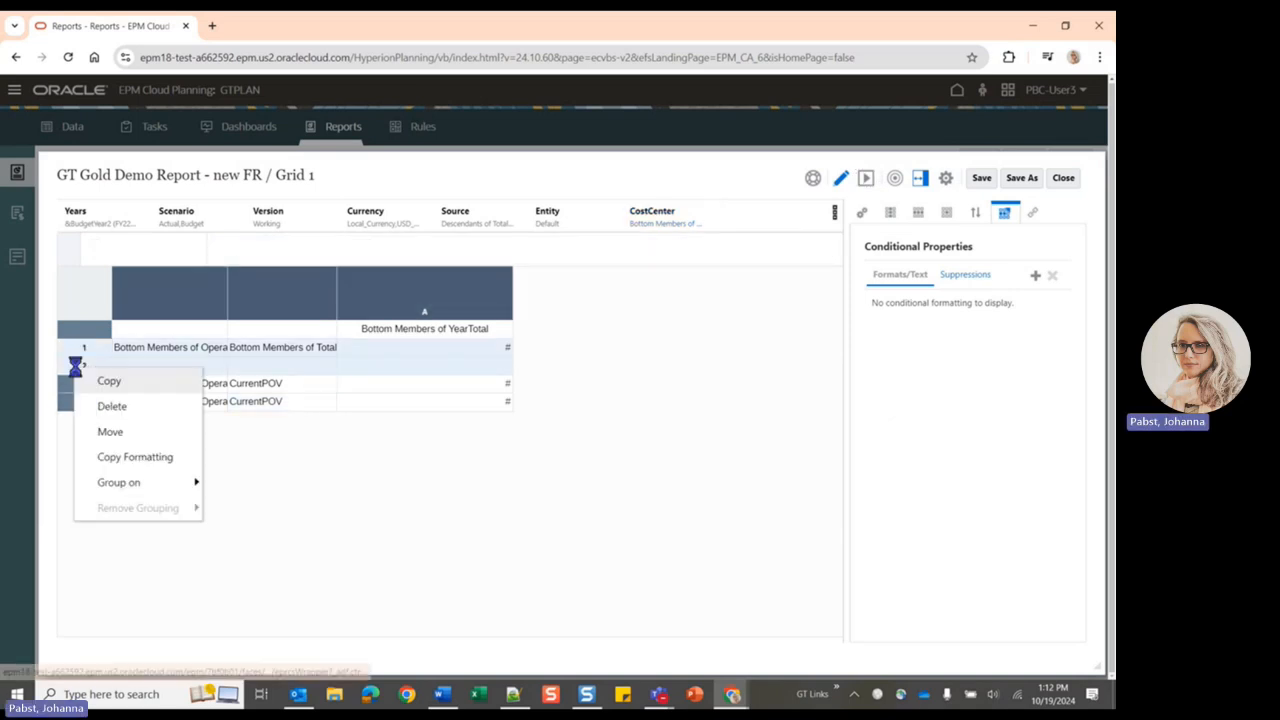
left_click(110, 407)
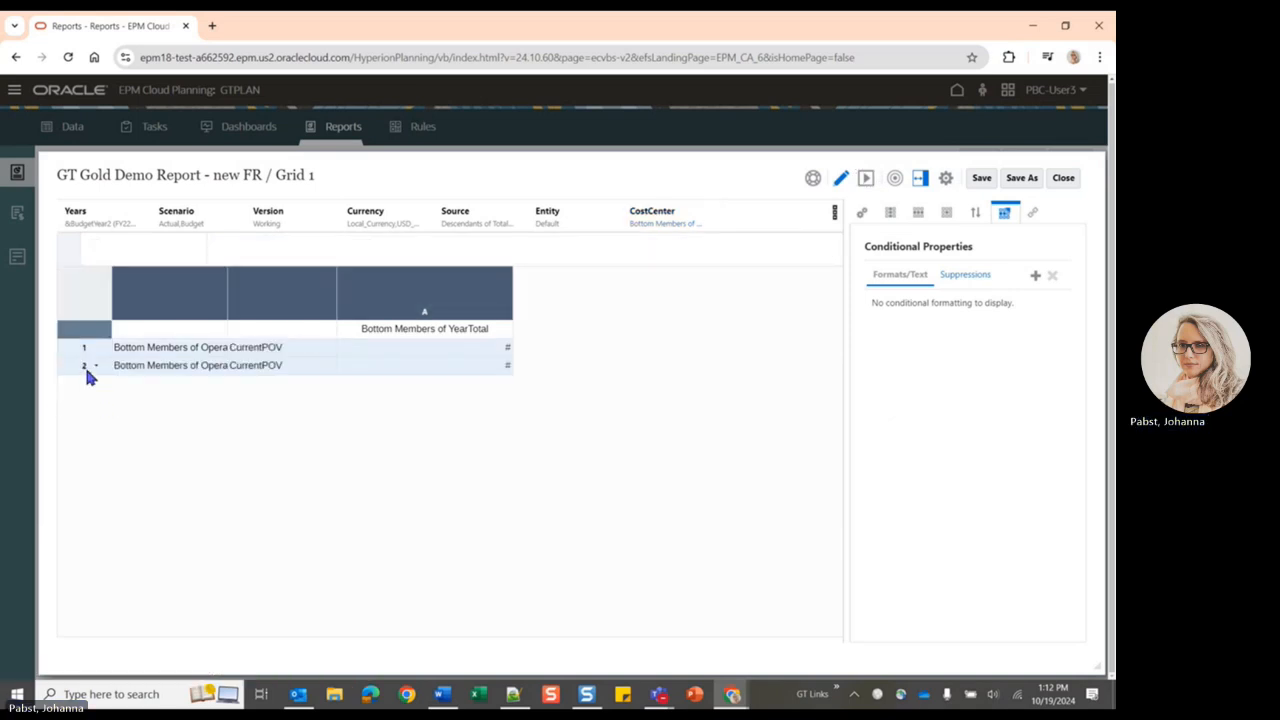
right_click(84, 364)
left_click(115, 408)
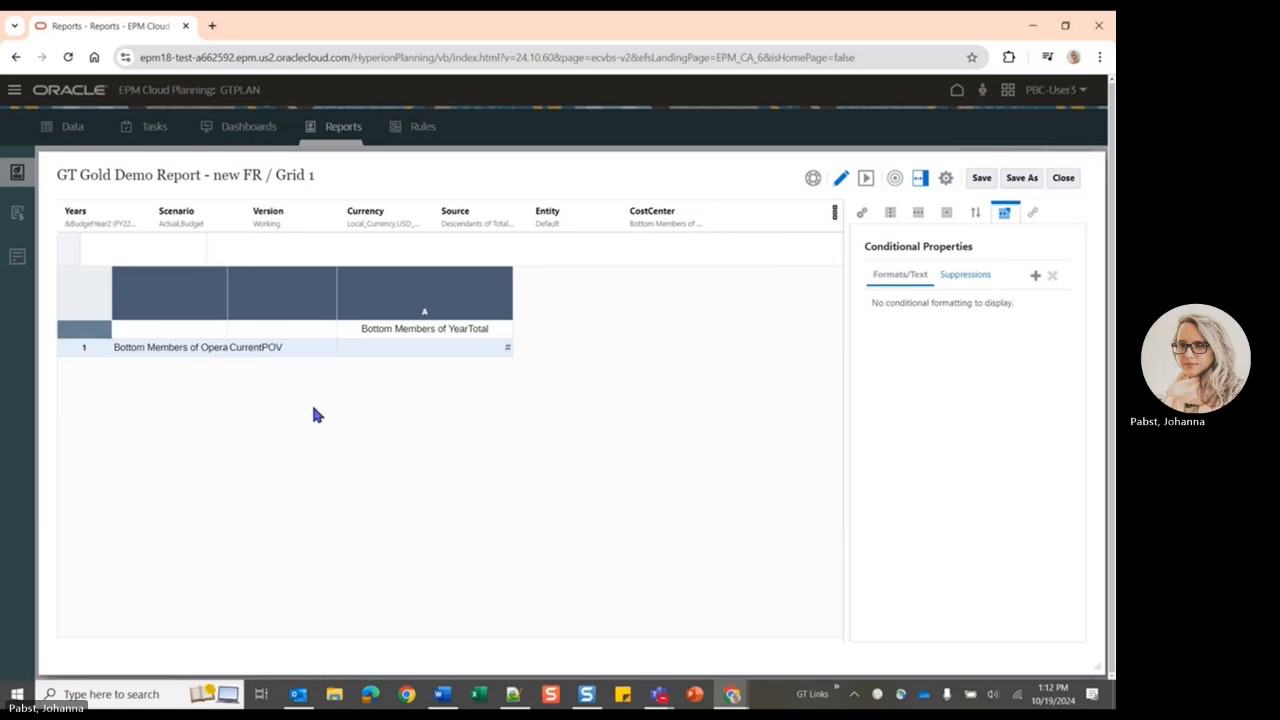
- Preview the grid, switch its CostCenter POV to C105 Materials and look through the rows
left_click(866, 177)
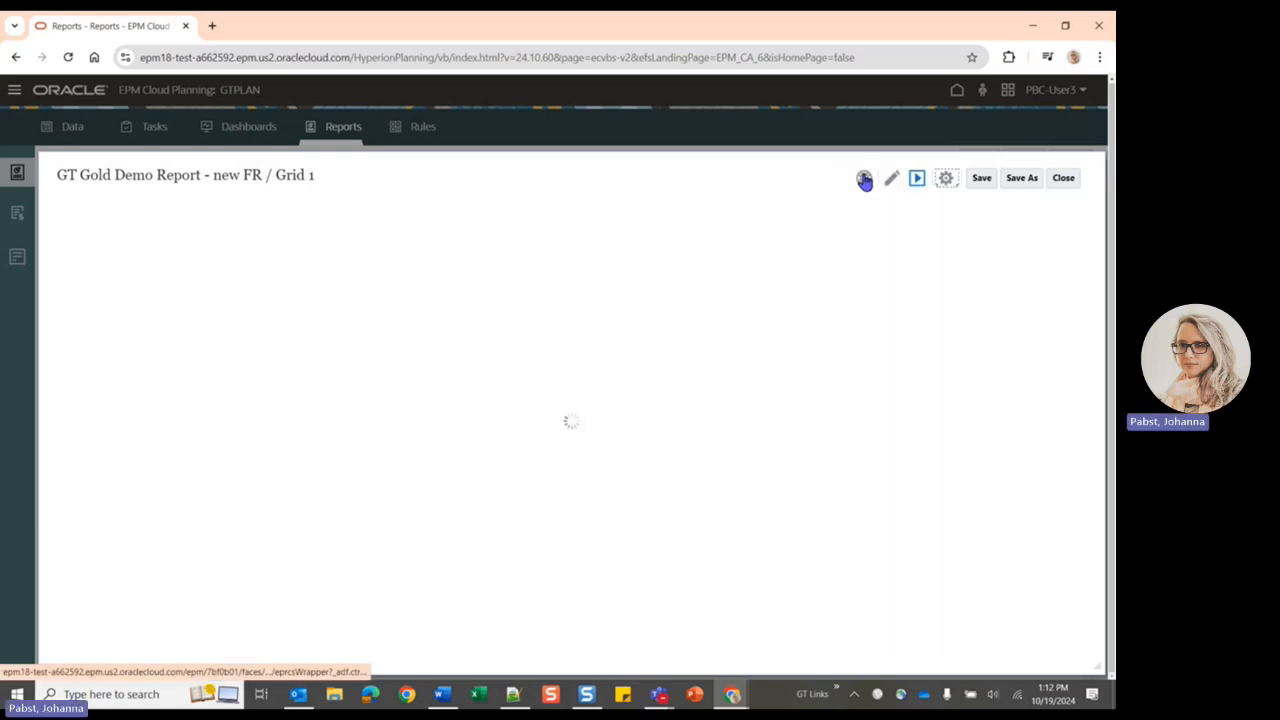
scroll(302, 368, "down", 5)
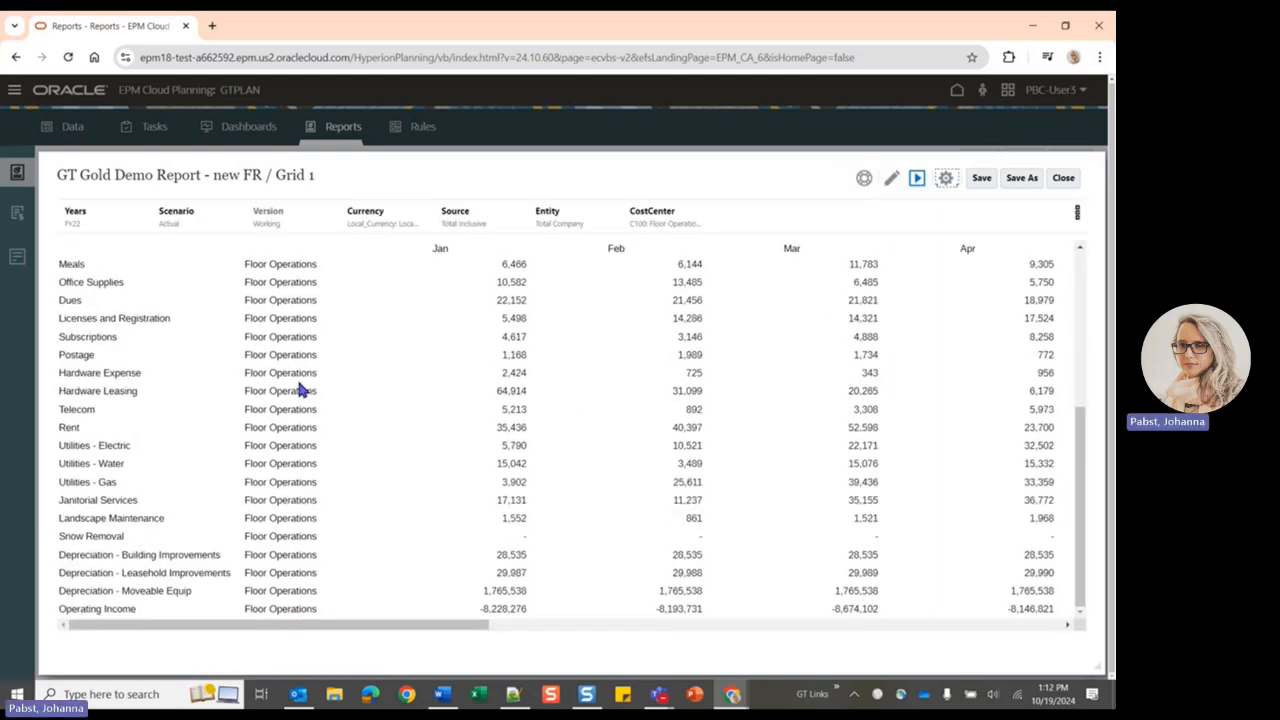
scroll(304, 416, "up", 5)
left_click(664, 223)
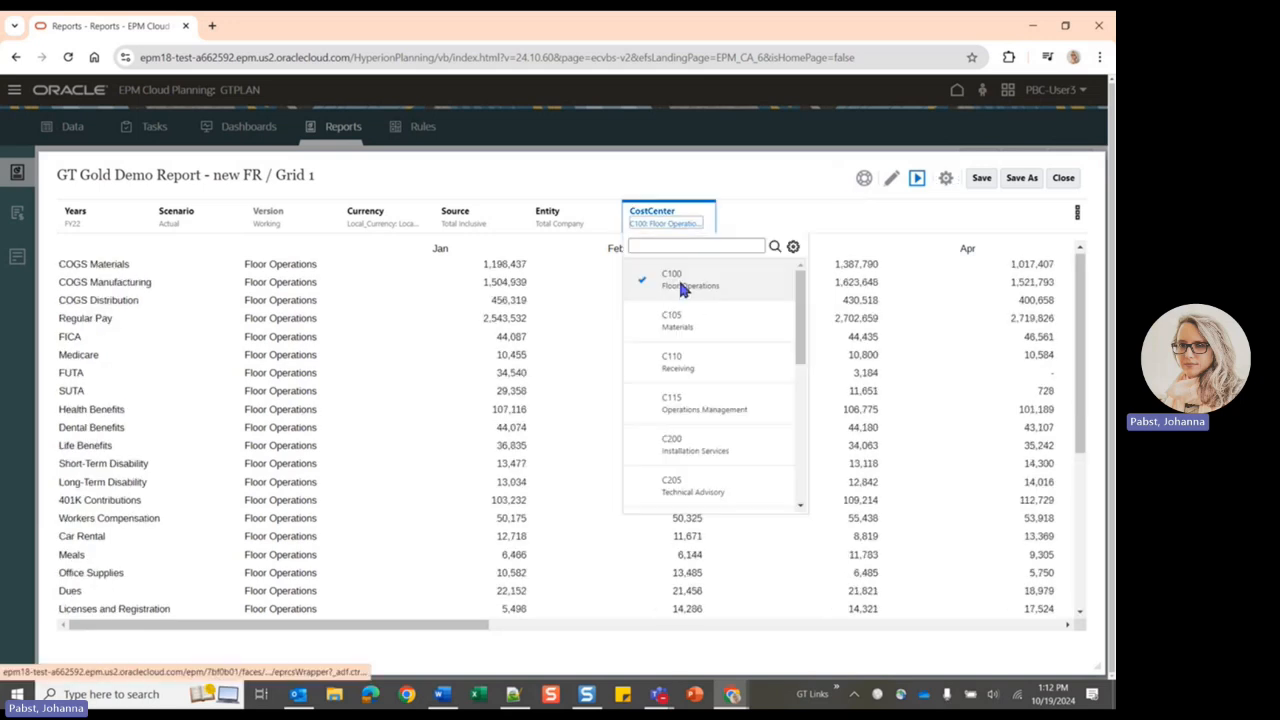
left_click(645, 318)
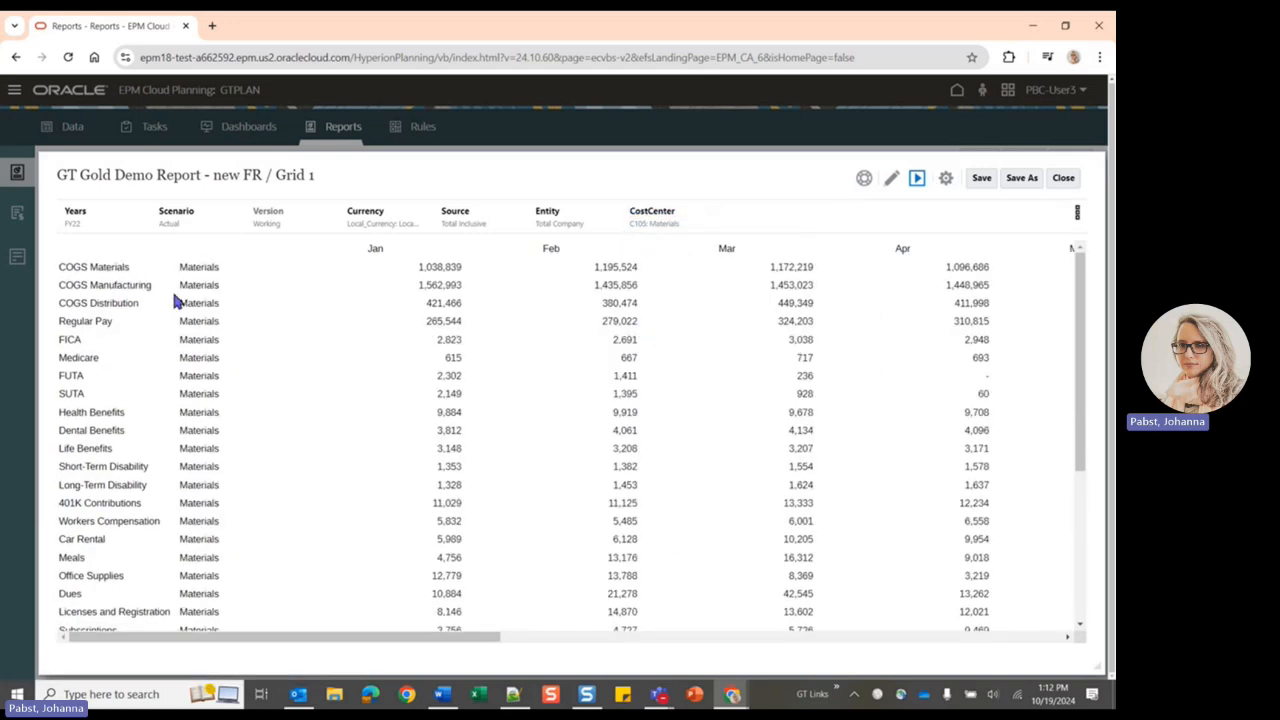
scroll(268, 486, "down", 2)
scroll(268, 486, "down", 2)
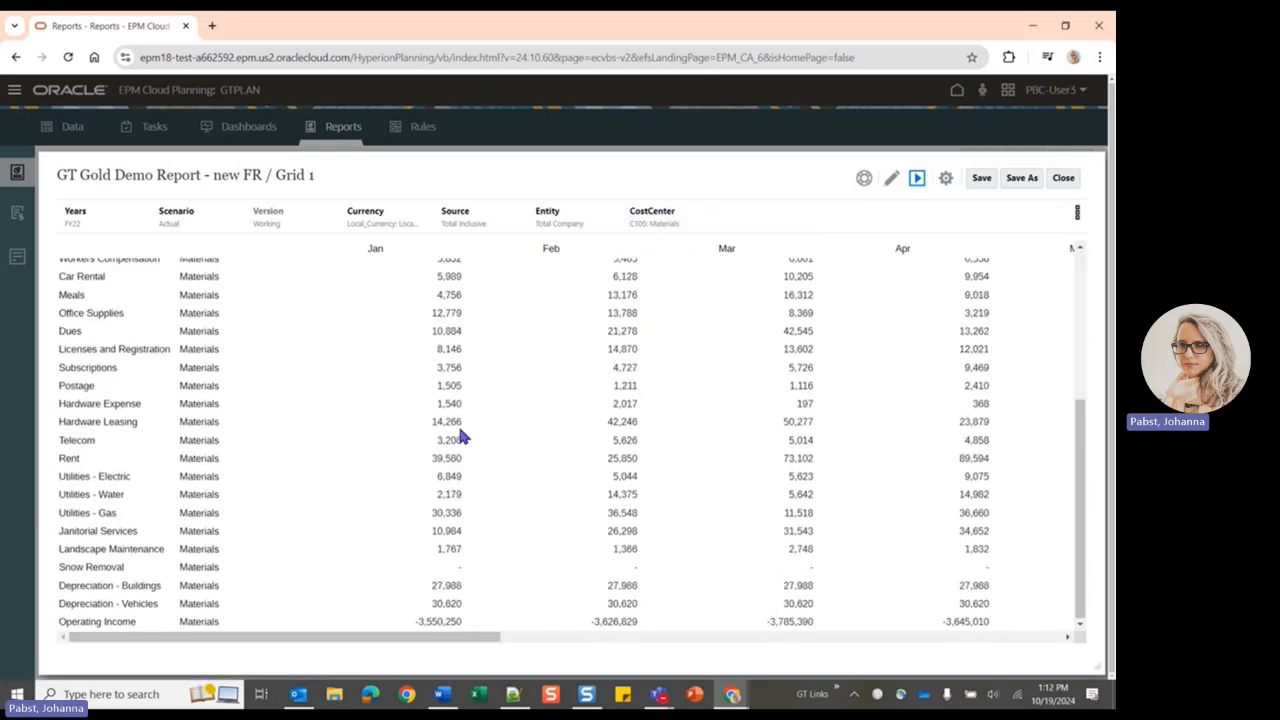
- Close the grid preview to return to the report, and reopen Grid 1 for editing
left_click(1066, 179)
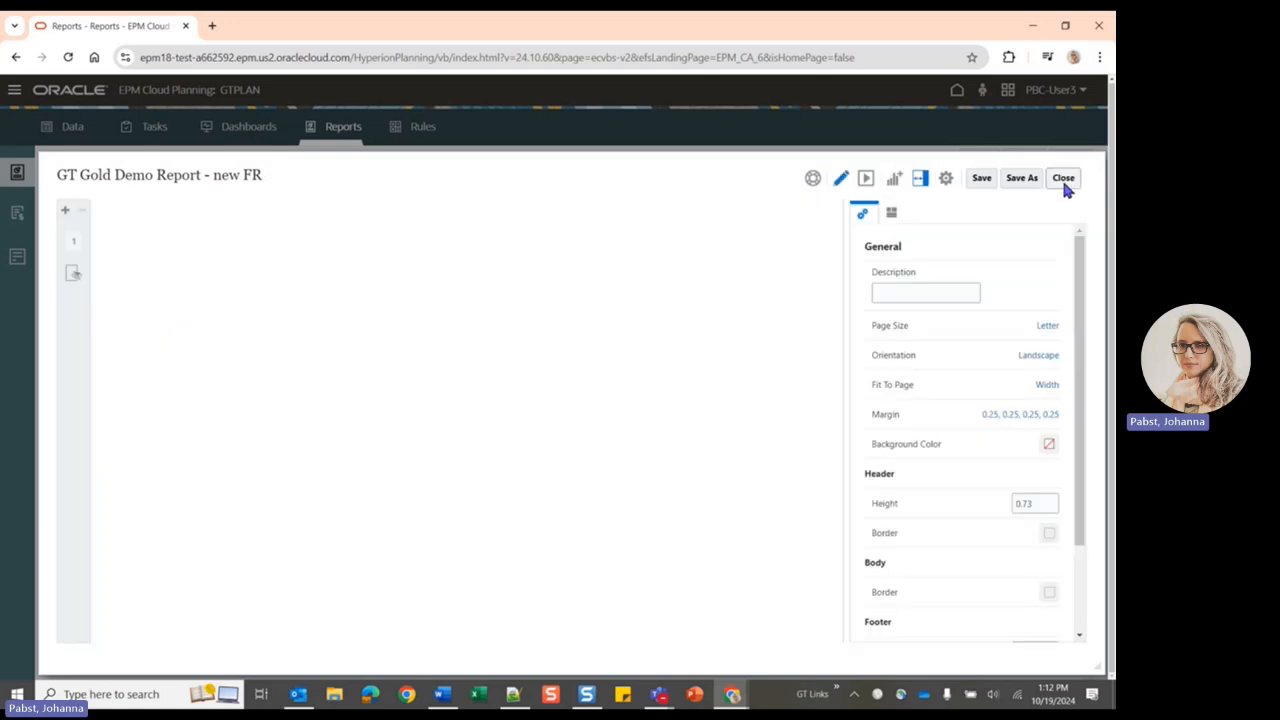
left_click(803, 292)
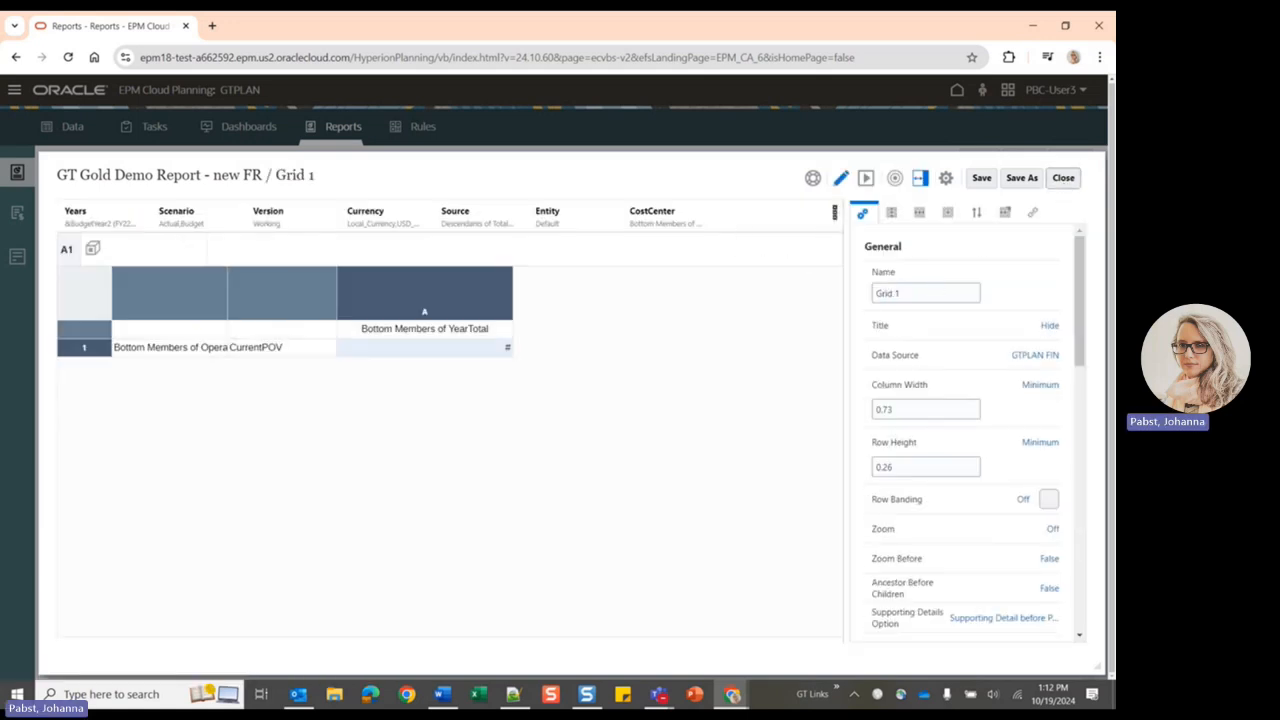
key("alt+Tab")
left_click(1066, 182)
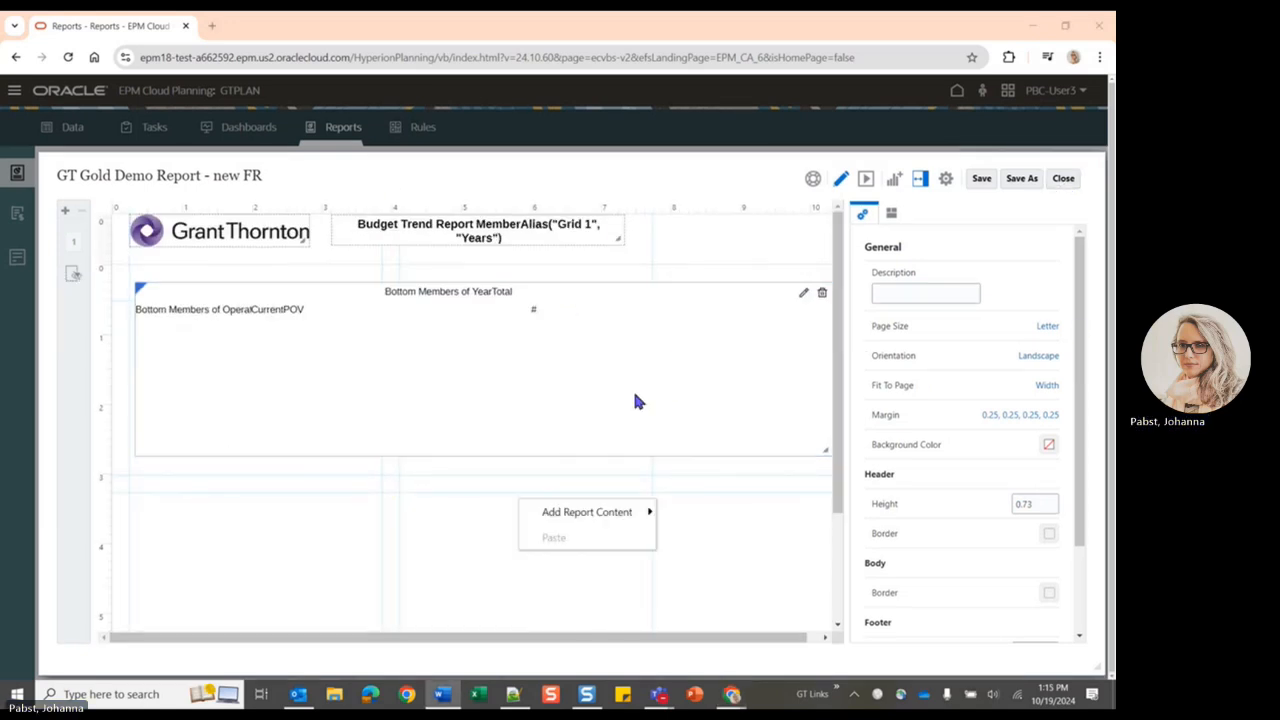
left_click(803, 293)
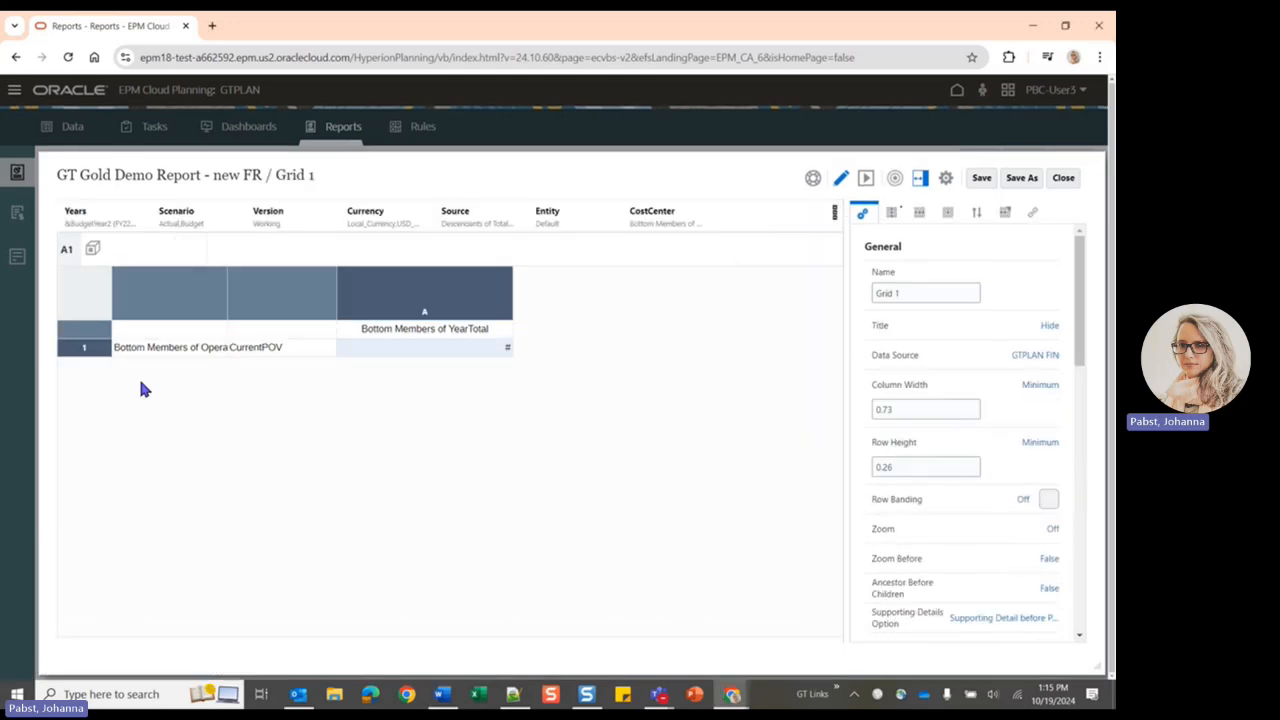
- Change the heading option of row 1's CostCenter CurrentPOV cell to Custom Heading
left_click(271, 346)
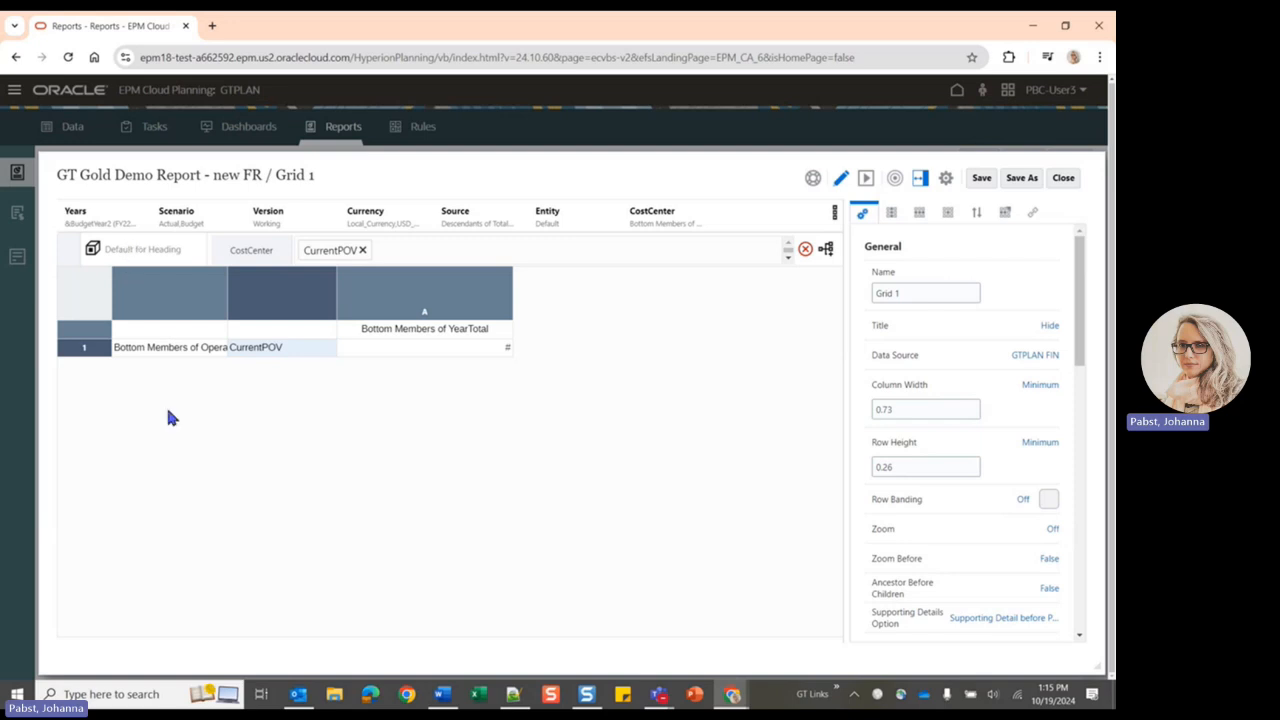
left_click(174, 350)
left_click(283, 350)
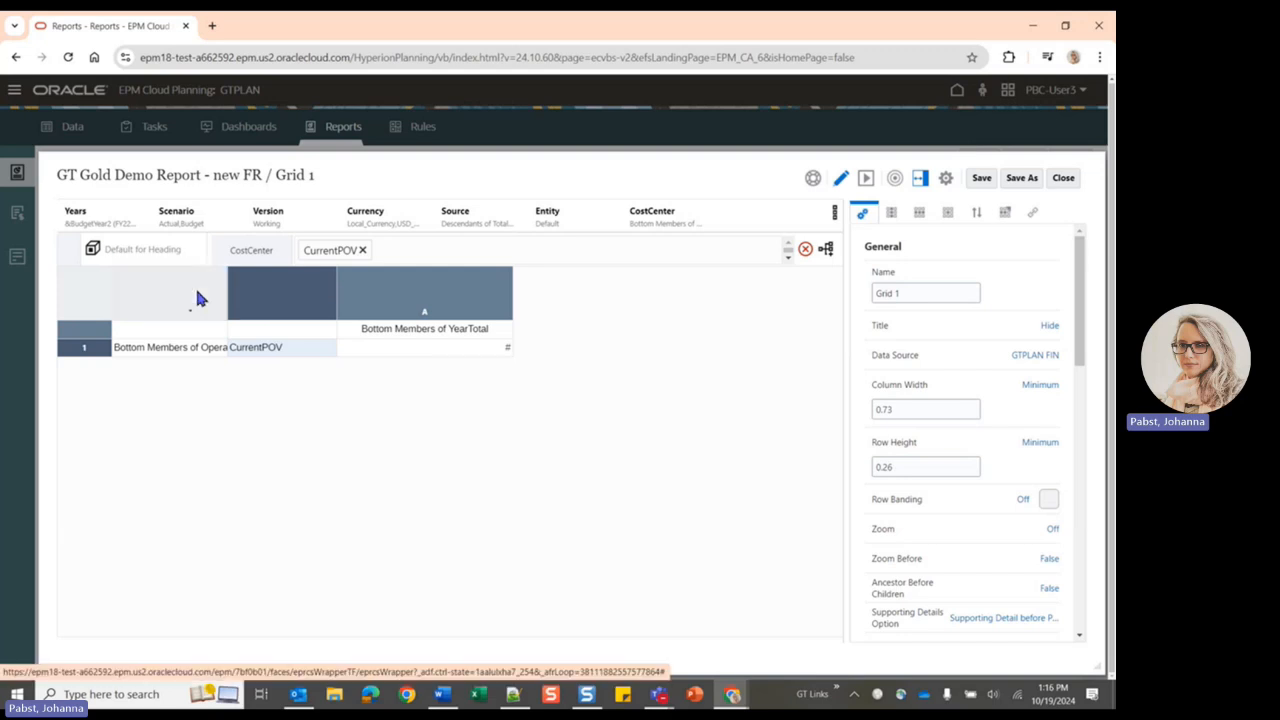
left_click(93, 250)
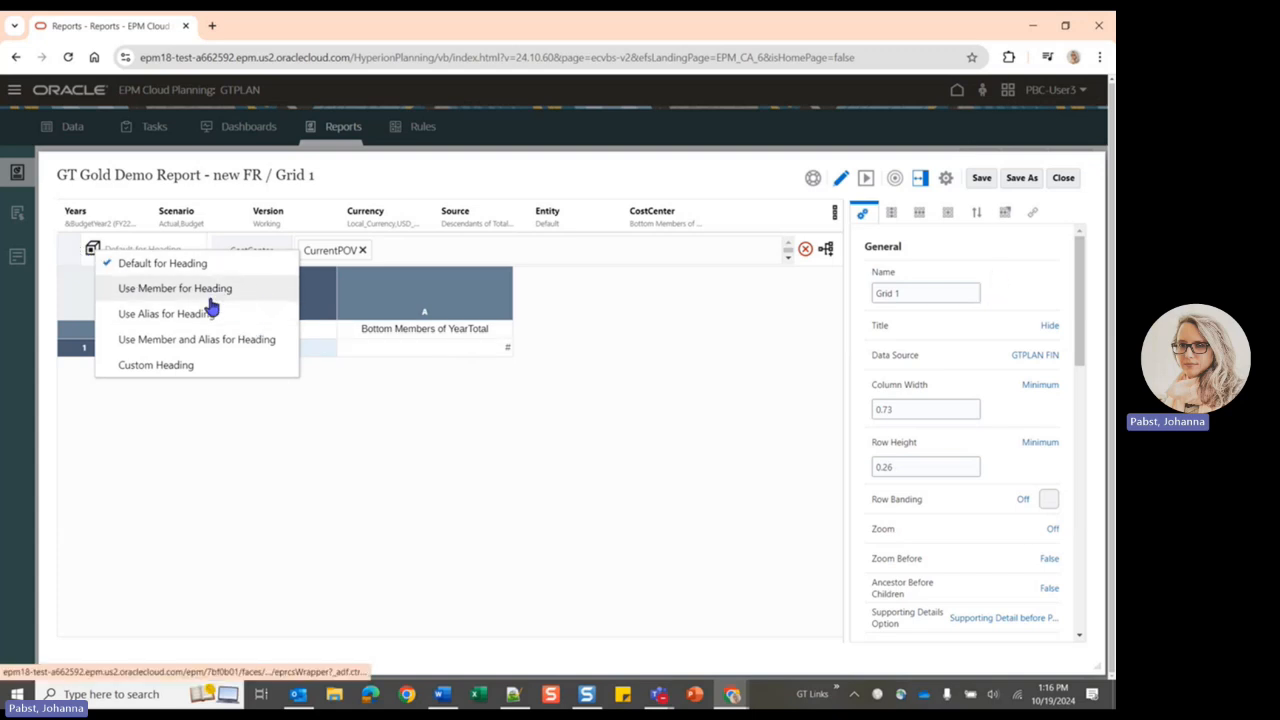
left_click(212, 367)
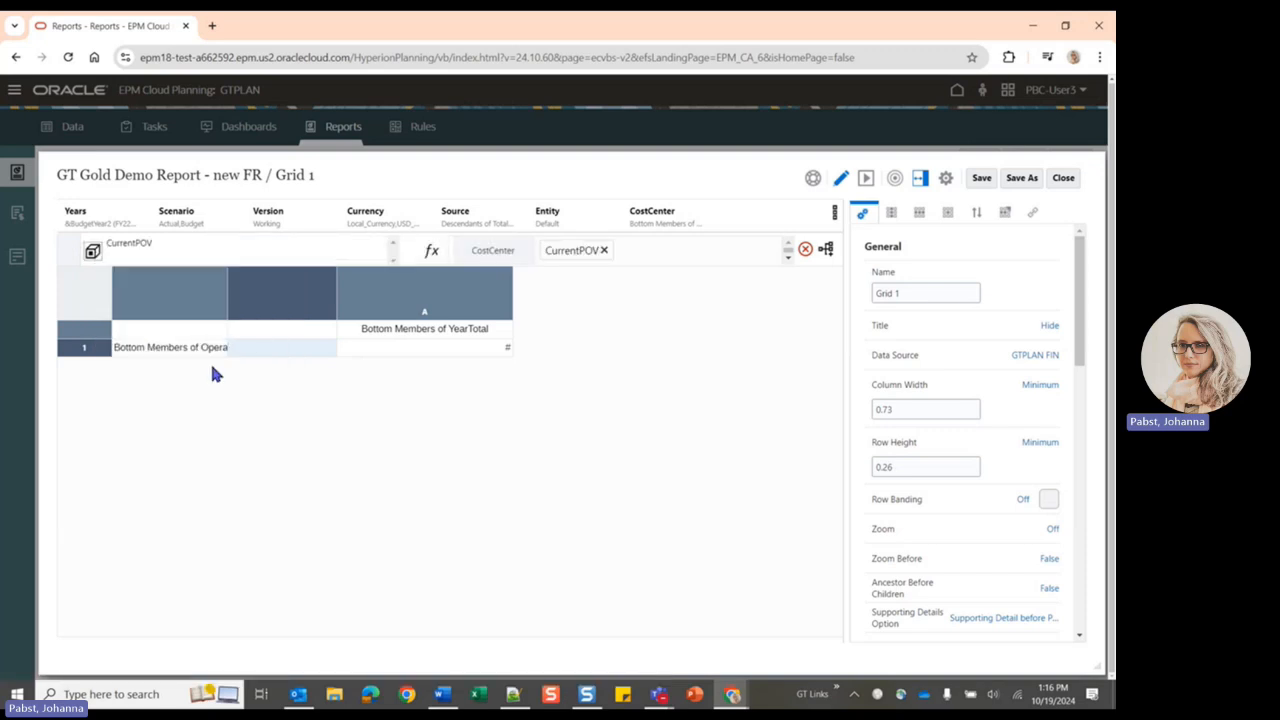
- Replace the custom heading text of row 1's CostCenter cell with "Custom Label"
left_click(217, 255)
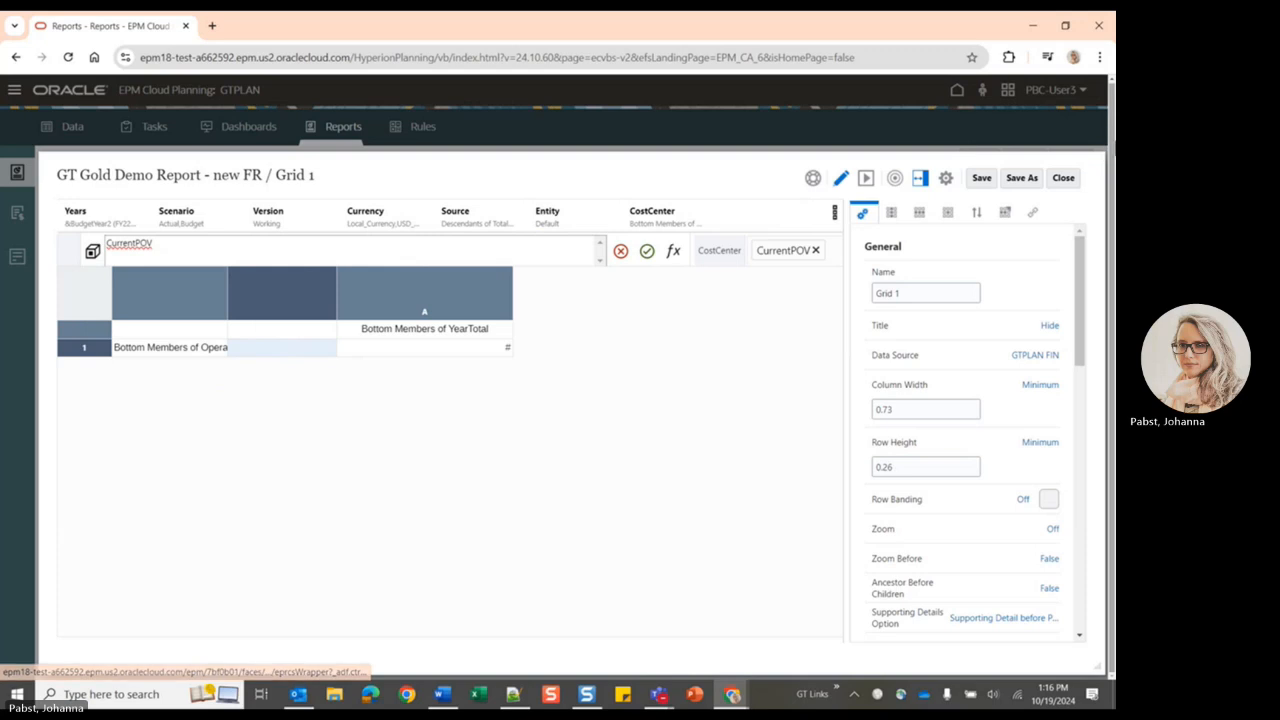
key("BackSpace")
key("BackSpace")
key("BackSpace")
key("BackSpace")
key("BackSpace")
key("BackSpace")
key("BackSpace")
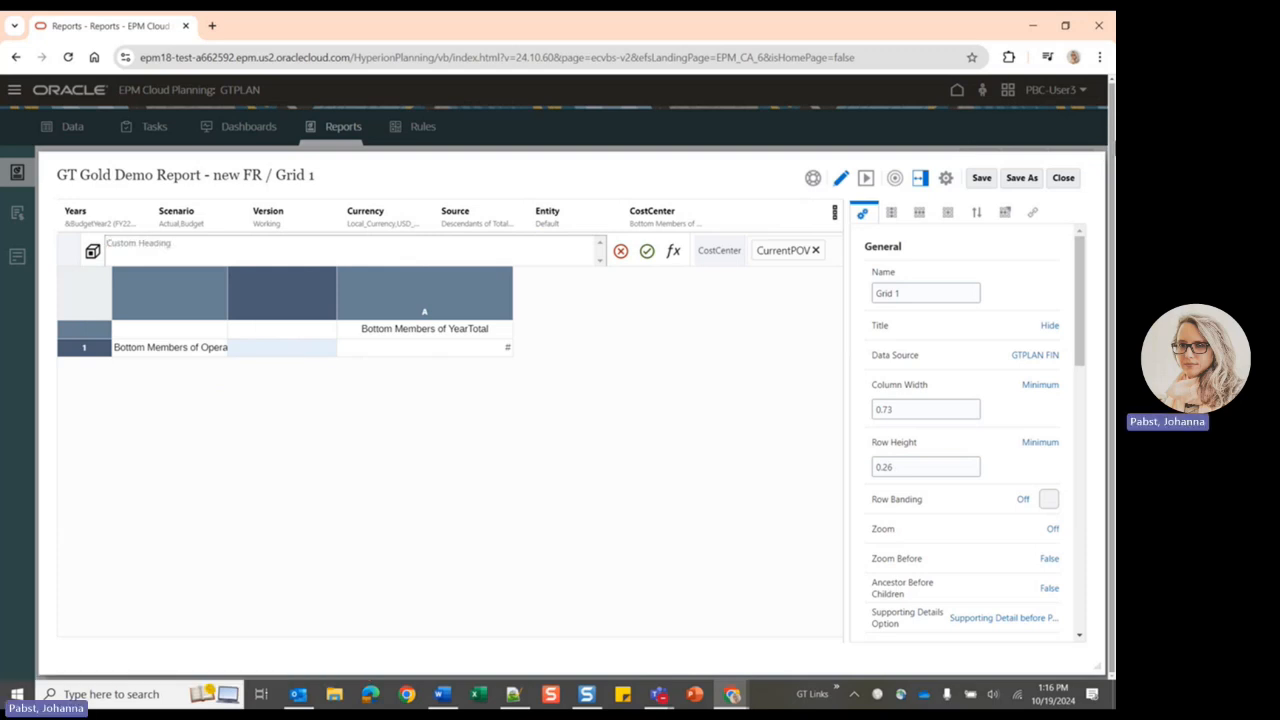
type("Custom Label")
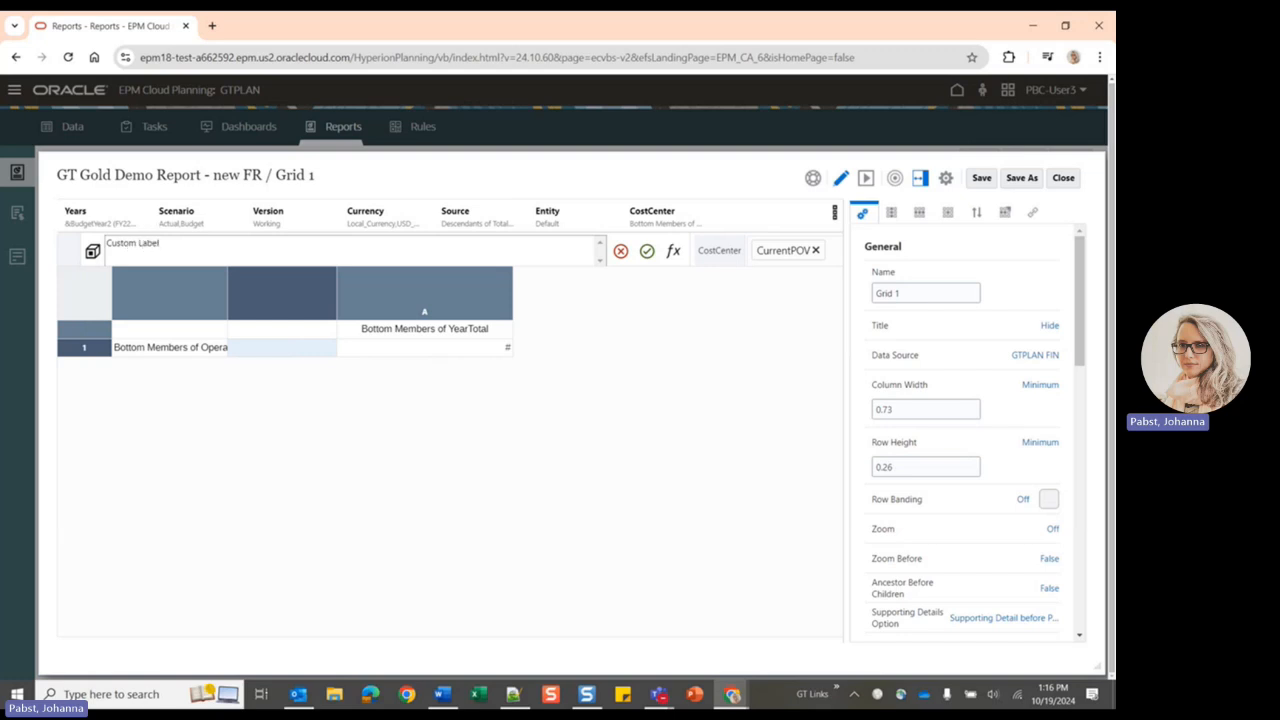
- Add the MemberAlias text function for the CostCenter dimension and row 1 after the "Custom Label" heading text
left_click(674, 256)
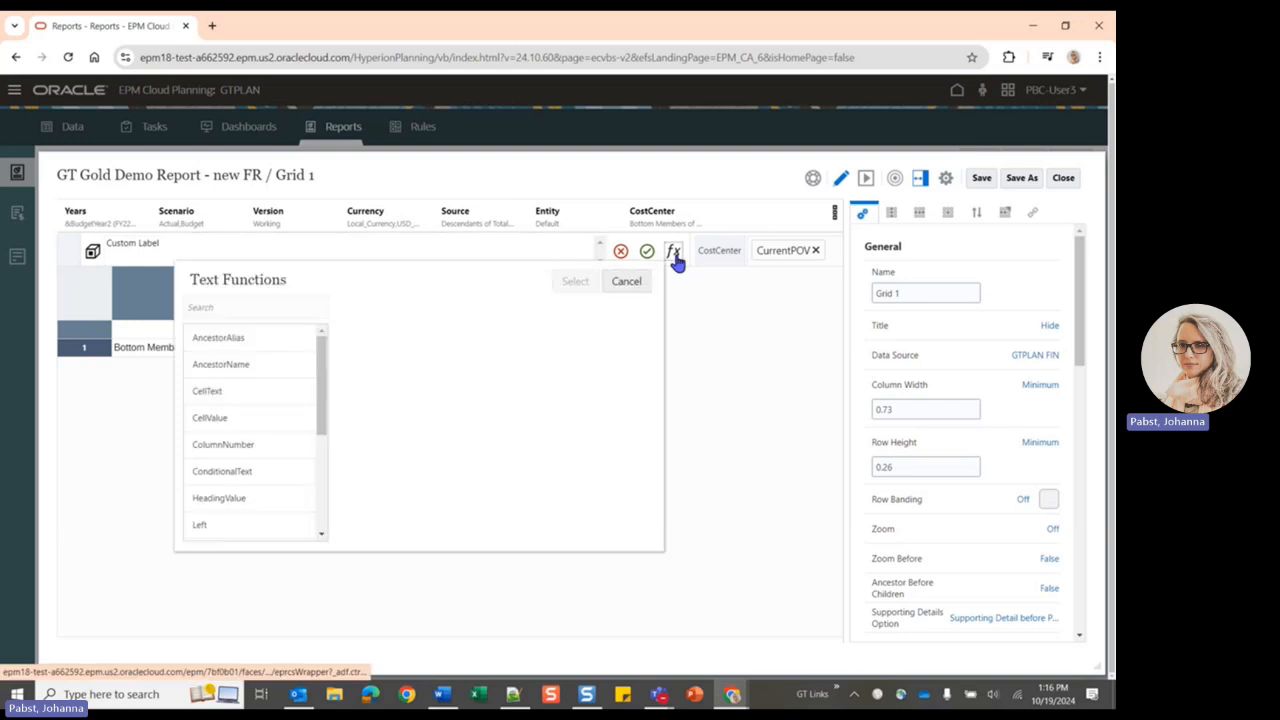
scroll(218, 430, "down", 3)
left_click(222, 406)
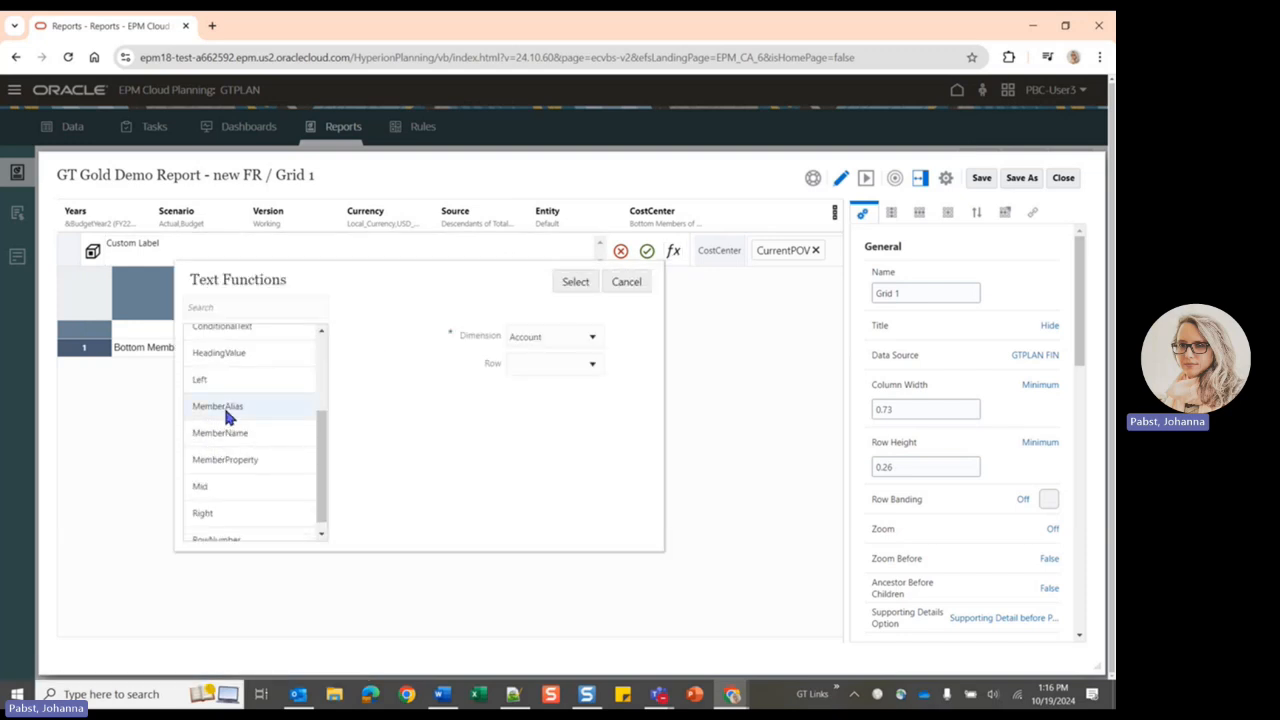
left_click(592, 336)
left_click(545, 394)
left_click(568, 366)
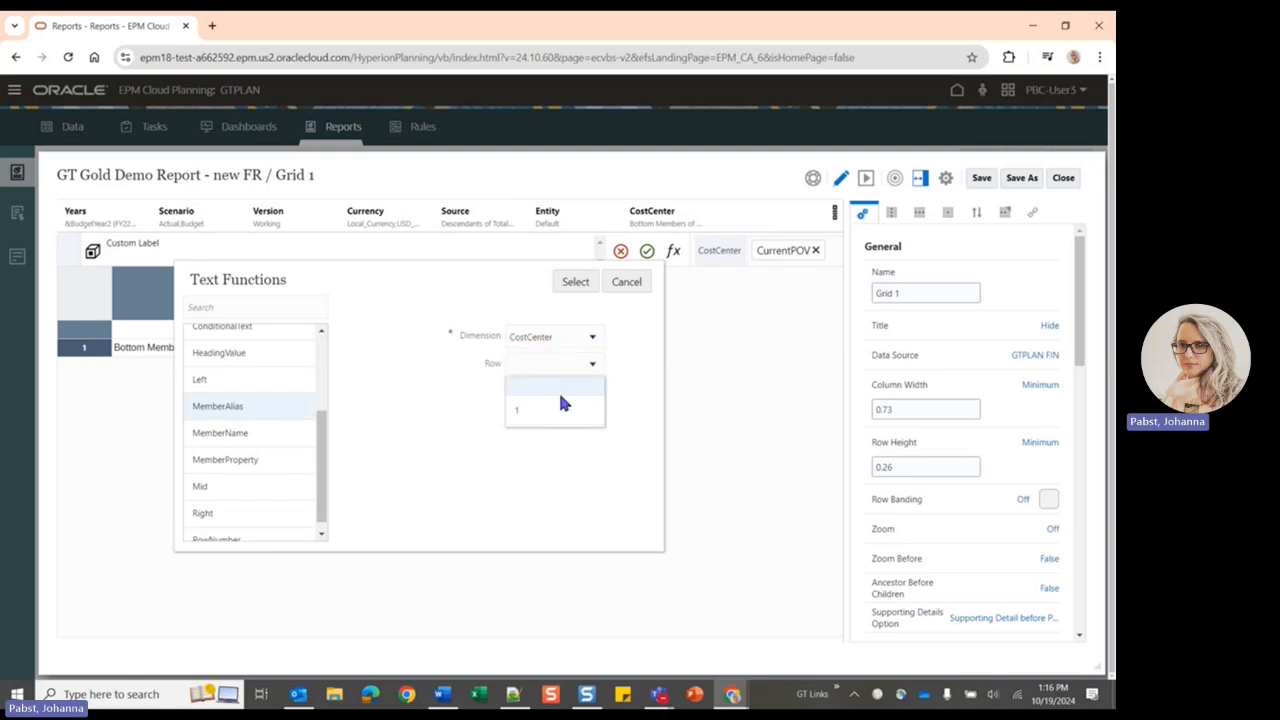
left_click(527, 412)
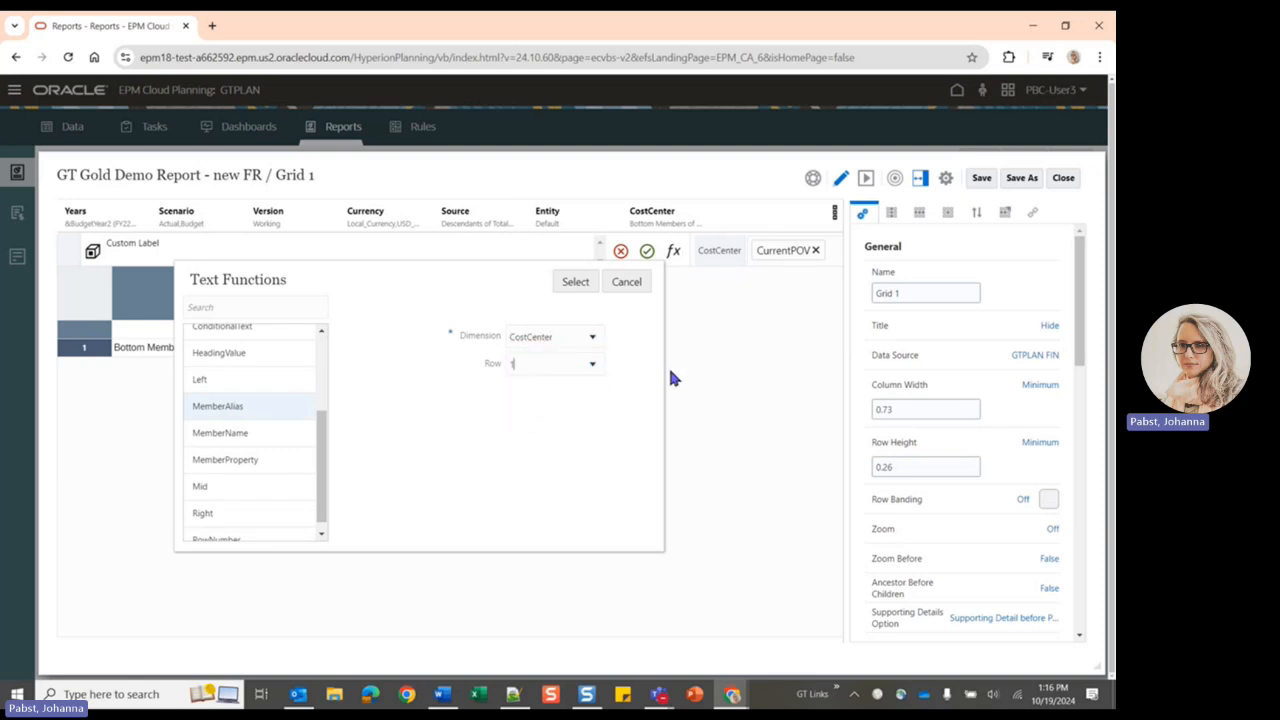
left_click(563, 283)
left_click(225, 254)
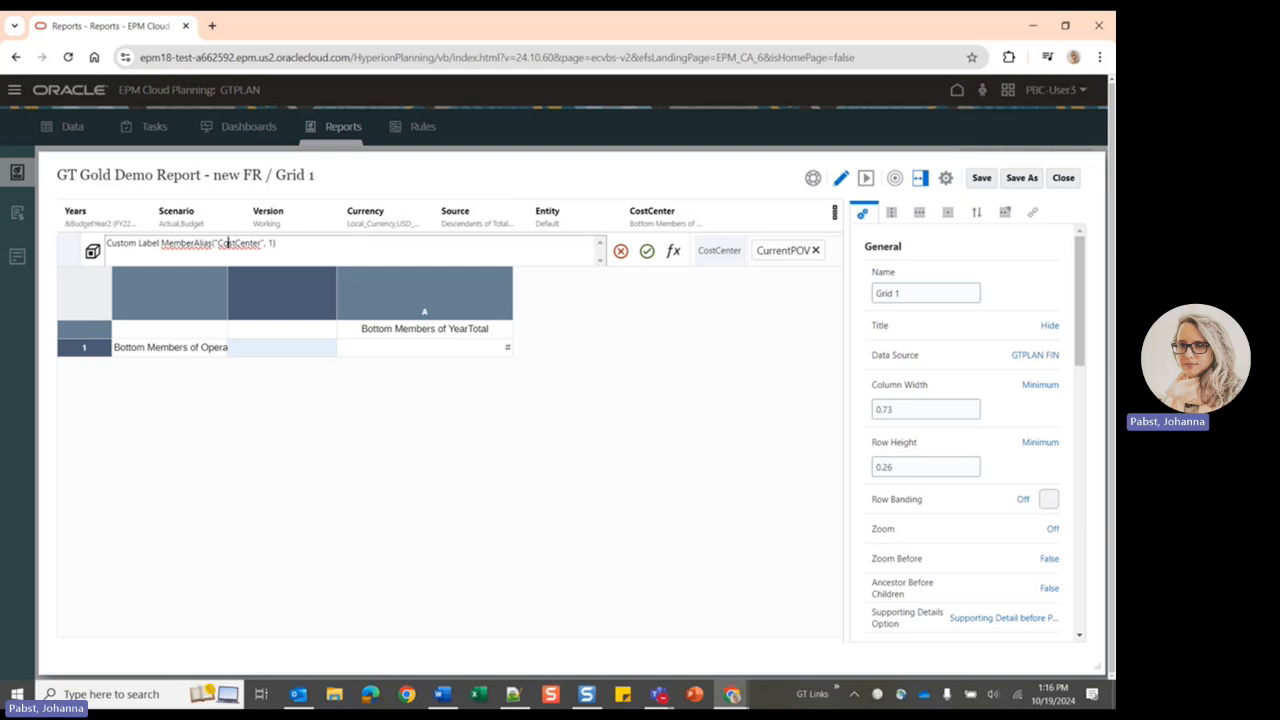
left_click(310, 250)
- Preview the grid to check the custom CostCenter heading, and return to editing
left_click(866, 178)
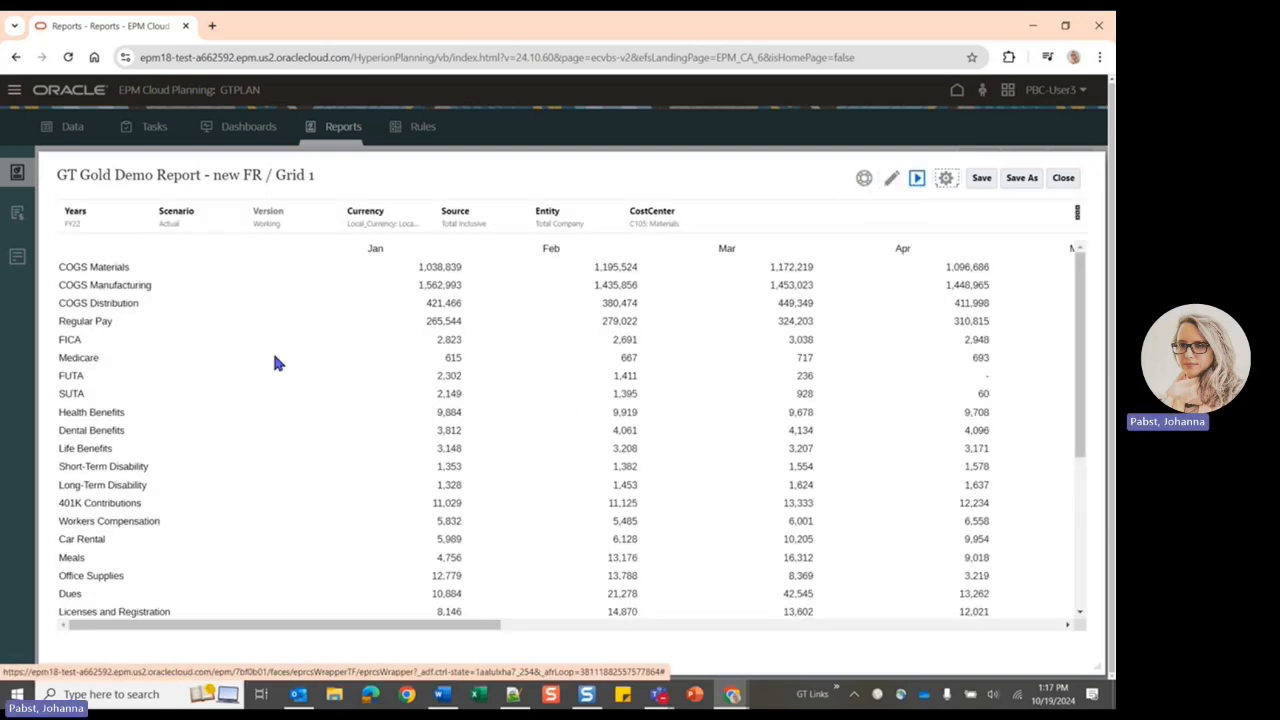
scroll(278, 425, "down", 5)
scroll(295, 440, "up", 5)
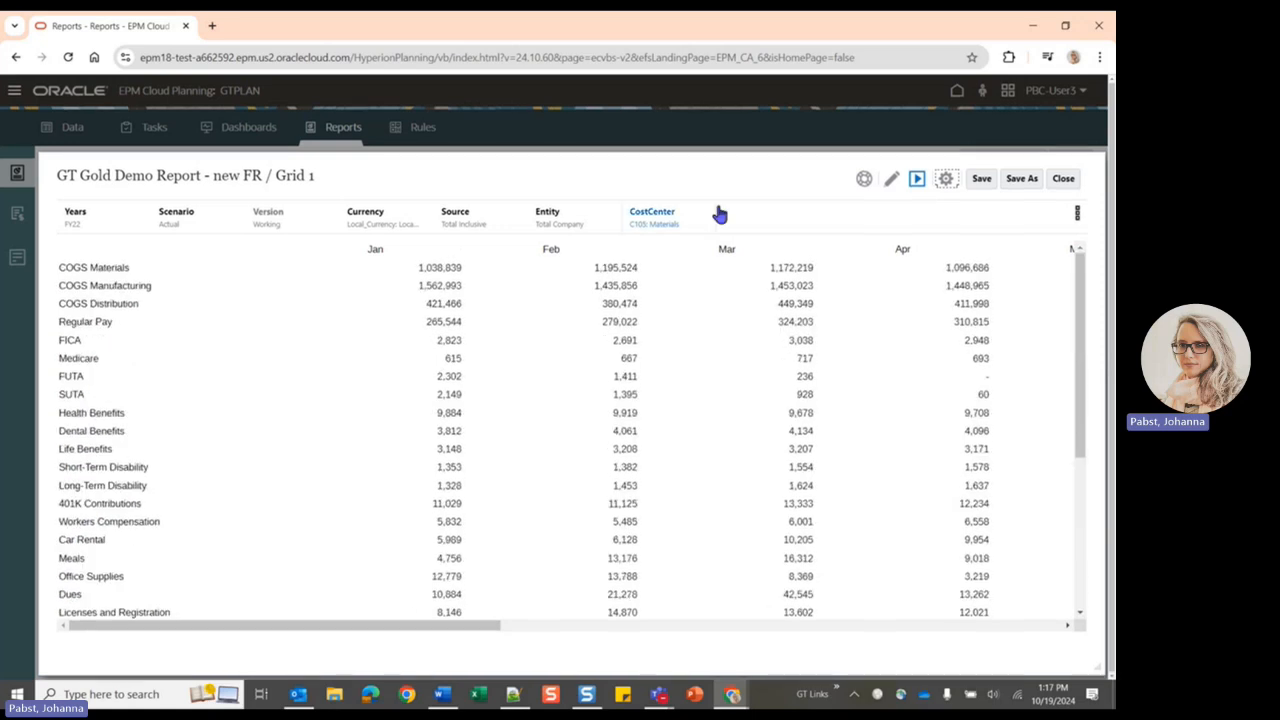
left_click(888, 179)
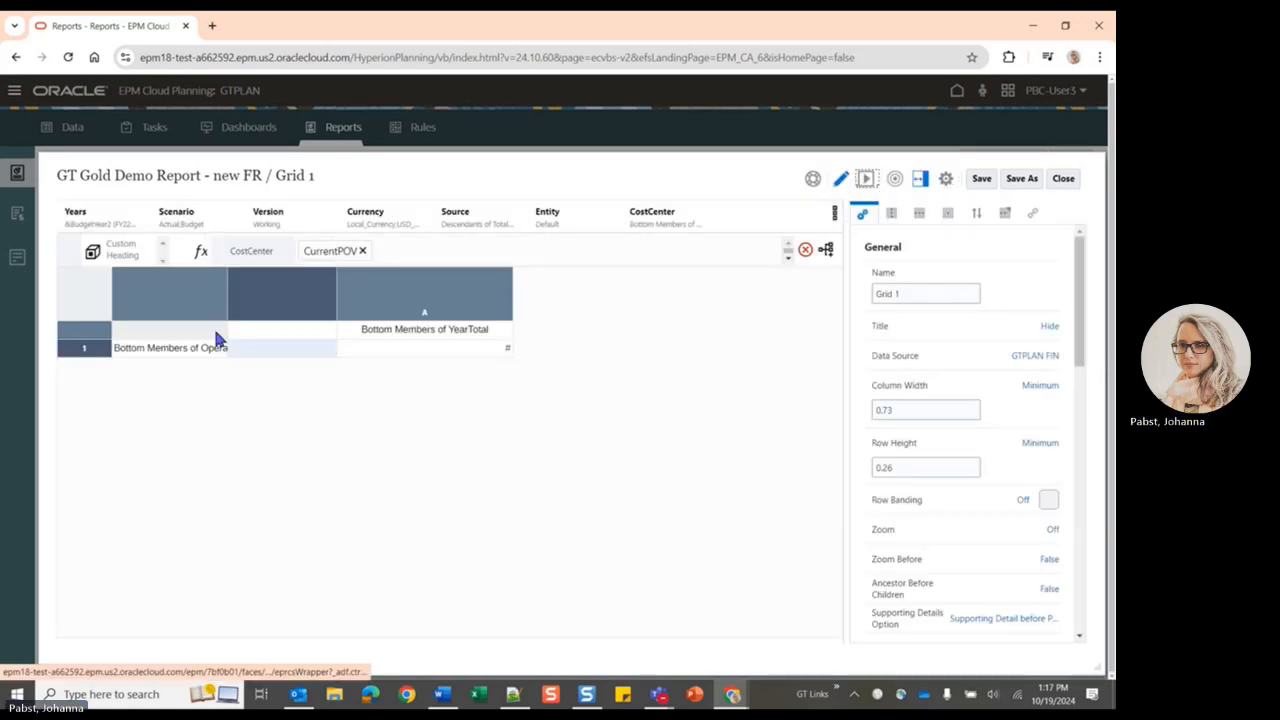
- Enter "Custom Heading" as the custom heading text of row 1's CostCenter cell
left_click(118, 250)
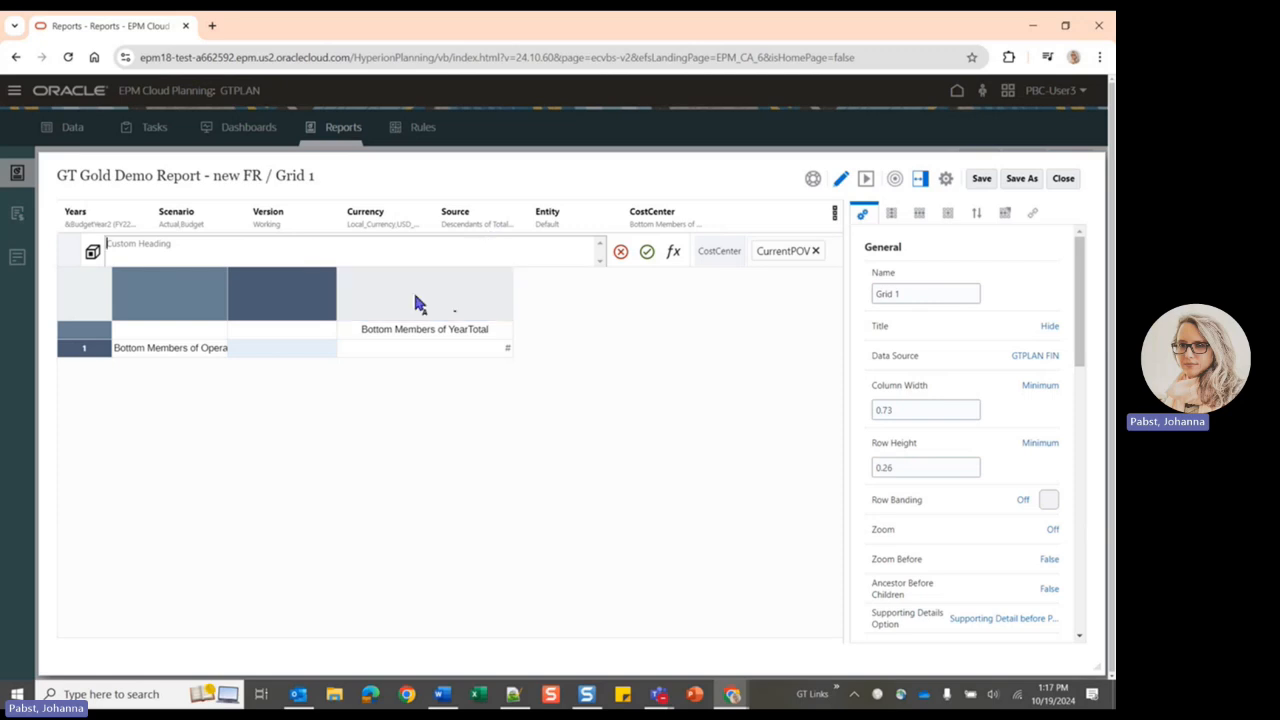
type("Cu")
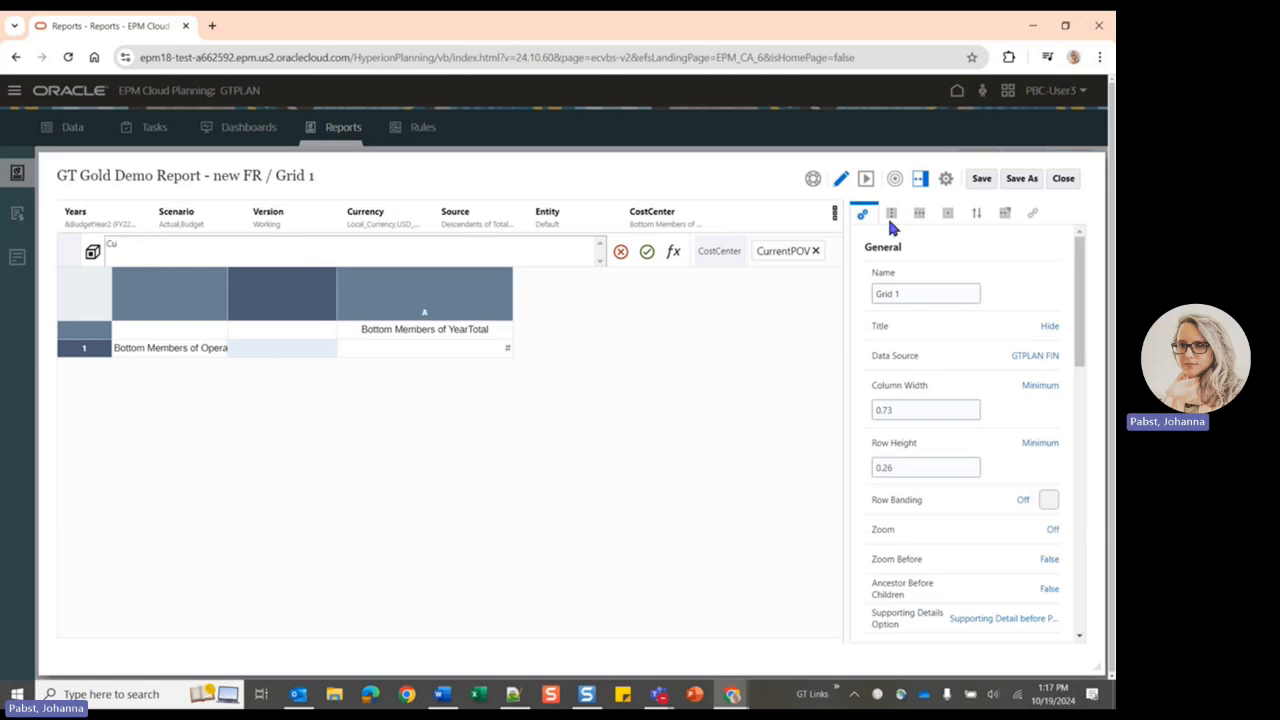
type("stom Heading")
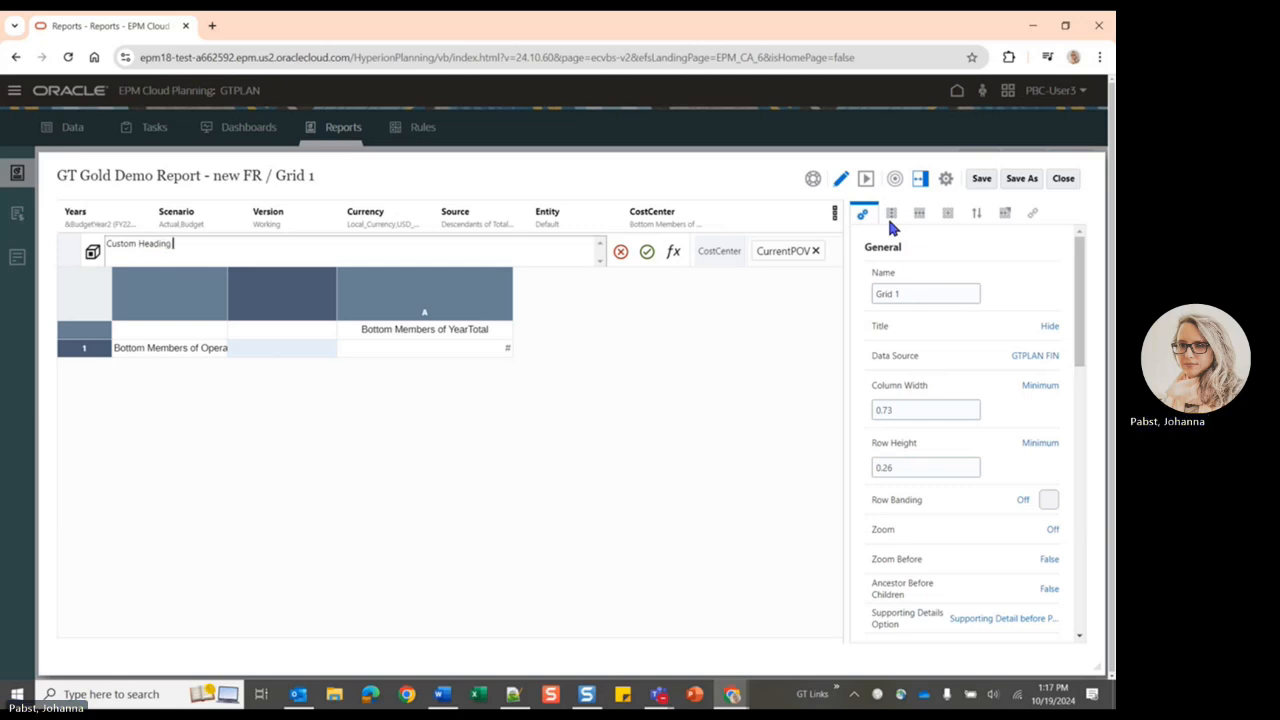
- Append the MemberAlias text function for the CostCenter dimension and row 1 to the "Custom Heading" text, and apply the heading
left_click(673, 251)
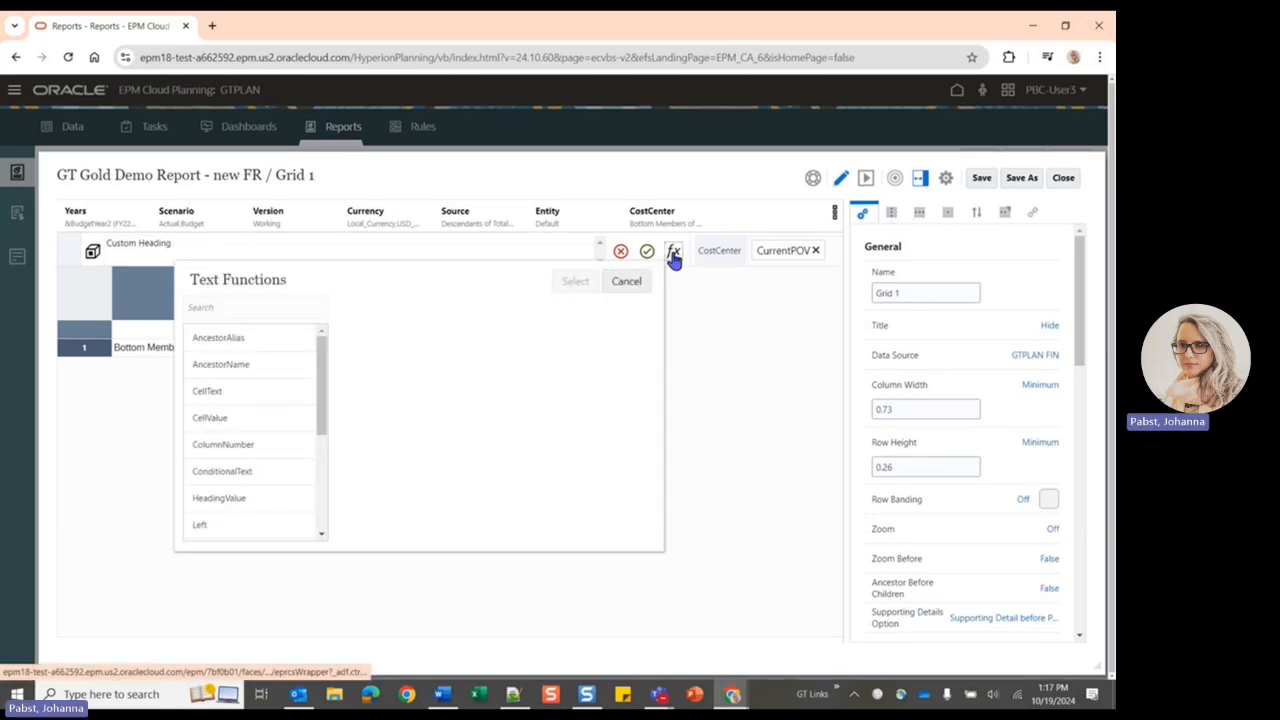
scroll(254, 410, "down", 3)
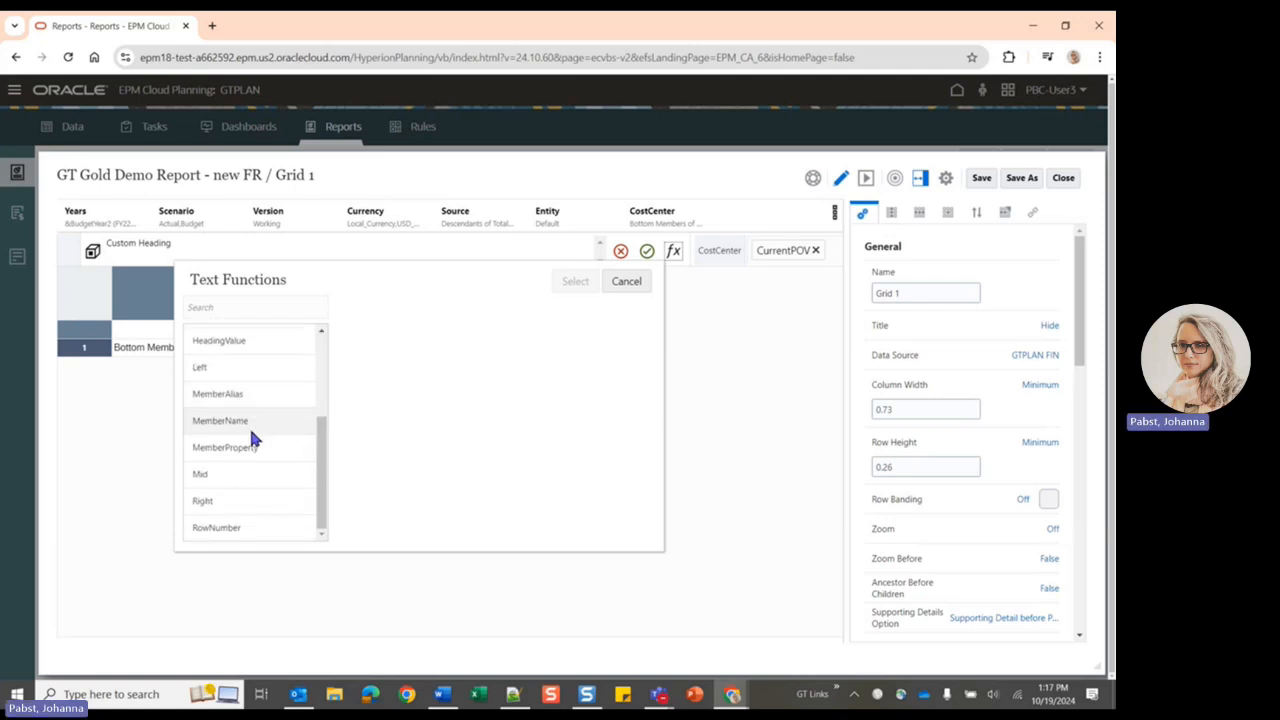
left_click(242, 393)
left_click(562, 337)
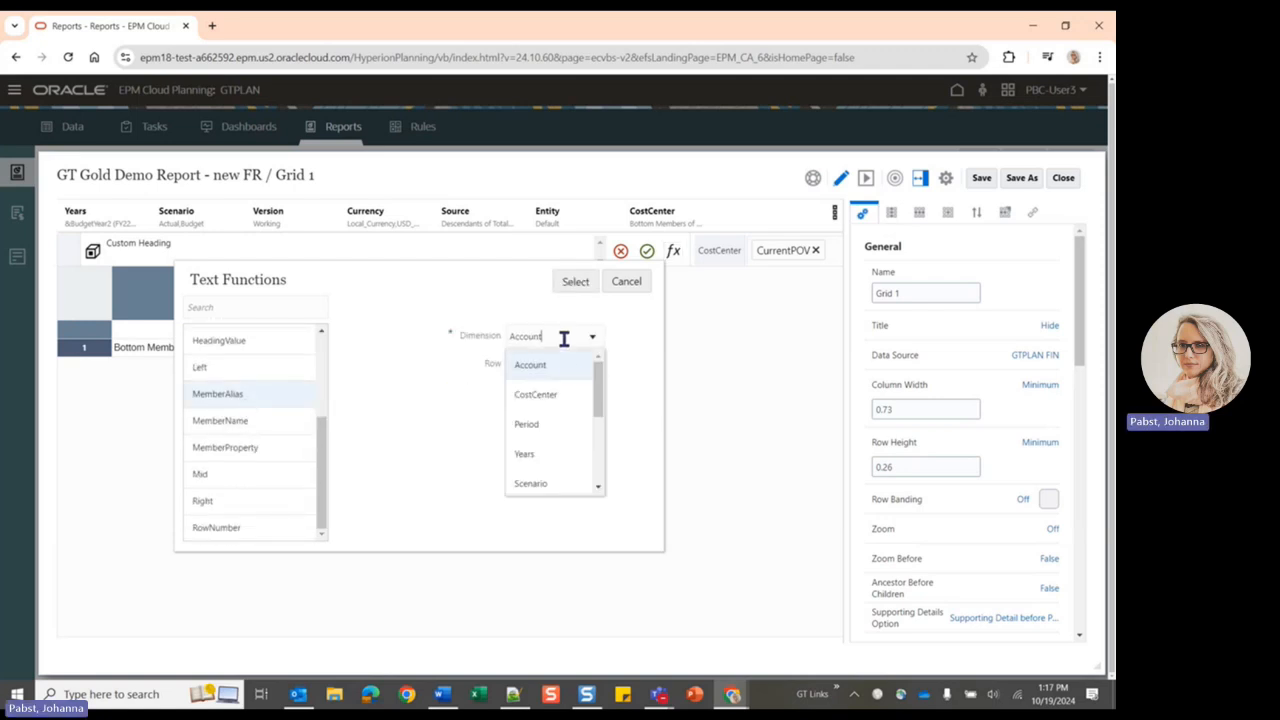
left_click(566, 392)
left_click(549, 363)
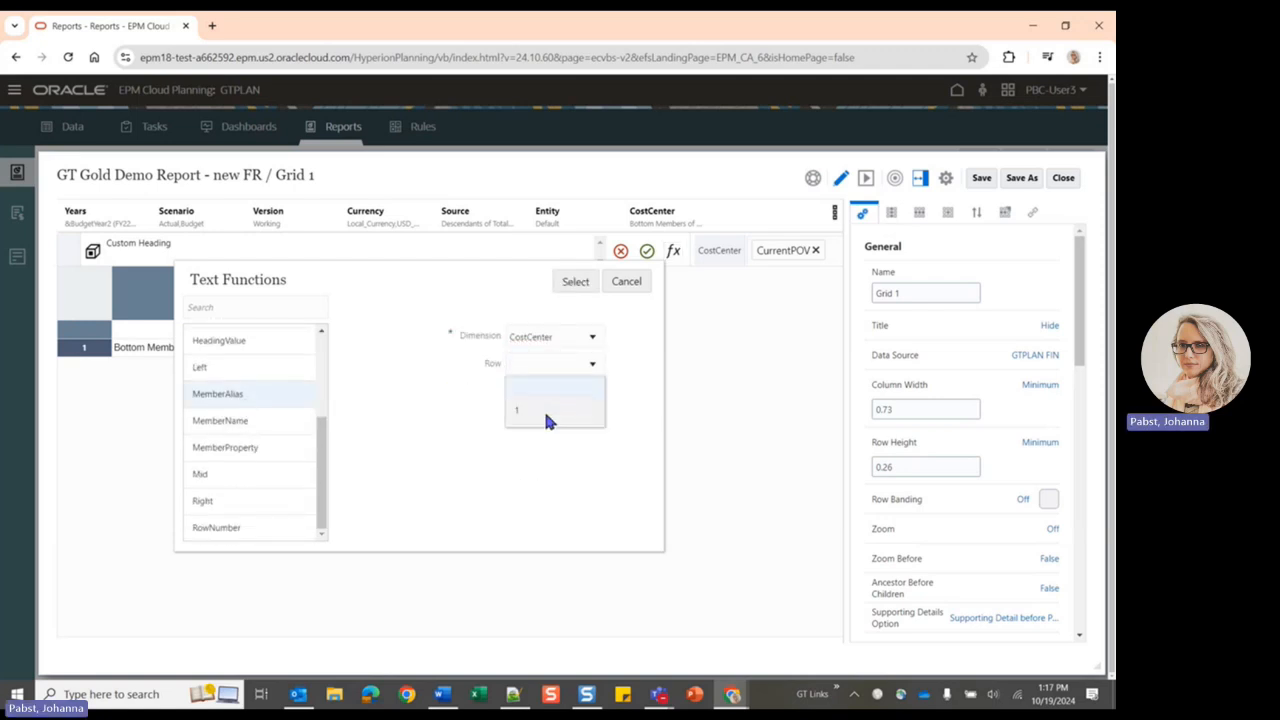
type("1")
left_click(573, 281)
left_click(647, 251)
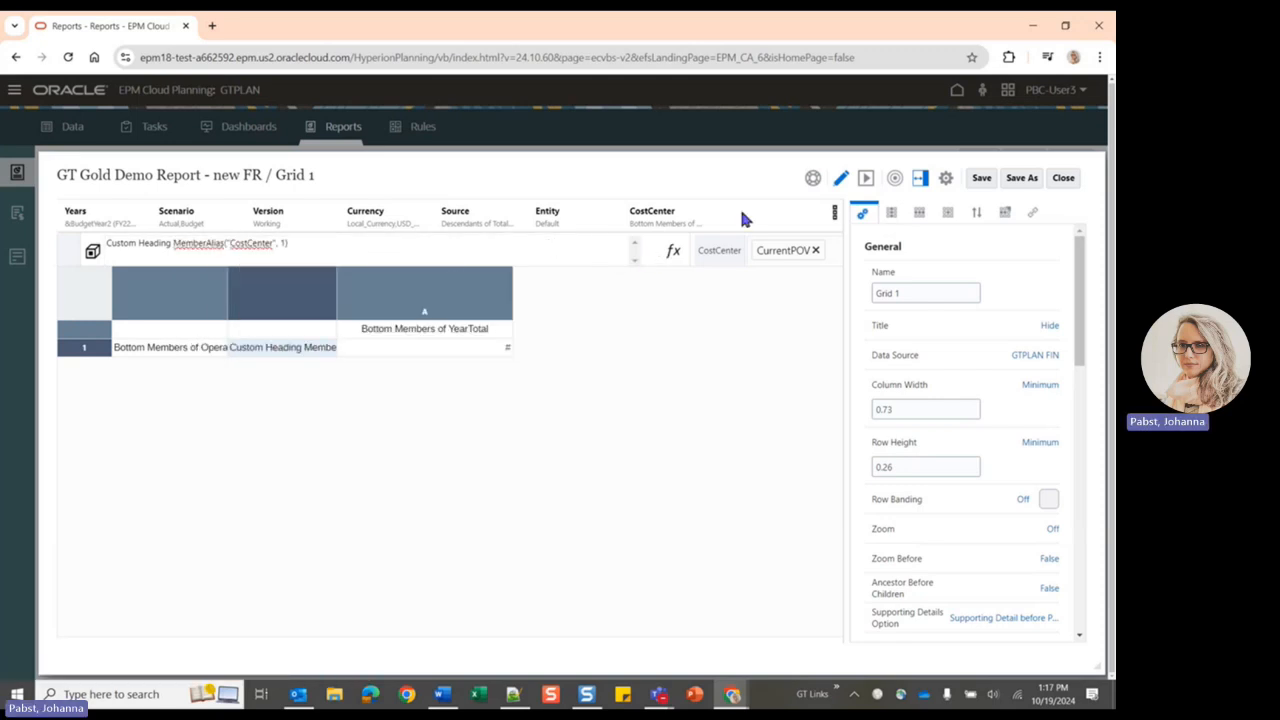
- Preview the grid to check the row headings built from "Custom Heading" and the member alias, and return to editing
left_click(867, 180)
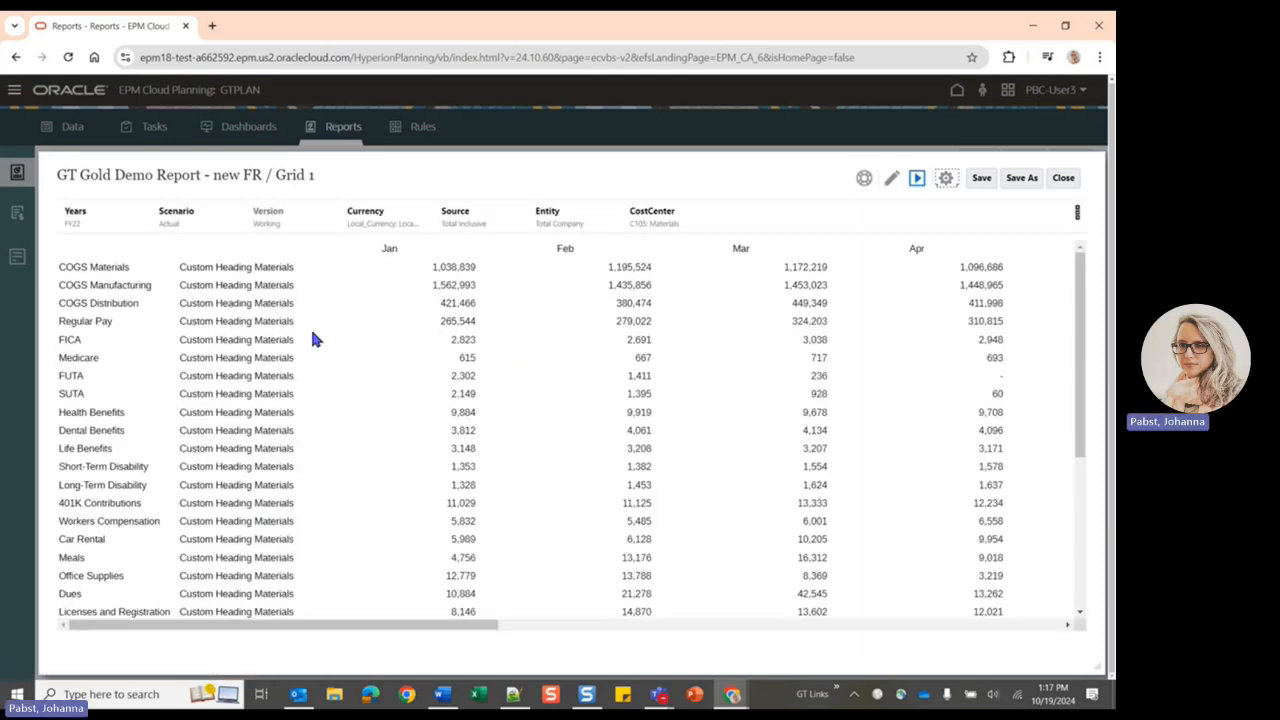
scroll(272, 368, "down", 5)
scroll(274, 374, "up", 5)
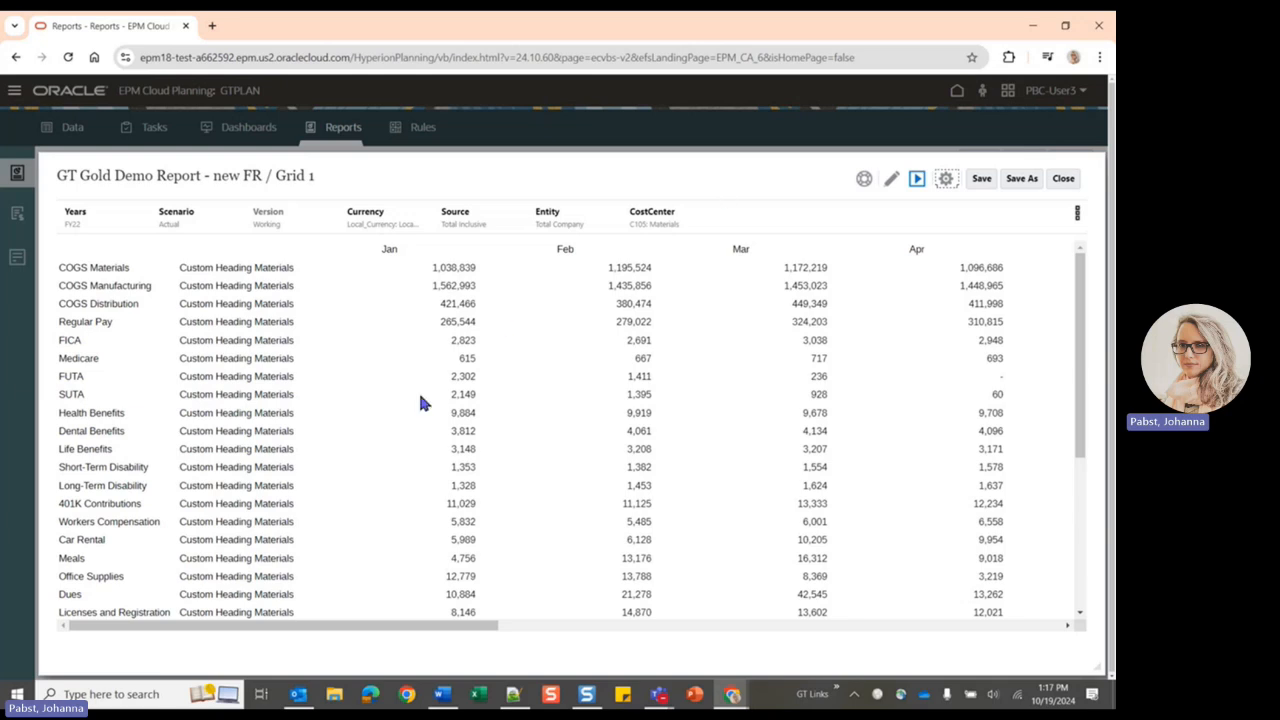
left_click(888, 182)
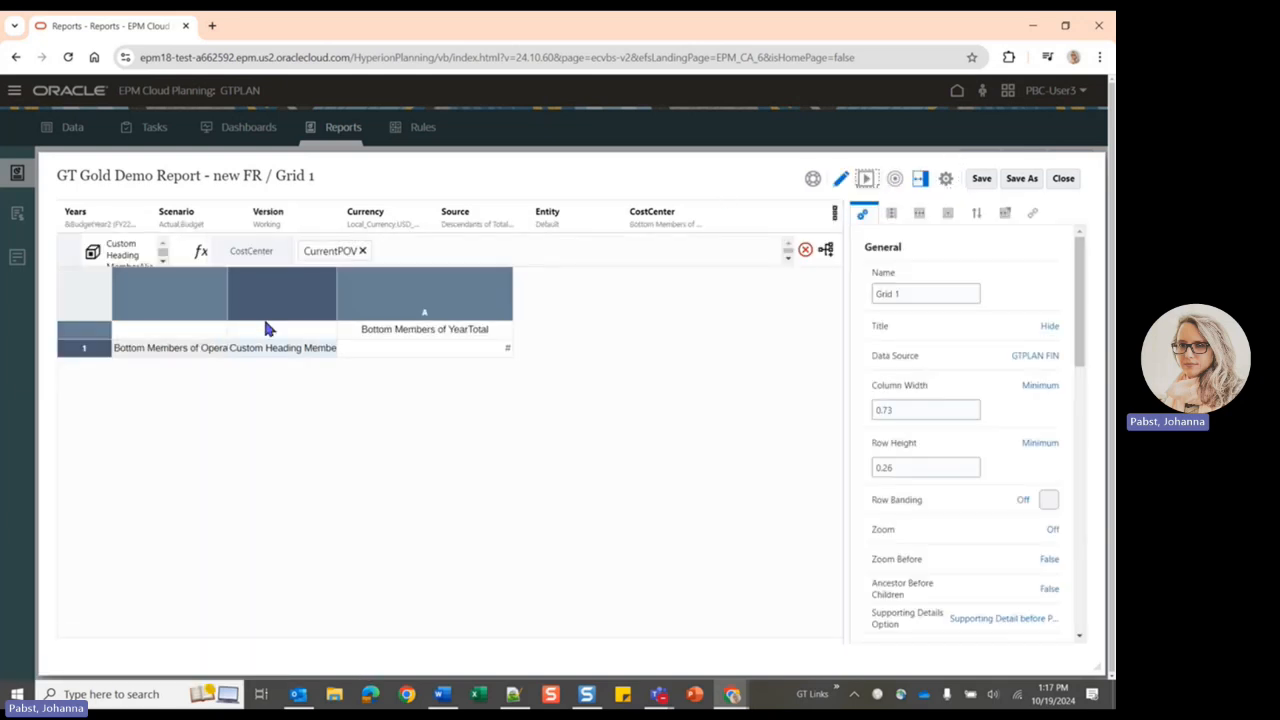
- Change the heading option of row 1's CostCenter CurrentPOV cell to Default for Heading
left_click(382, 334)
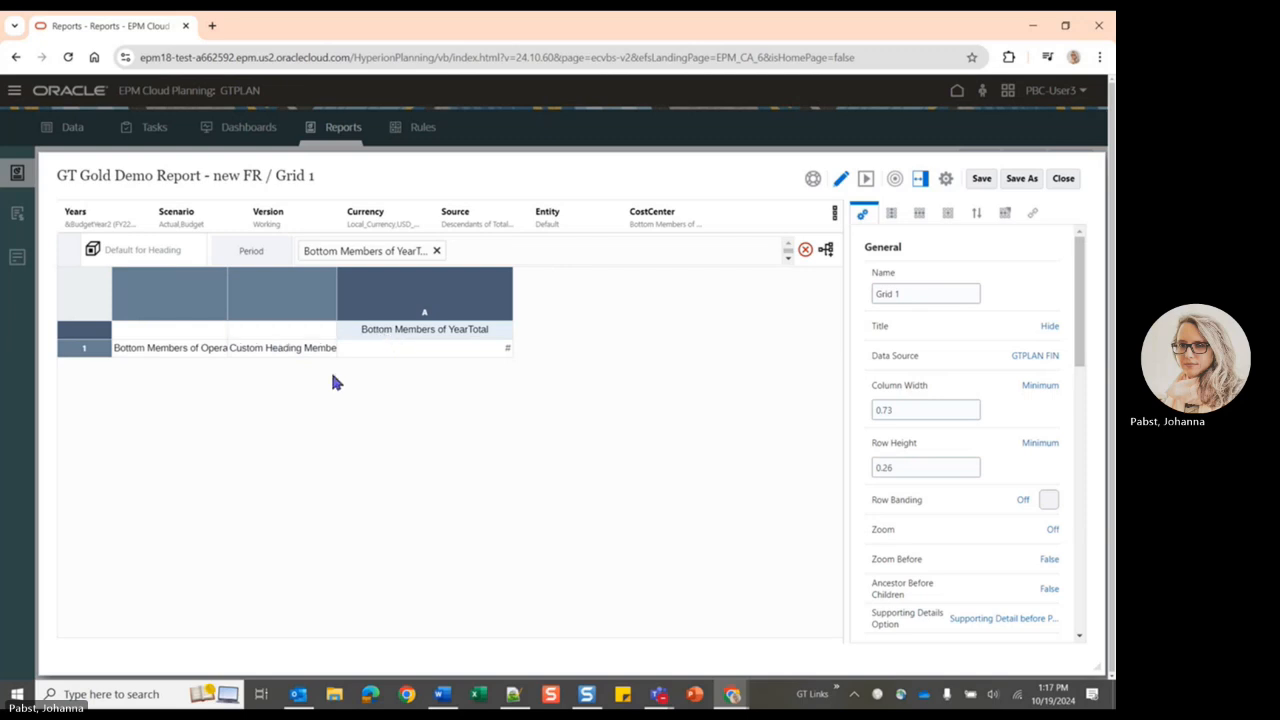
left_click(308, 348)
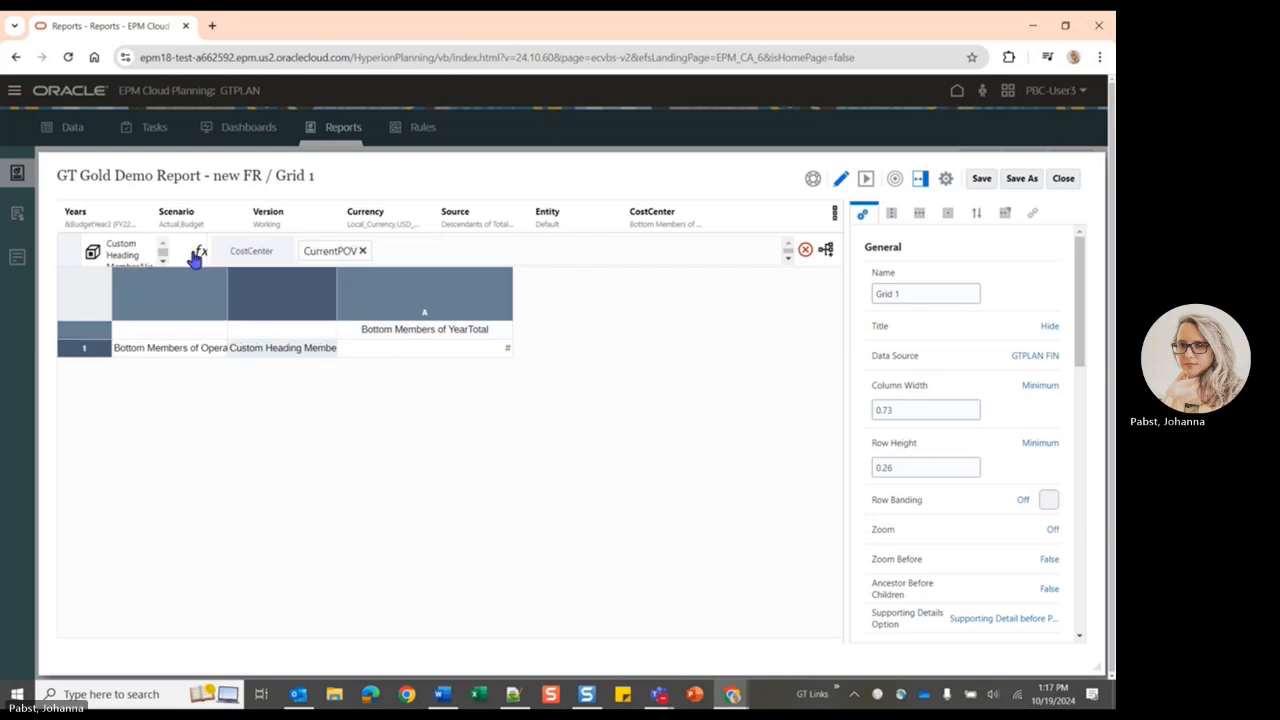
left_click(93, 255)
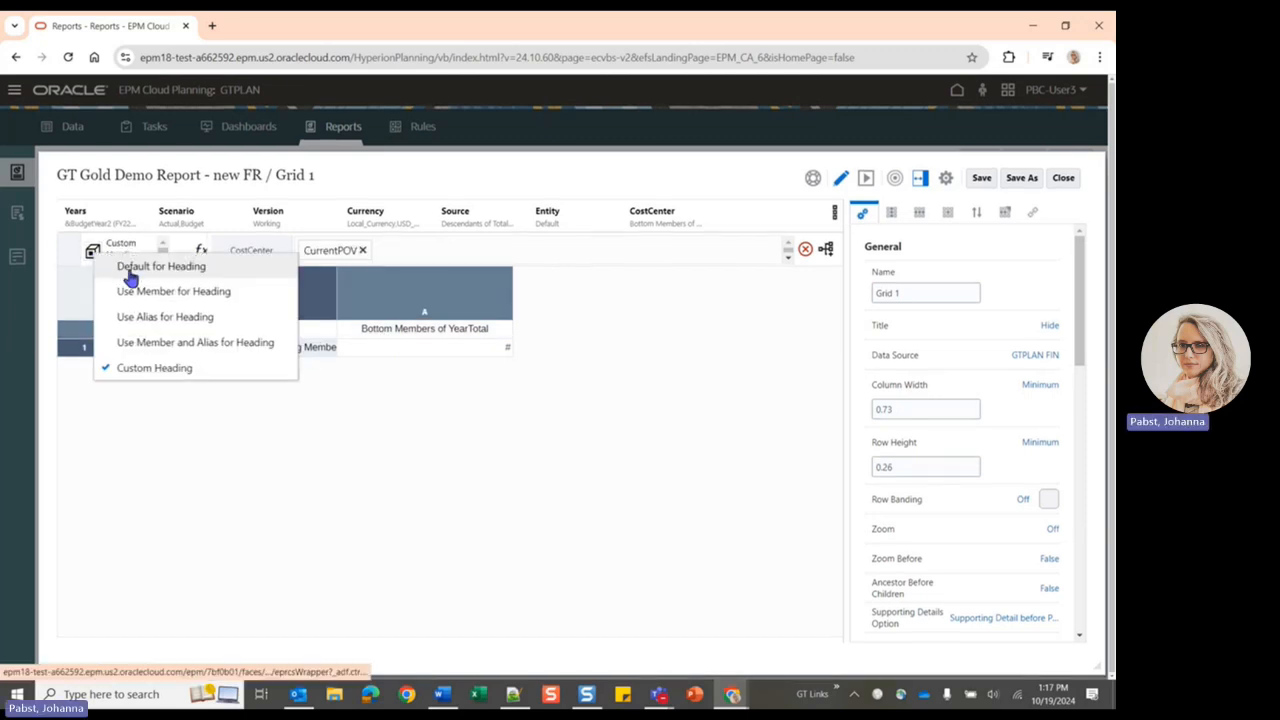
left_click(130, 268)
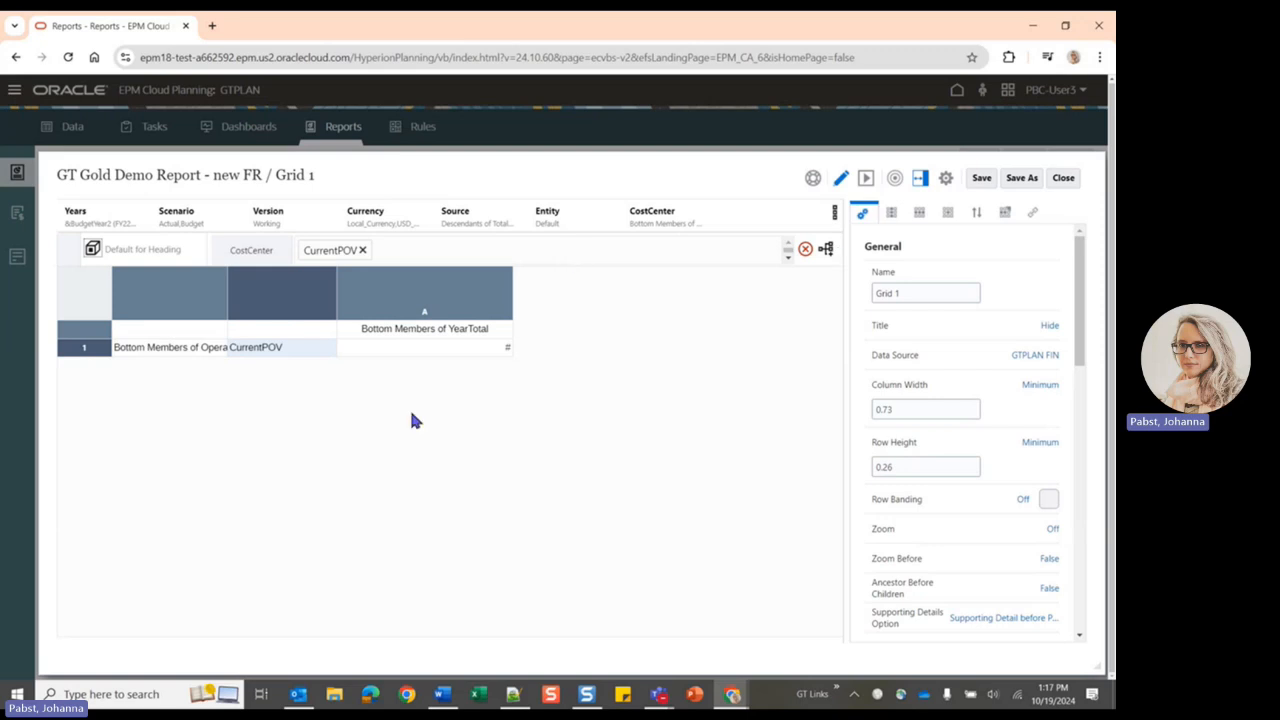
- Preview the grid with the default CostCenter heading, and return to editing
left_click(867, 180)
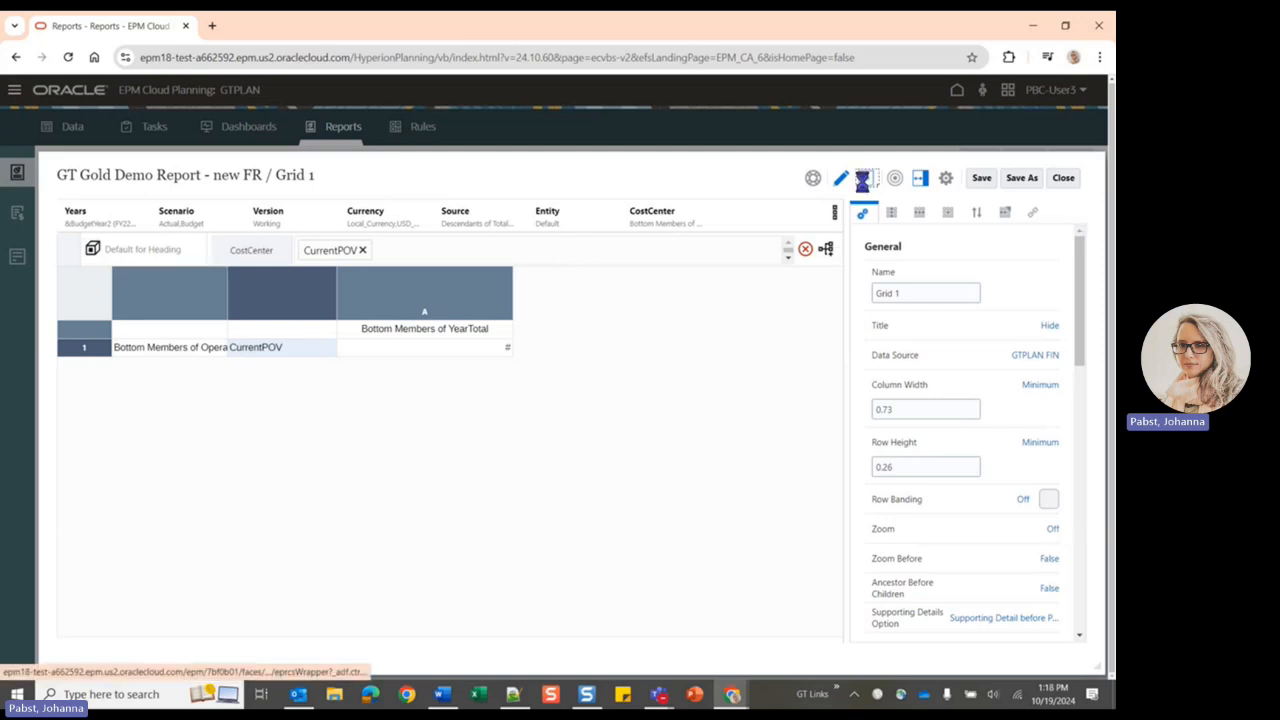
scroll(578, 316, "down", 2)
left_click(891, 179)
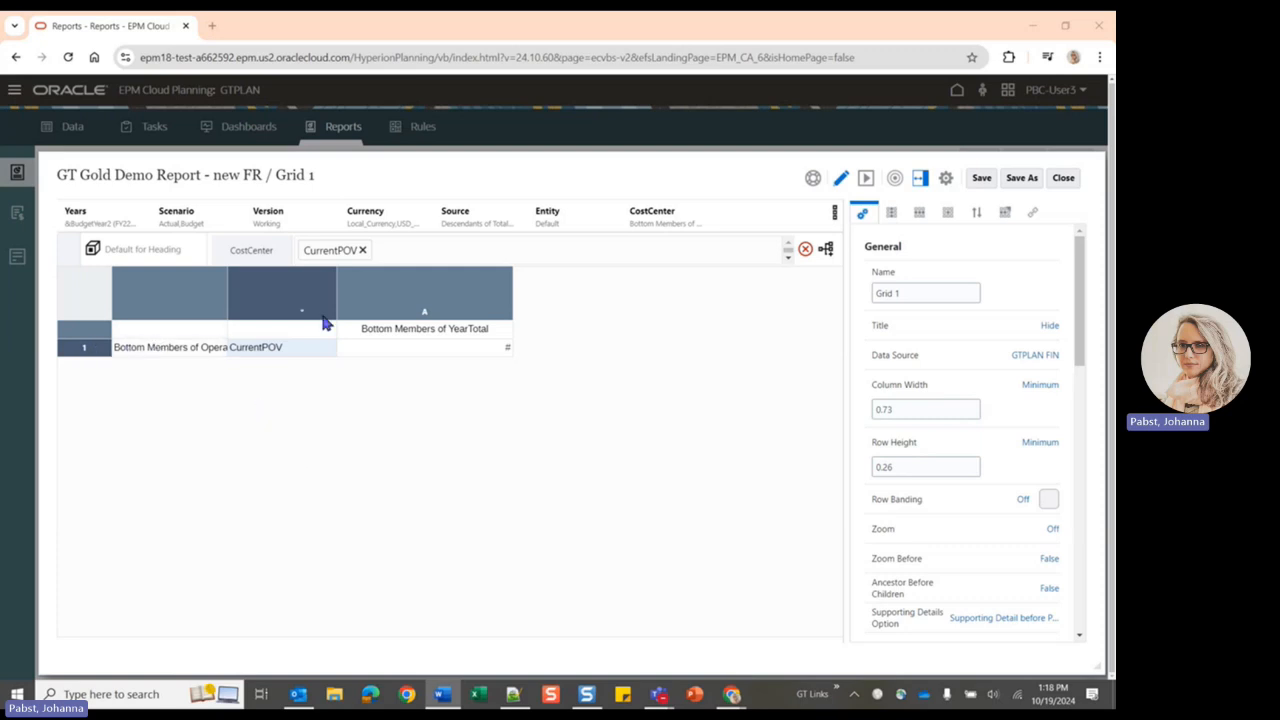
- Insert a data row after row 1 of the grid
left_click(88, 348)
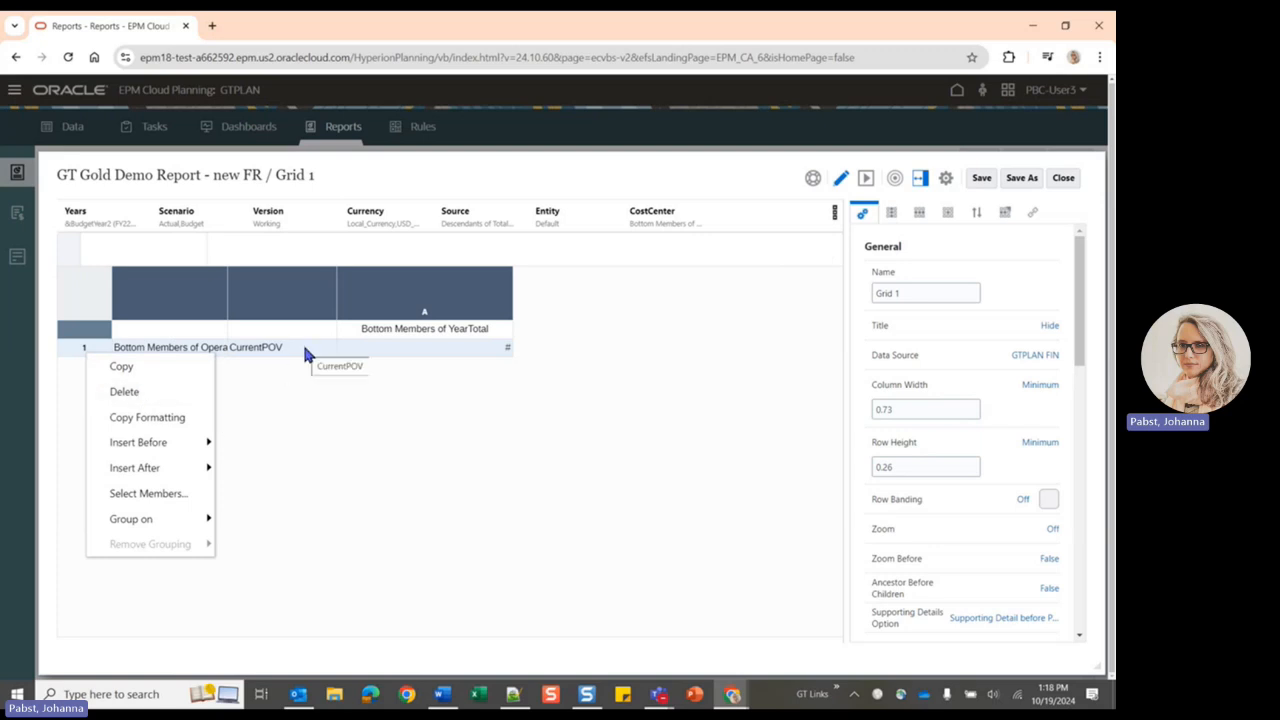
mouse_move(165, 470)
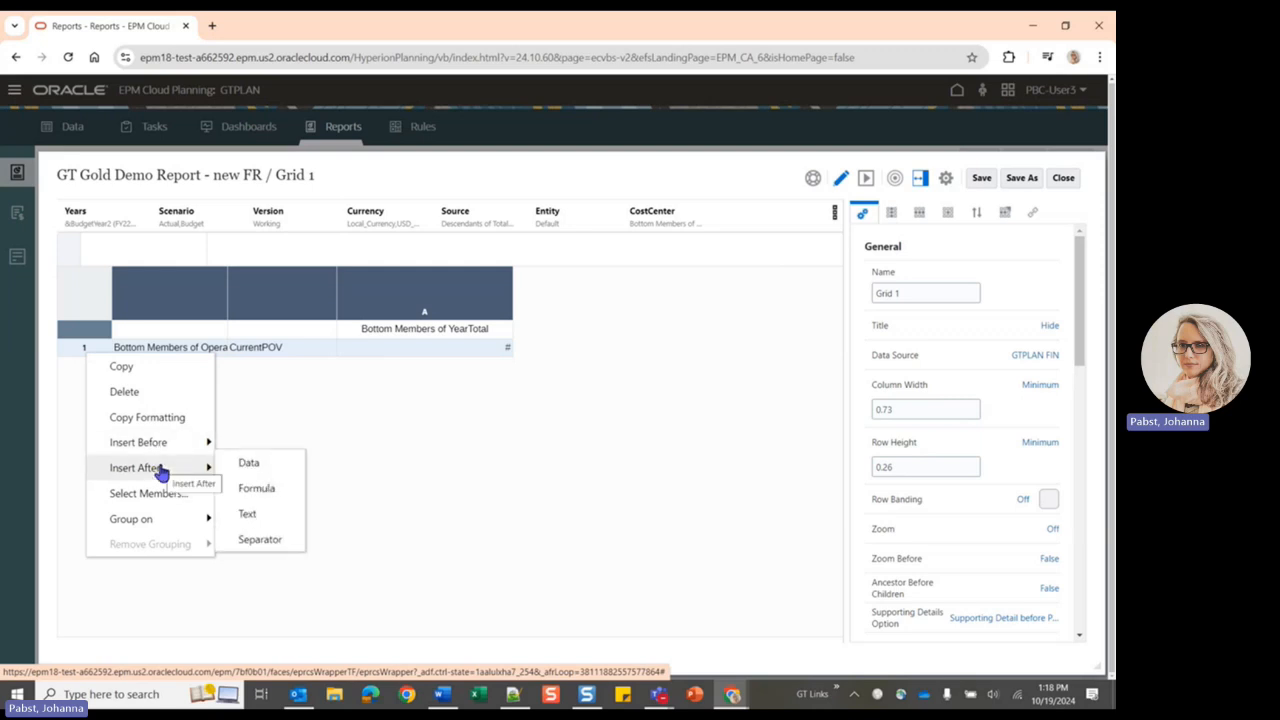
left_click(289, 465)
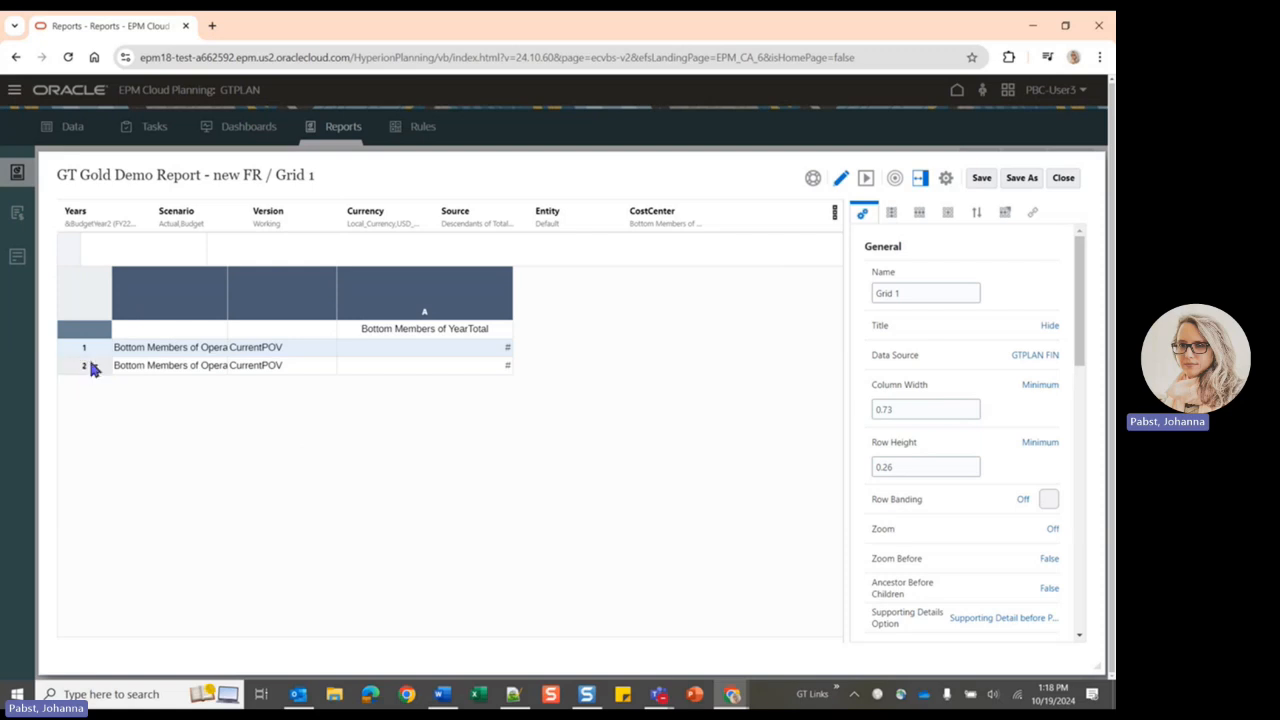
- Replace row 1's Account selection with the Net Income member
left_click(169, 349)
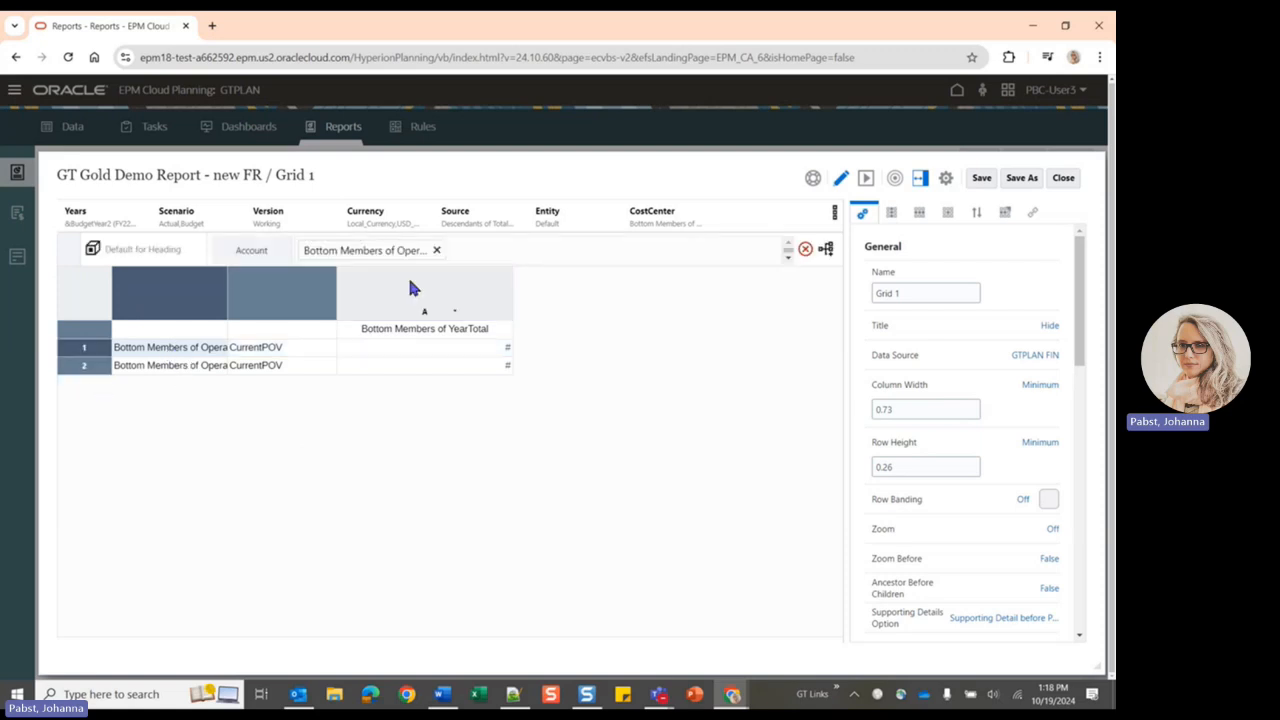
left_click(437, 256)
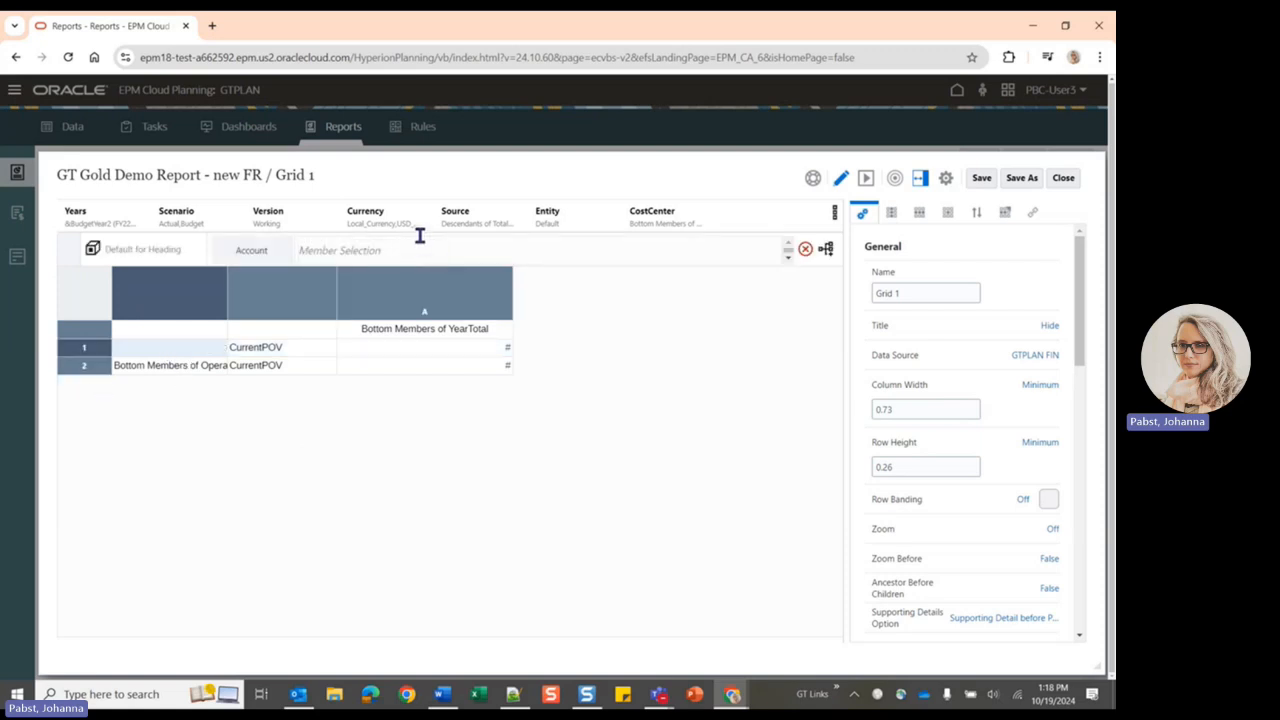
type("Net Inc")
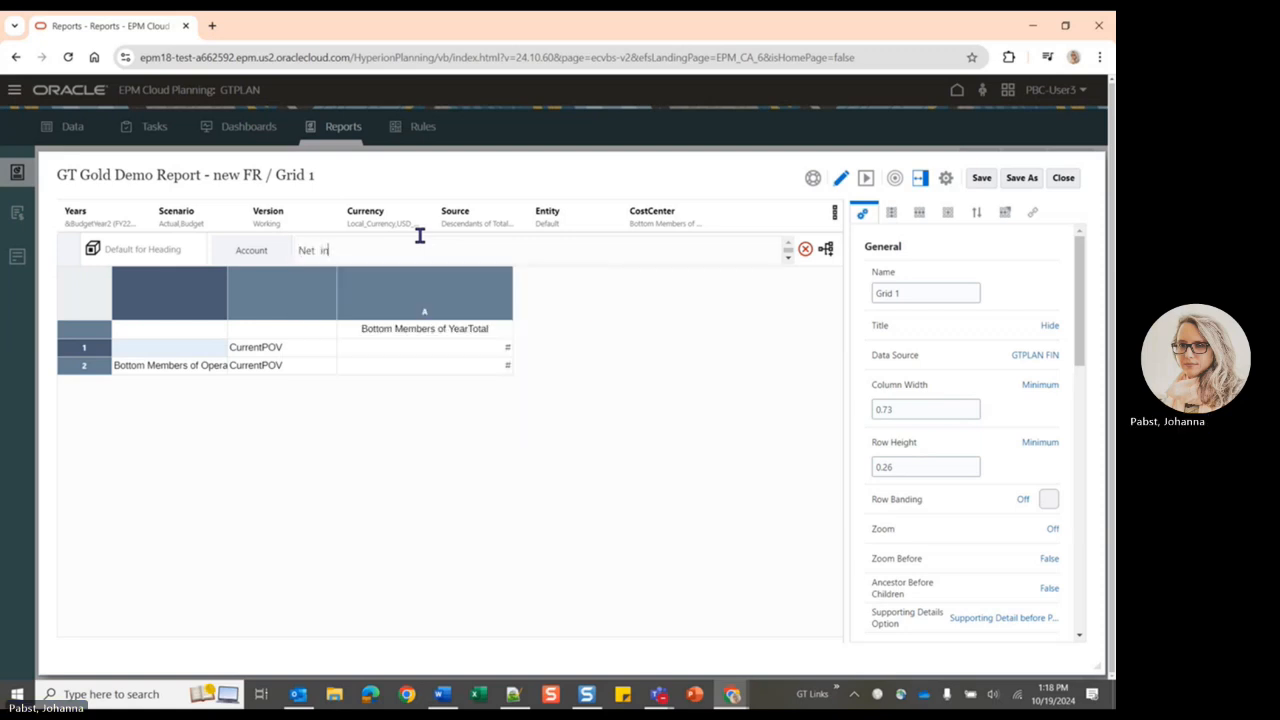
type("n")
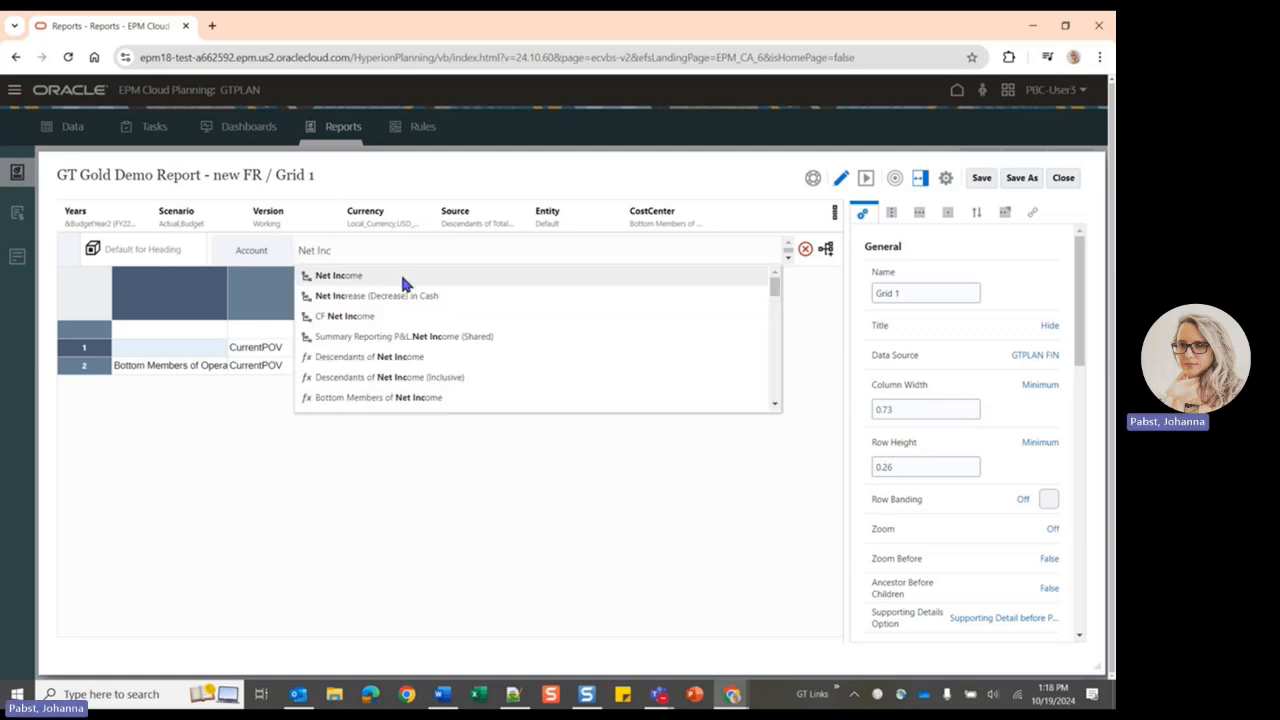
left_click(404, 276)
- Replace row 2's Account selection with the Operating Income member, searching the member selector for "operating"
left_click(291, 345)
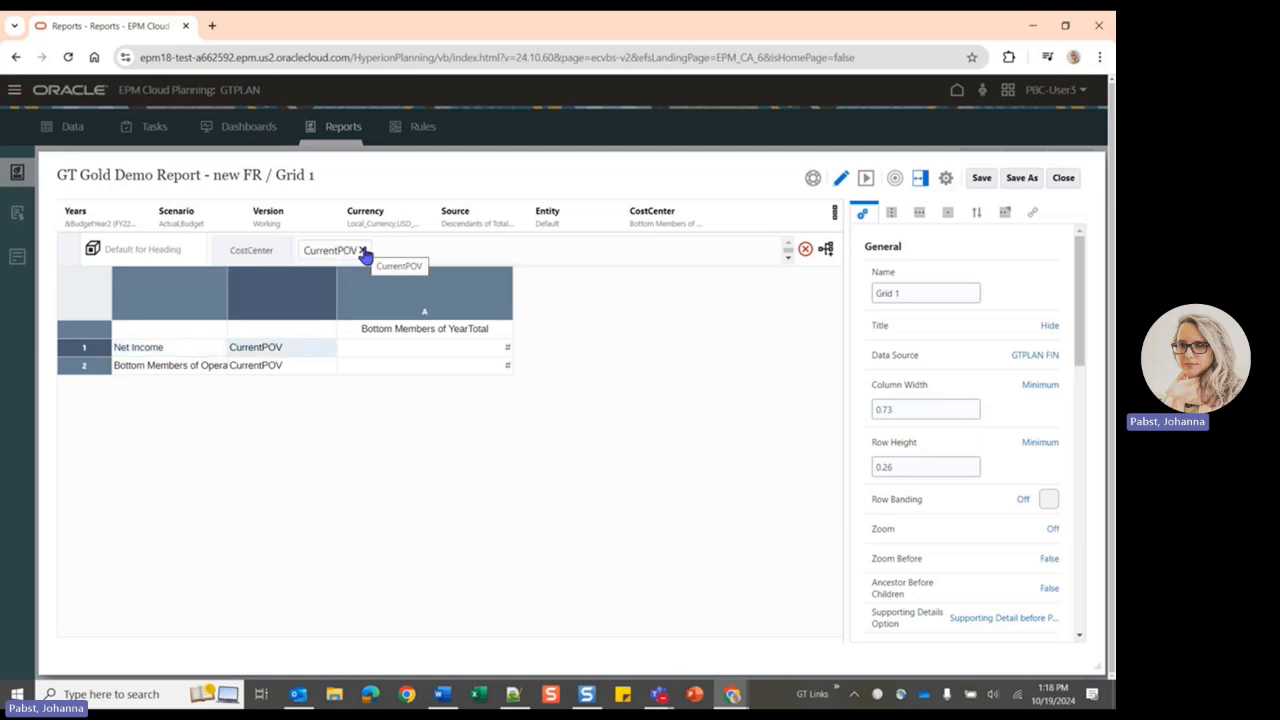
left_click(163, 366)
left_click(160, 350)
left_click(163, 367)
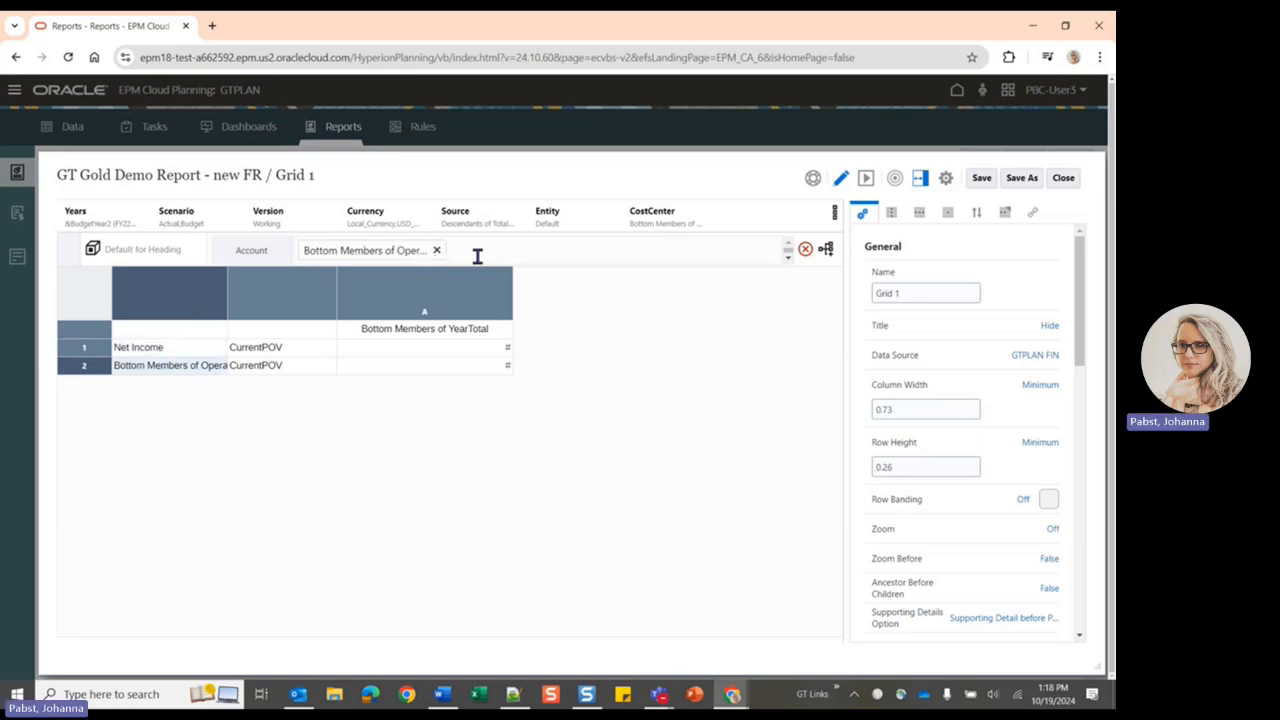
left_click(438, 251)
left_click(825, 249)
left_click(518, 308)
type("operating")
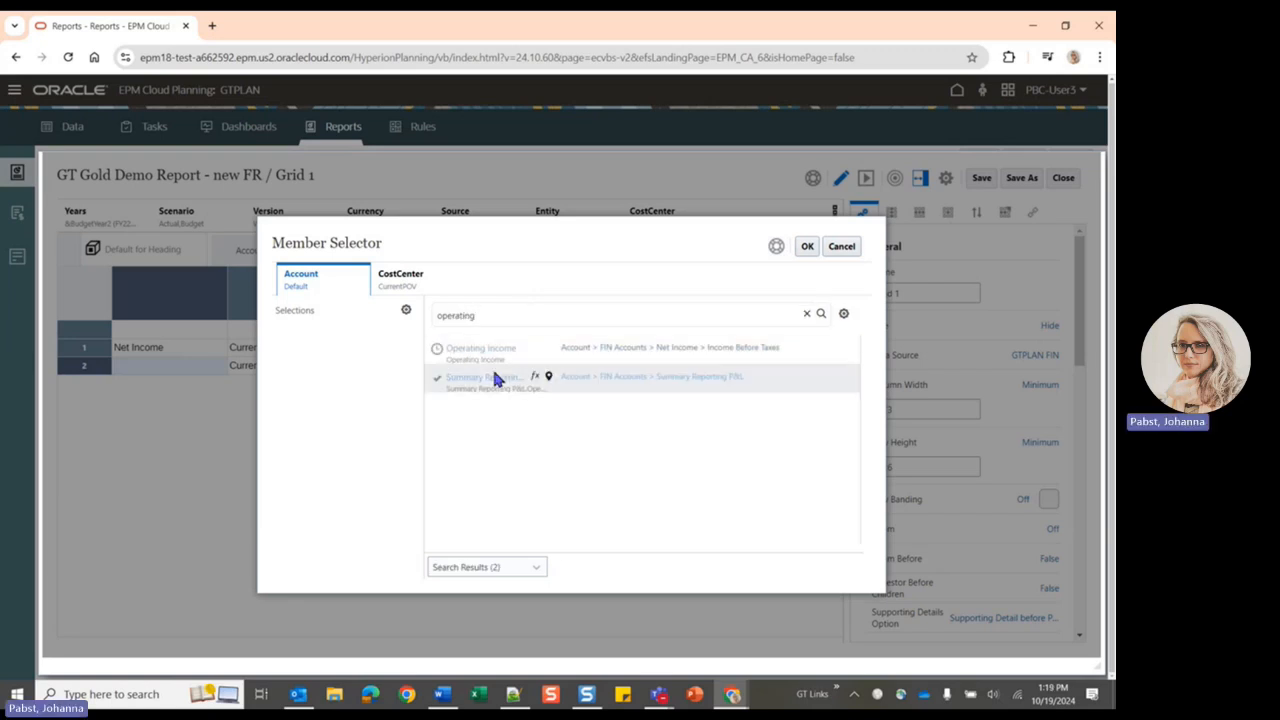
left_click(435, 350)
left_click(808, 250)
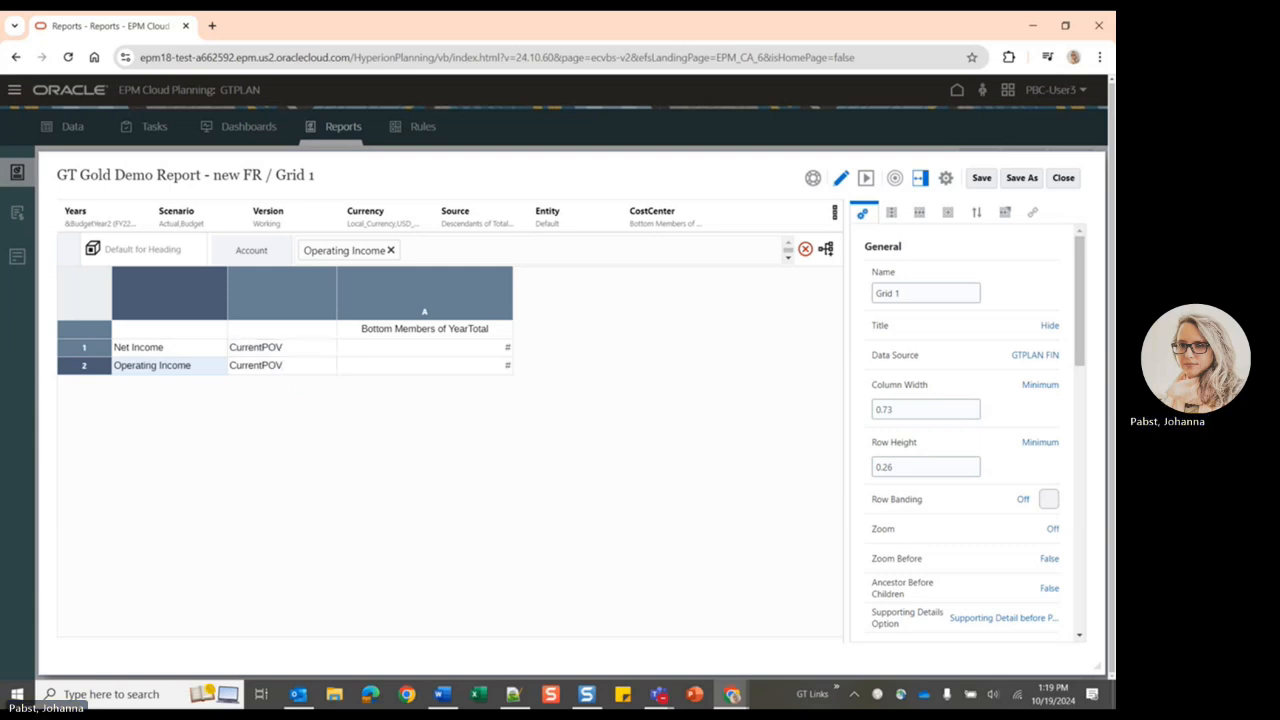
- Save row 1's CostCenter selection CurrentPOV as a saved selection named CurPOV and apply it to the row
left_click(280, 348)
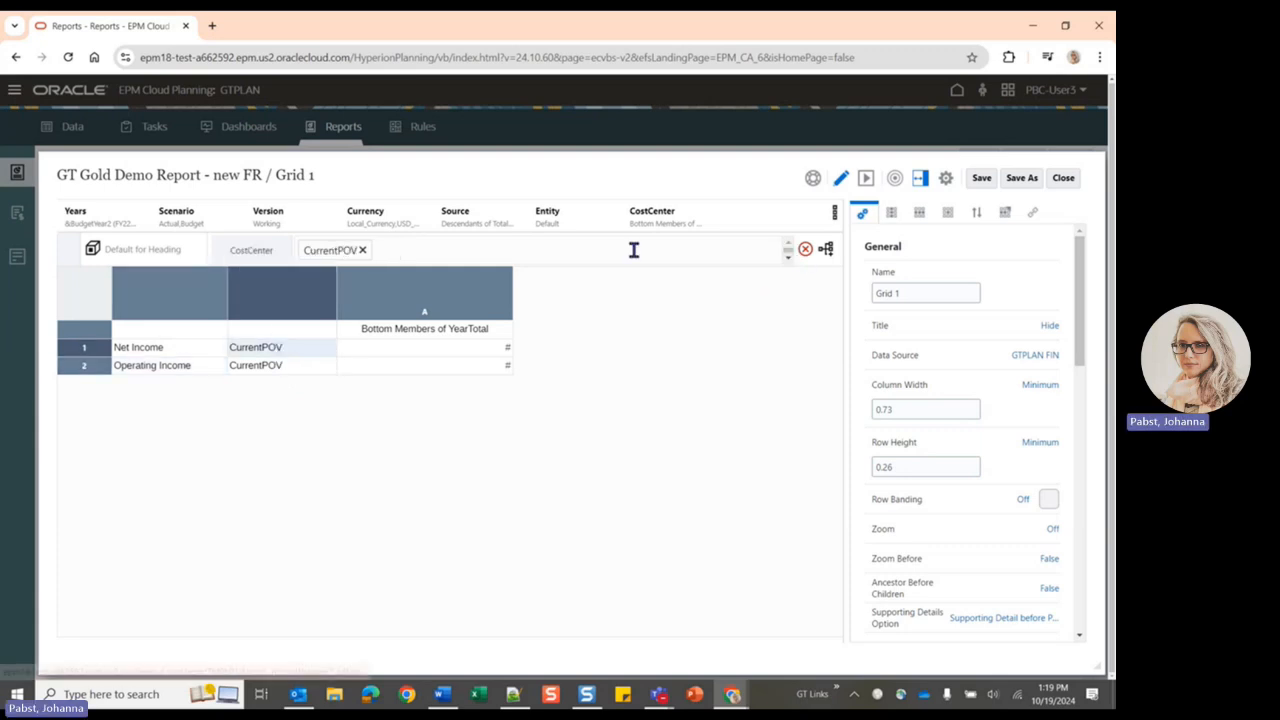
left_click(826, 250)
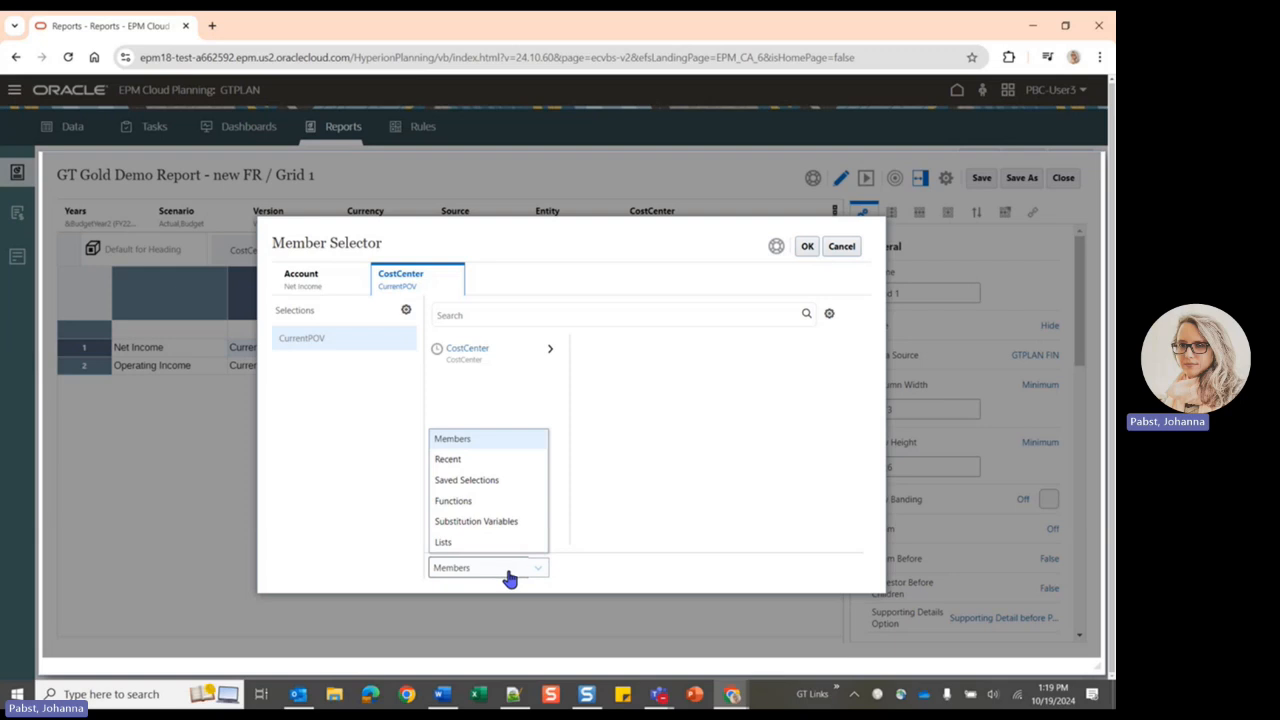
left_click(492, 479)
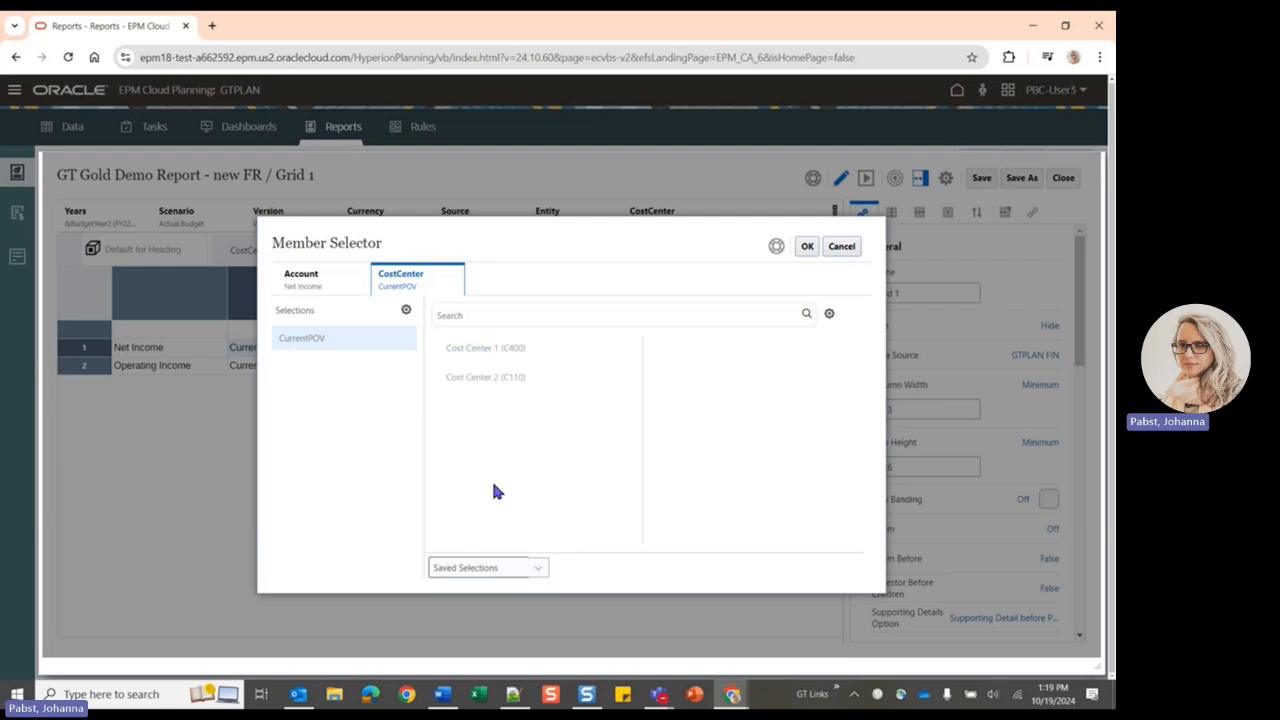
left_click(405, 312)
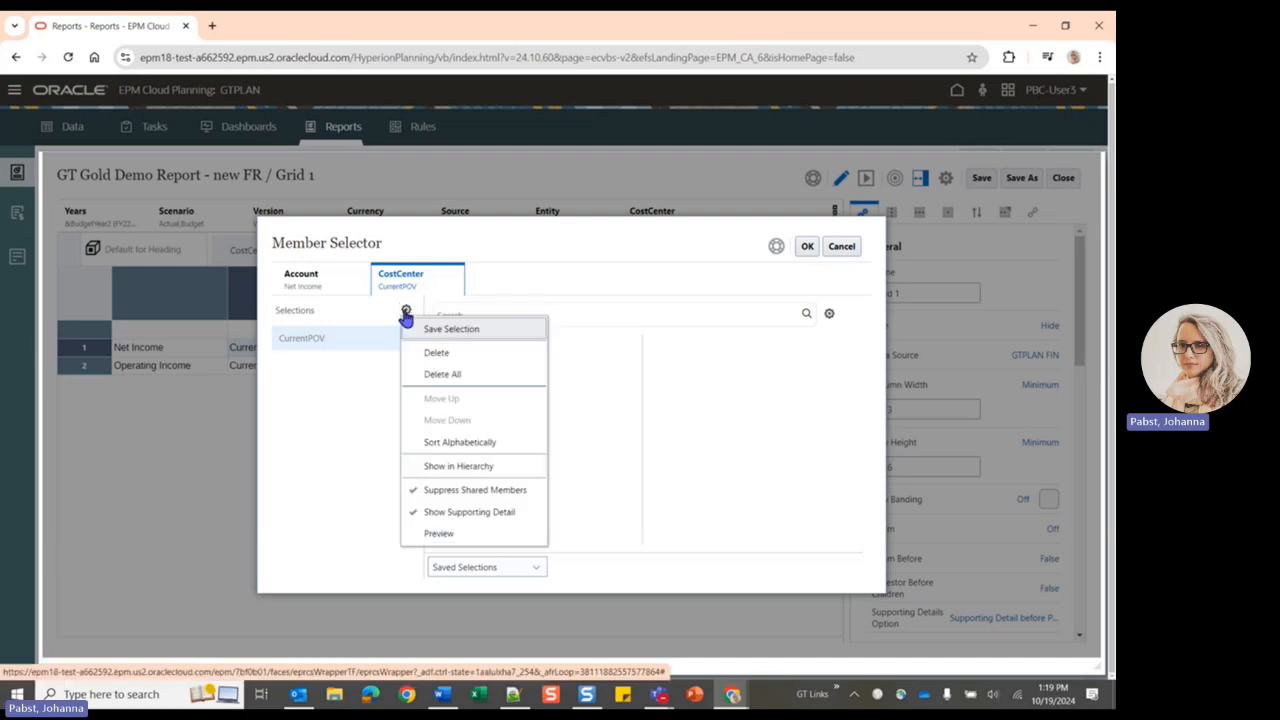
left_click(463, 332)
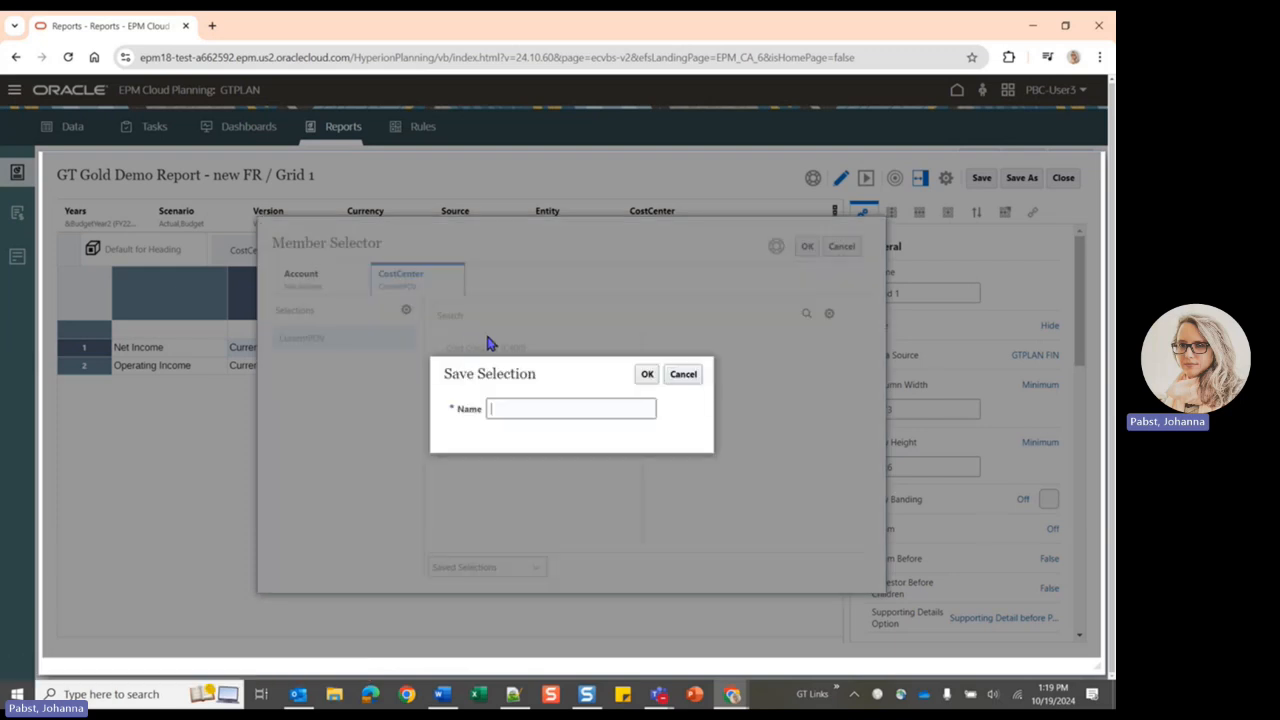
type("Cur")
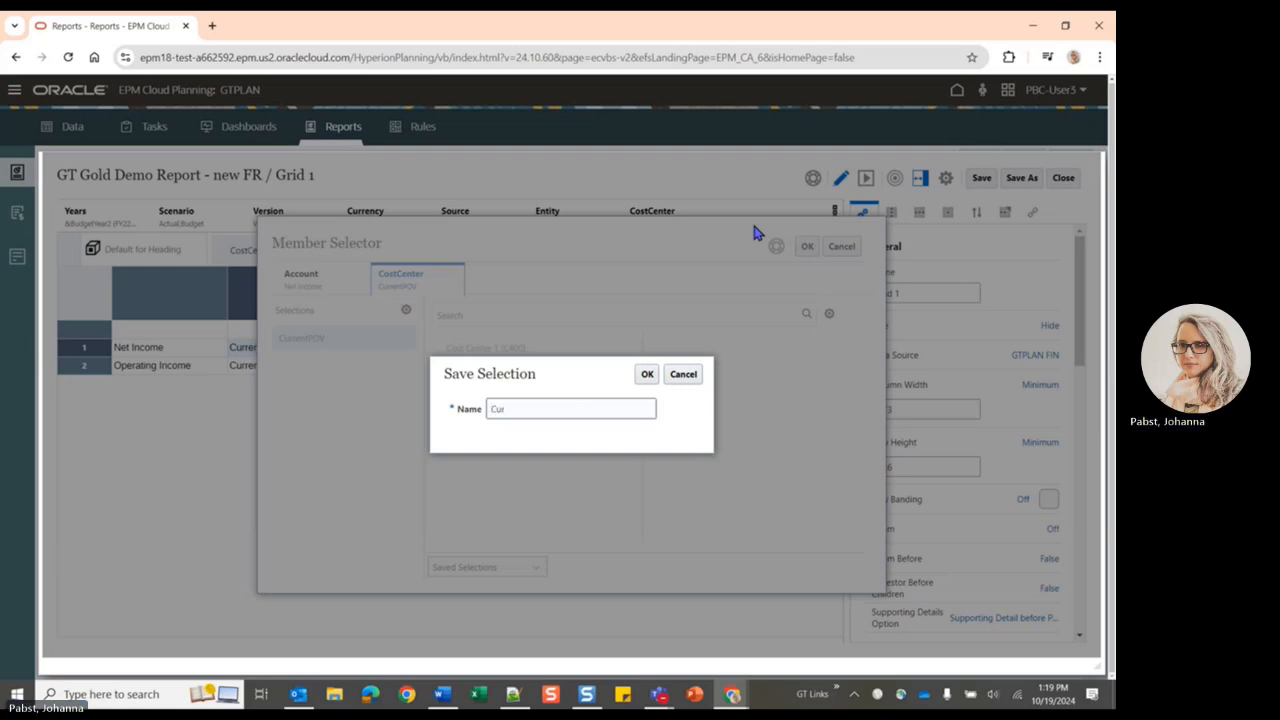
type("POV")
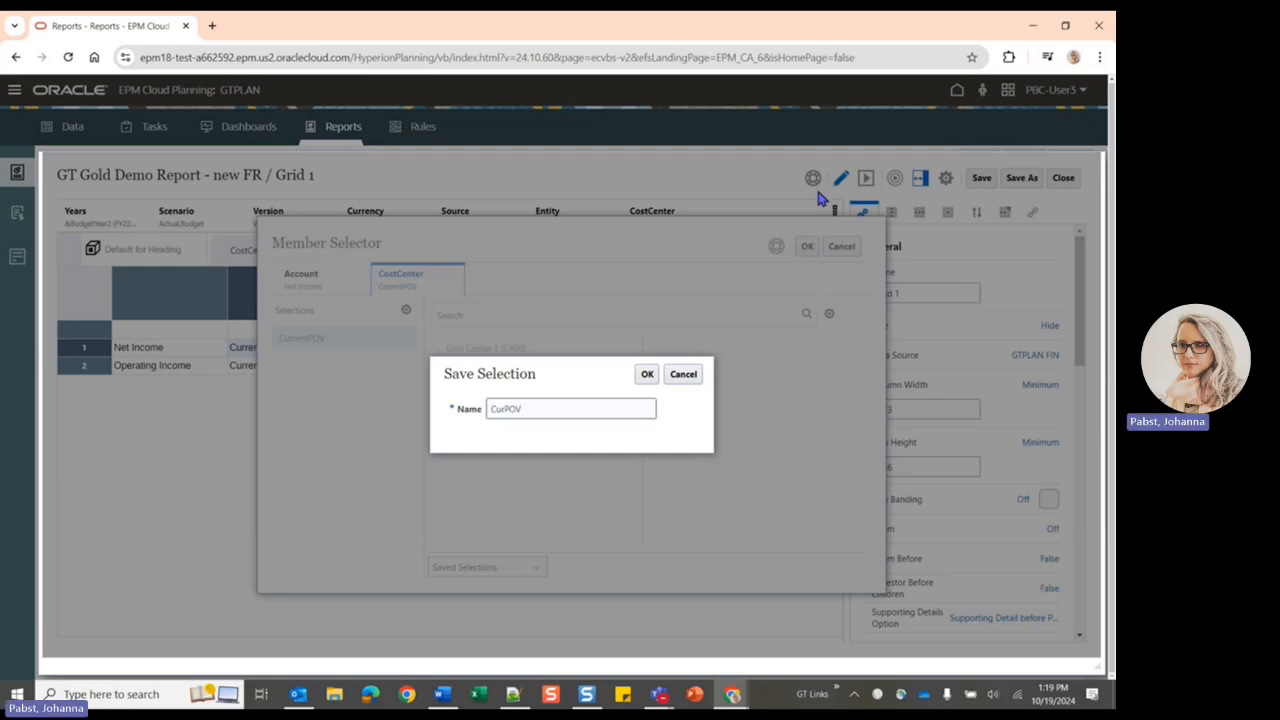
left_click(647, 374)
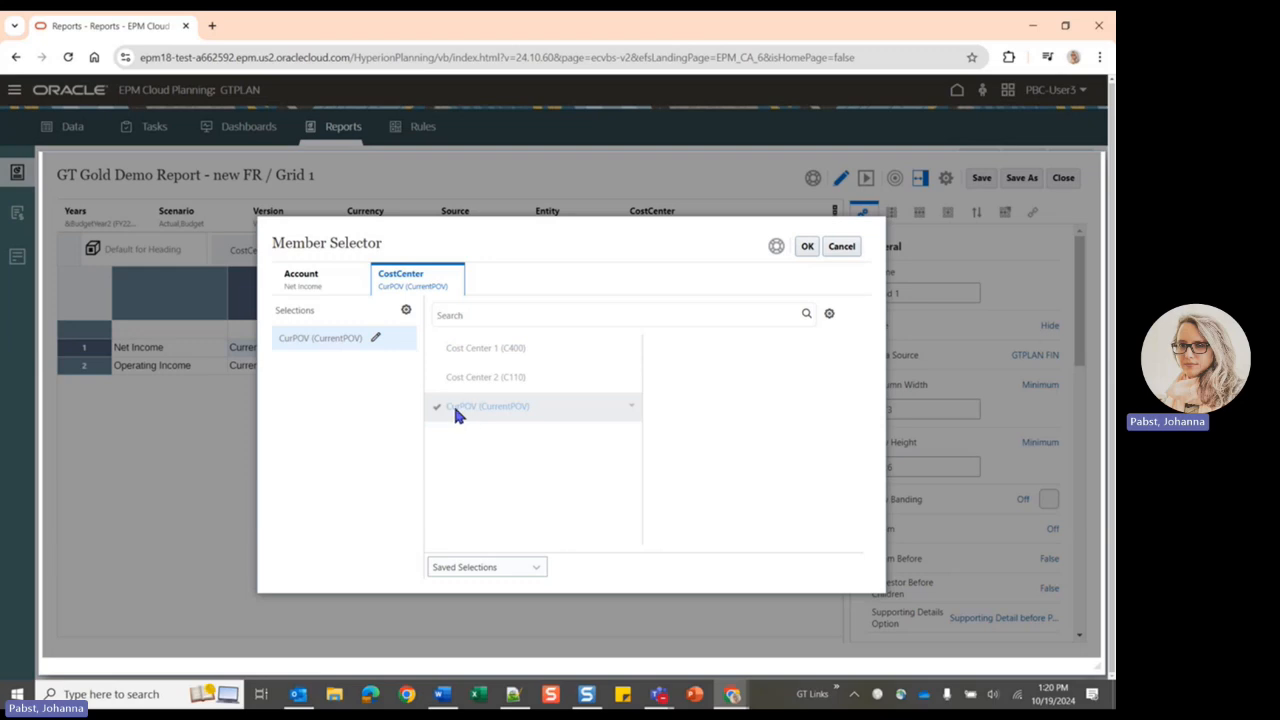
left_click(808, 247)
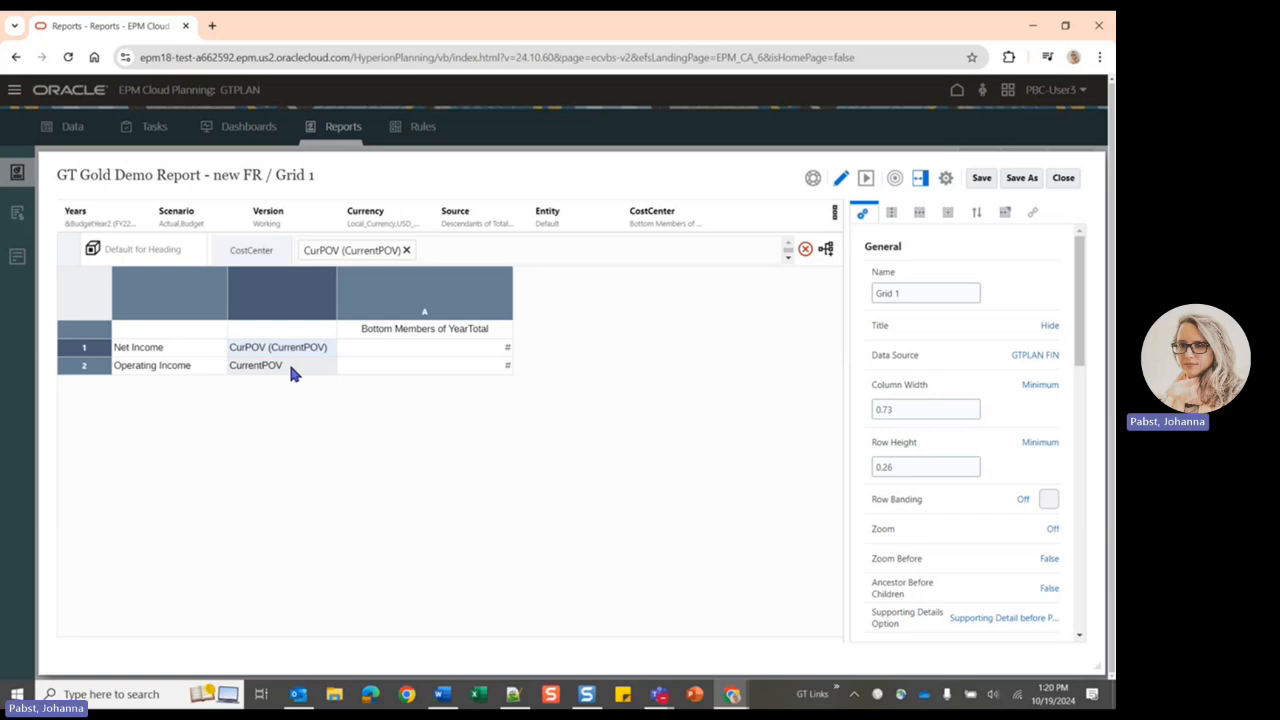
- Replace row 2's CostCenter selection with the saved selection CurPOV and remove the separate CurrentPOV entry
left_click(288, 362)
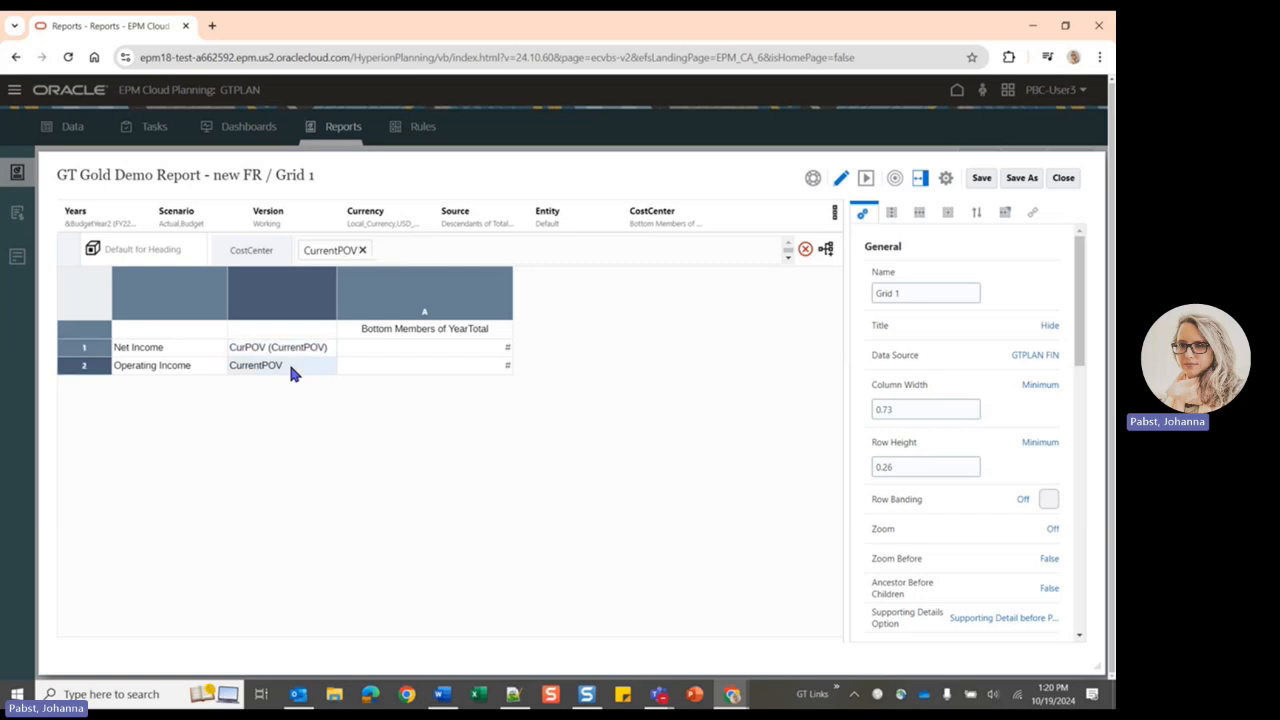
left_click(827, 249)
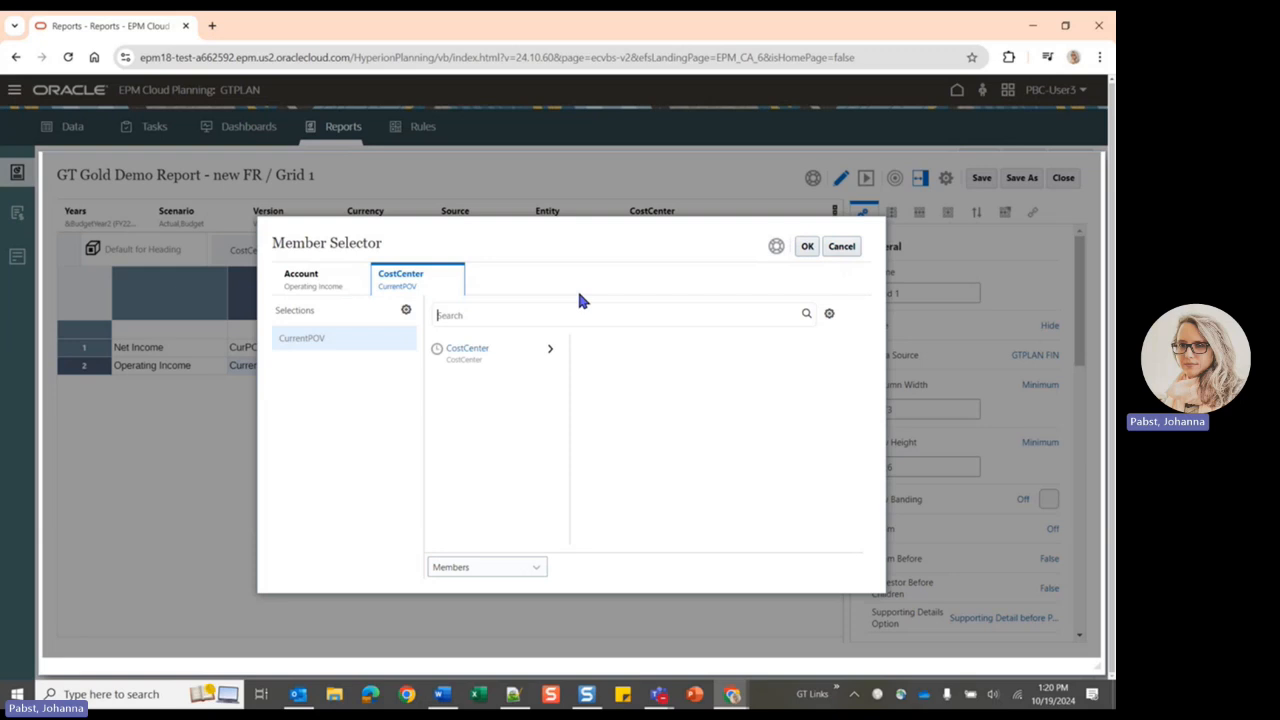
left_click(490, 574)
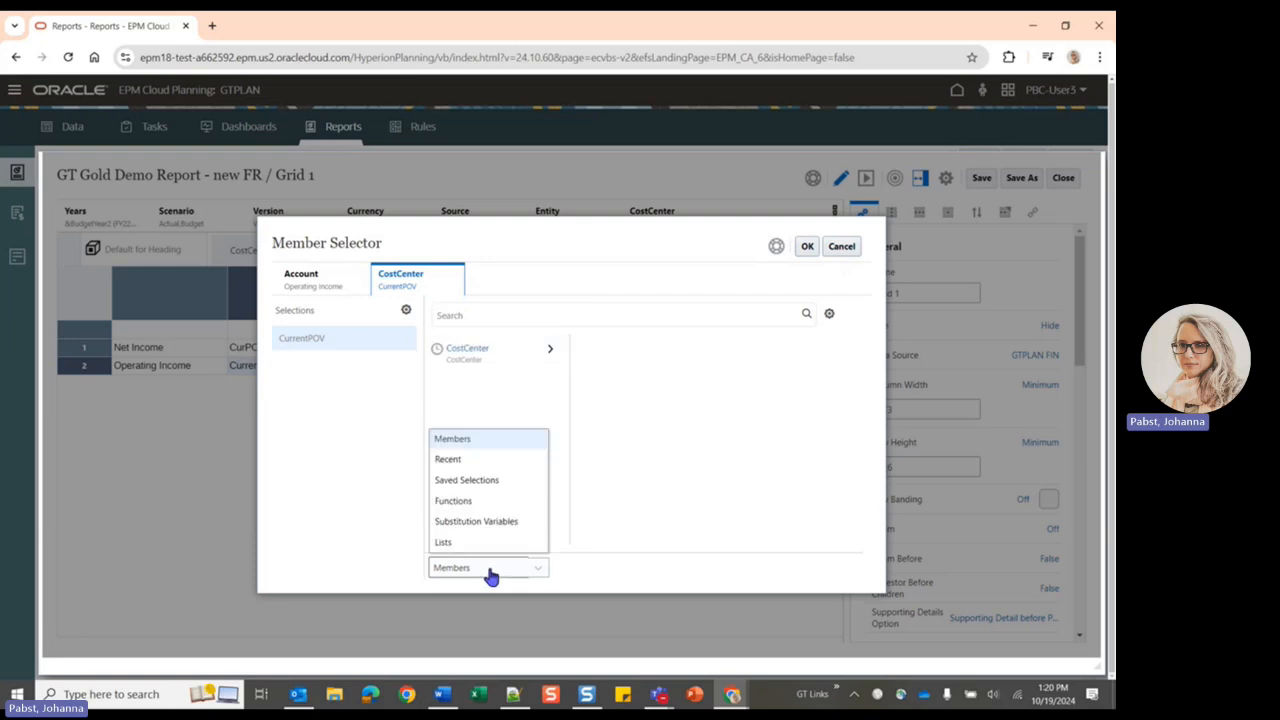
left_click(465, 480)
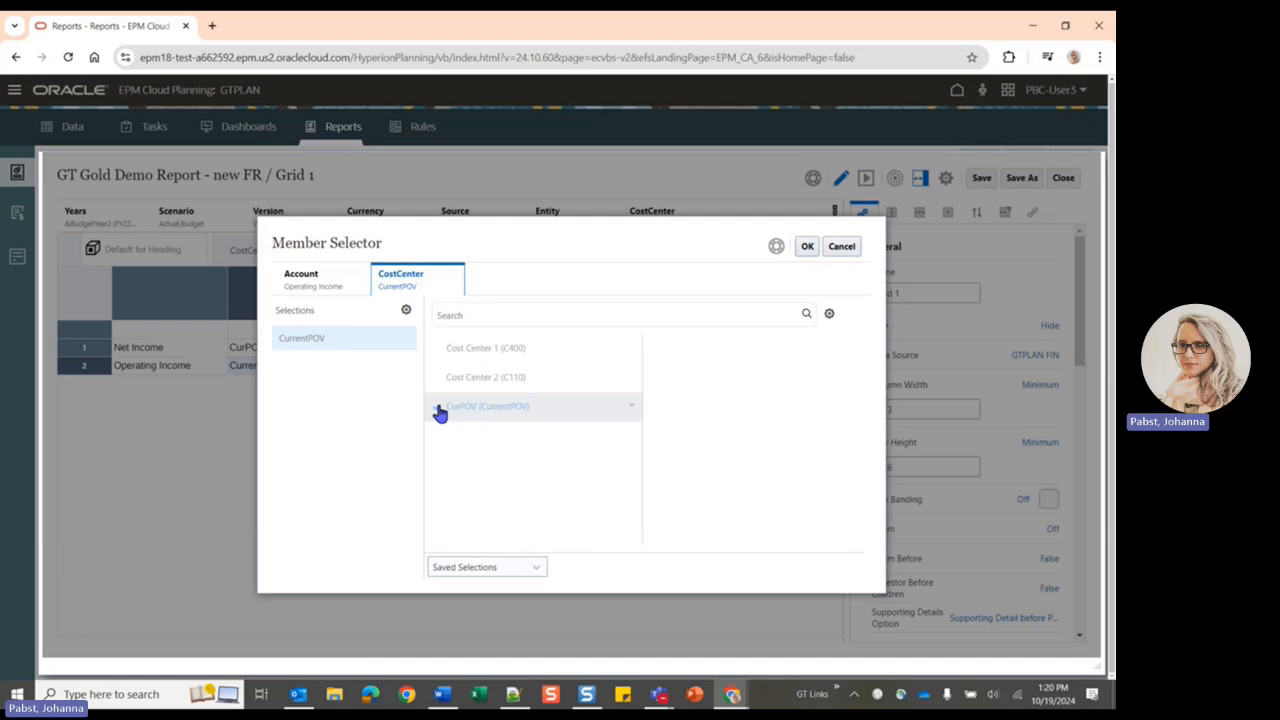
left_click(438, 409)
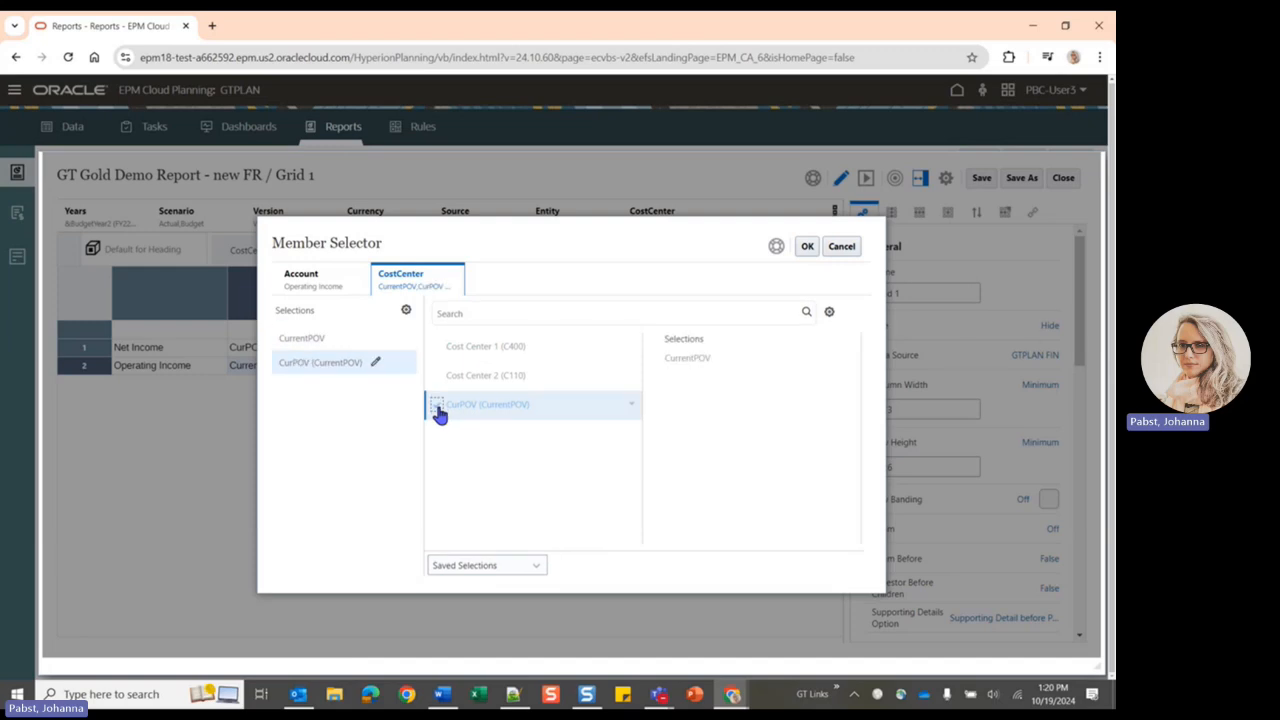
left_click(808, 248)
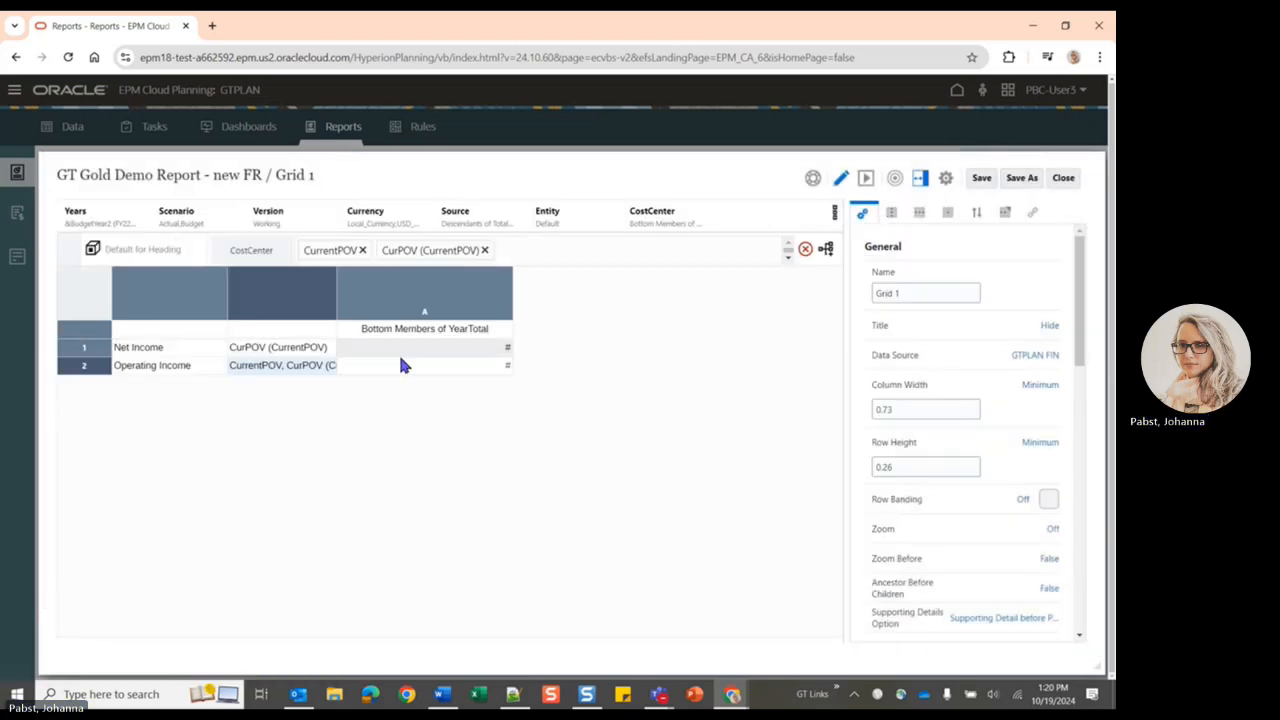
left_click(363, 250)
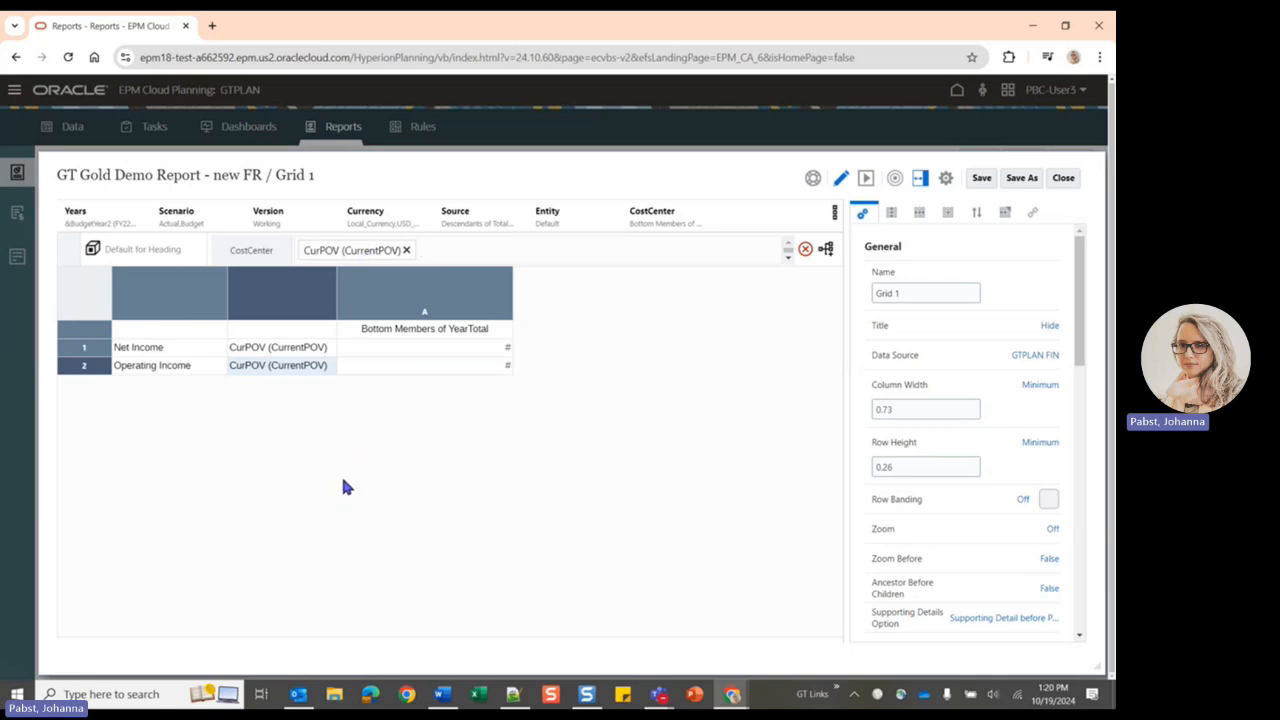
- Edit the saved selection CurPOV from row 1's CostCenter, replacing CurrentPOV with the Manufacturing member C115
left_click(280, 350)
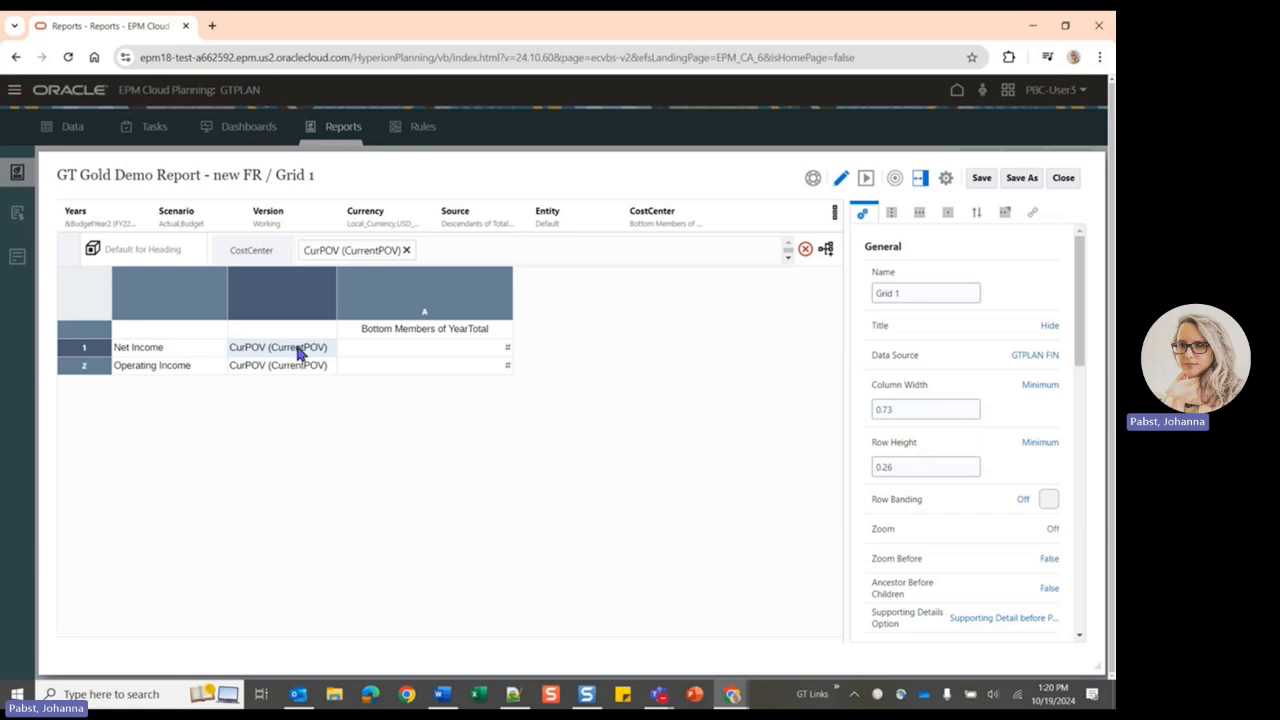
left_click(828, 249)
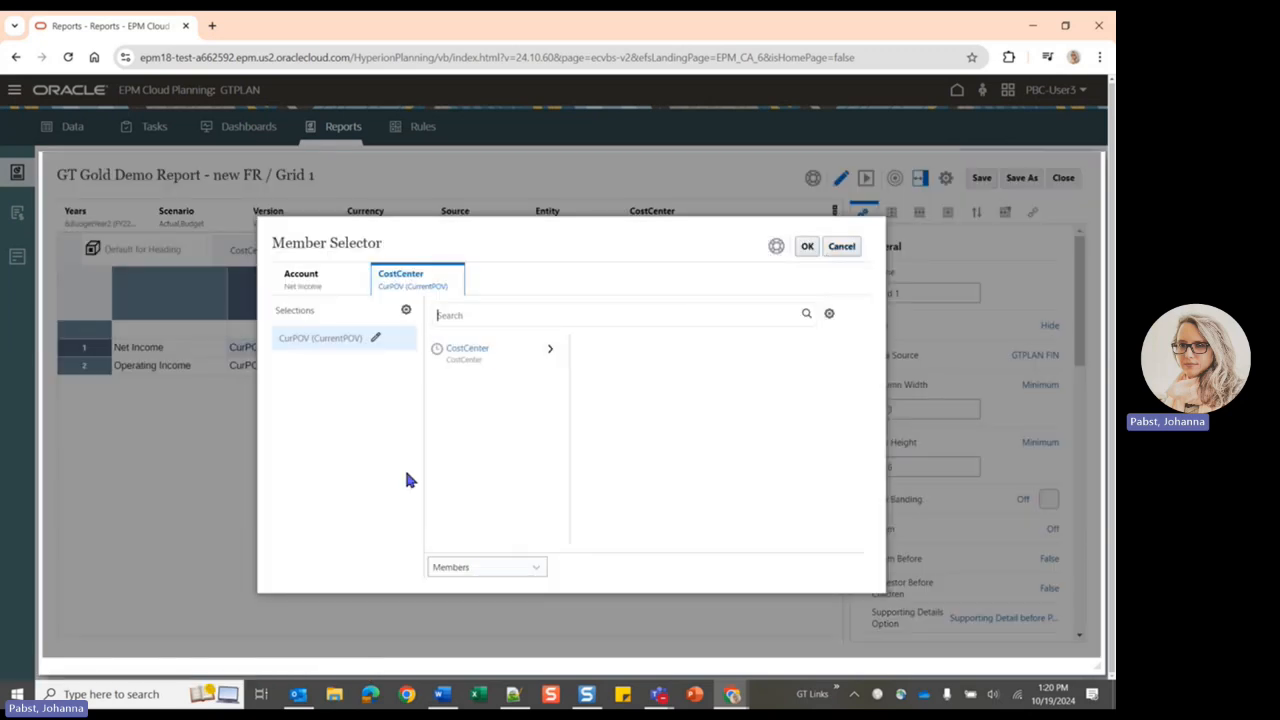
left_click(375, 345)
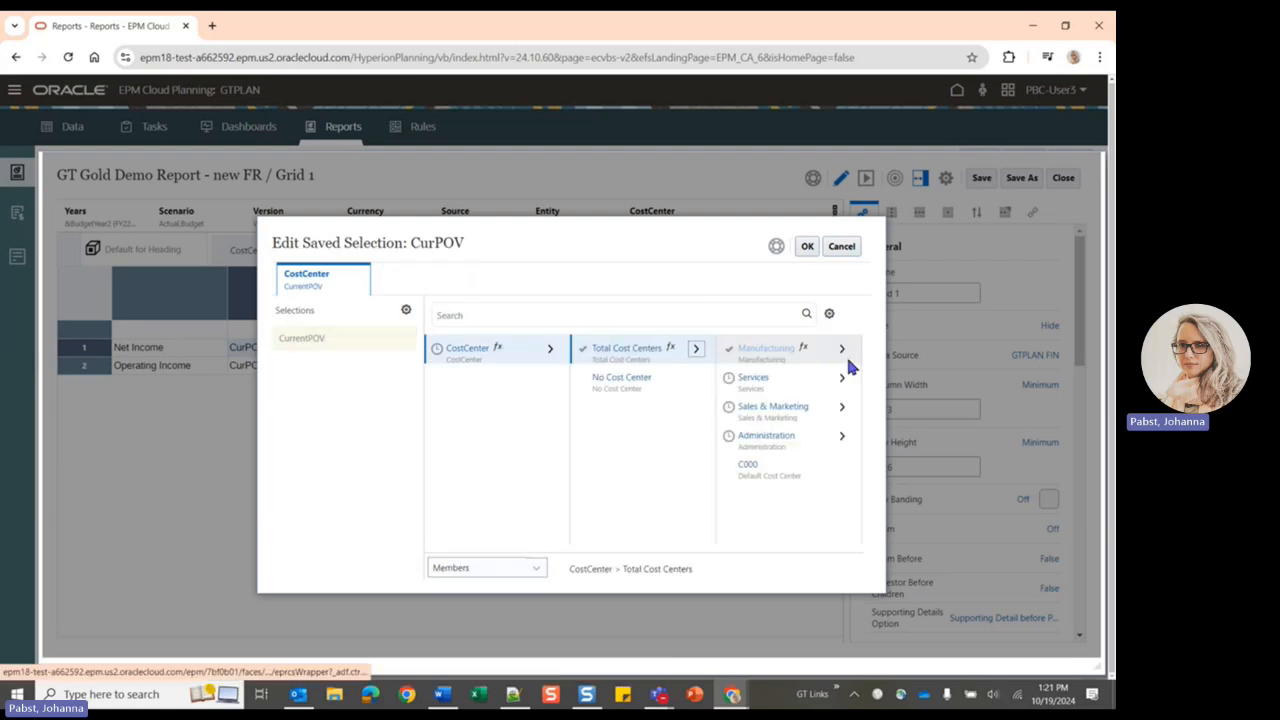
left_click(841, 349)
left_click(728, 437)
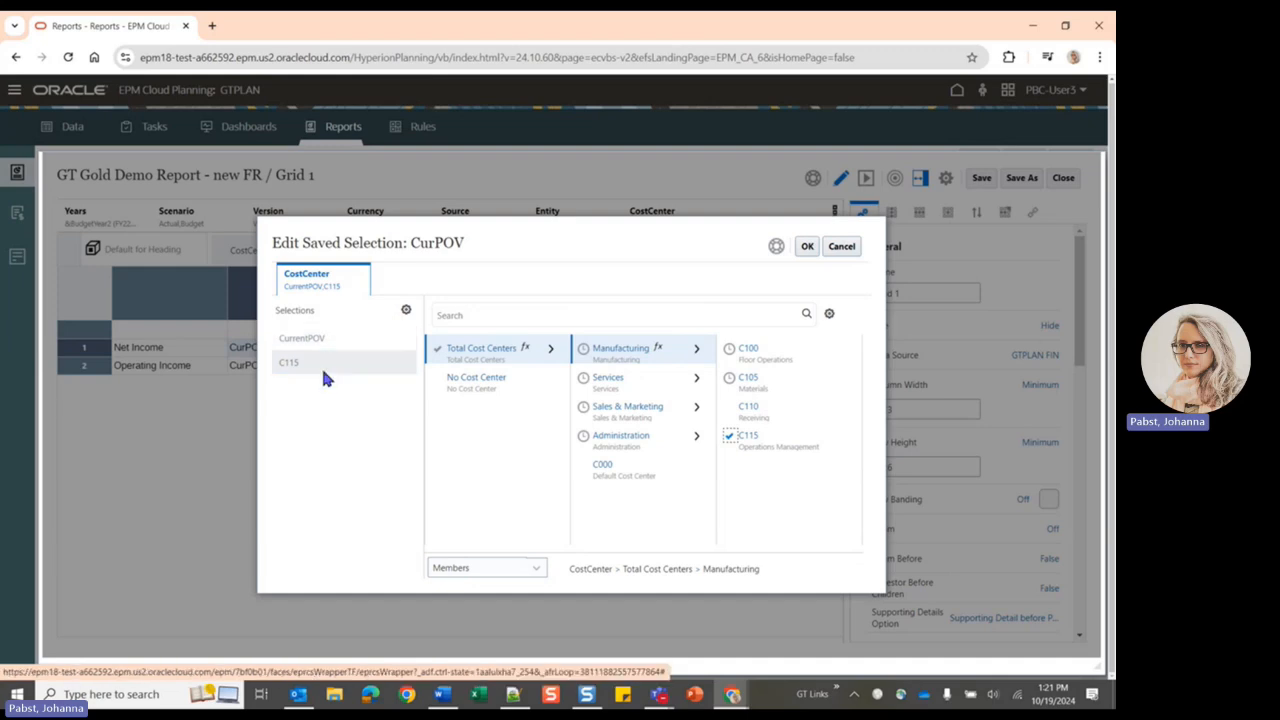
left_click(321, 365)
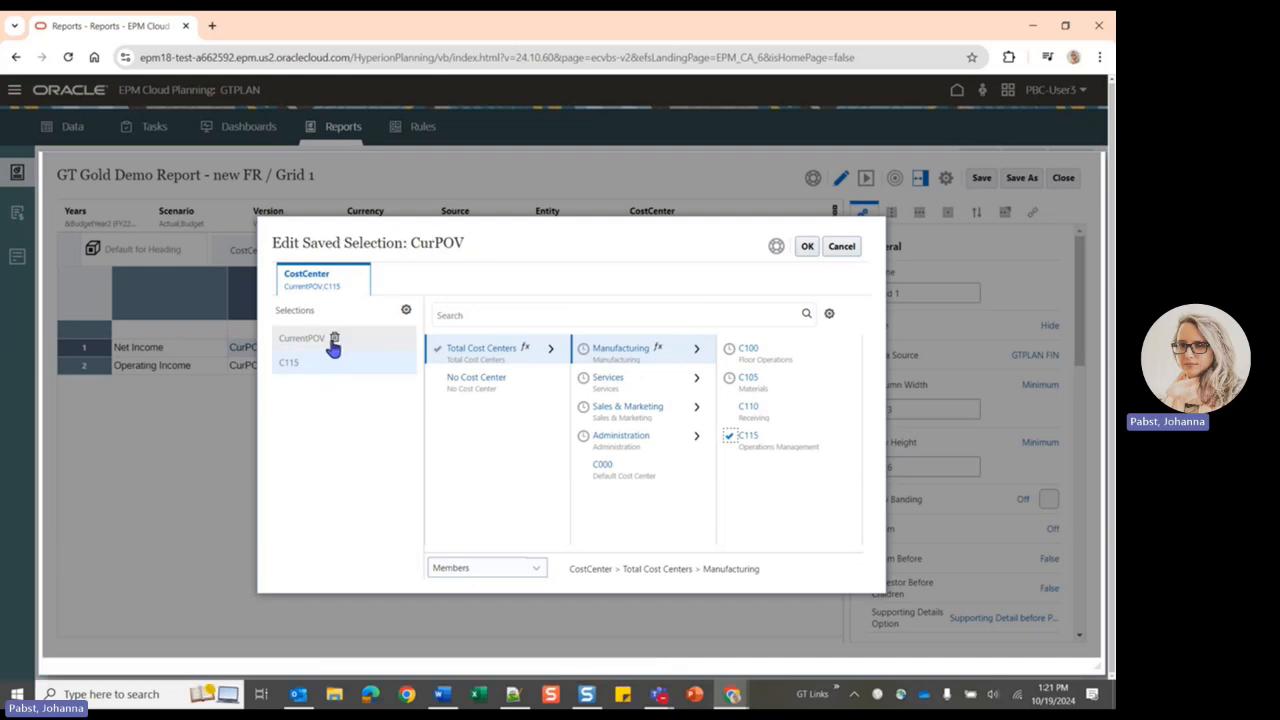
left_click(333, 340)
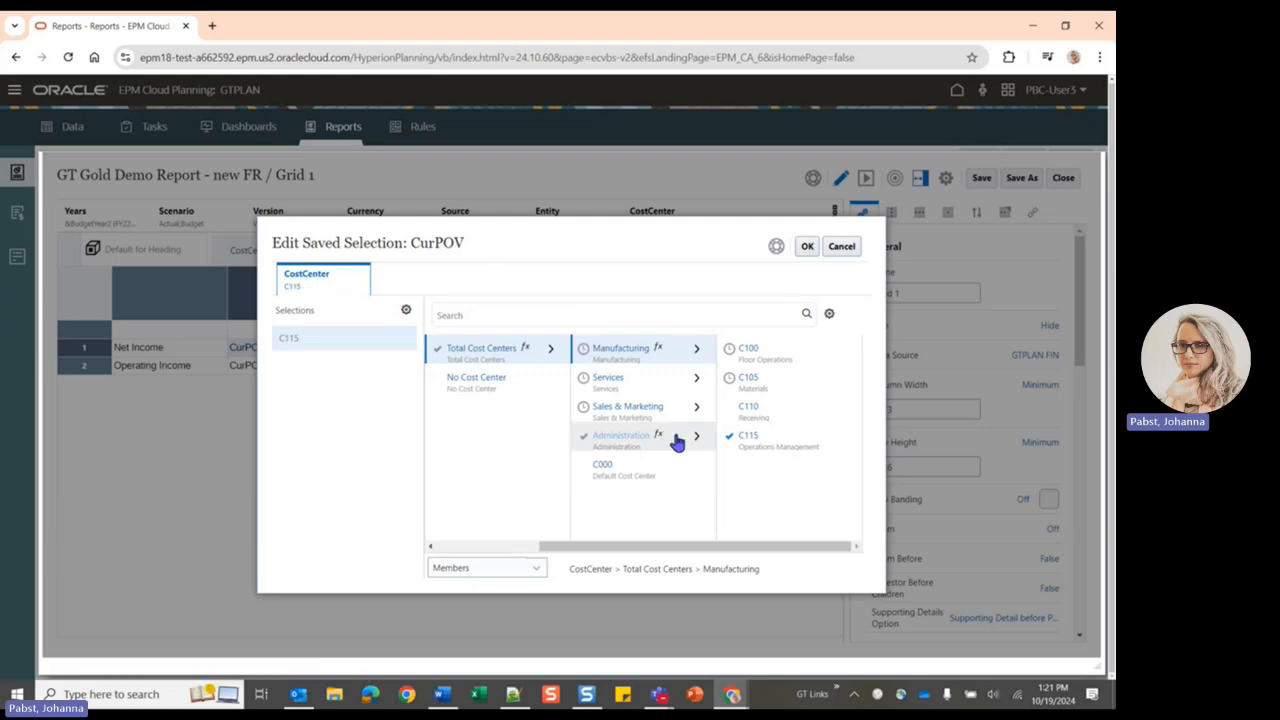
left_click(807, 247)
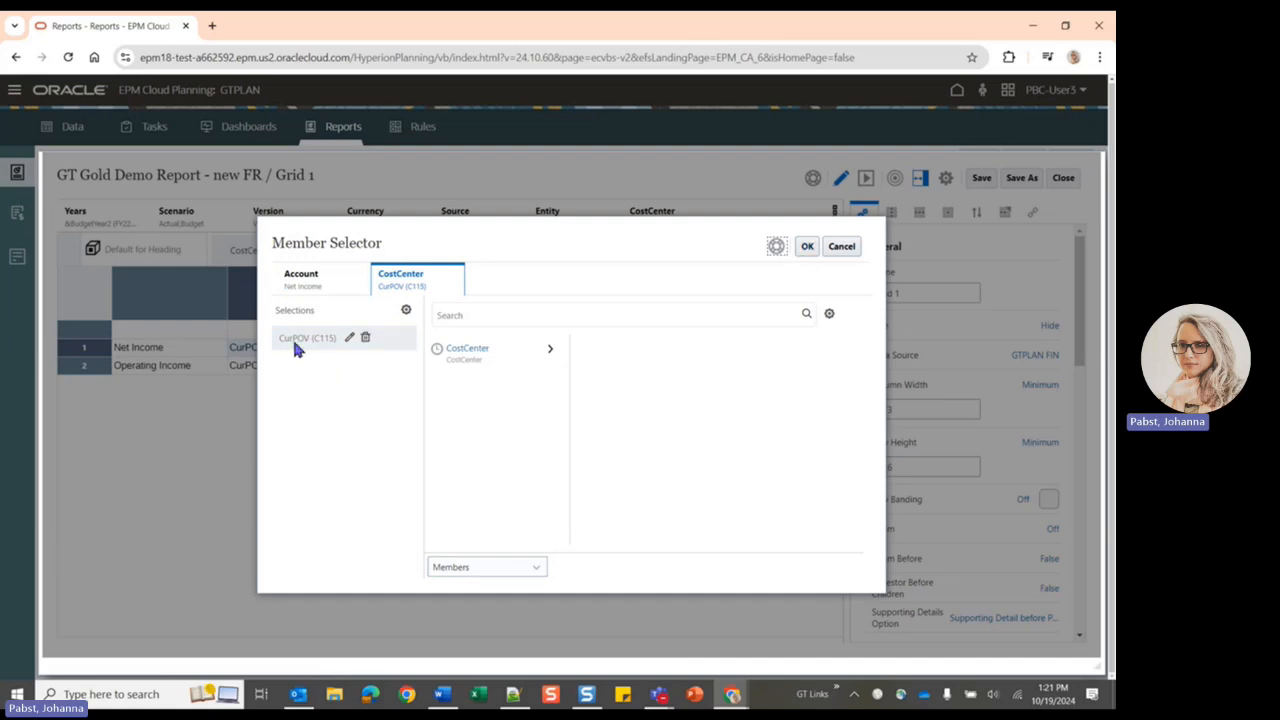
left_click(333, 345)
left_click(807, 247)
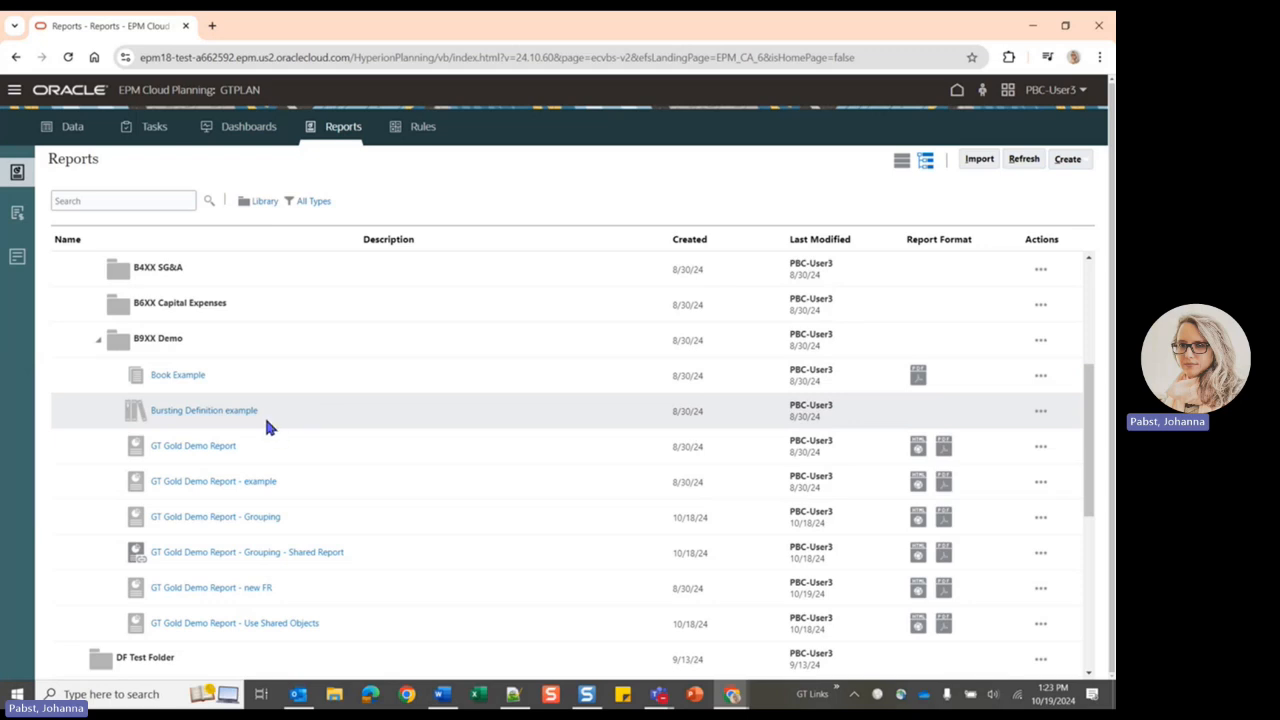
- Open the report GT Gold Demo Report - Grouping and switch its Grid 1 to editing
left_click(266, 518)
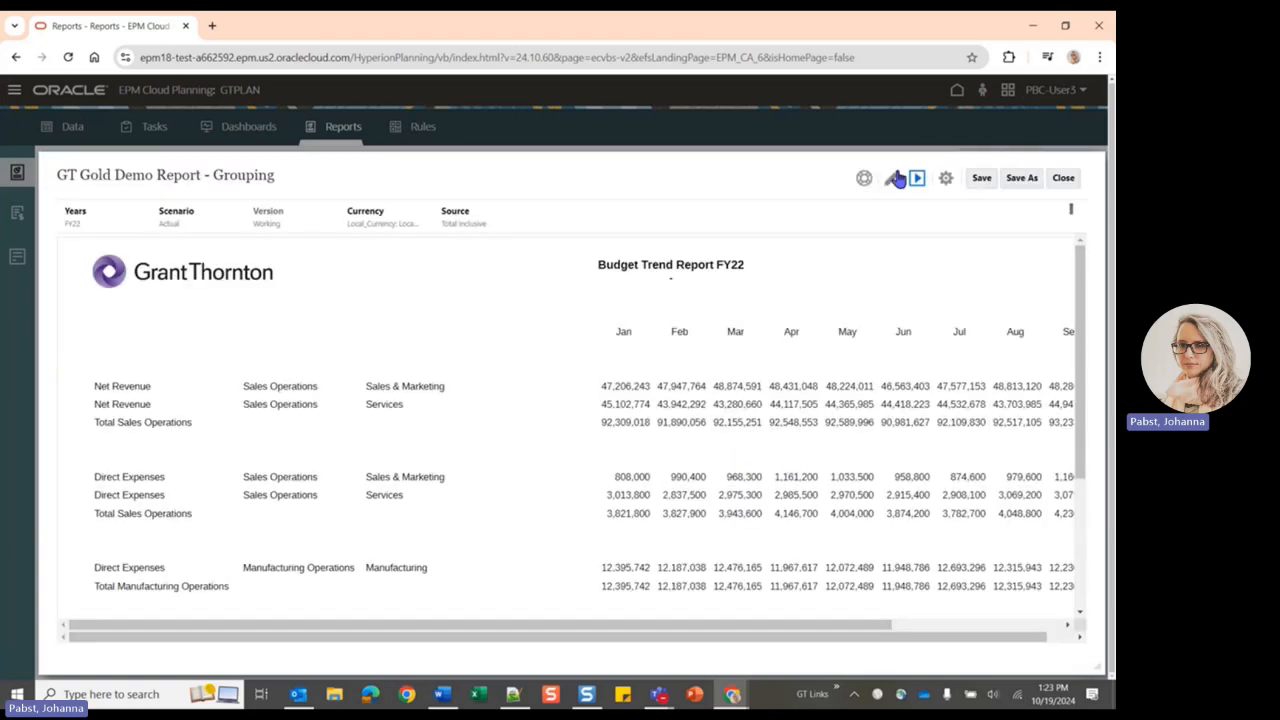
left_click(895, 178)
mouse_move(754, 302)
left_click(799, 296)
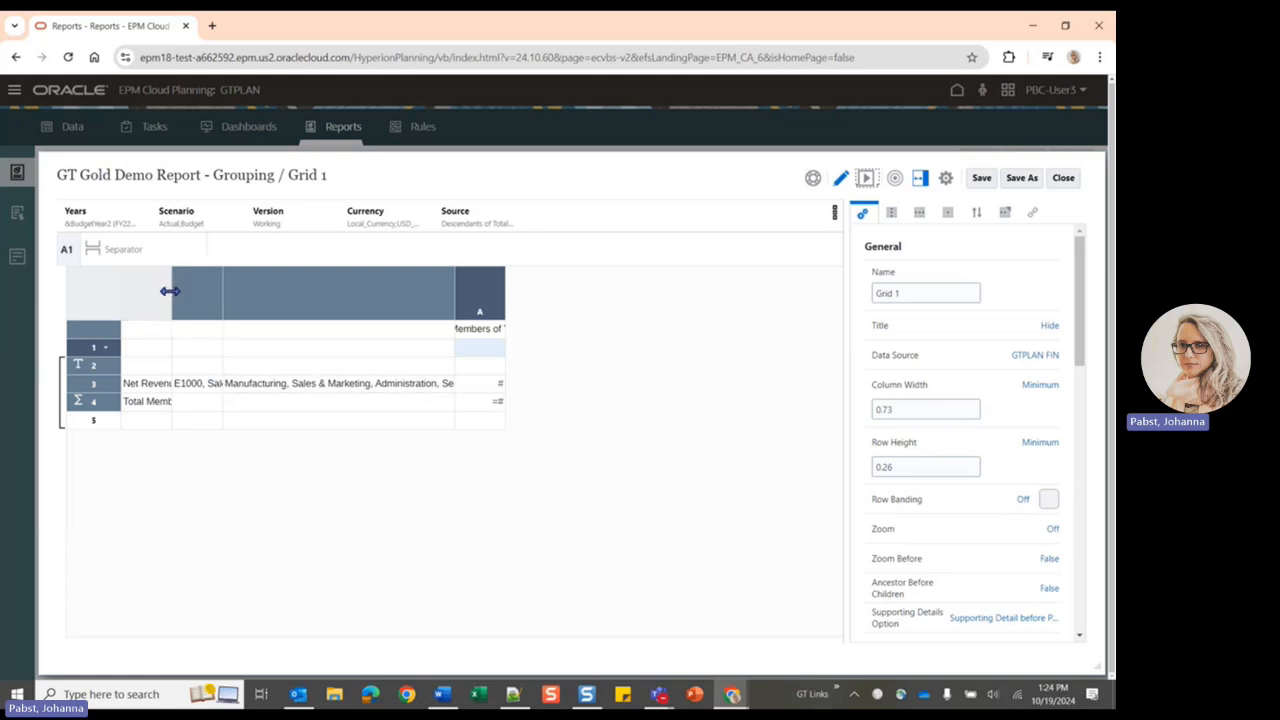
- Widen the Account and Entity row heading columns so their member selections are easier to read
left_click_drag(171, 291, 226, 293)
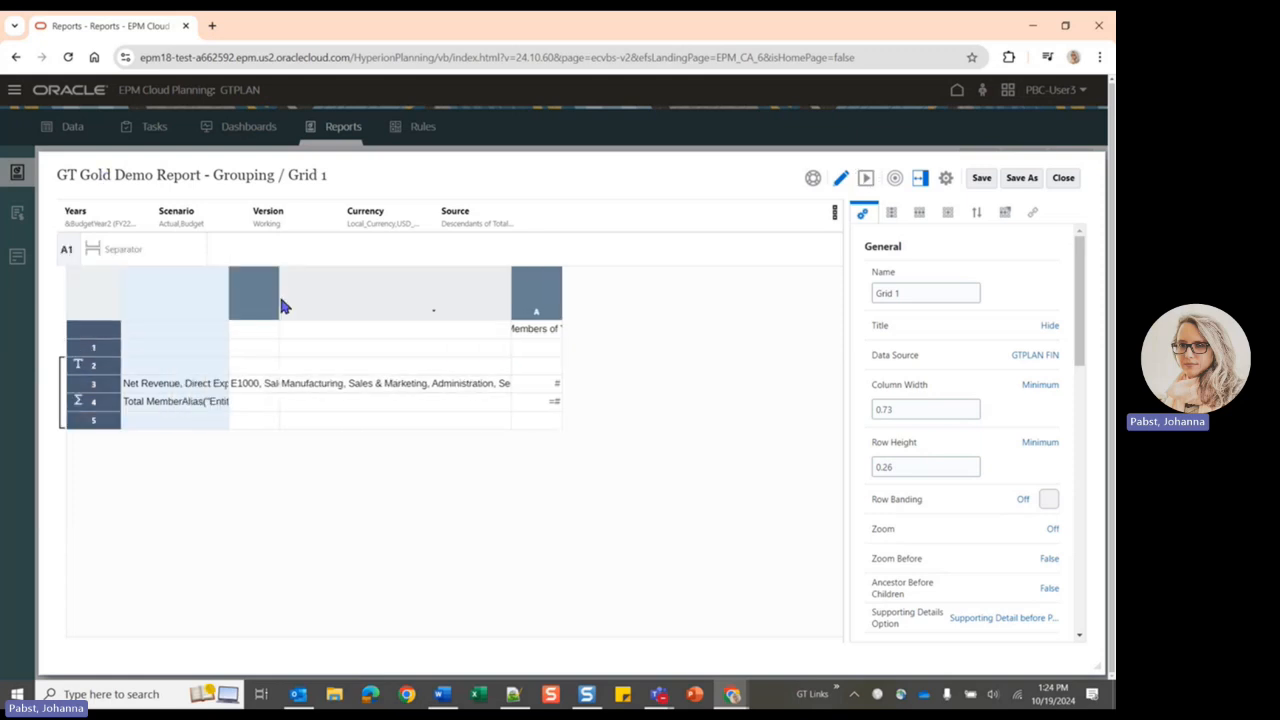
left_click(275, 298)
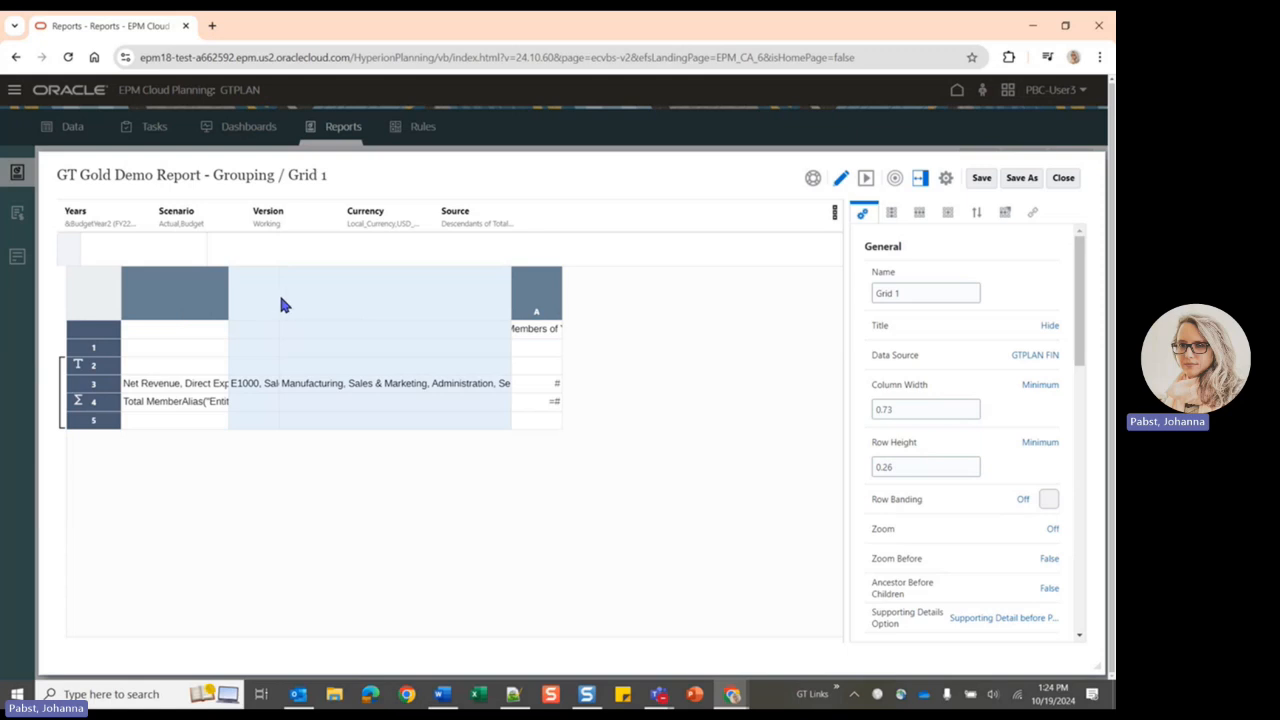
left_click_drag(281, 299, 405, 316)
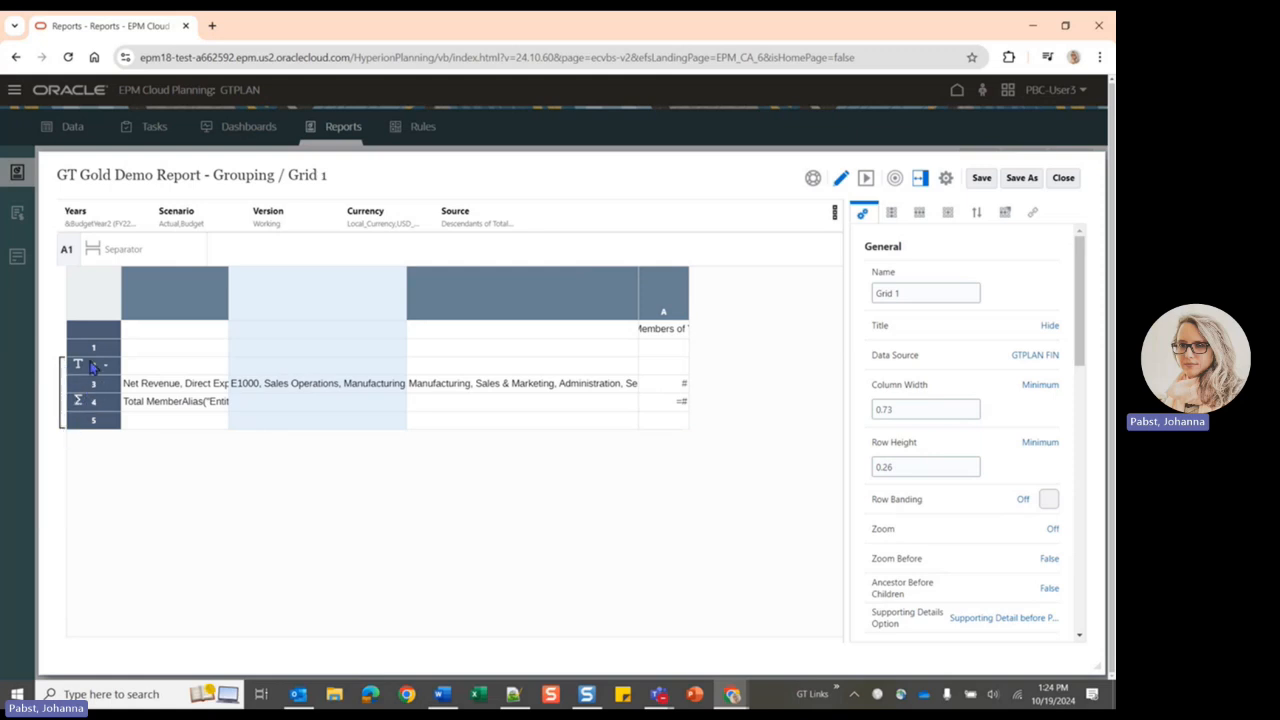
- Examine the grouping options of row 3, including the removal option for its Entity grouping
right_click(62, 405)
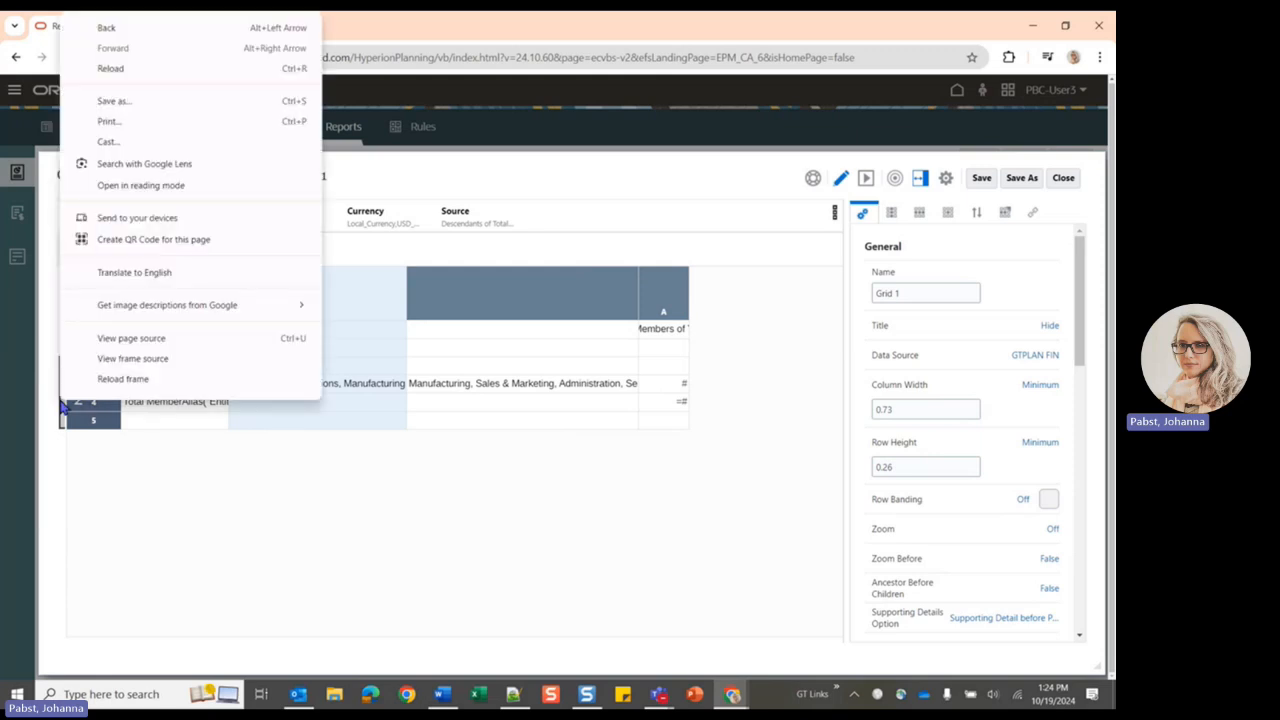
key("Escape")
right_click(102, 385)
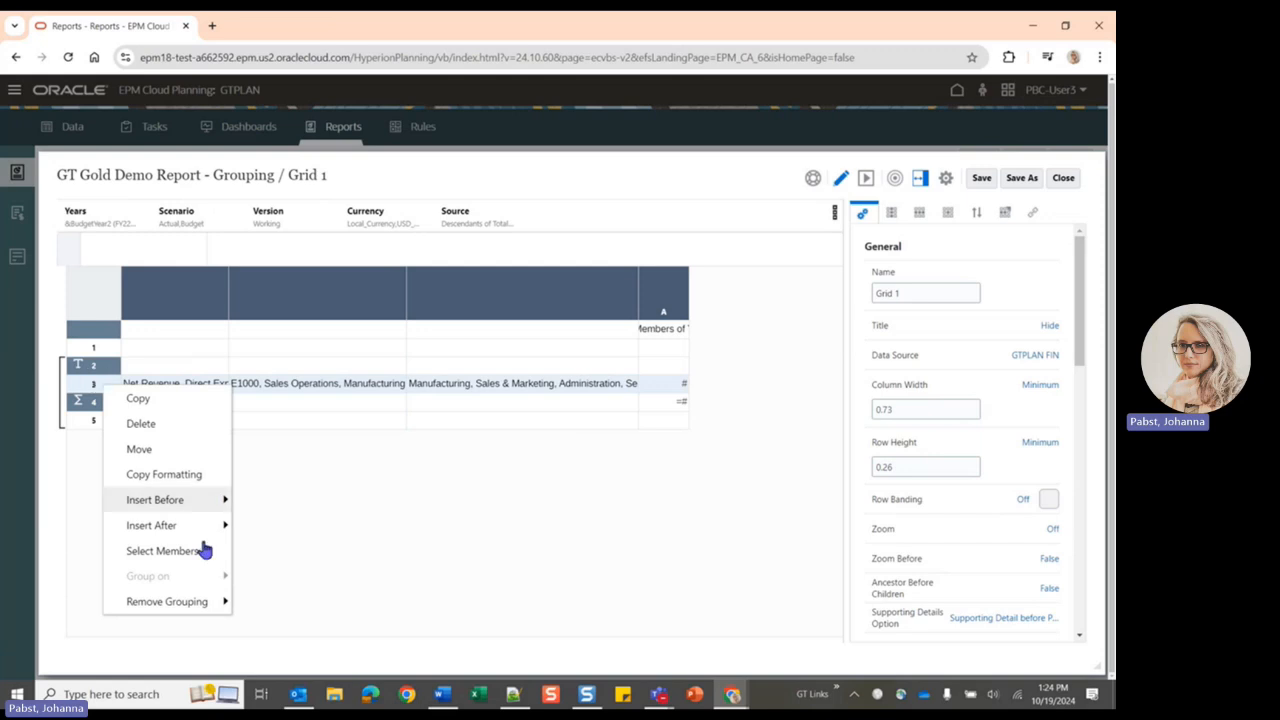
mouse_move(200, 598)
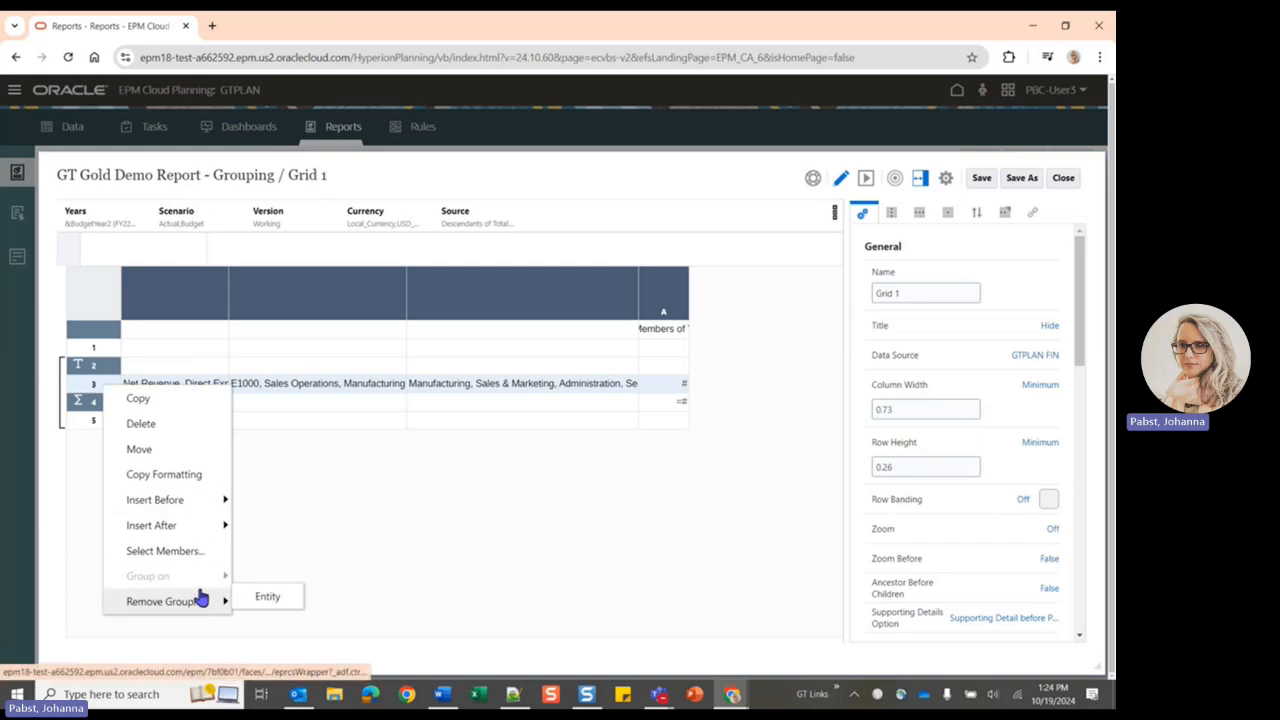
left_click(268, 600)
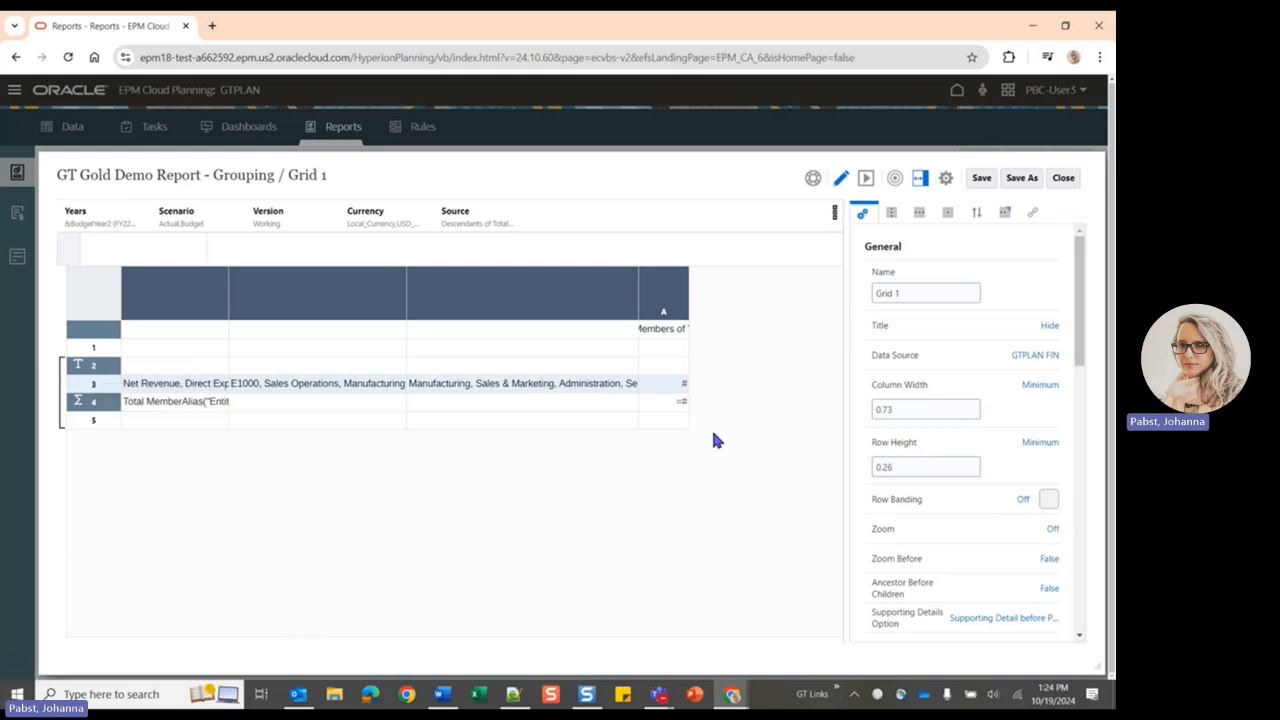
- Preview the grid with its Entity grouping, and close the report
left_click(866, 177)
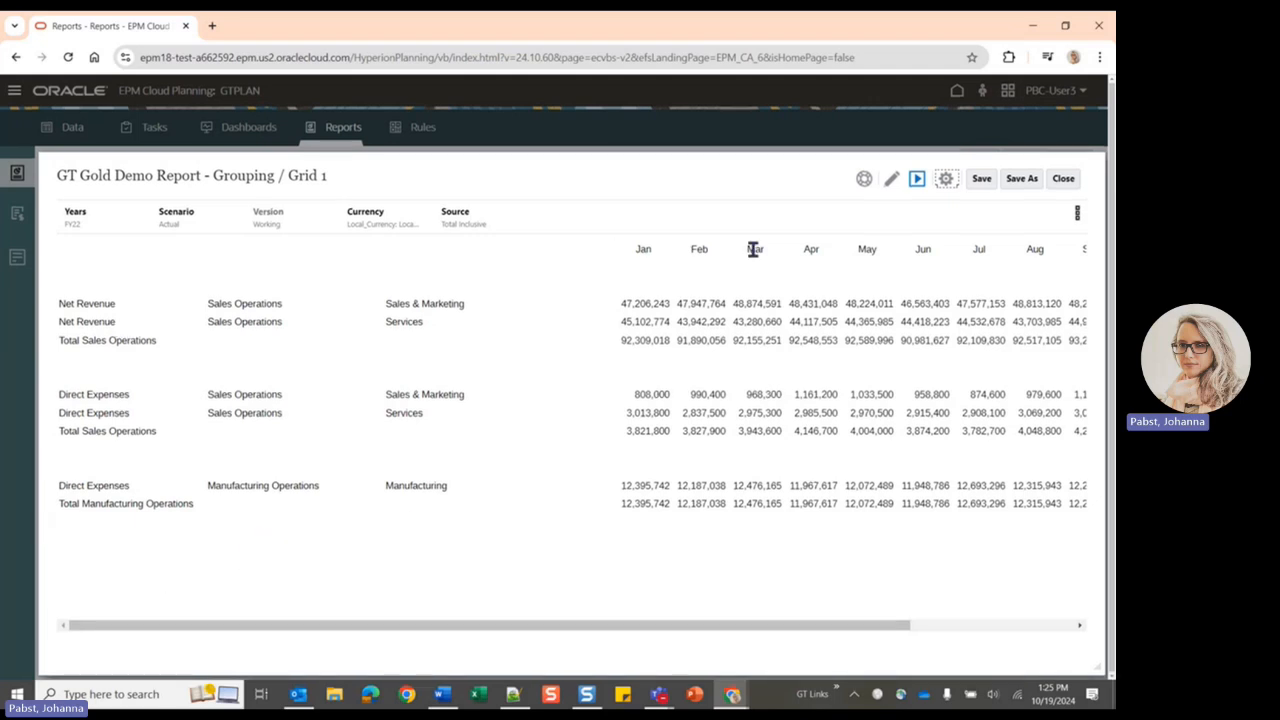
left_click(891, 181)
left_click(1064, 180)
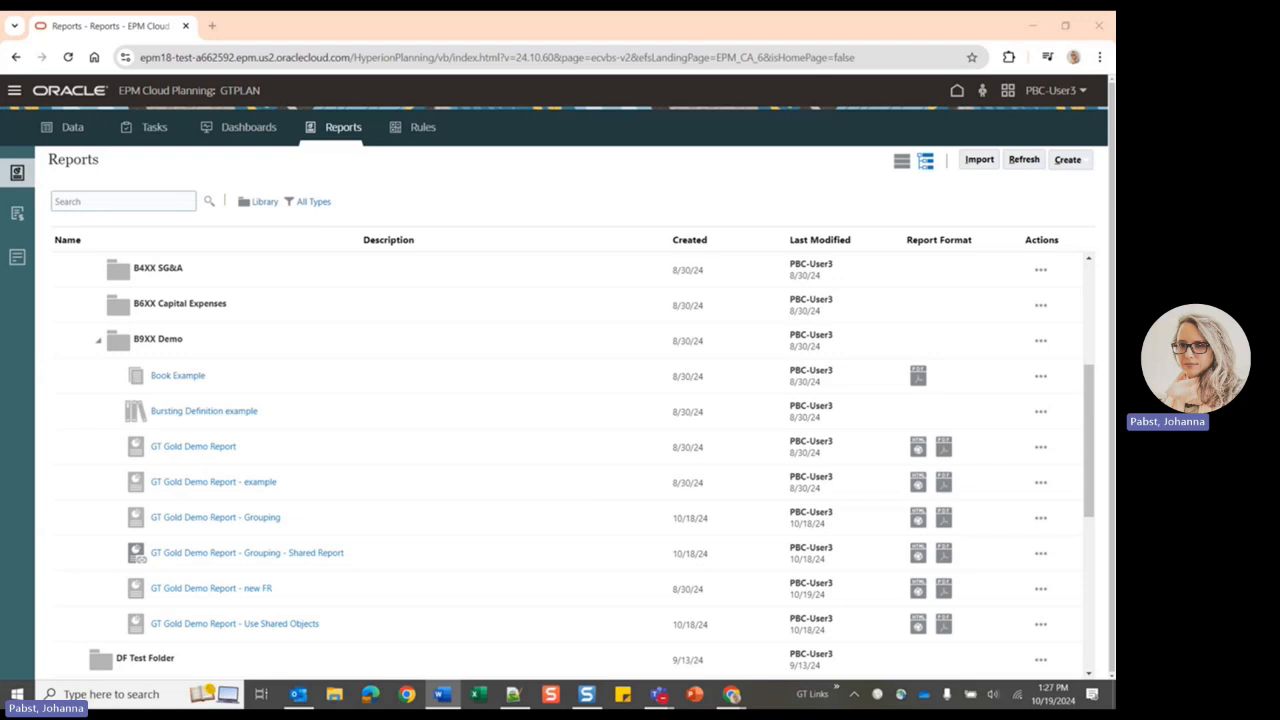
- Open GT Gold Demo Report - Grouping - Shared Report for editing and inspect its title text and grid objects
left_click(316, 556)
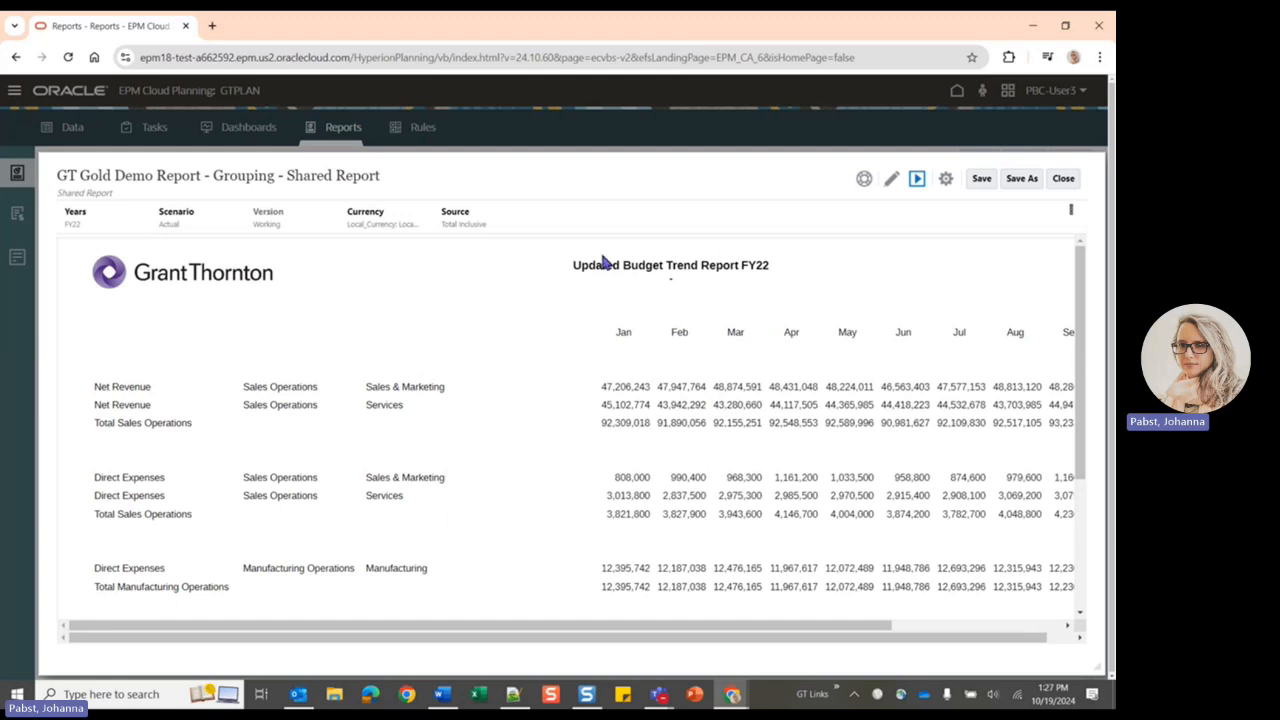
left_click(891, 180)
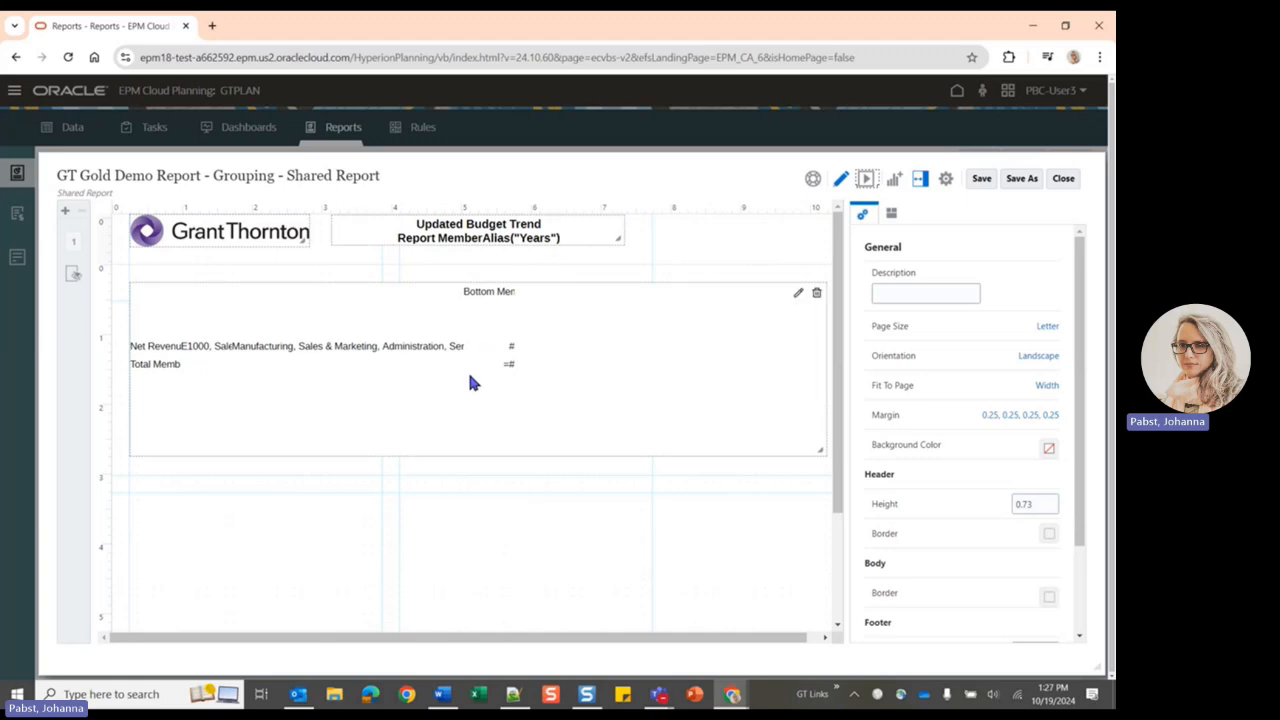
left_click(577, 418)
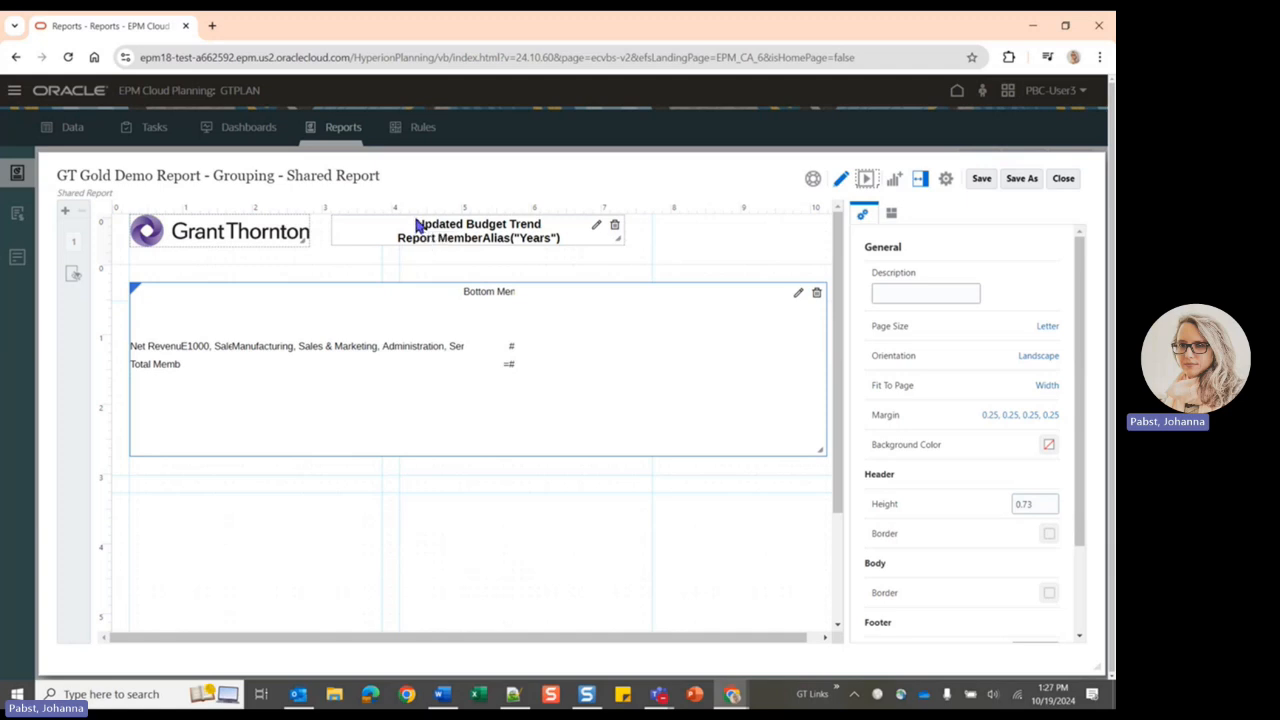
left_click(537, 288)
- Examine the Save As Shared Report option for saving a report copy, cancel the save, and close the report
left_click(1024, 186)
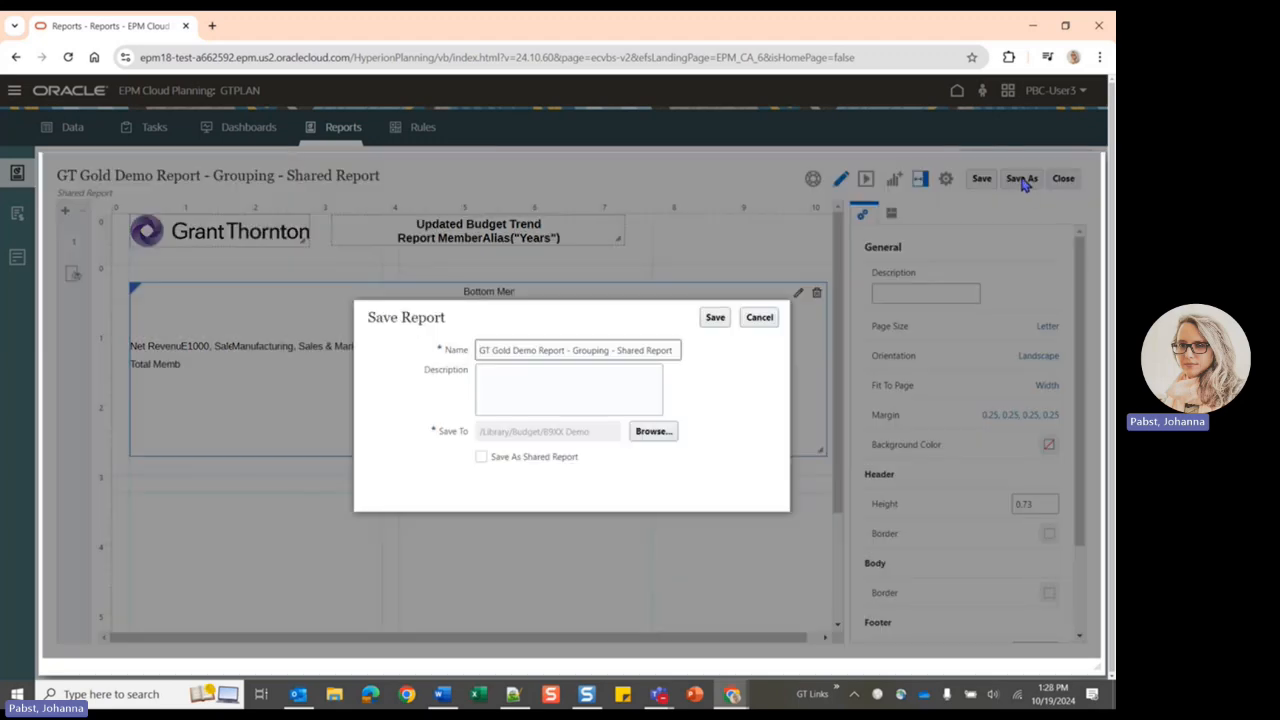
left_click(481, 457)
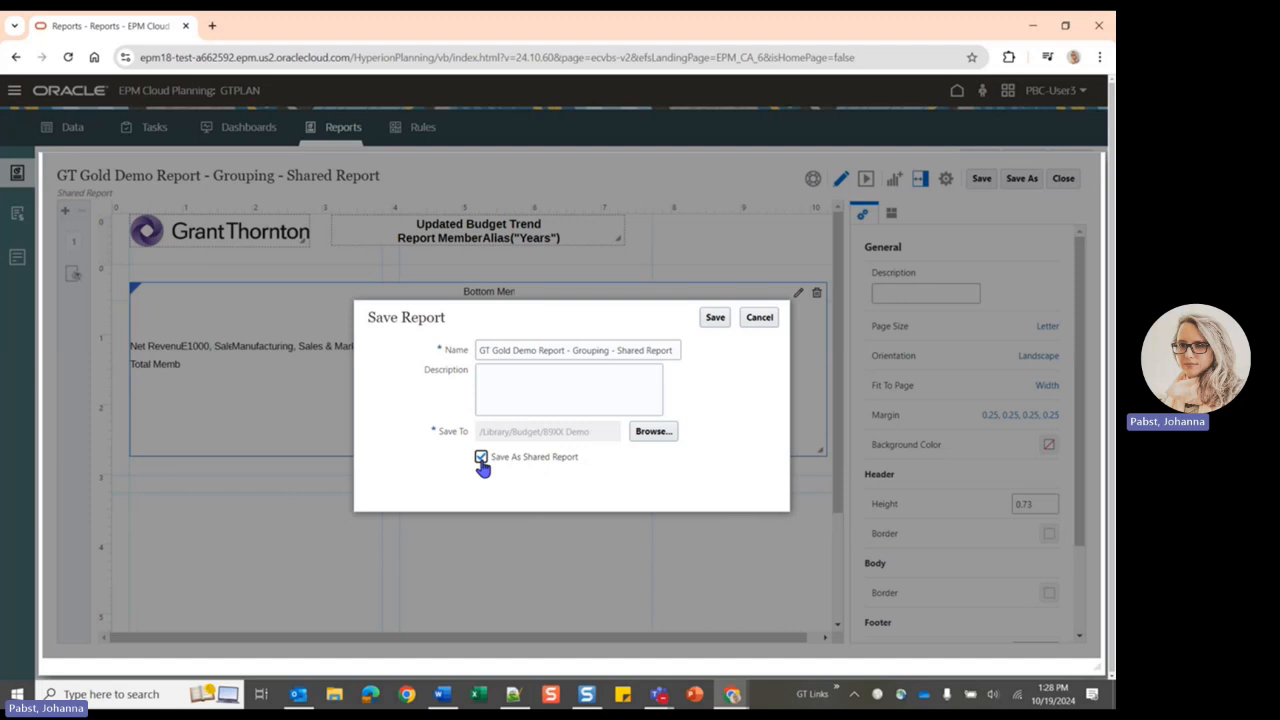
left_click(764, 318)
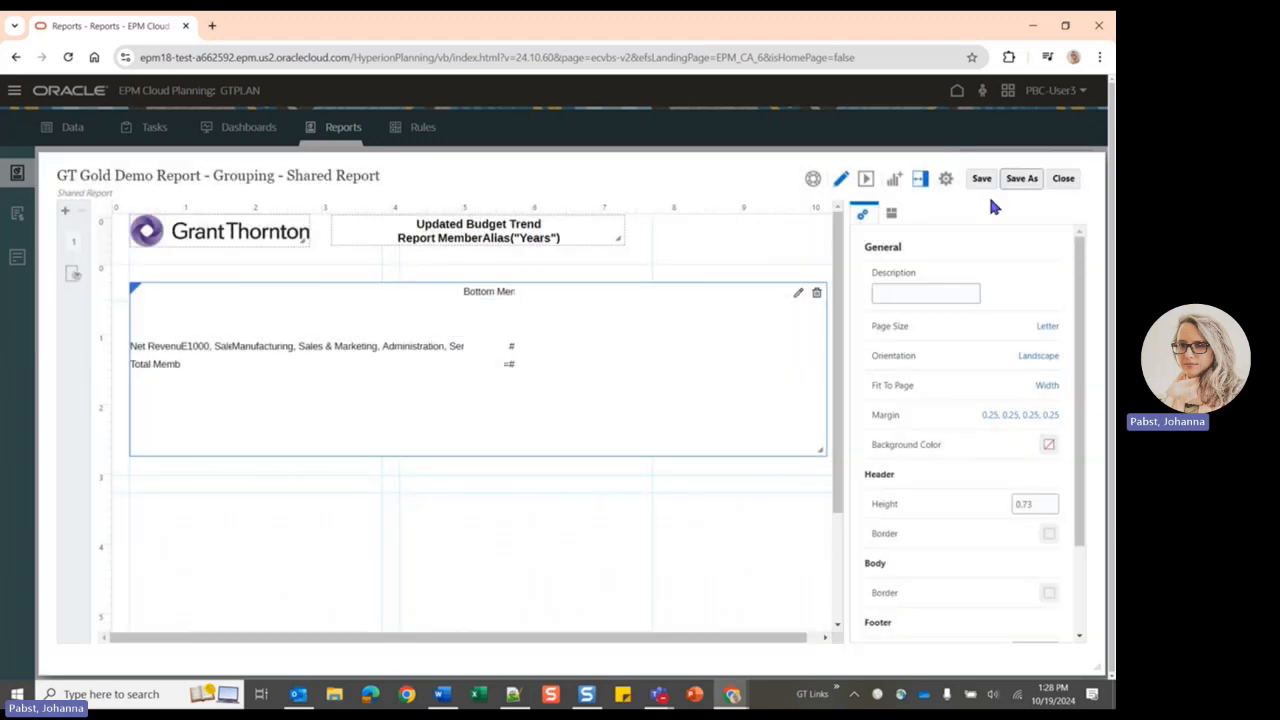
left_click(1060, 178)
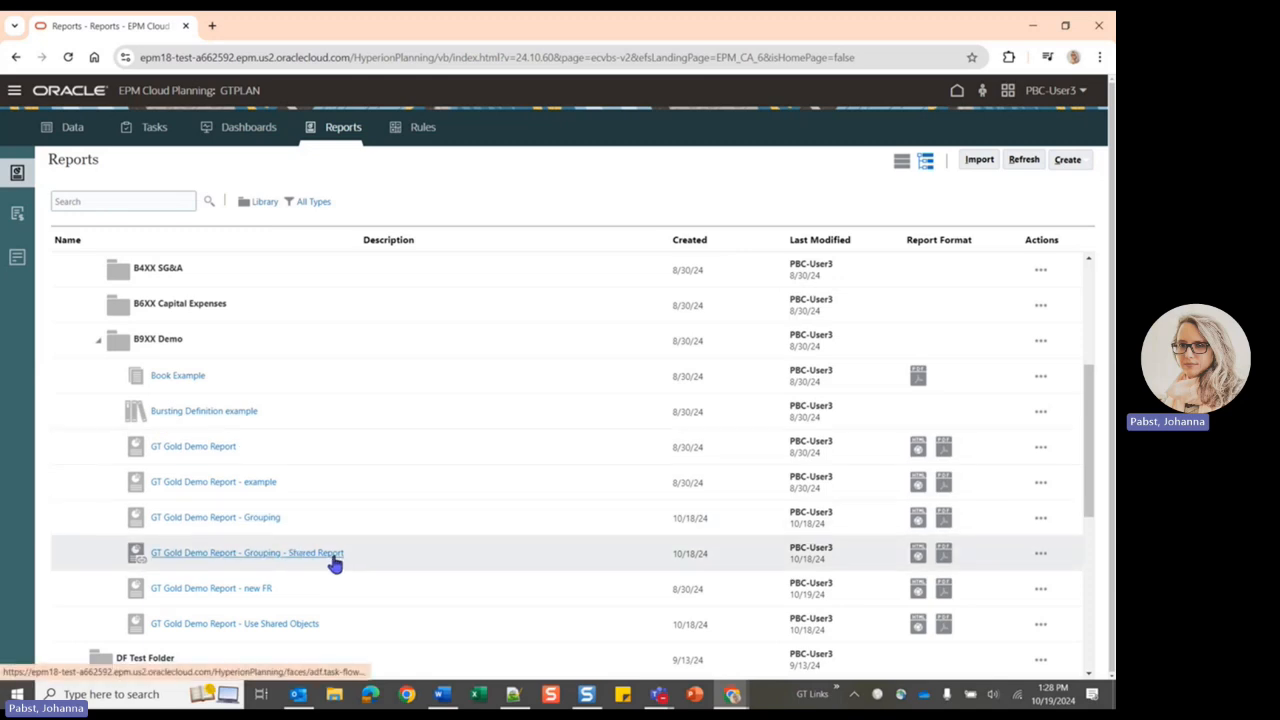
- Open GT Gold Demo Report - Use Shared Objects for editing and delete its shared title text object from the header
left_click(294, 624)
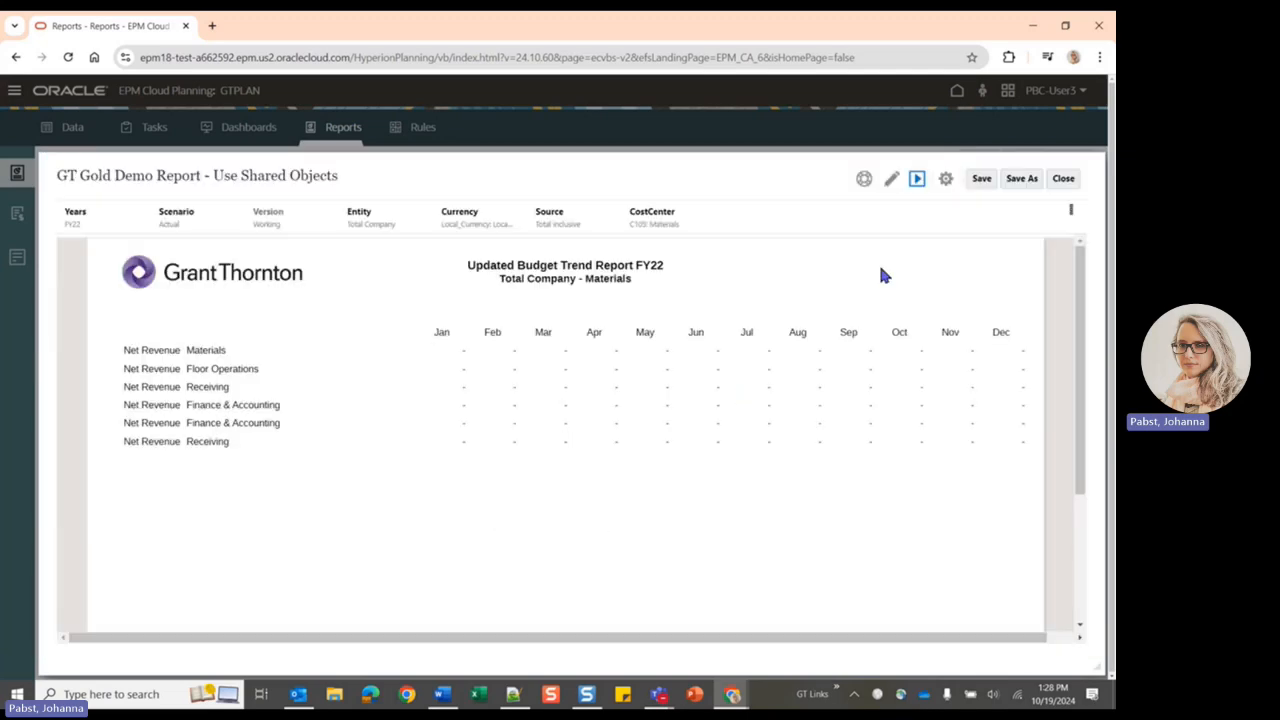
left_click(891, 183)
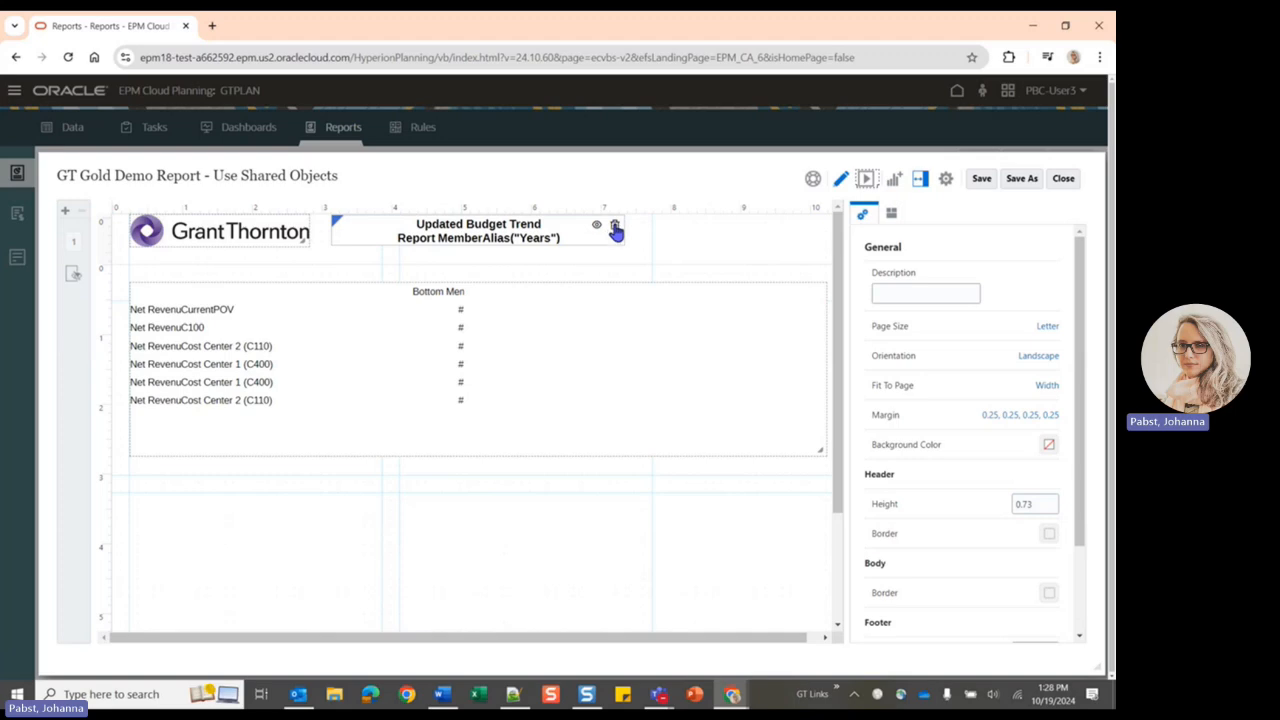
left_click(614, 226)
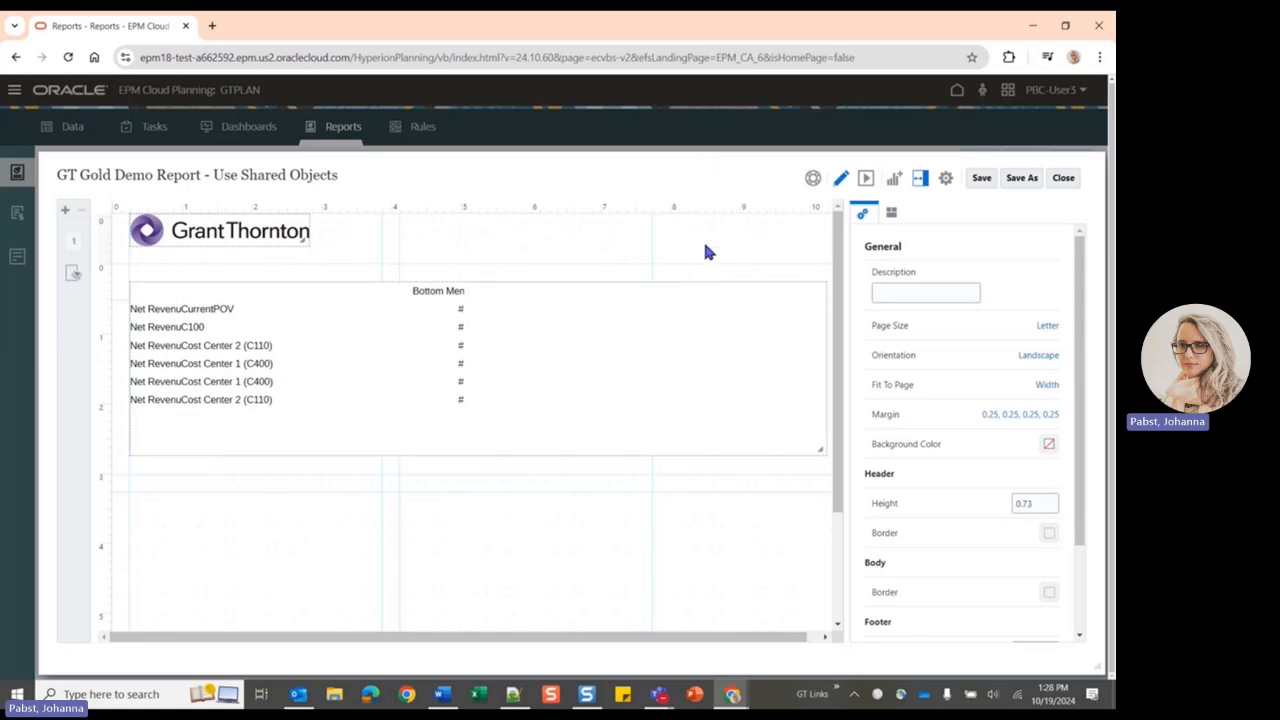
- Start inserting a shared object into the report and browse the library to the Budget / B9XX Demo folder
left_click(895, 183)
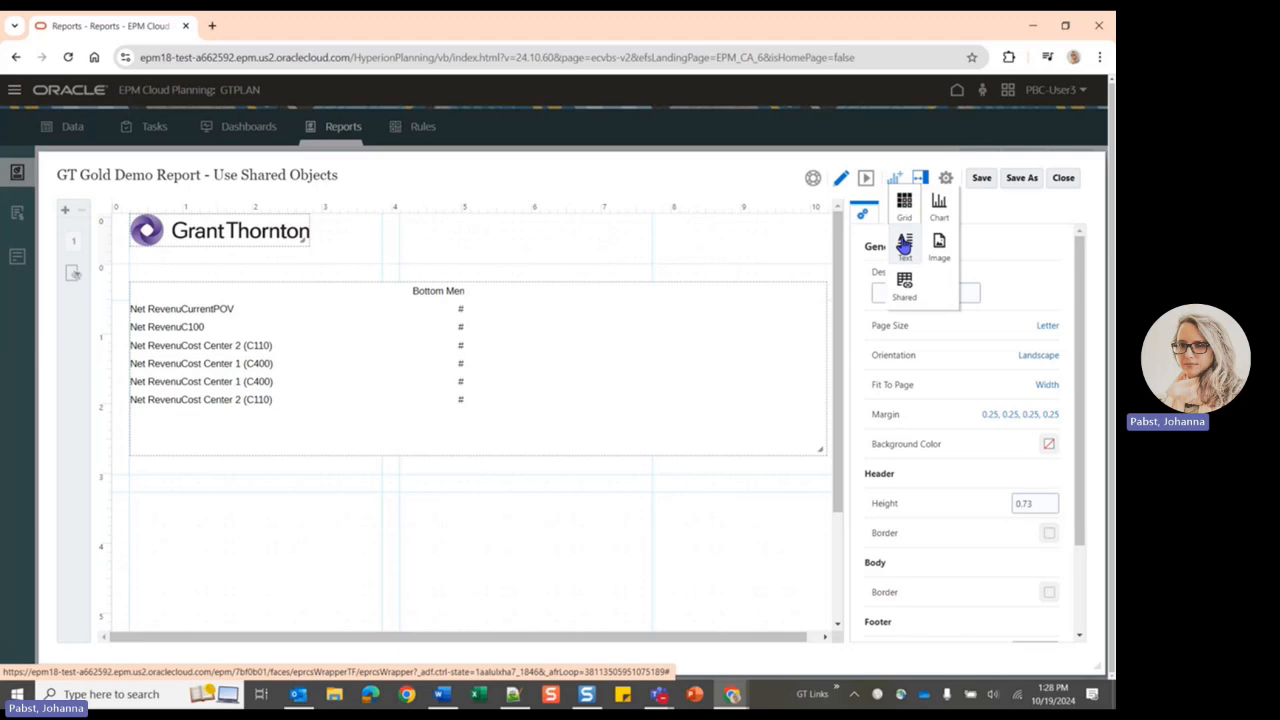
left_click(905, 297)
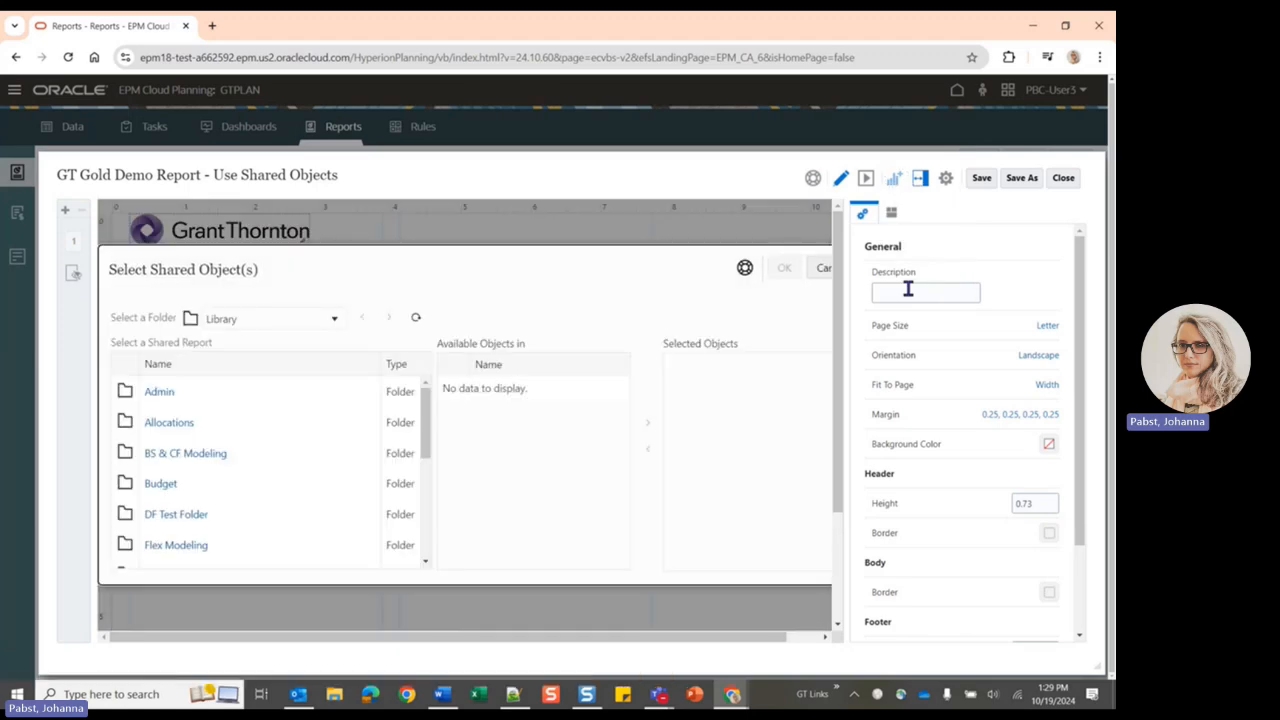
left_click(334, 321)
left_click(470, 282)
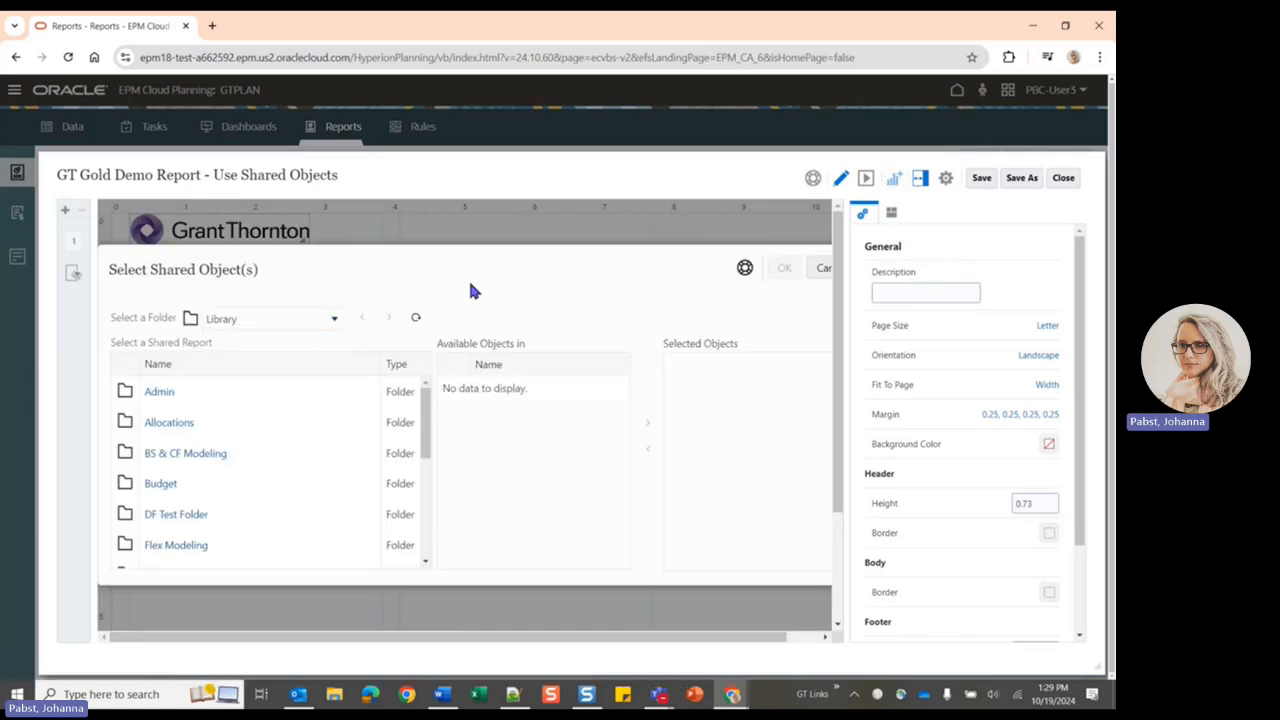
scroll(303, 388, "down", 3)
scroll(233, 424, "up", 2)
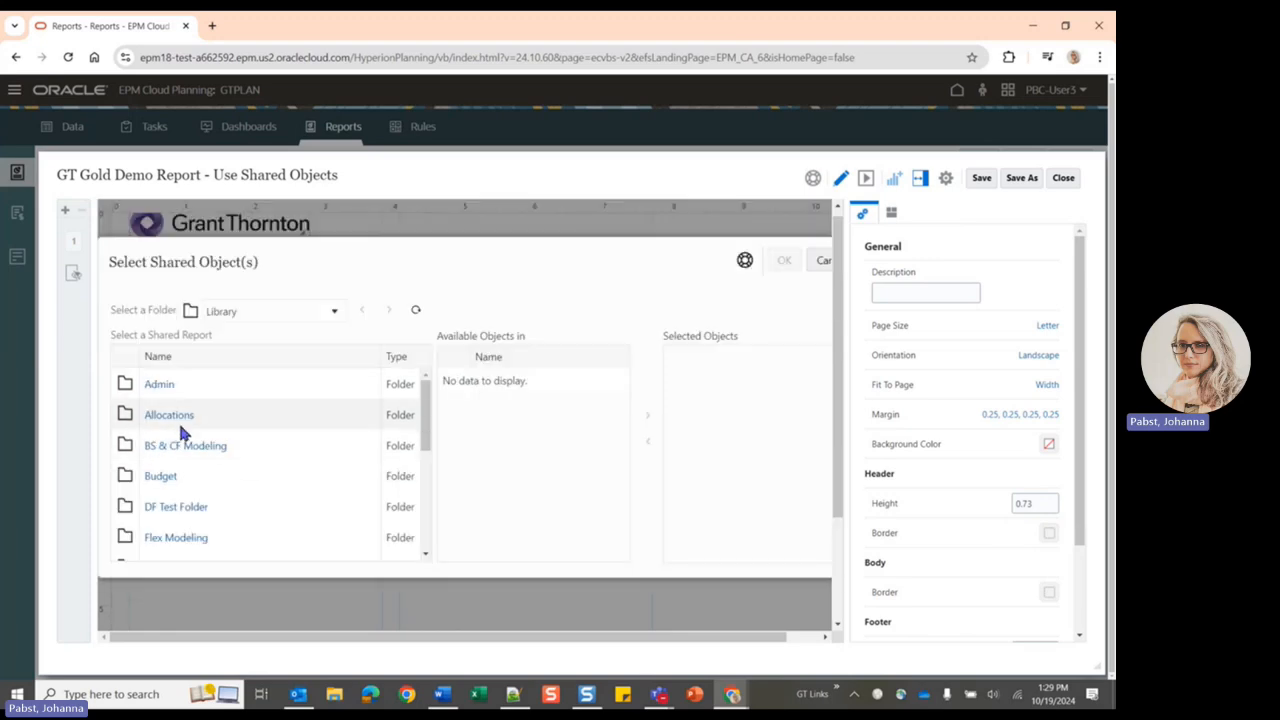
left_click_drag(420, 421, 243, 446)
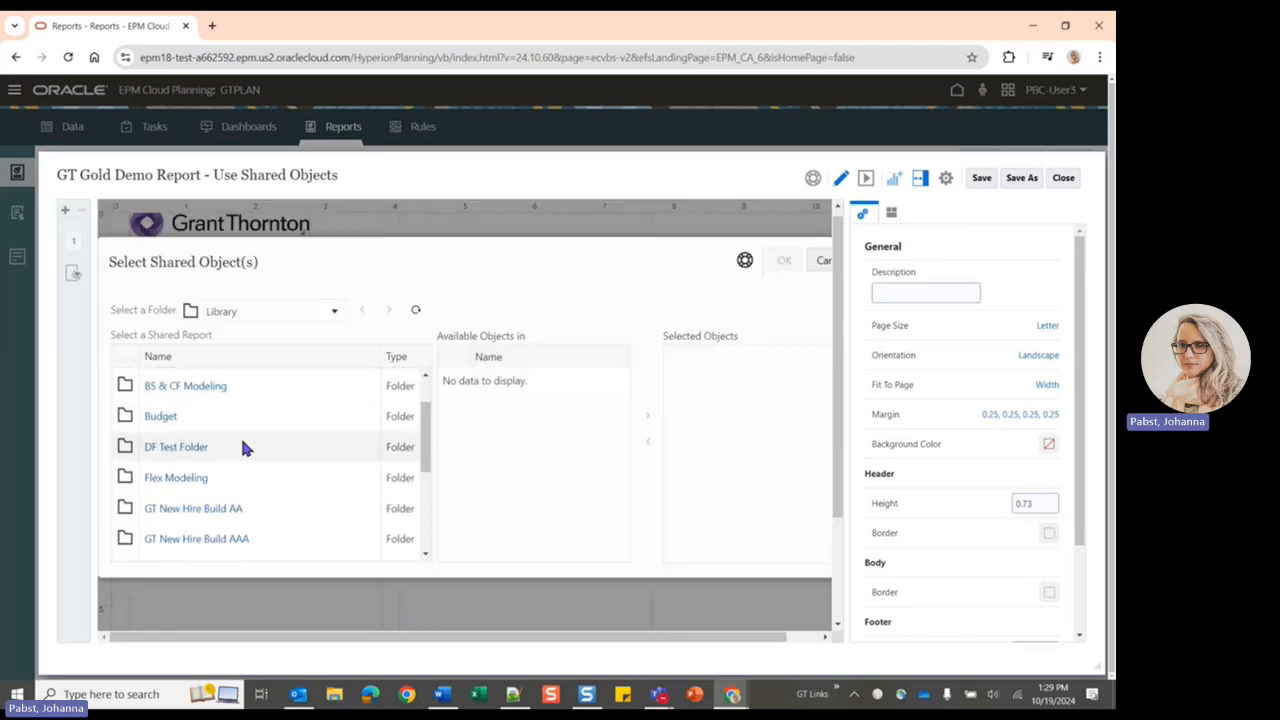
left_click(165, 420)
scroll(165, 440, "down", 2)
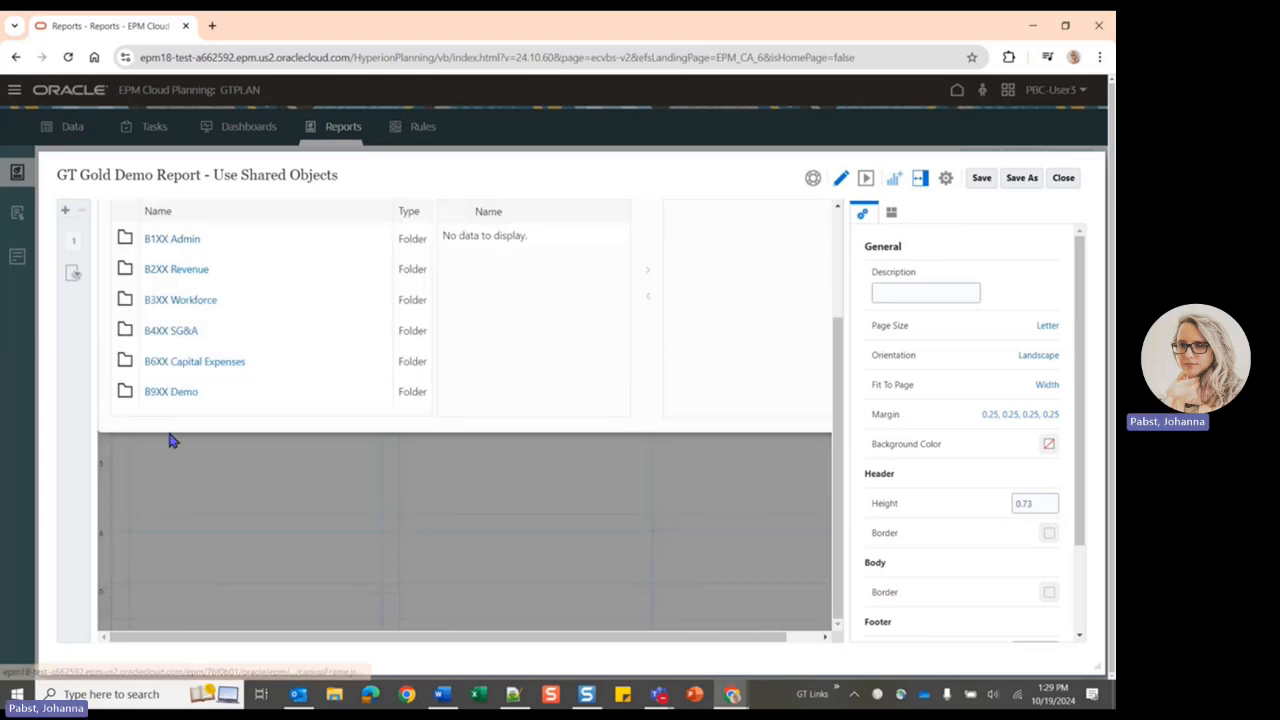
left_click(170, 396)
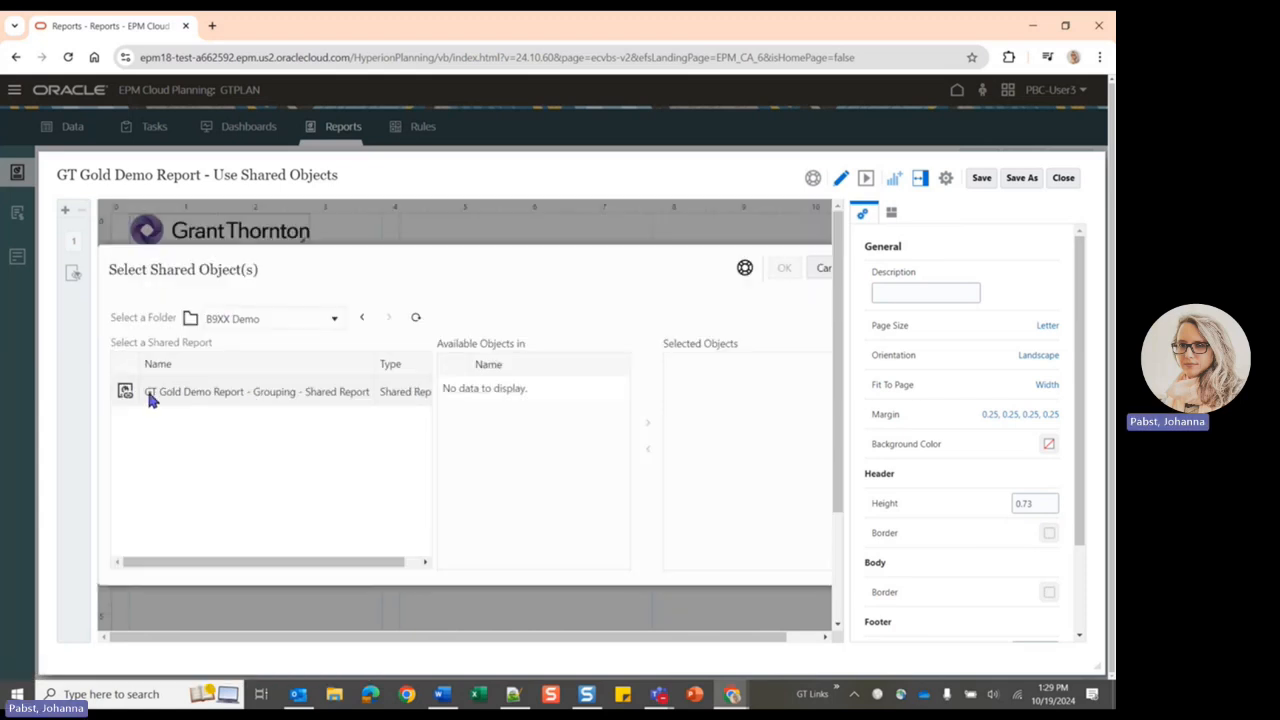
- Insert Text 1 from GT Gold Demo Report - Grouping - Shared Report as a shared object, then save and close the report
left_click(158, 392)
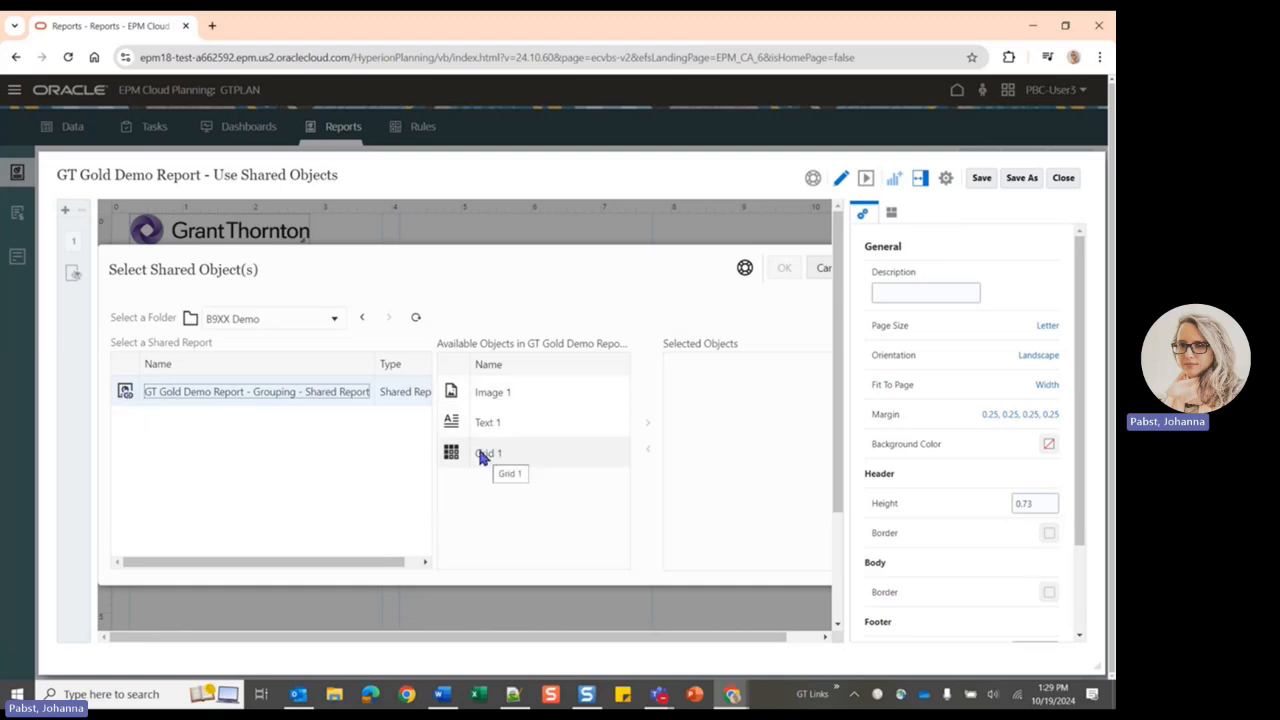
left_click(461, 424)
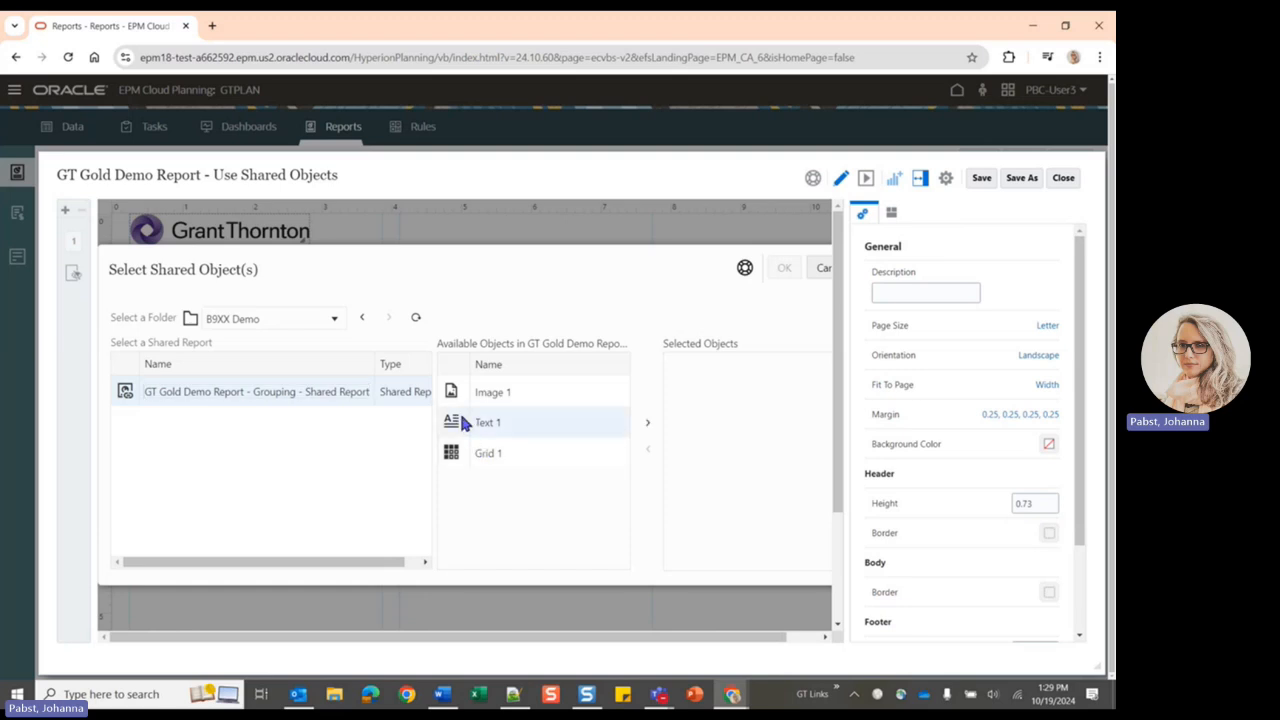
left_click(648, 423)
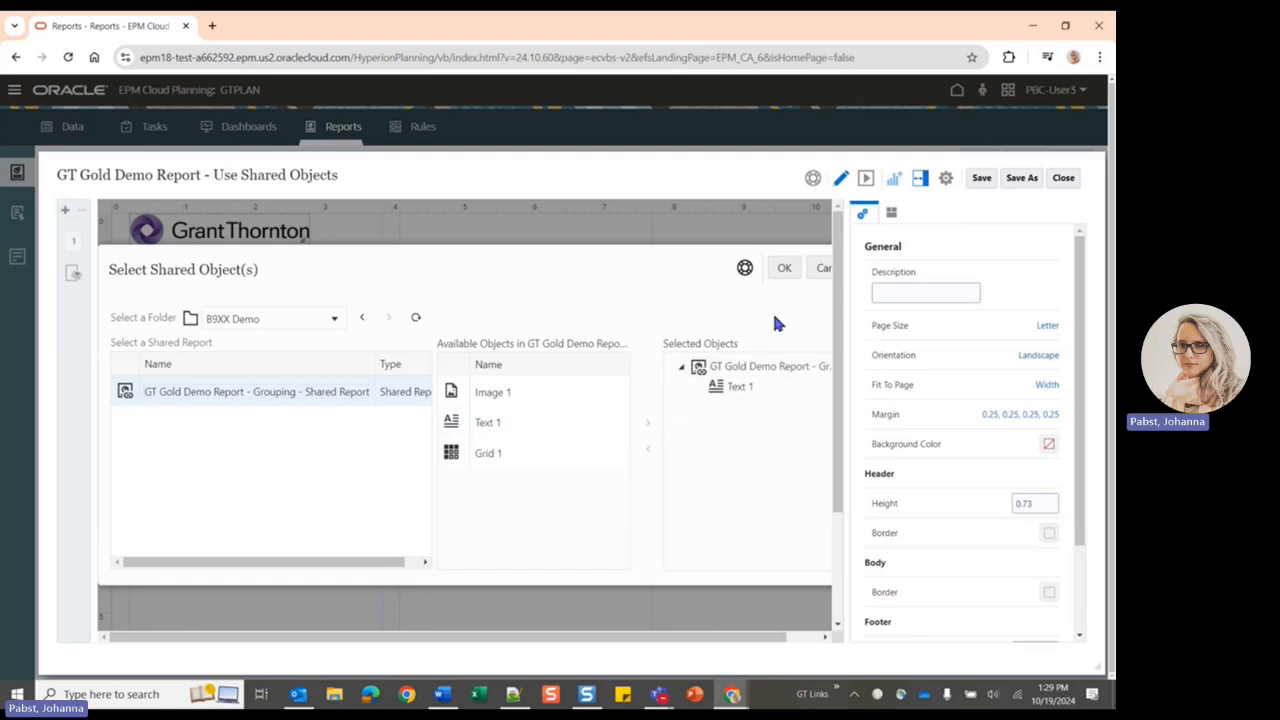
left_click(786, 268)
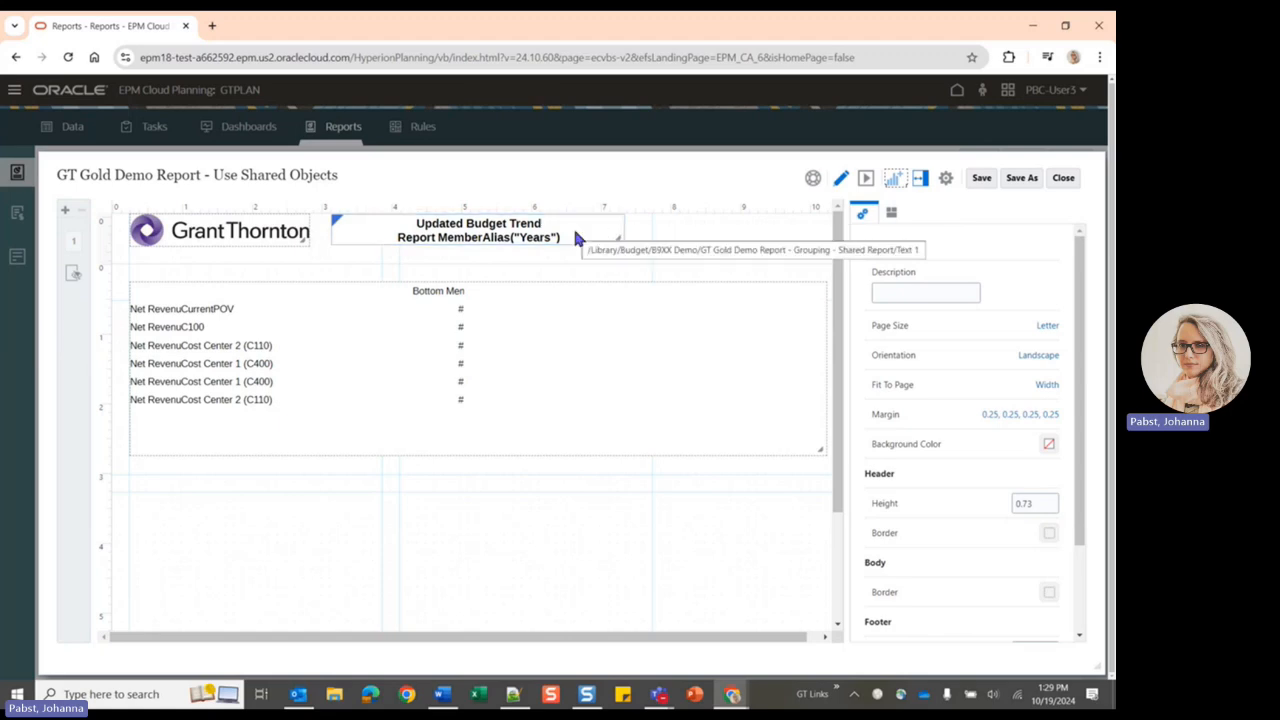
left_click(982, 178)
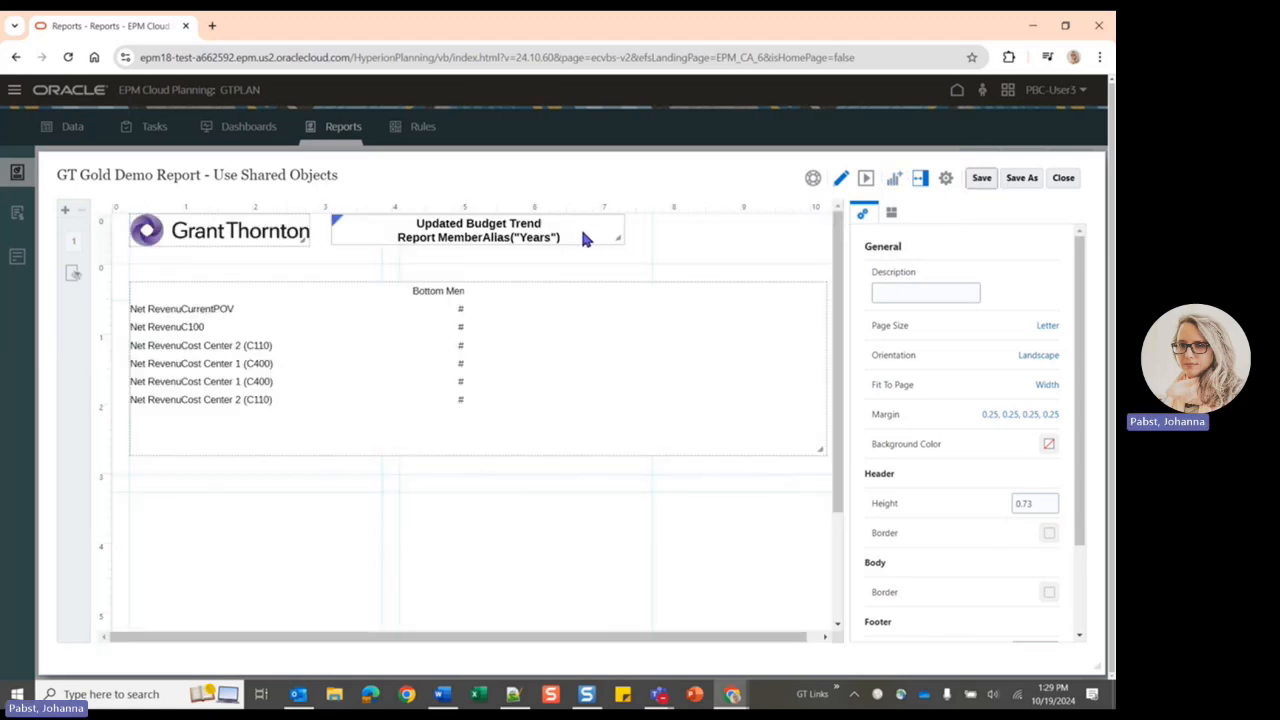
right_click(582, 229)
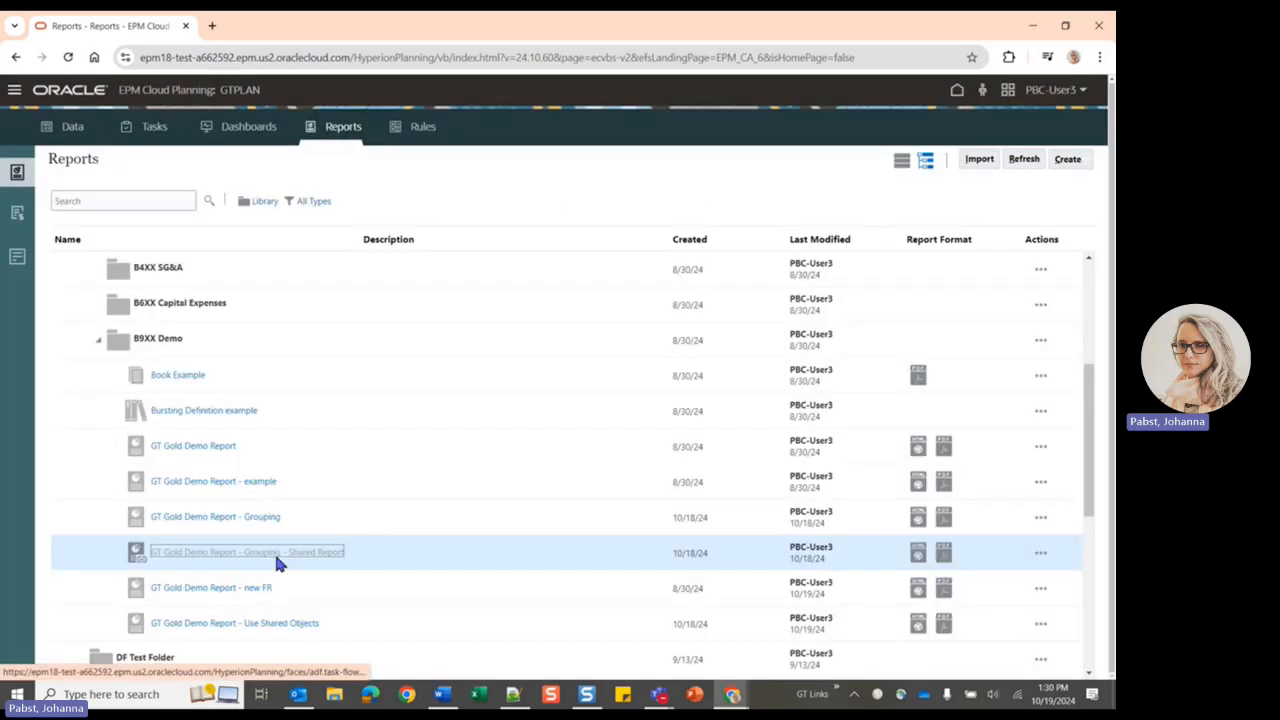
- Open GT Gold Demo Report - Grouping - Shared Report for editing and open its Text 1 title object
left_click(280, 553)
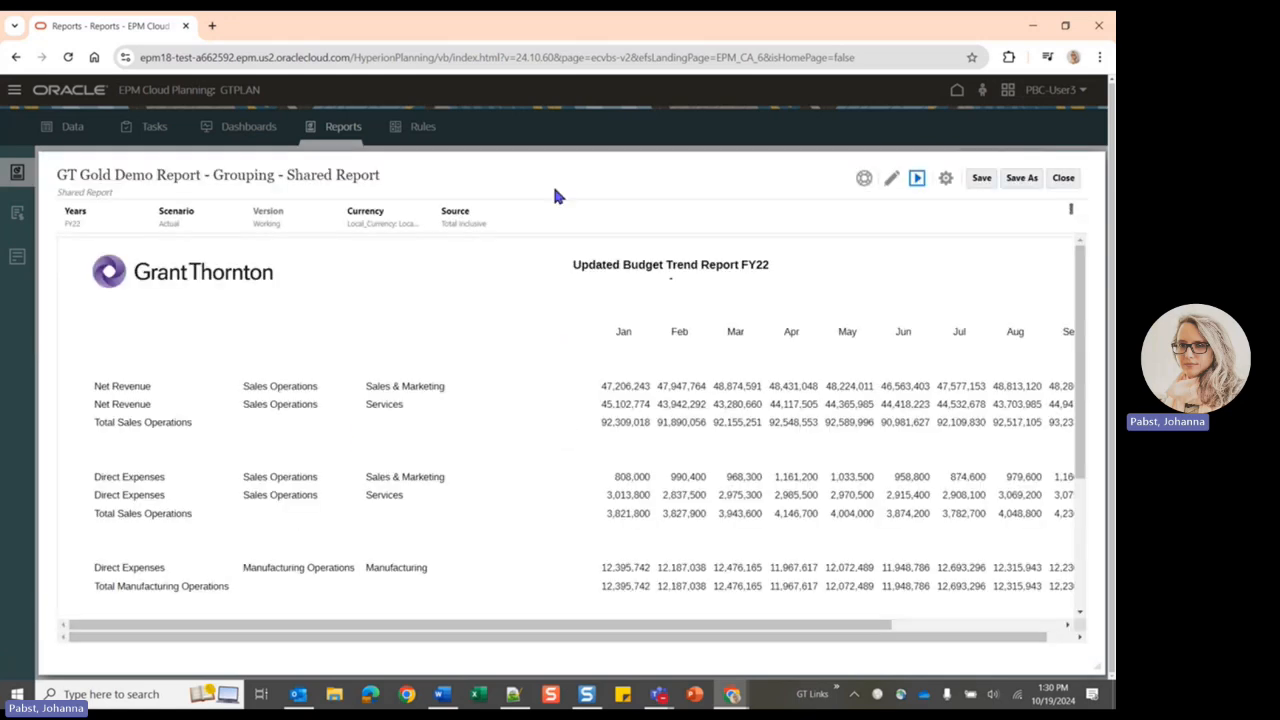
left_click(891, 177)
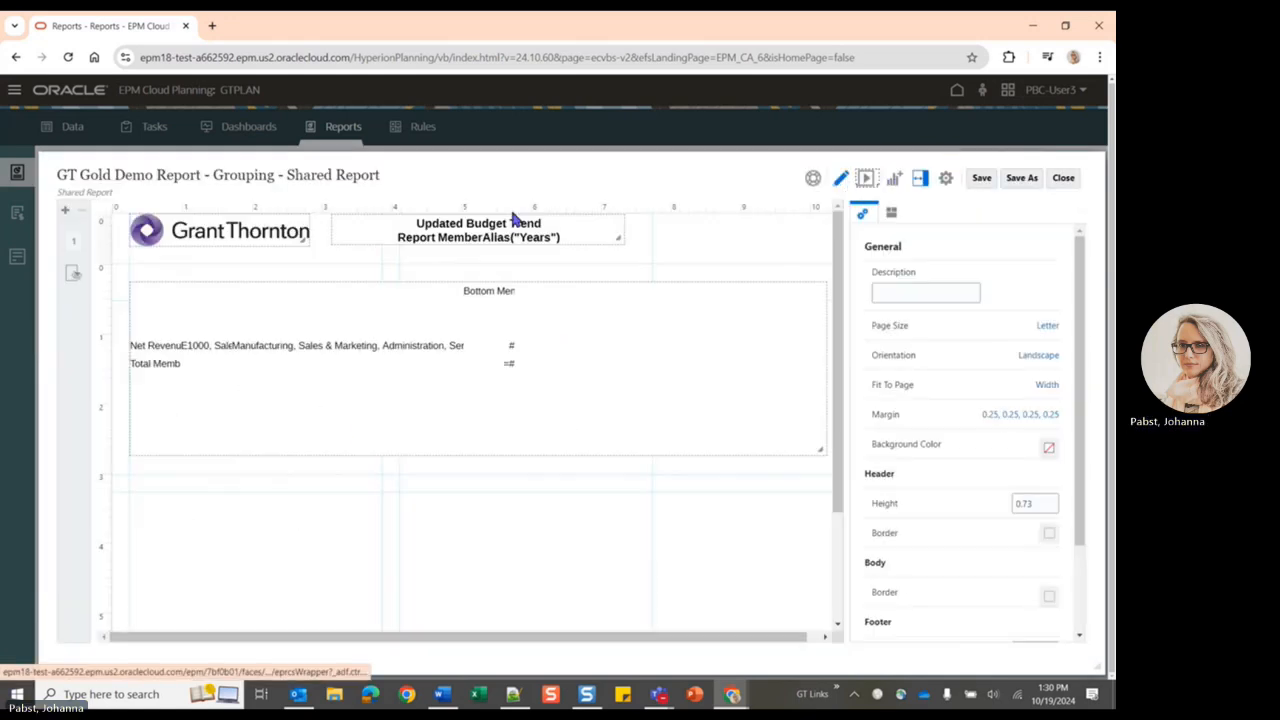
left_click(443, 243)
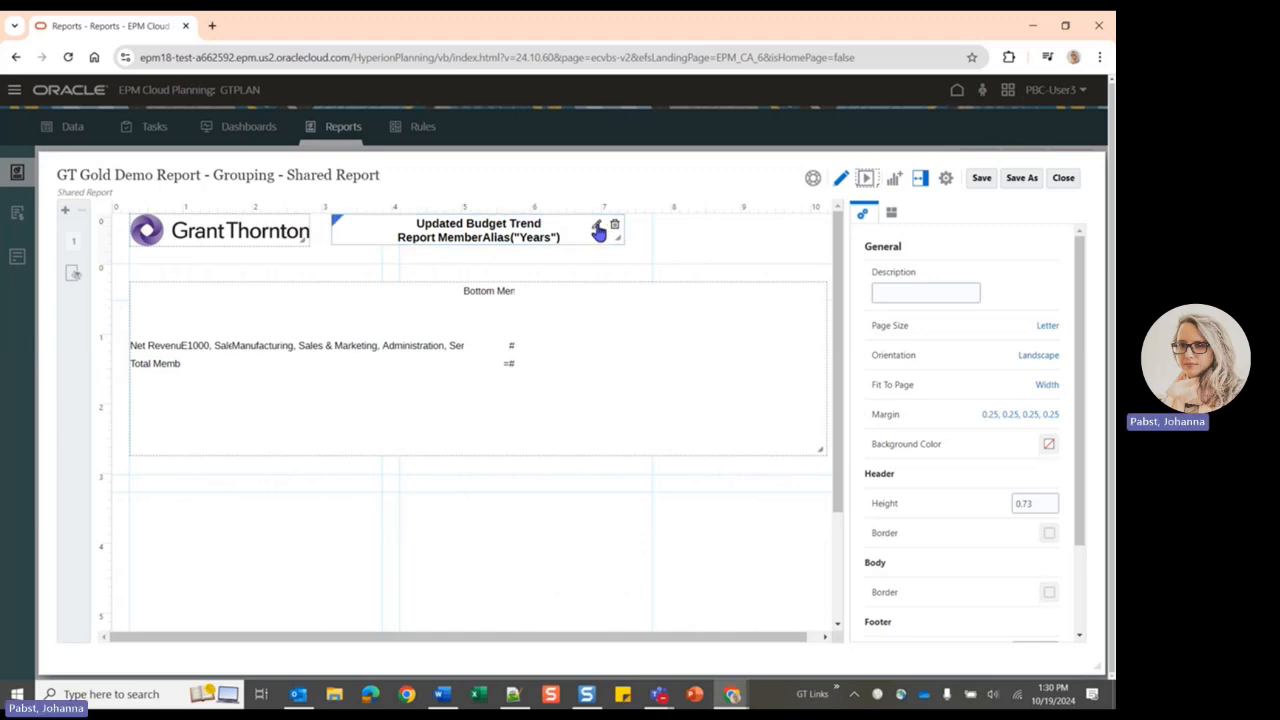
left_click(597, 230)
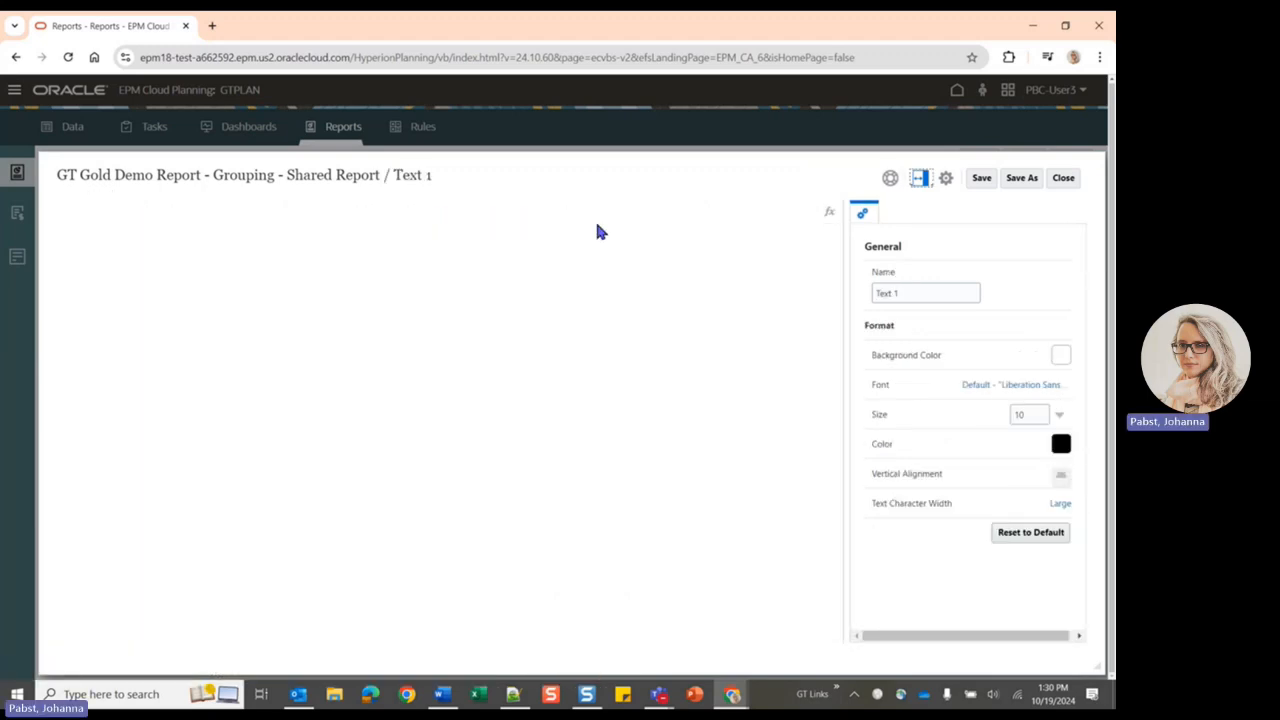
- Remove the word "Updated" from the title so it starts with "Budget Trend Report", save, and close the text and the report
left_click(354, 305)
key("BackSpace")
key("BackSpace")
key("BackSpace")
key("BackSpace")
key("BackSpace")
key("BackSpace")
key("BackSpace")
key("BackSpace")
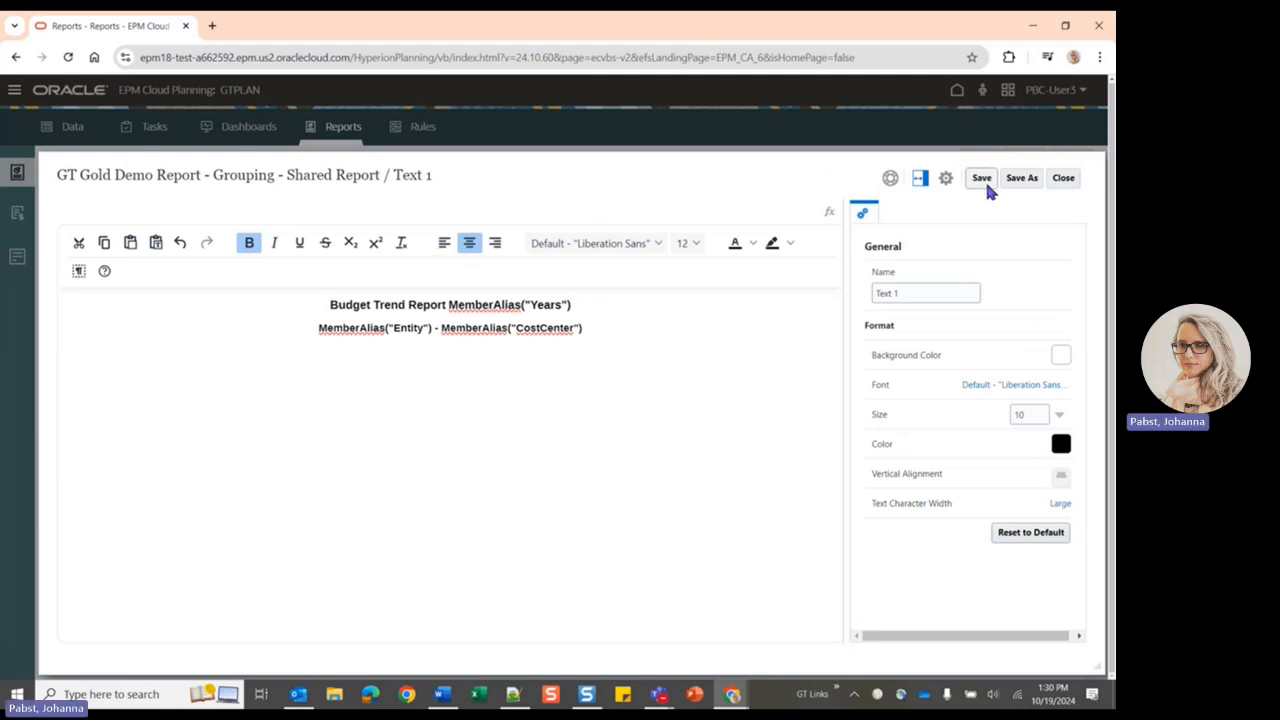
left_click(1063, 179)
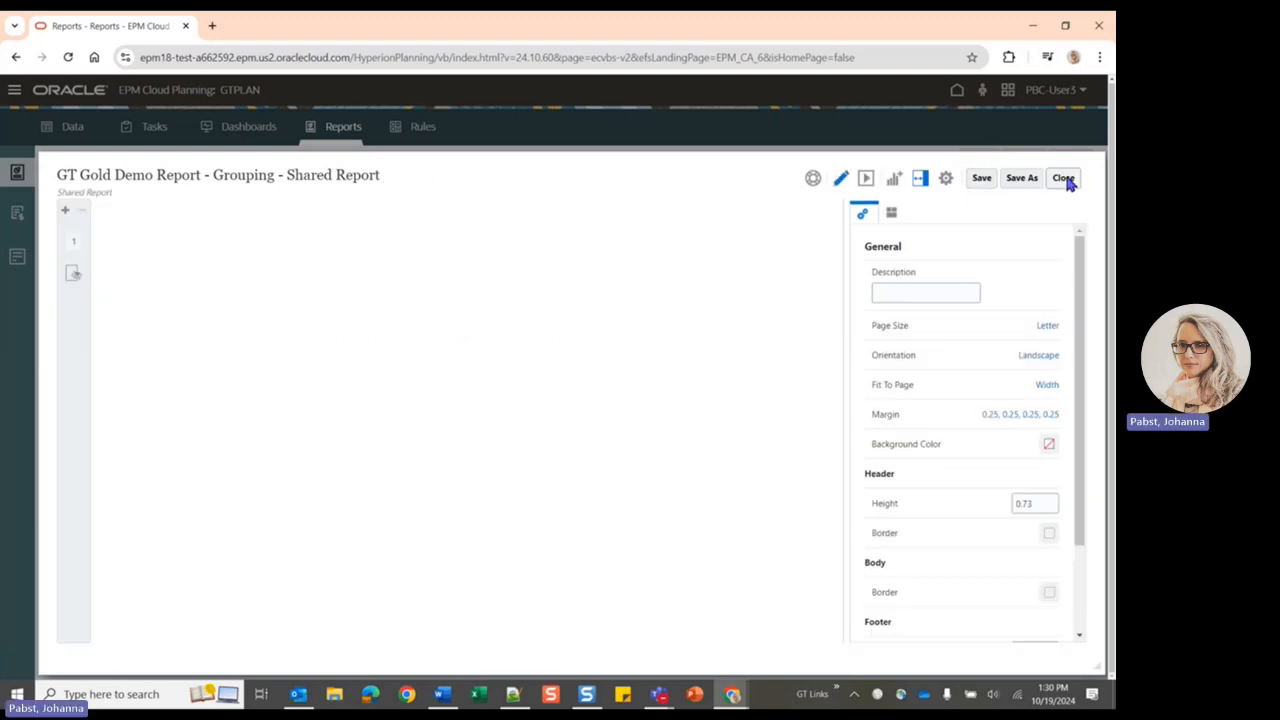
left_click(1063, 180)
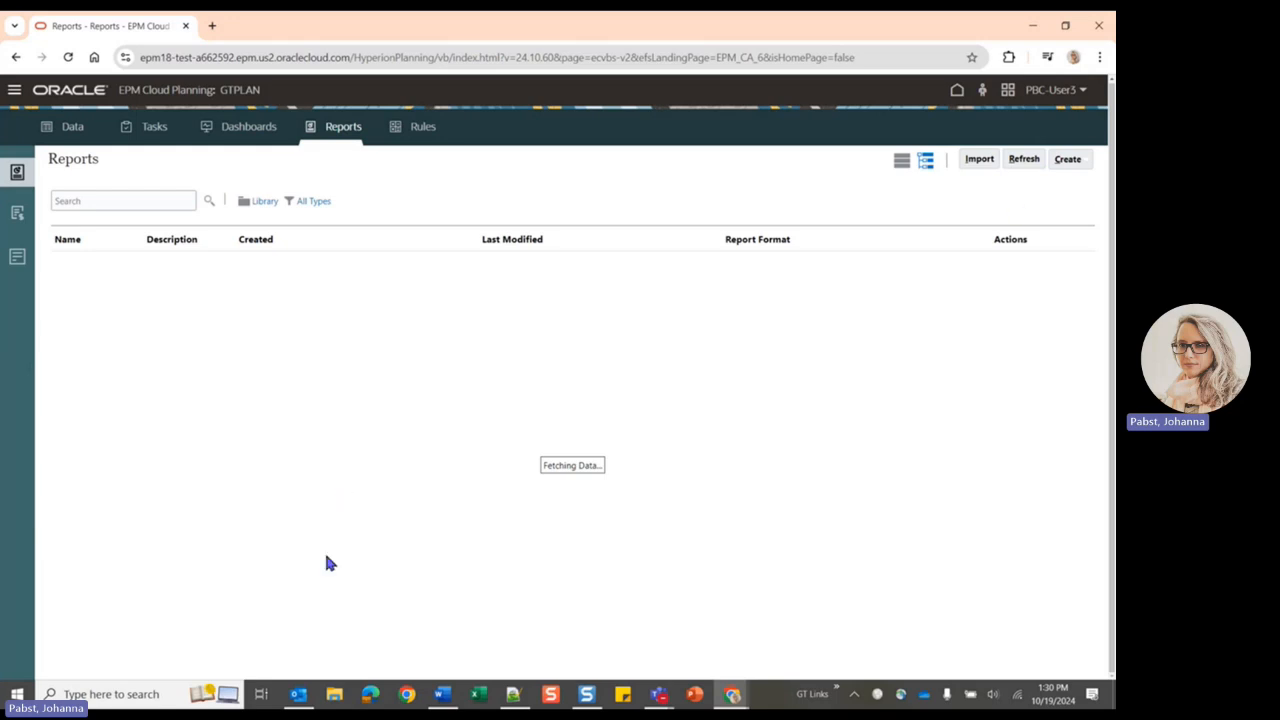
- Check the linked title text in GT Gold Demo Report - Use Shared Objects, in preview and in the text editor, and close the report
left_click(274, 624)
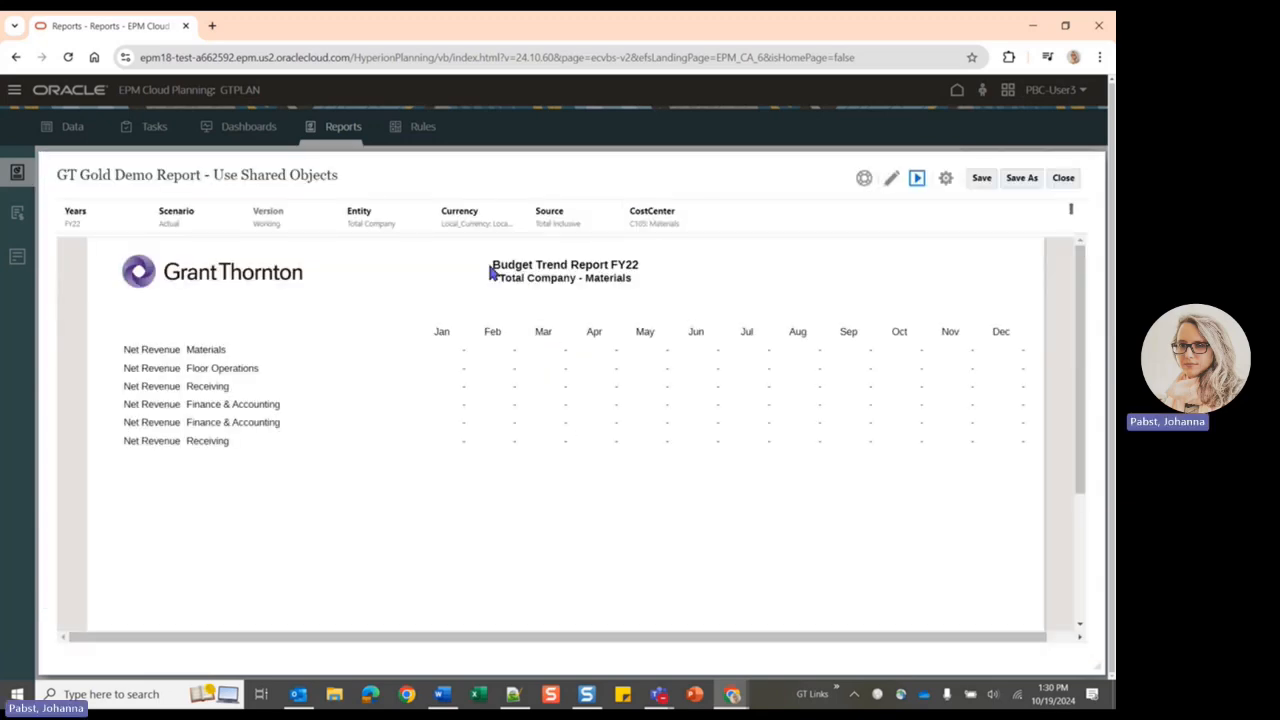
left_click(890, 178)
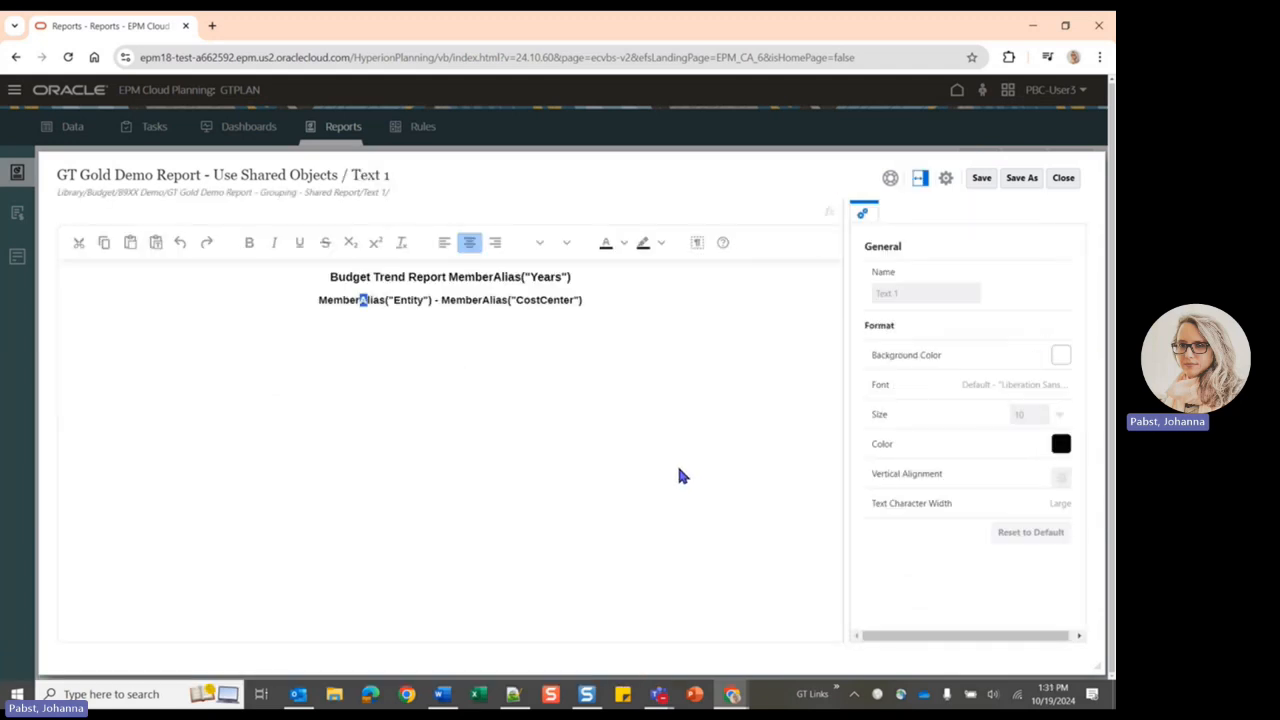
left_click(570, 269)
left_click(1058, 182)
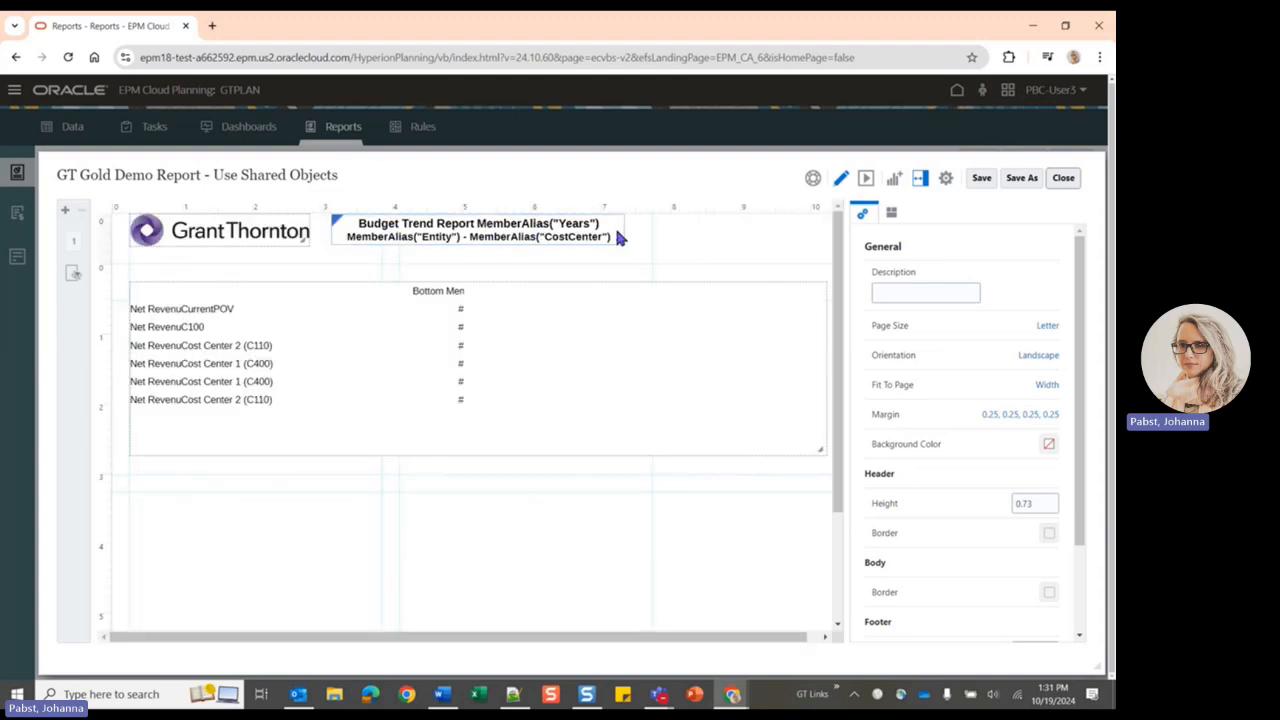
left_click(1068, 178)
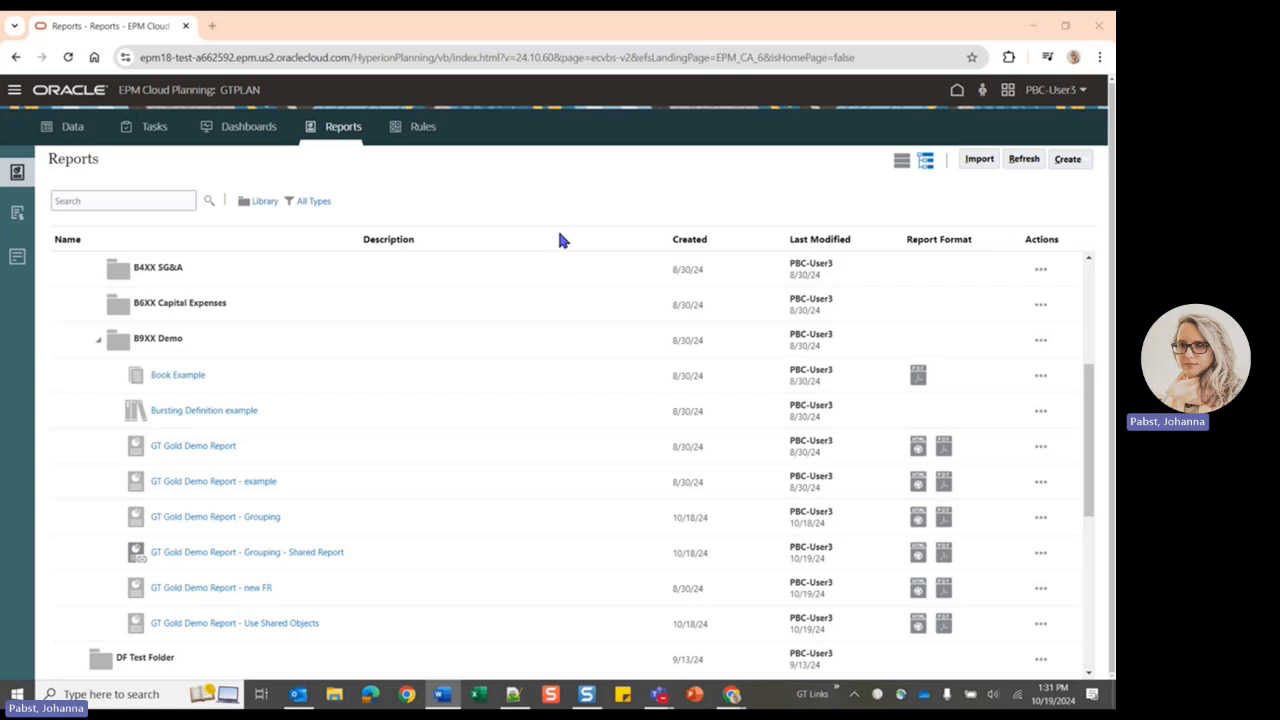
scroll(556, 260, "down", 3)
scroll(571, 266, "up", 3)
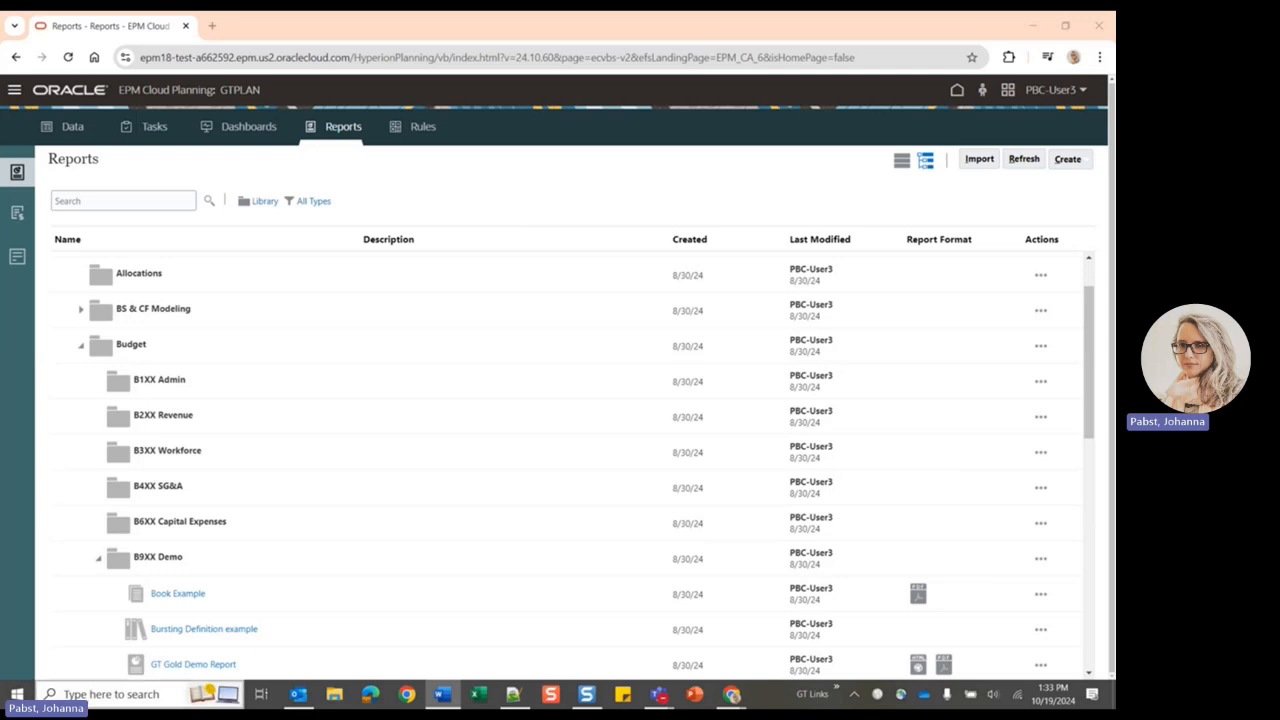
- Show the Financial Reports list and expand its Vision and Sample Content folders
scroll(130, 580, "down", 3)
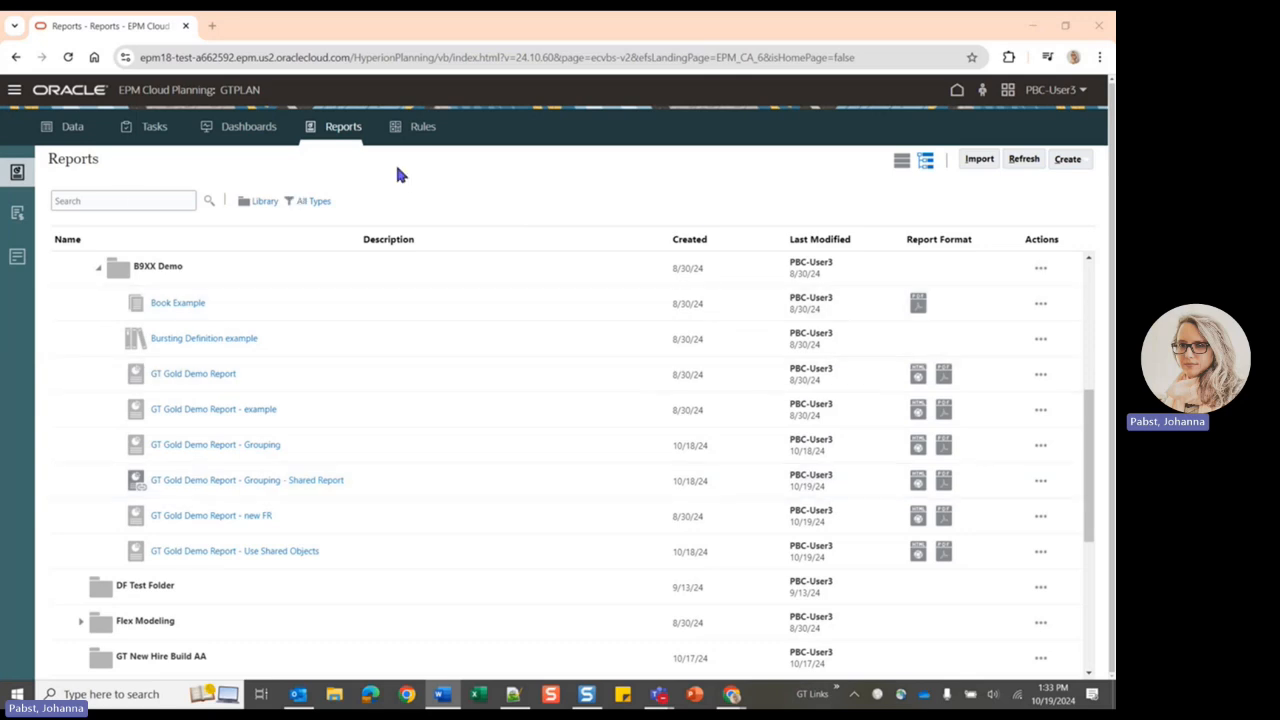
left_click(17, 228)
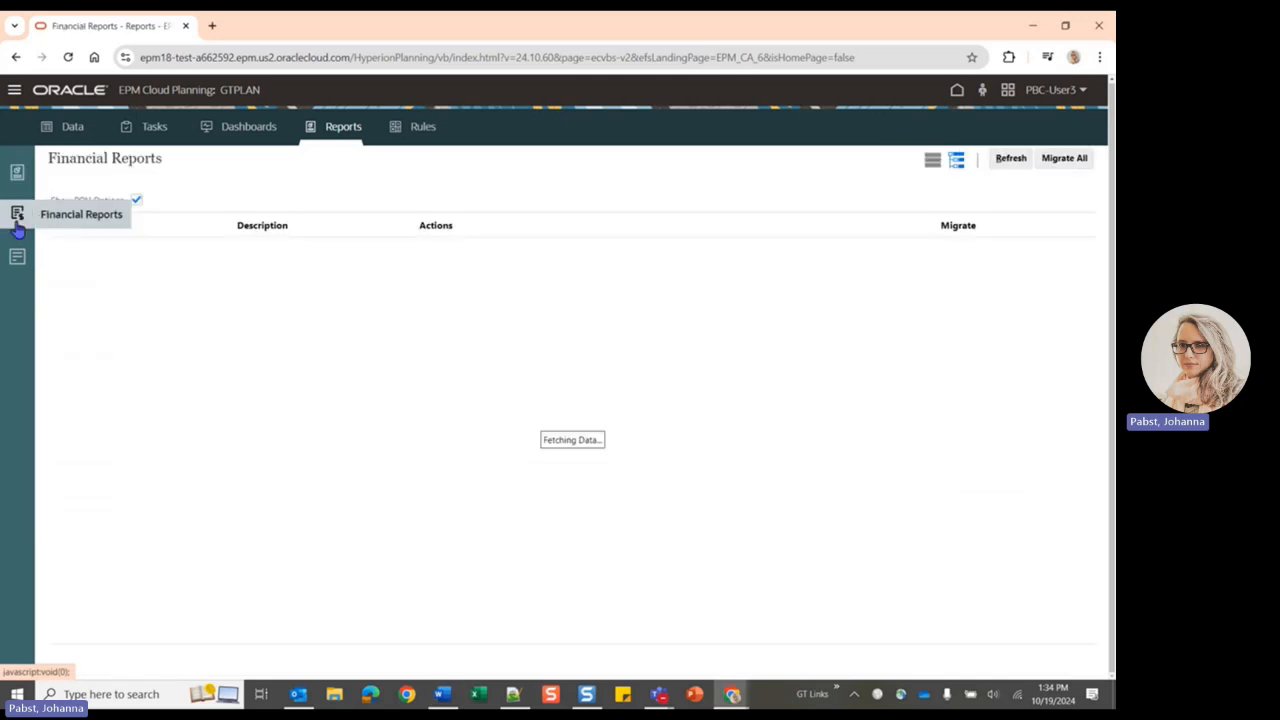
left_click(80, 326)
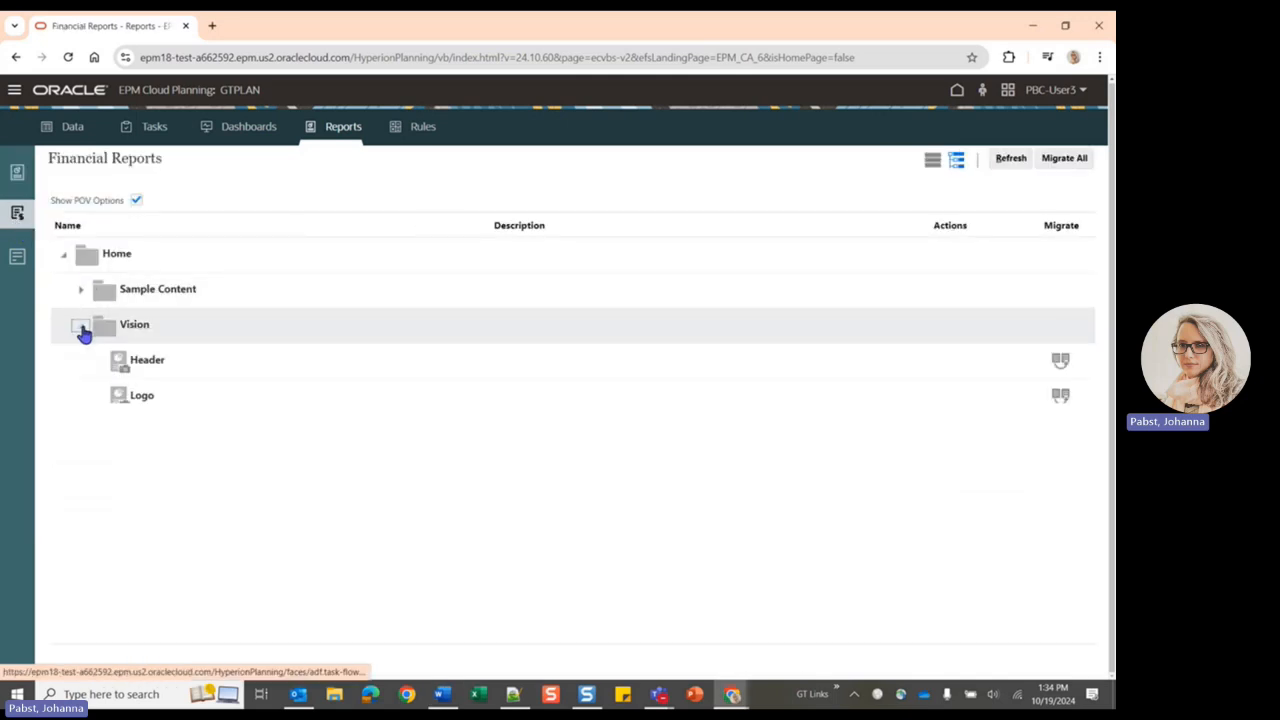
left_click(80, 290)
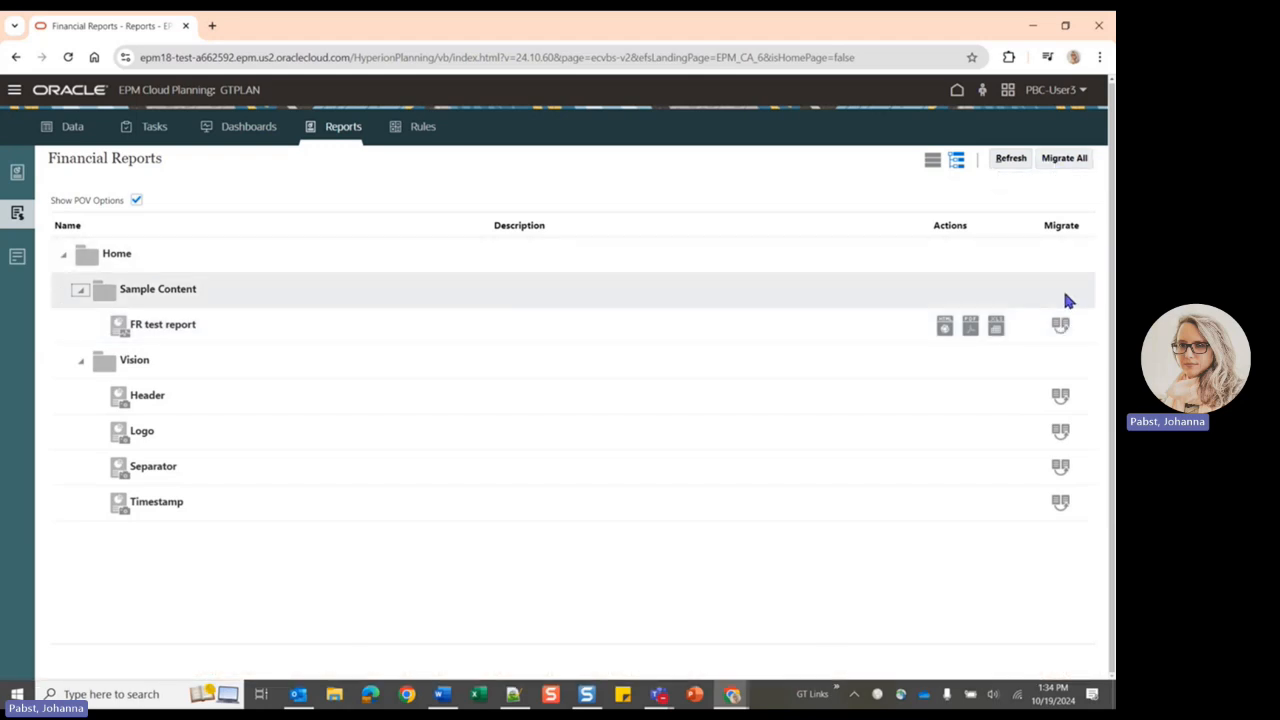
- Migrate FR test report from Sample Content to the Library's Budget / B9XX Demo folder and dismiss the message
left_click(1062, 326)
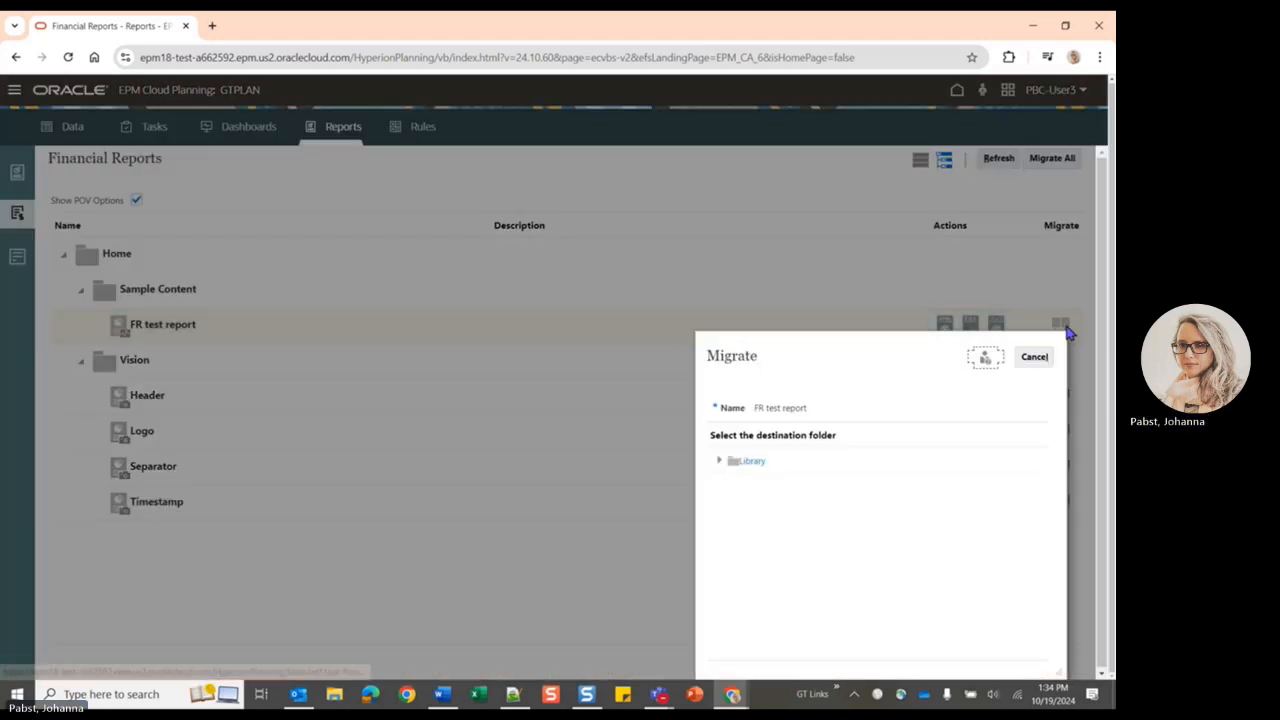
left_click(718, 461)
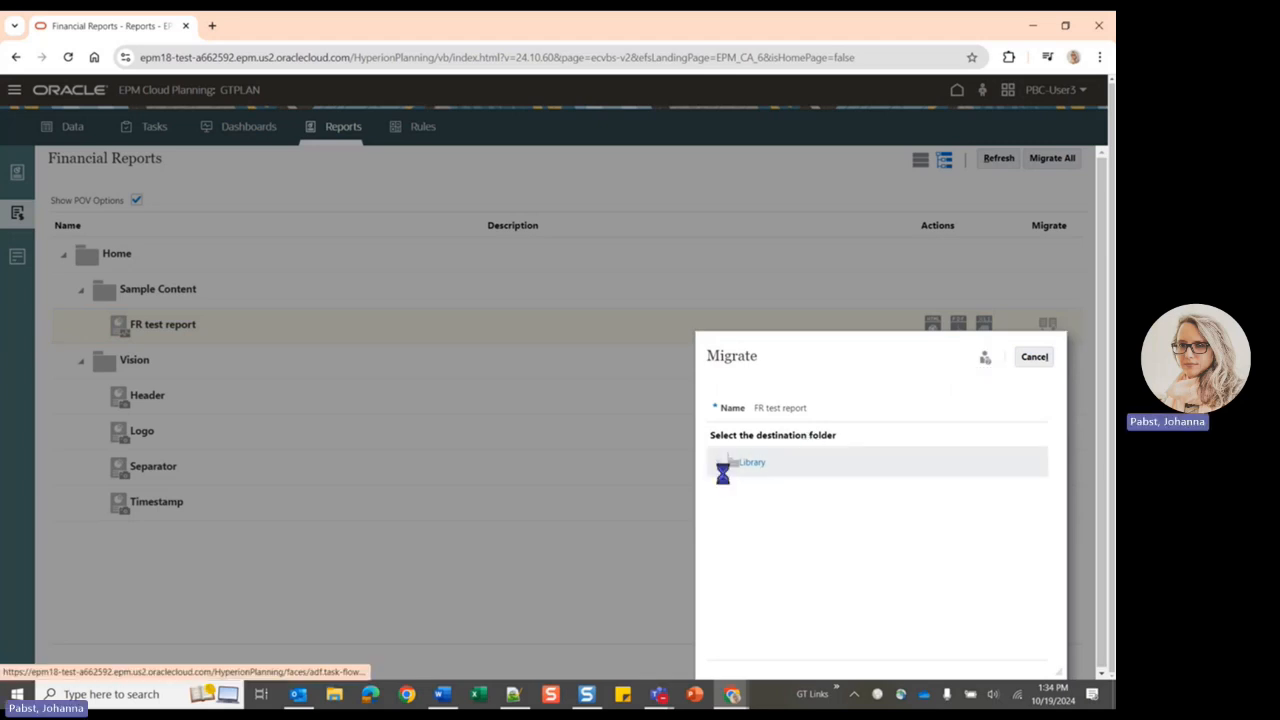
left_click(735, 566)
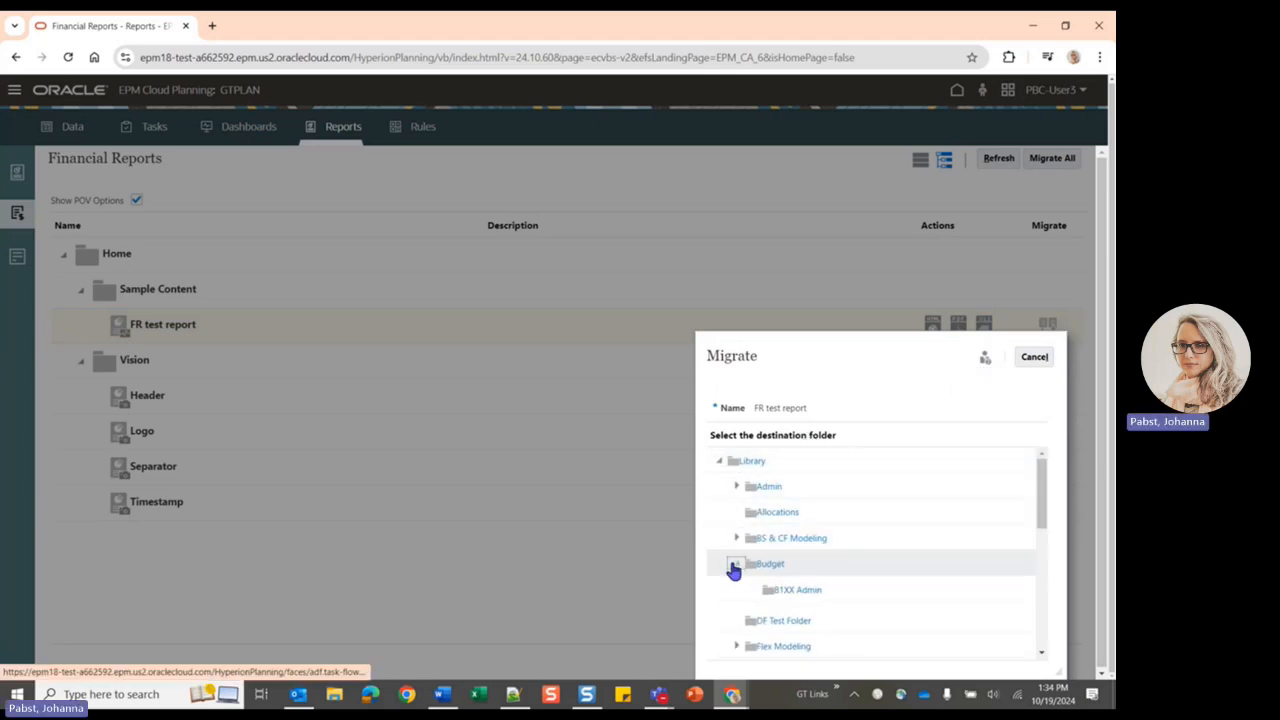
scroll(740, 562, "down", 2)
left_click(797, 573)
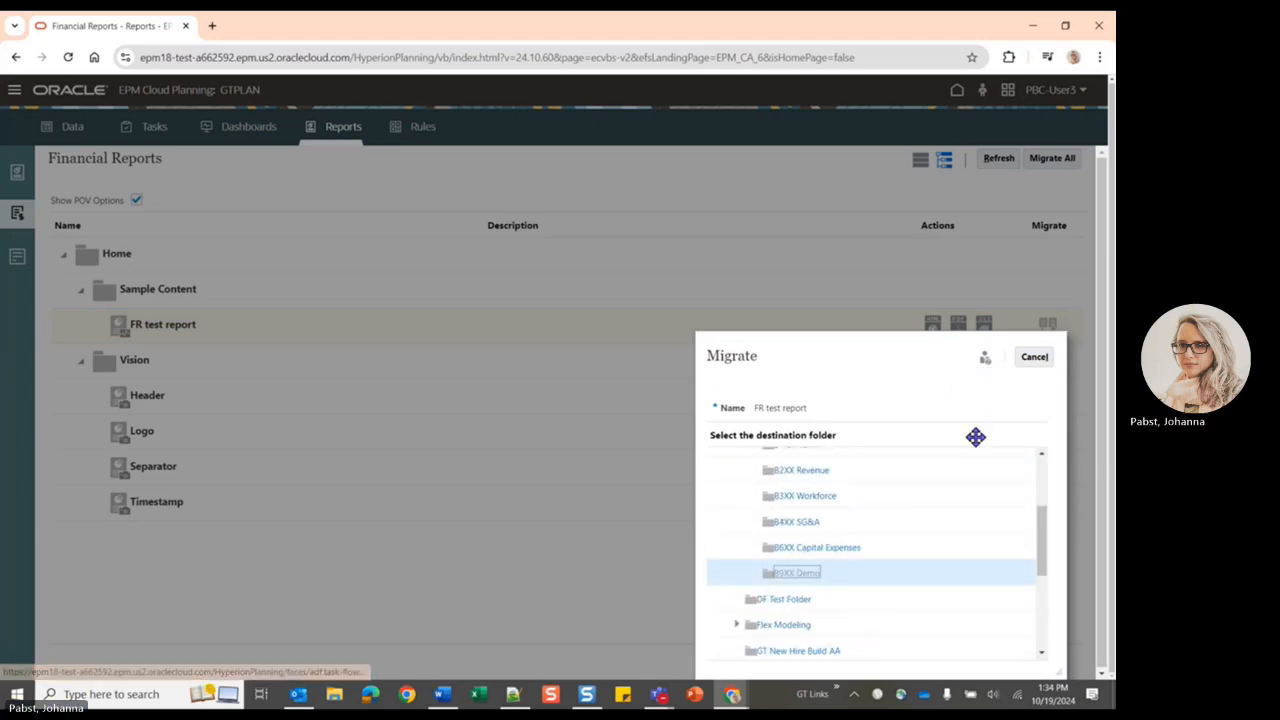
left_click(1031, 359)
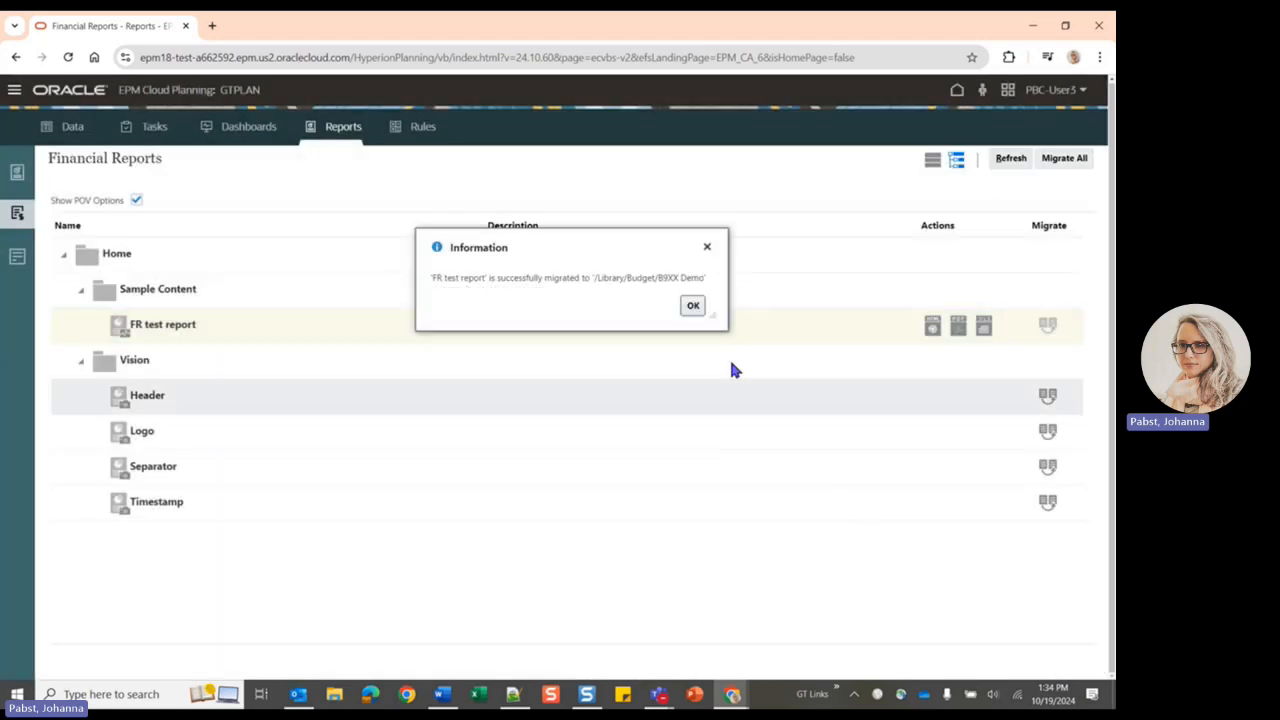
left_click(692, 306)
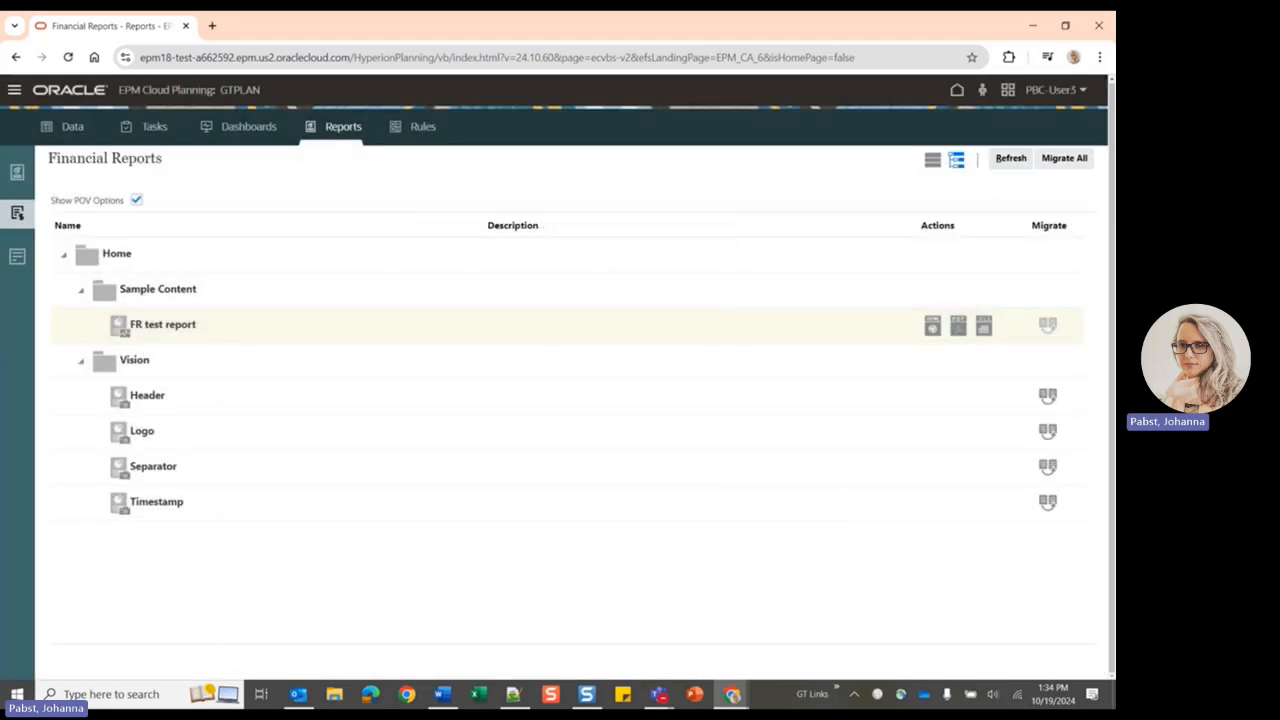
- Return to the Reports library and open FR test report from the Budget / B9XX Demo folder
left_click(18, 177)
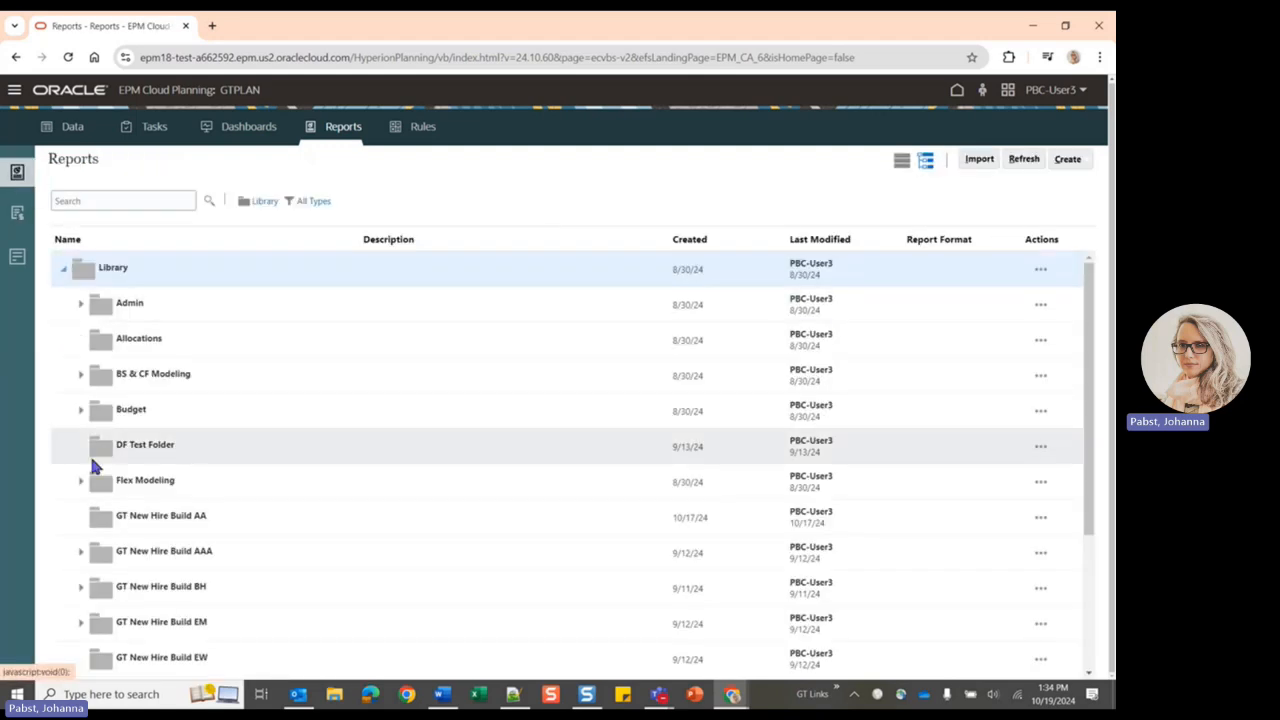
scroll(89, 453, "down", 1)
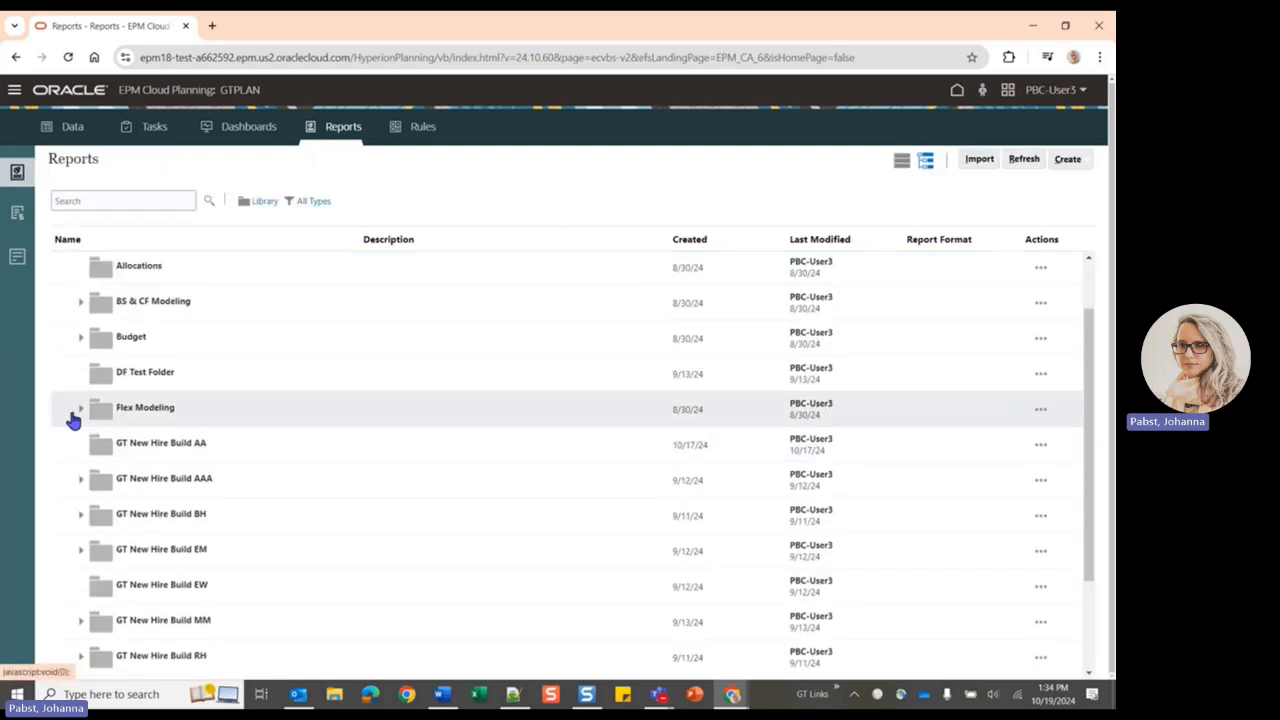
left_click(80, 338)
left_click(98, 549)
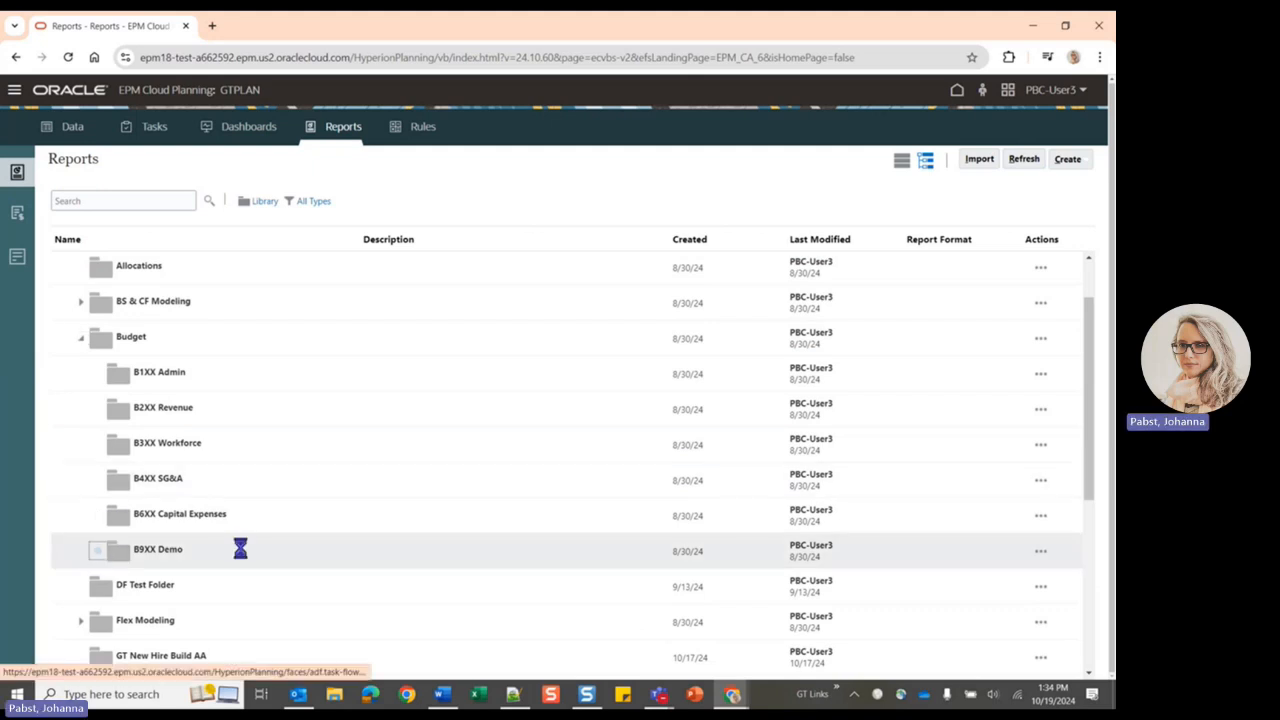
scroll(270, 545, "down", 1)
scroll(215, 545, "down", 3)
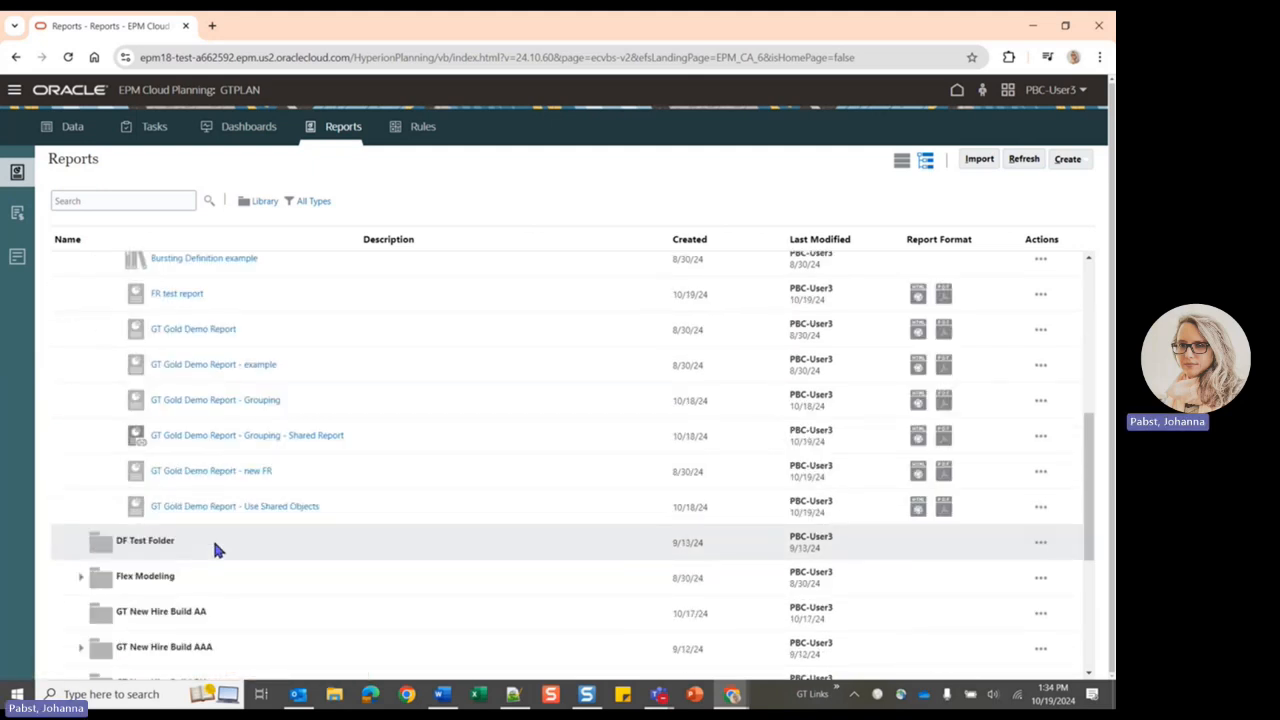
left_click(174, 292)
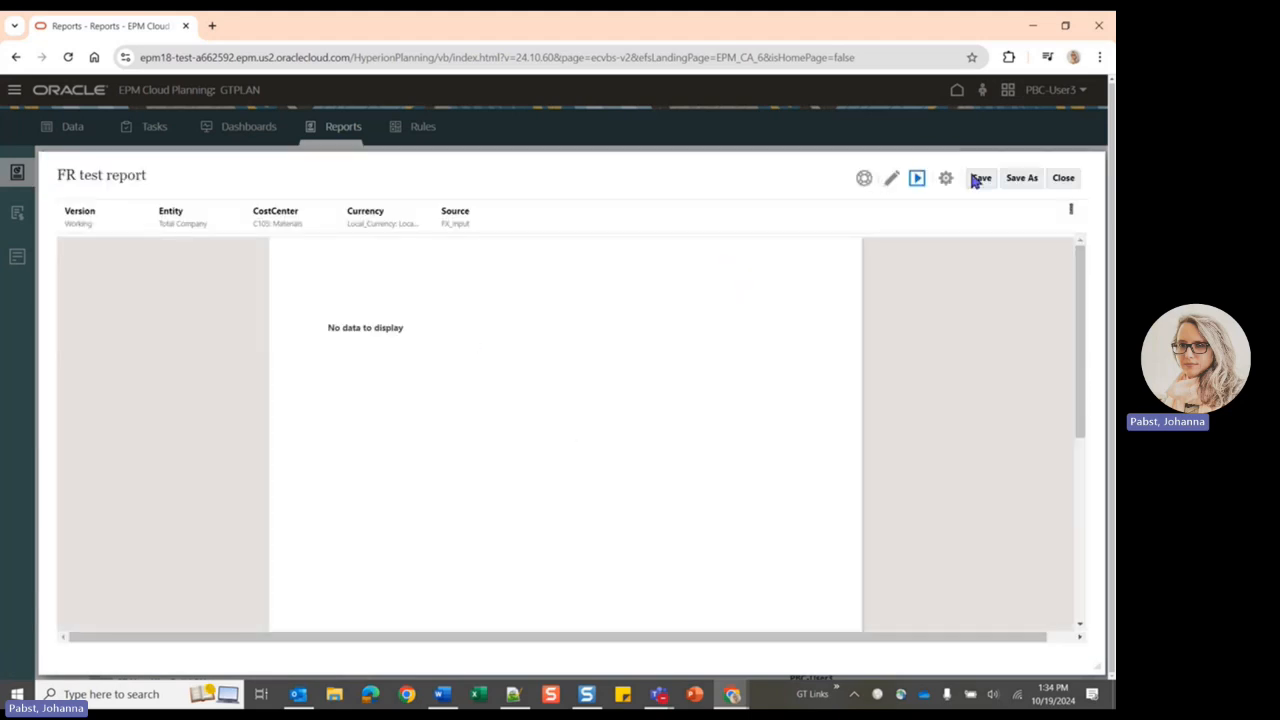
- Inspect Grid1 of FR test report in the editor and in preview, including its Account row selection, and close the grid
left_click(891, 180)
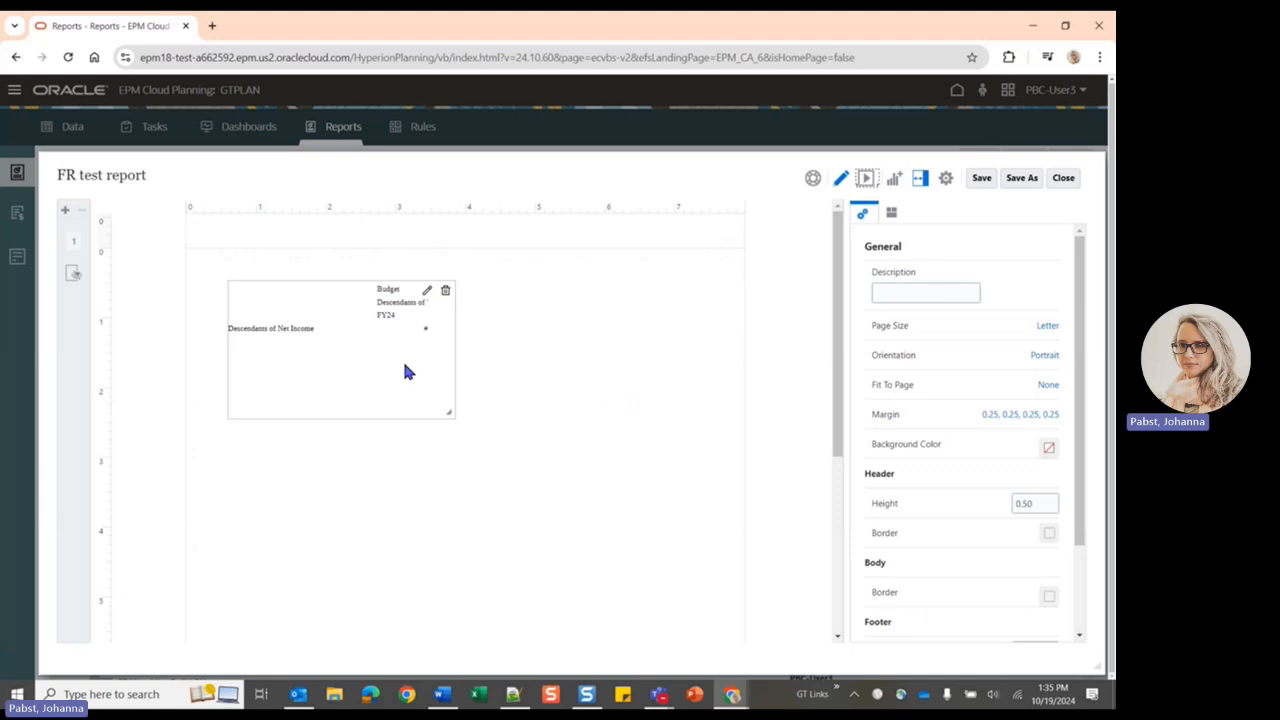
left_click(427, 290)
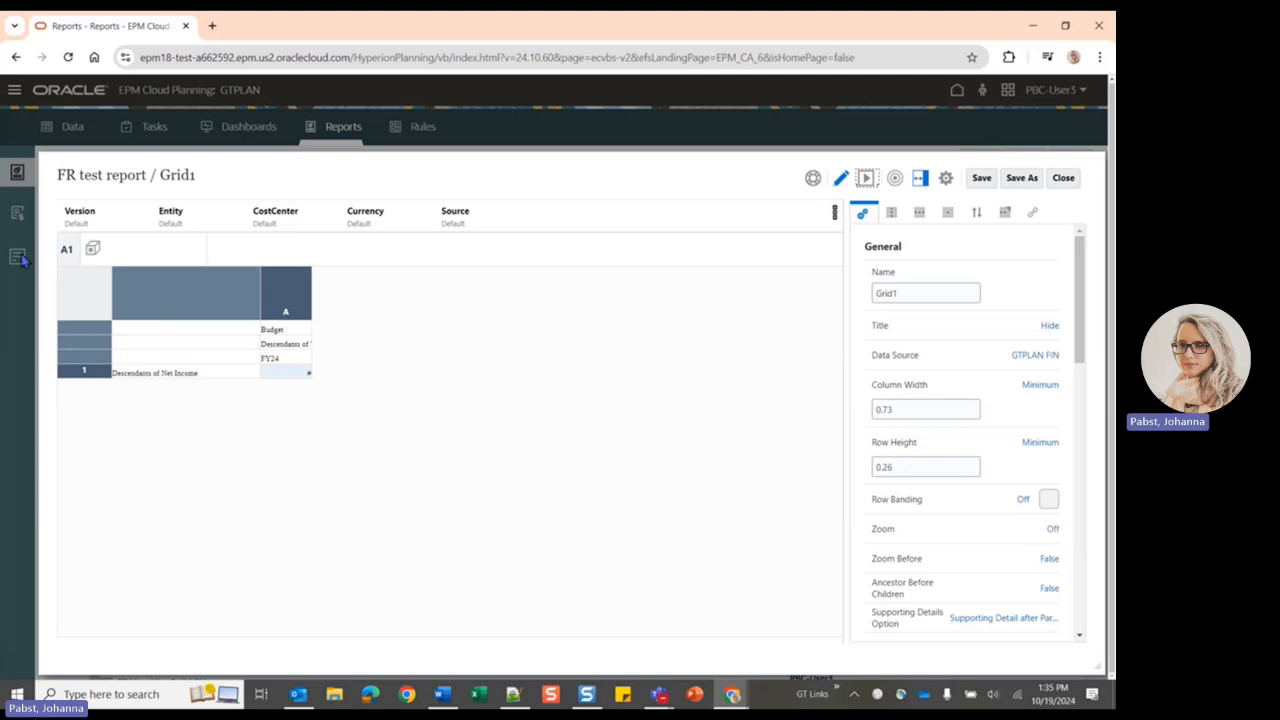
left_click(153, 374)
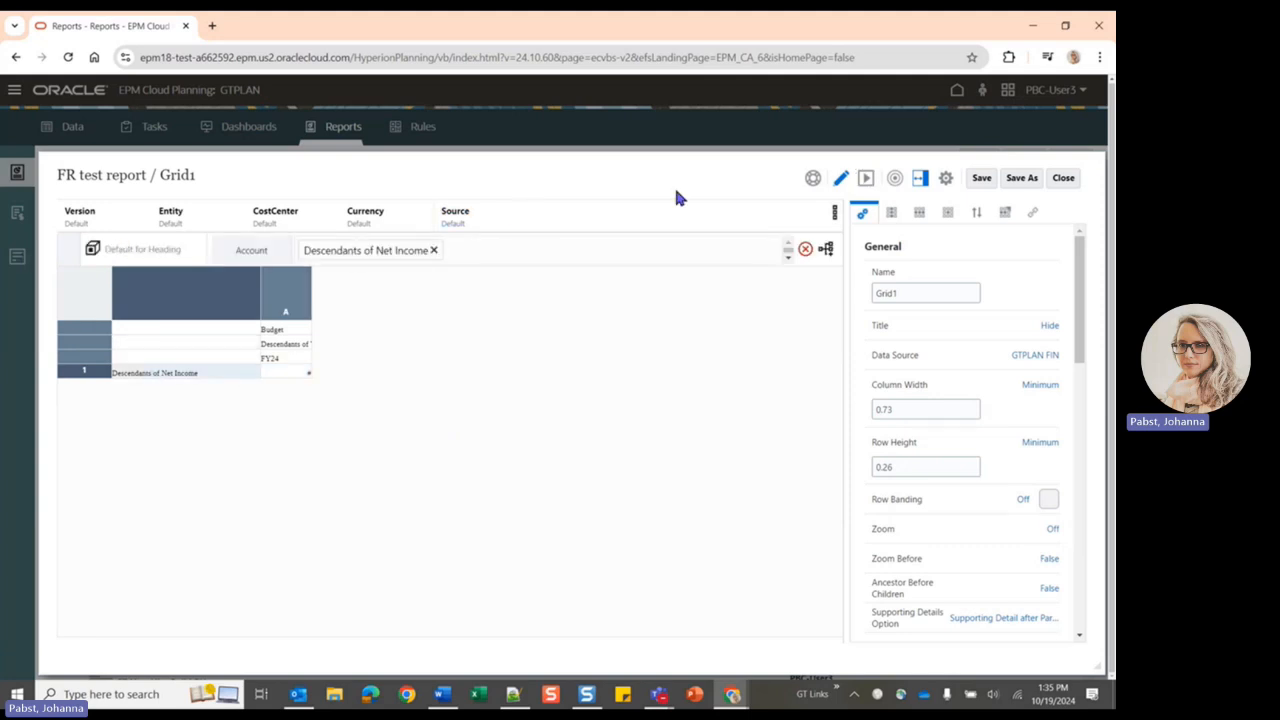
left_click(866, 177)
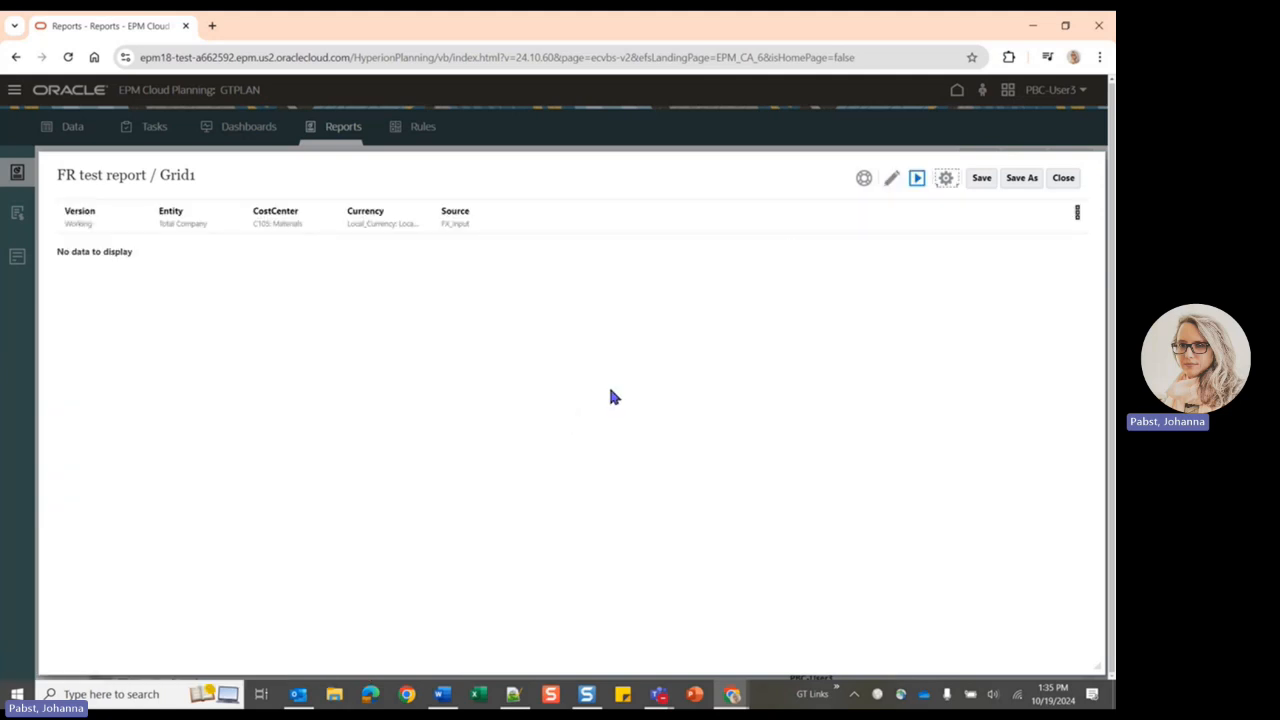
left_click(891, 178)
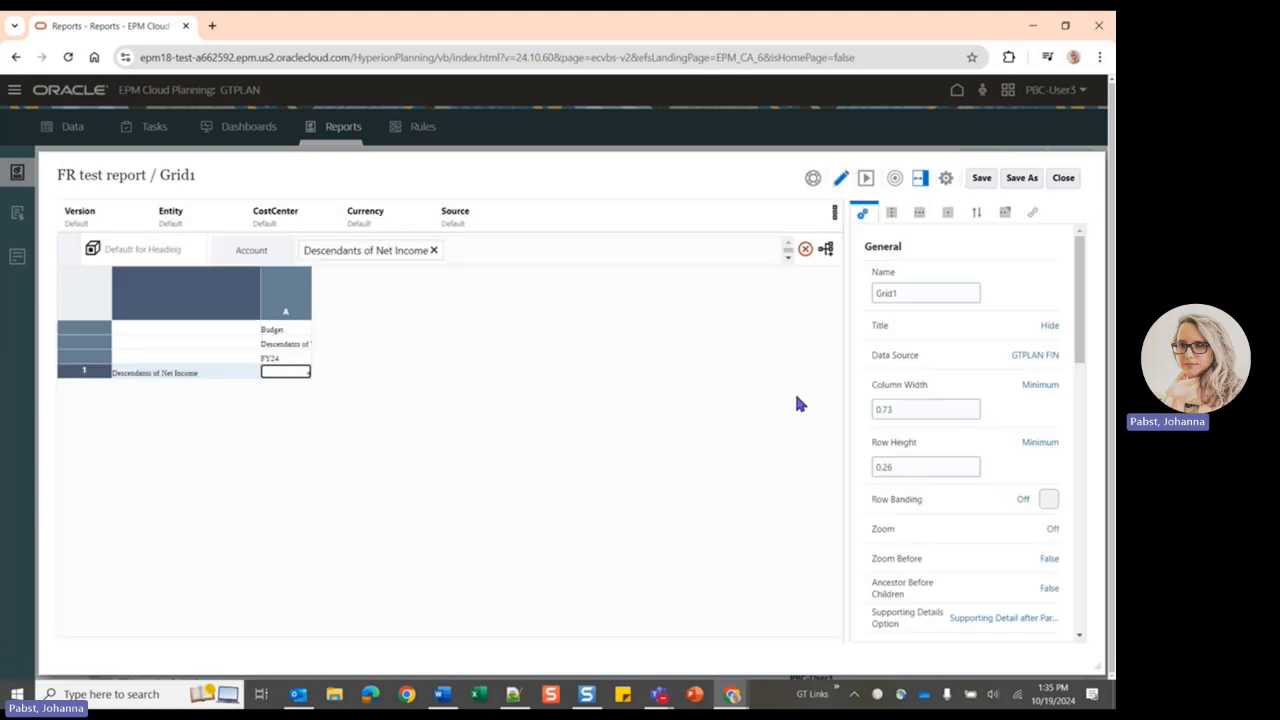
left_click(1066, 178)
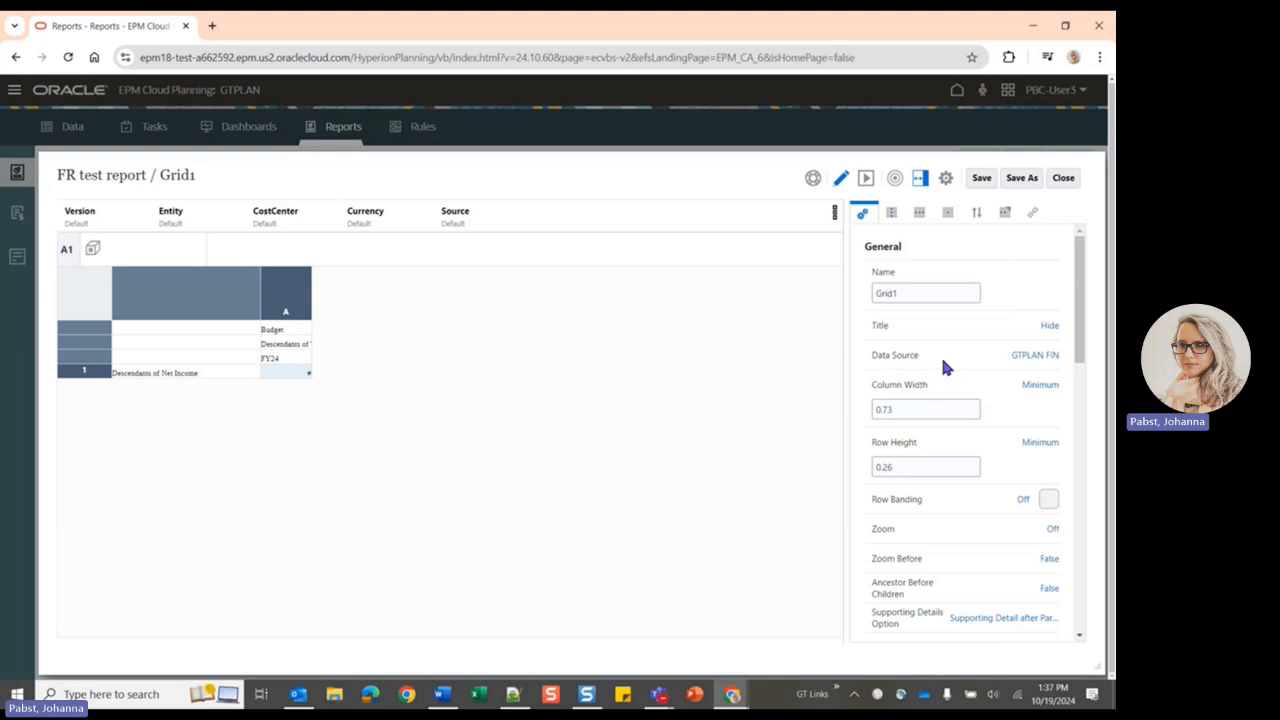
- Review the data sources selectable for Grid1 and leave the selection without choosing one
left_click(1036, 358)
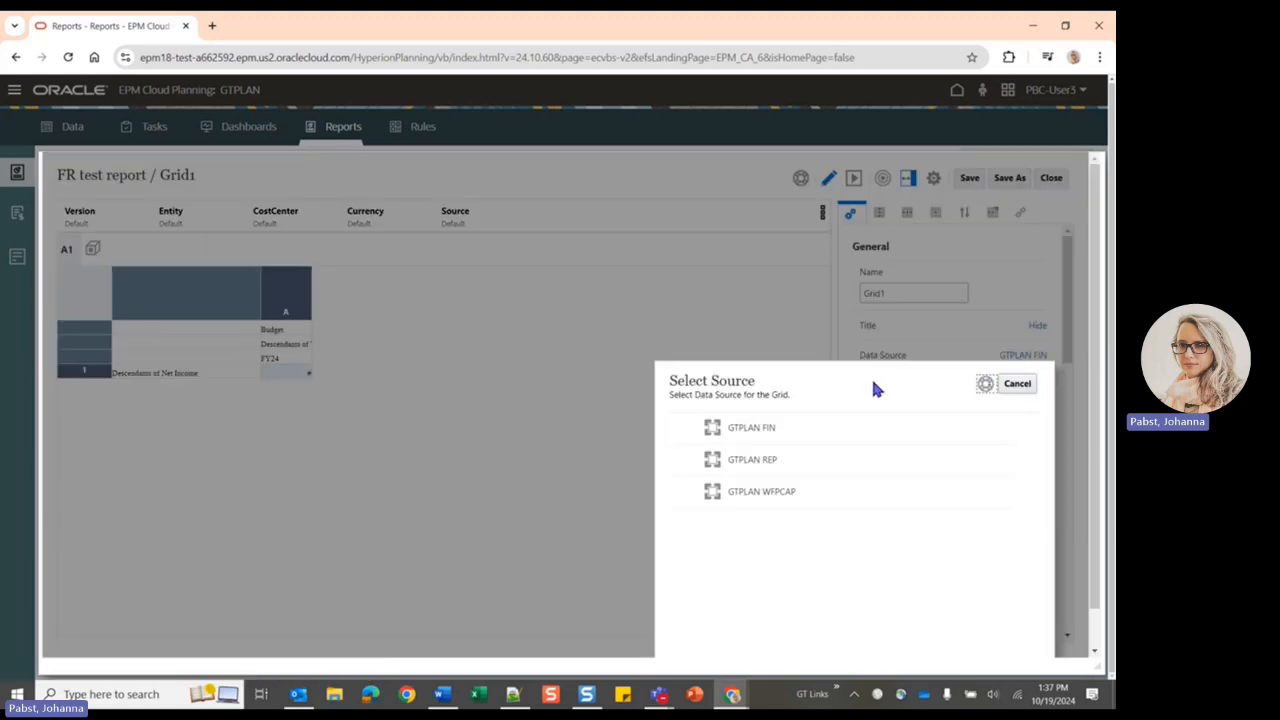
left_click(1017, 383)
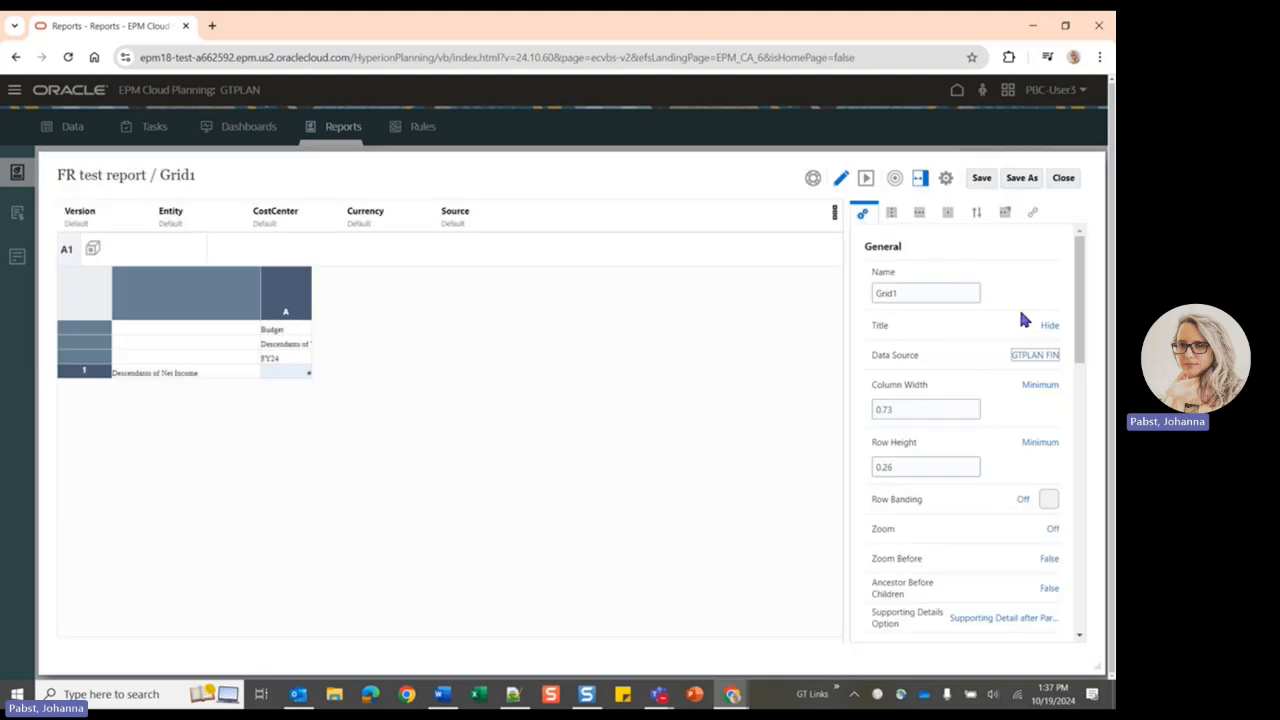
left_click(1048, 356)
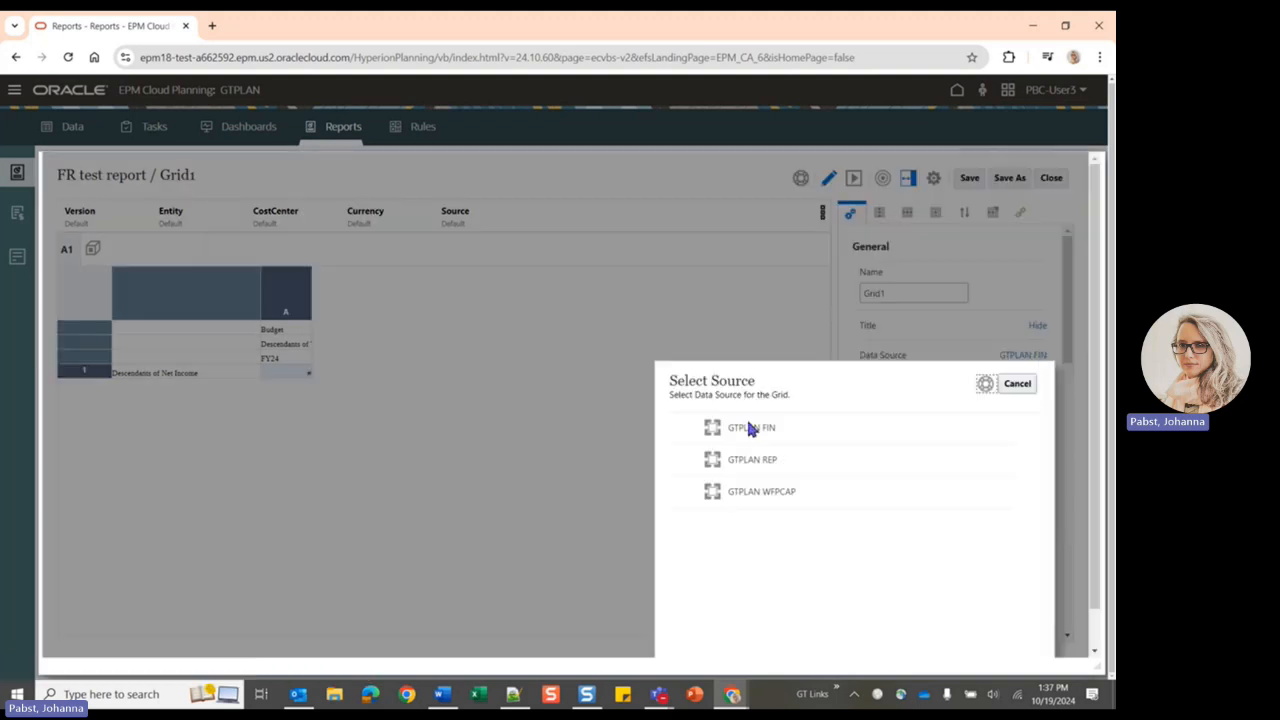
left_click(1030, 383)
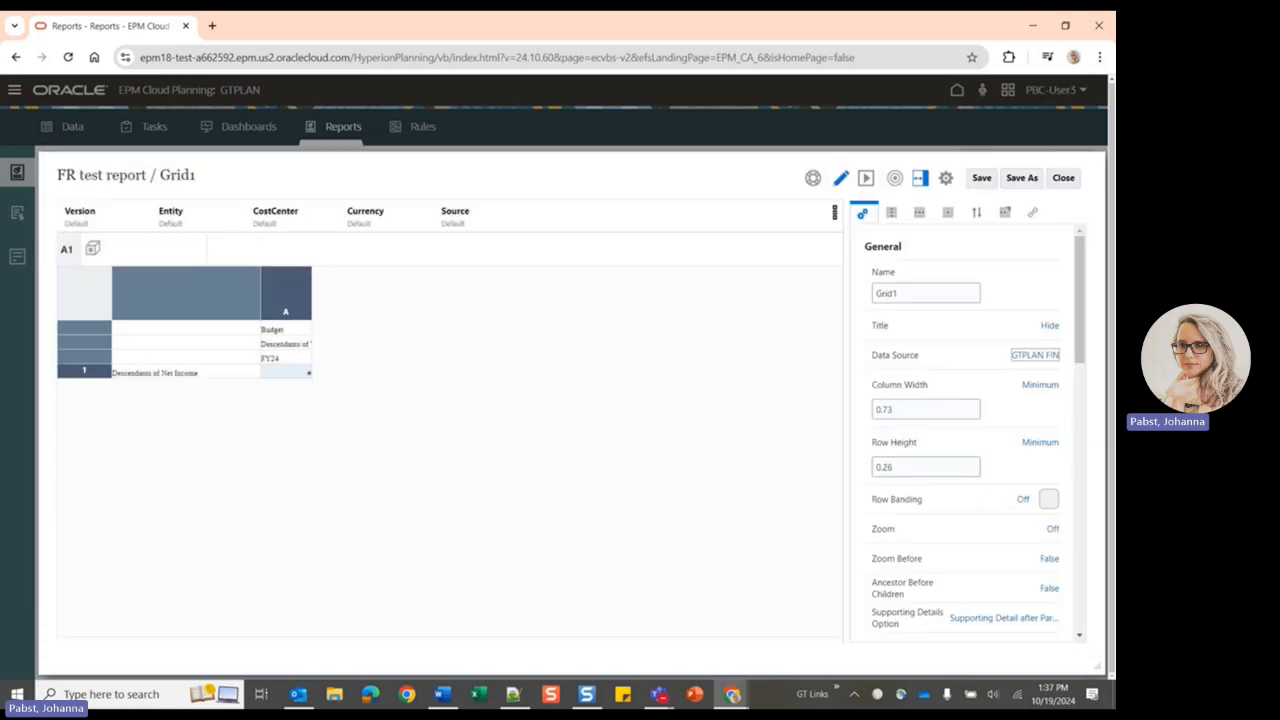